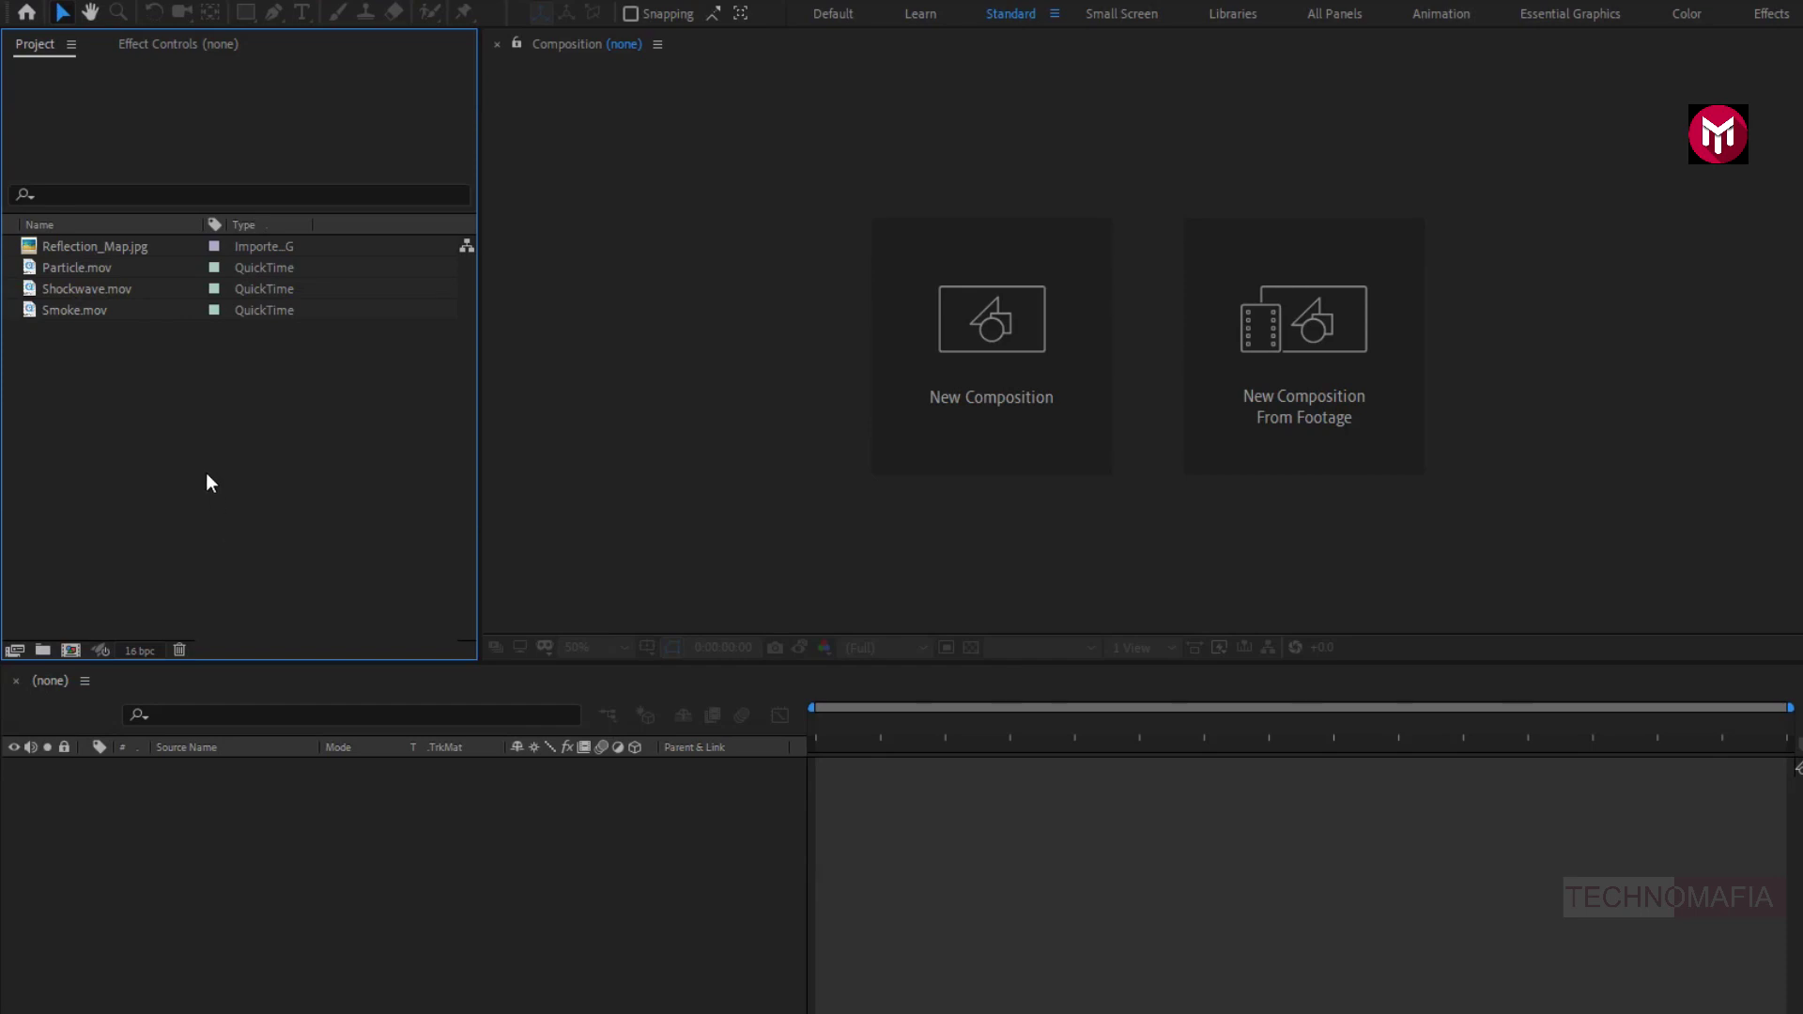
pyautogui.click(104, 248)
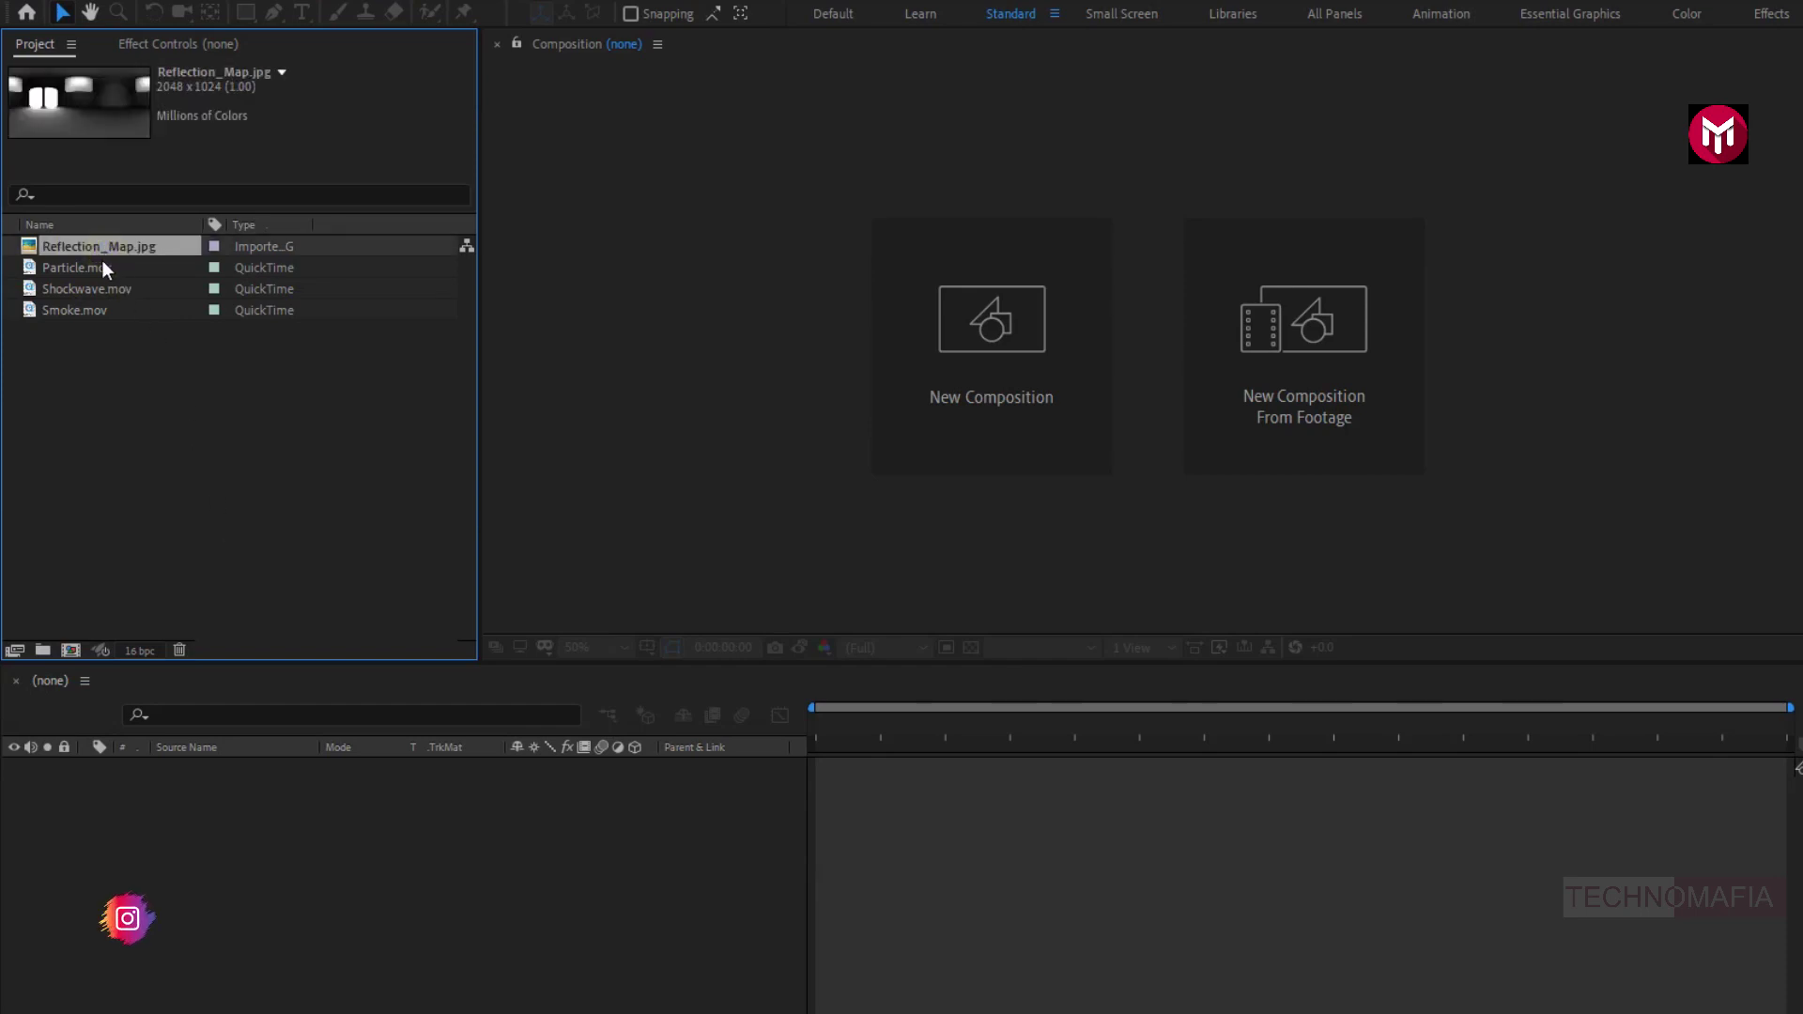
pyautogui.click(104, 267)
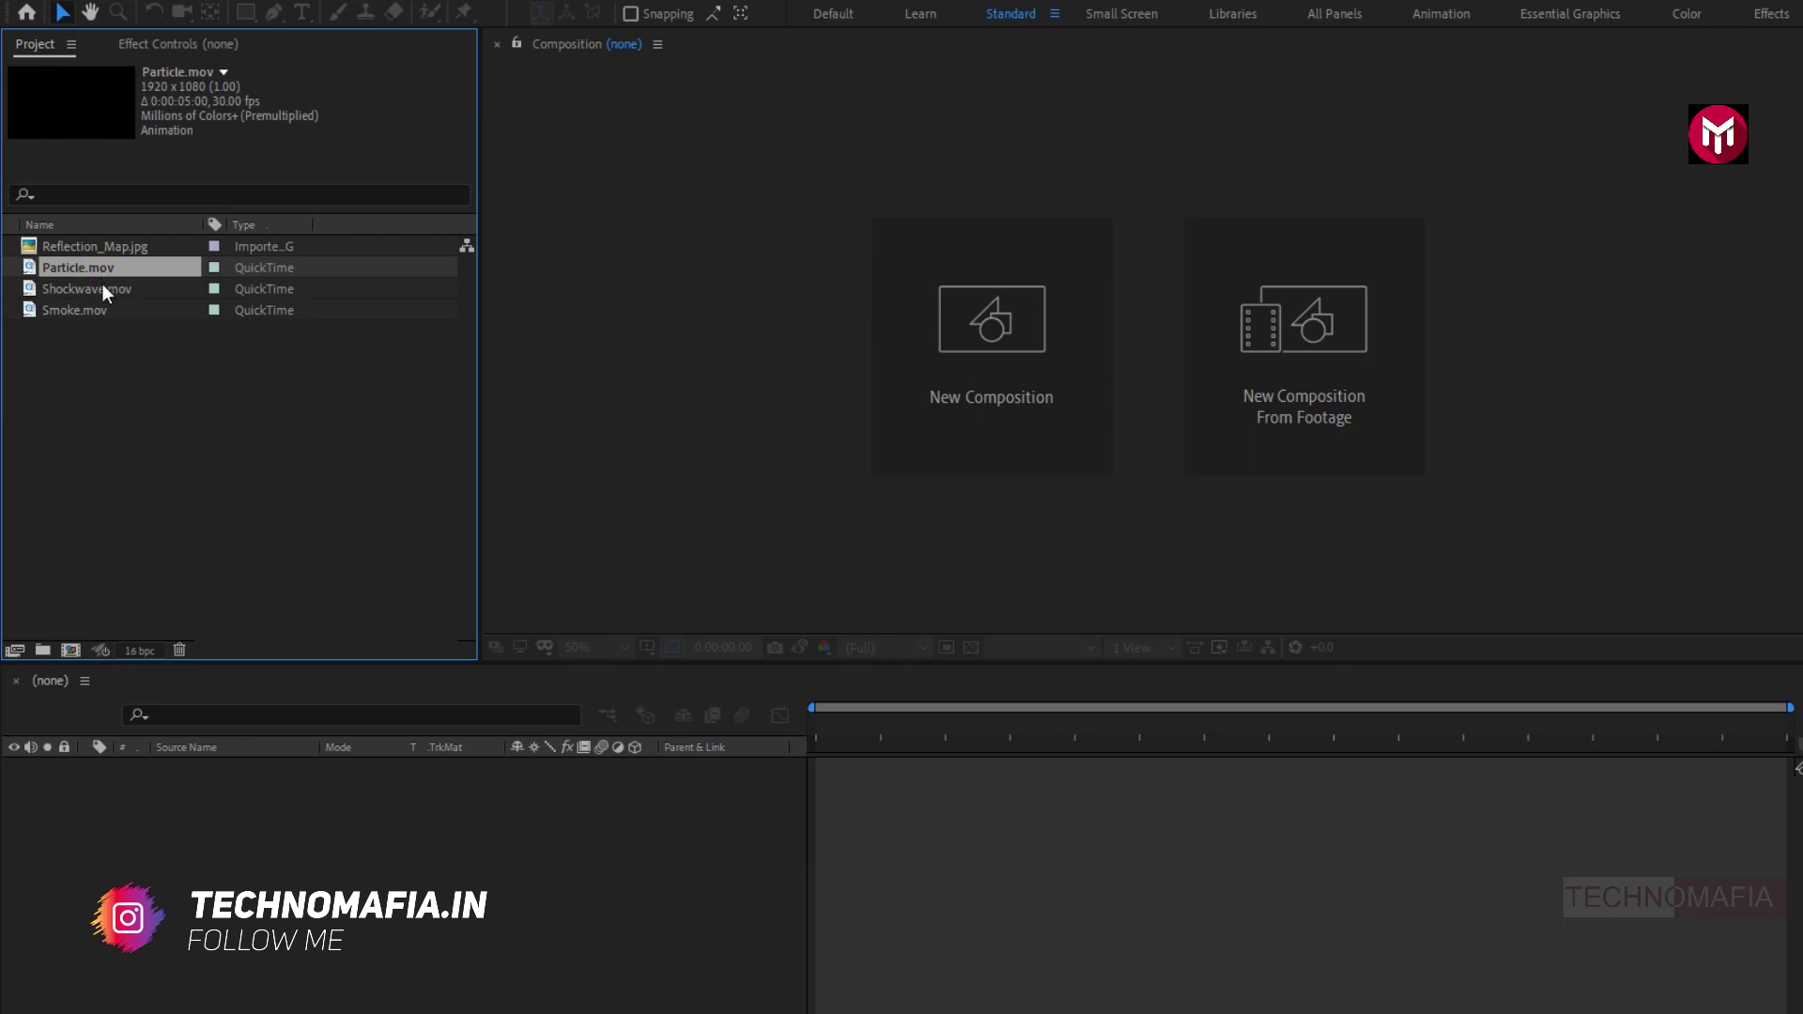
pyautogui.click(102, 285)
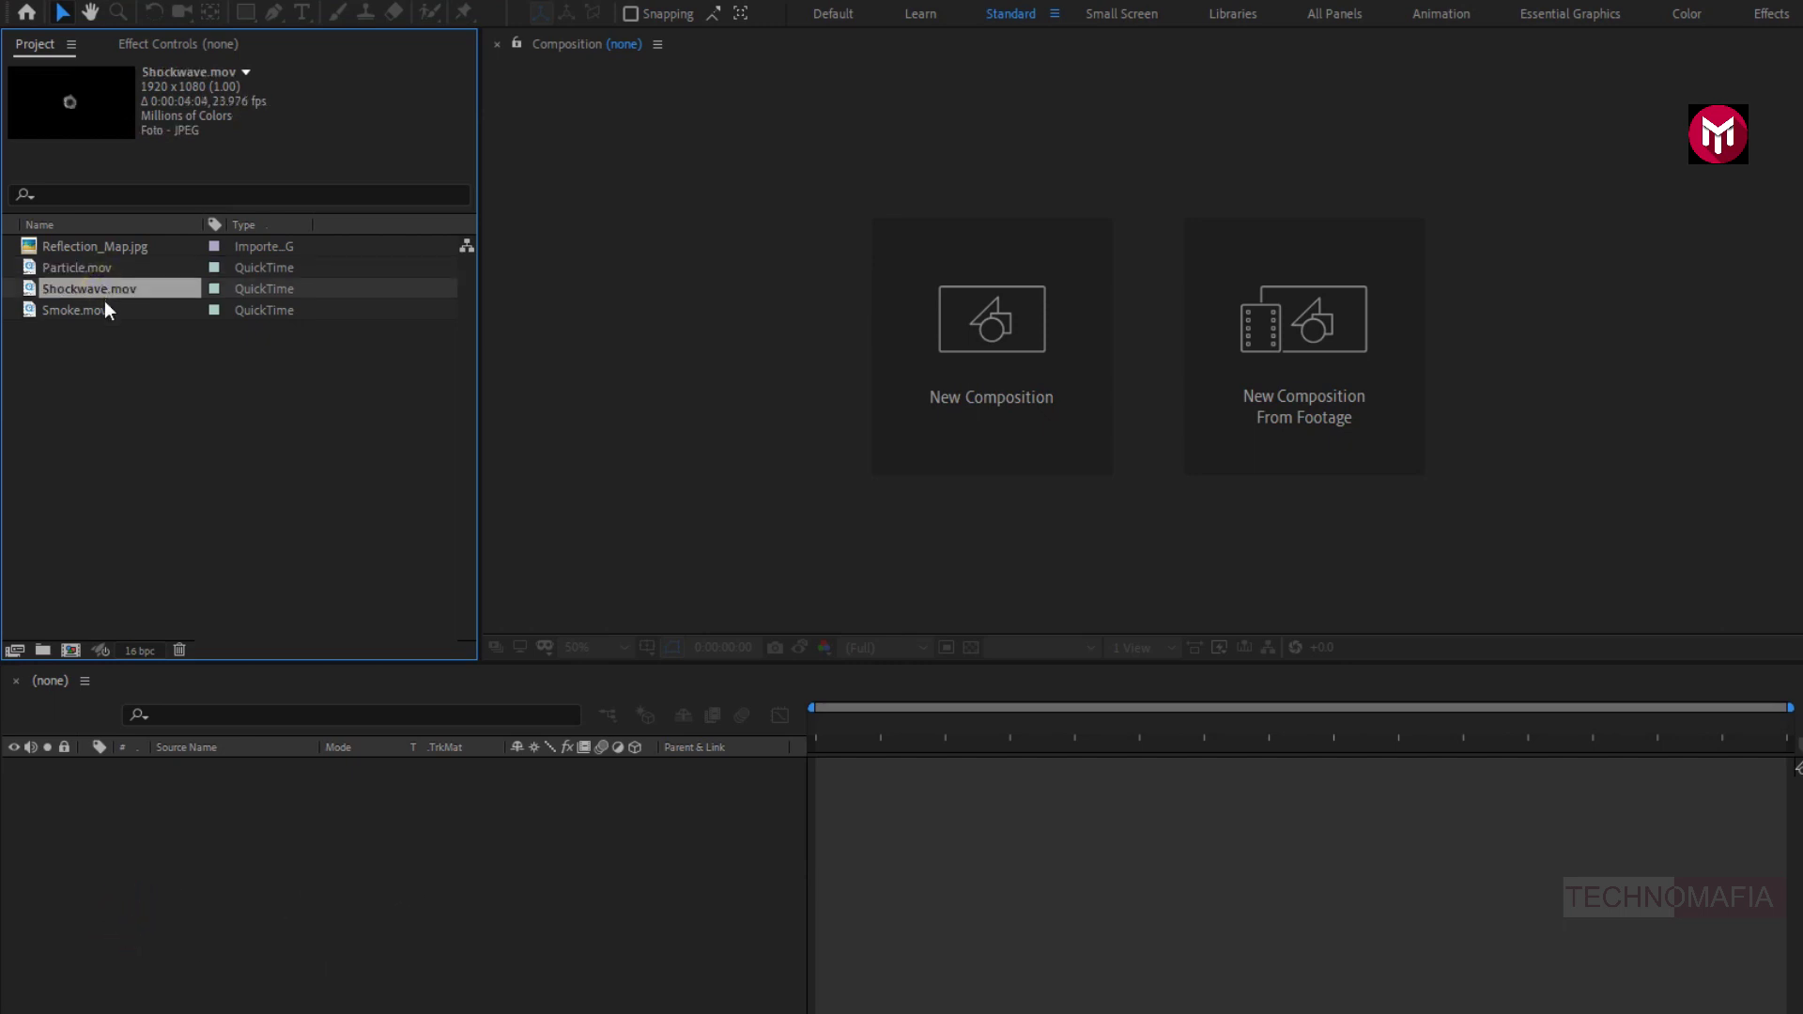
pyautogui.click(105, 310)
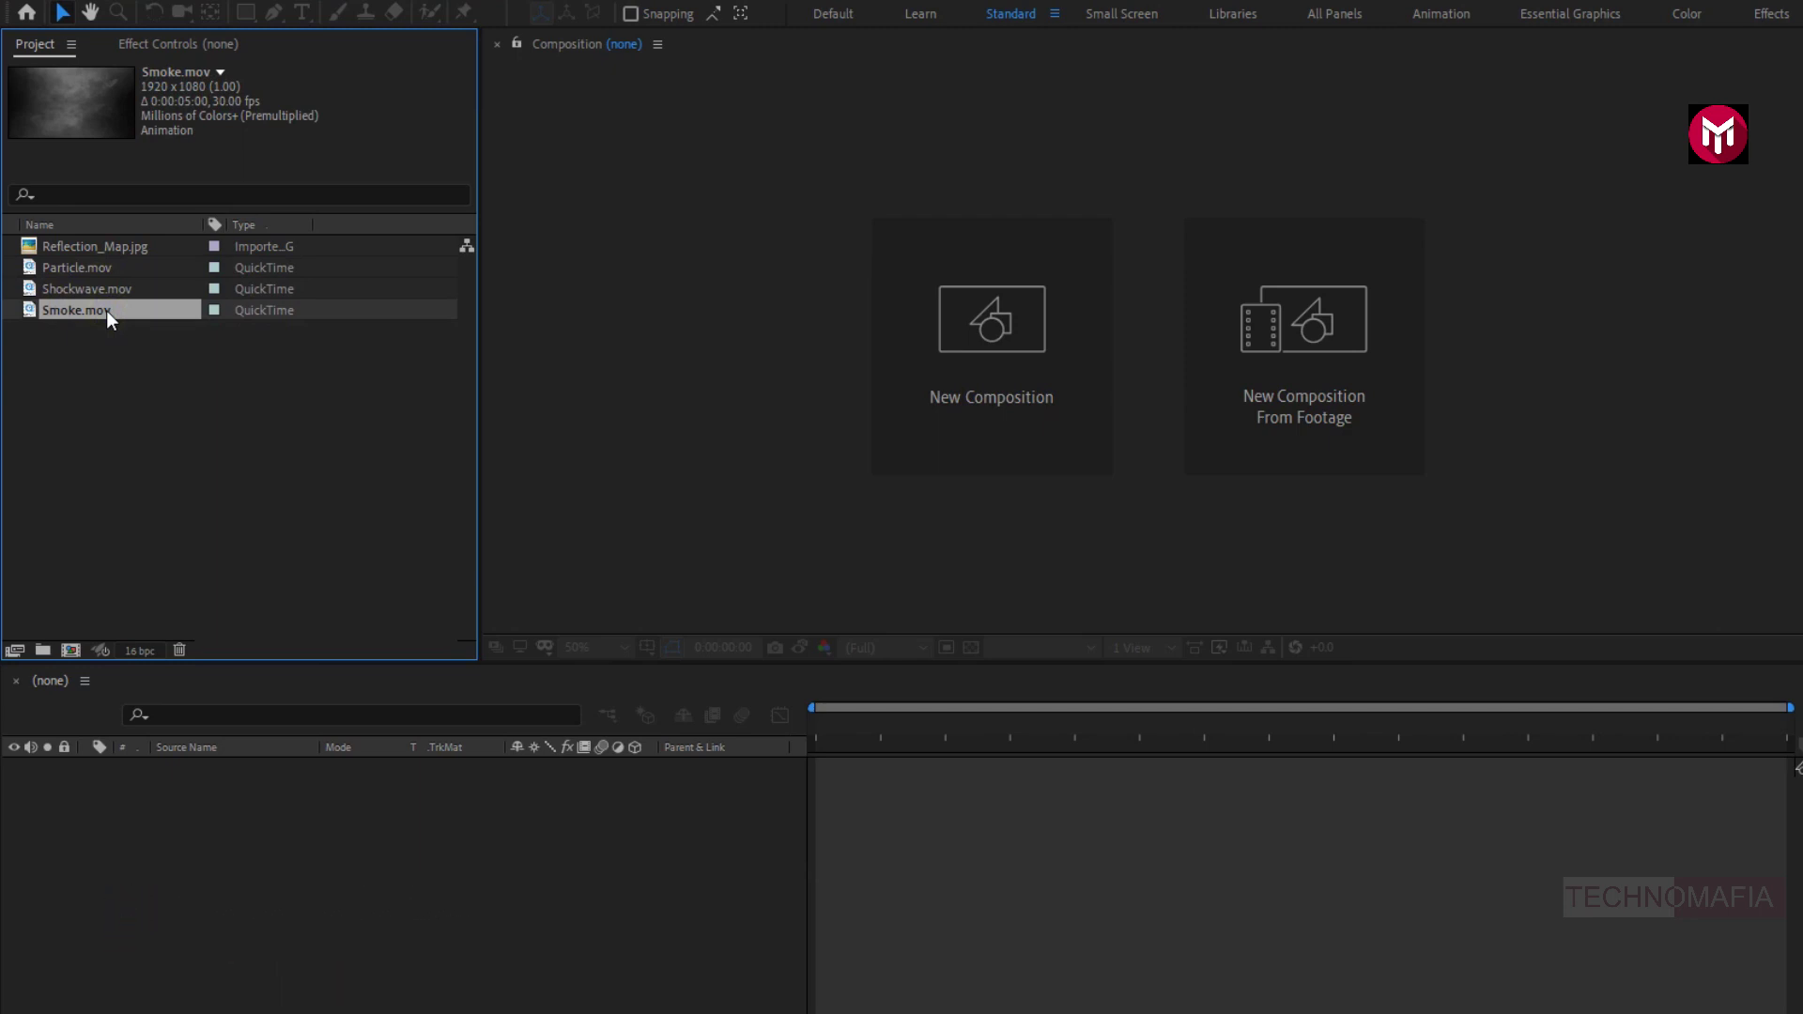
# Create a 1920x1080, 30 fps composition named Screen_1 with a duration of 0:00:02:00.
pyautogui.click(943, 319)
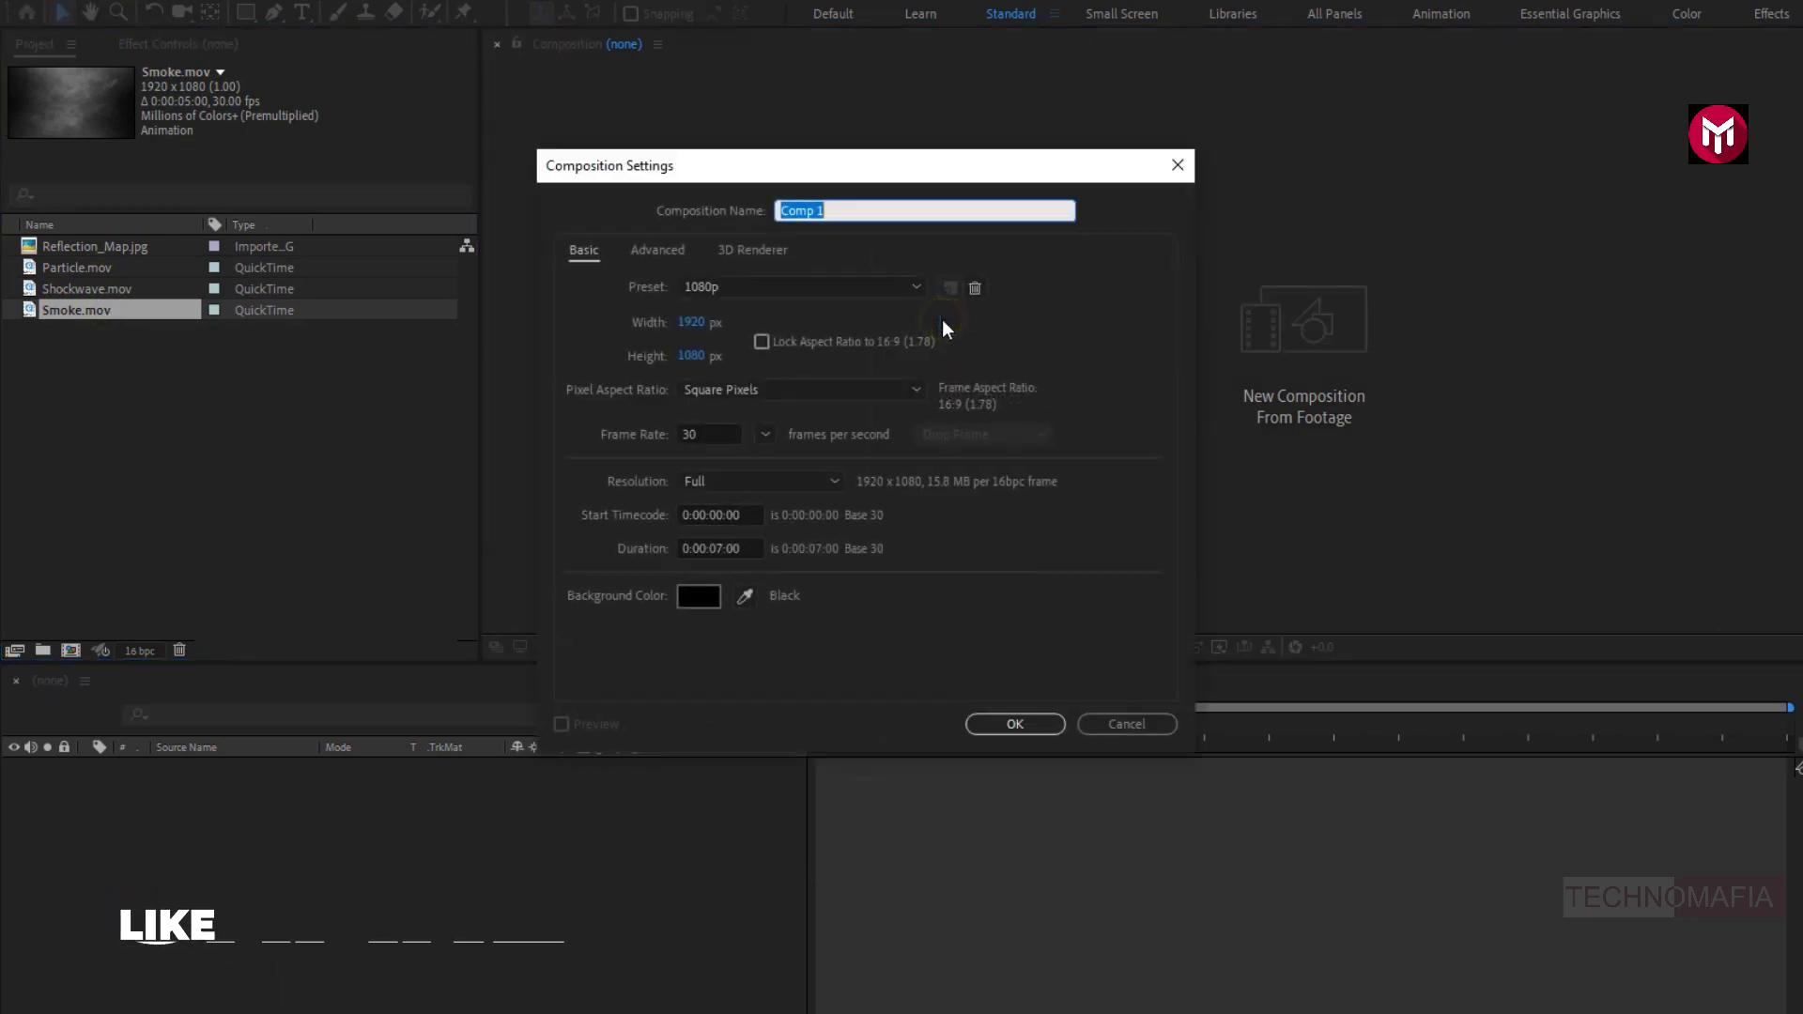
pyautogui.write('Scre')
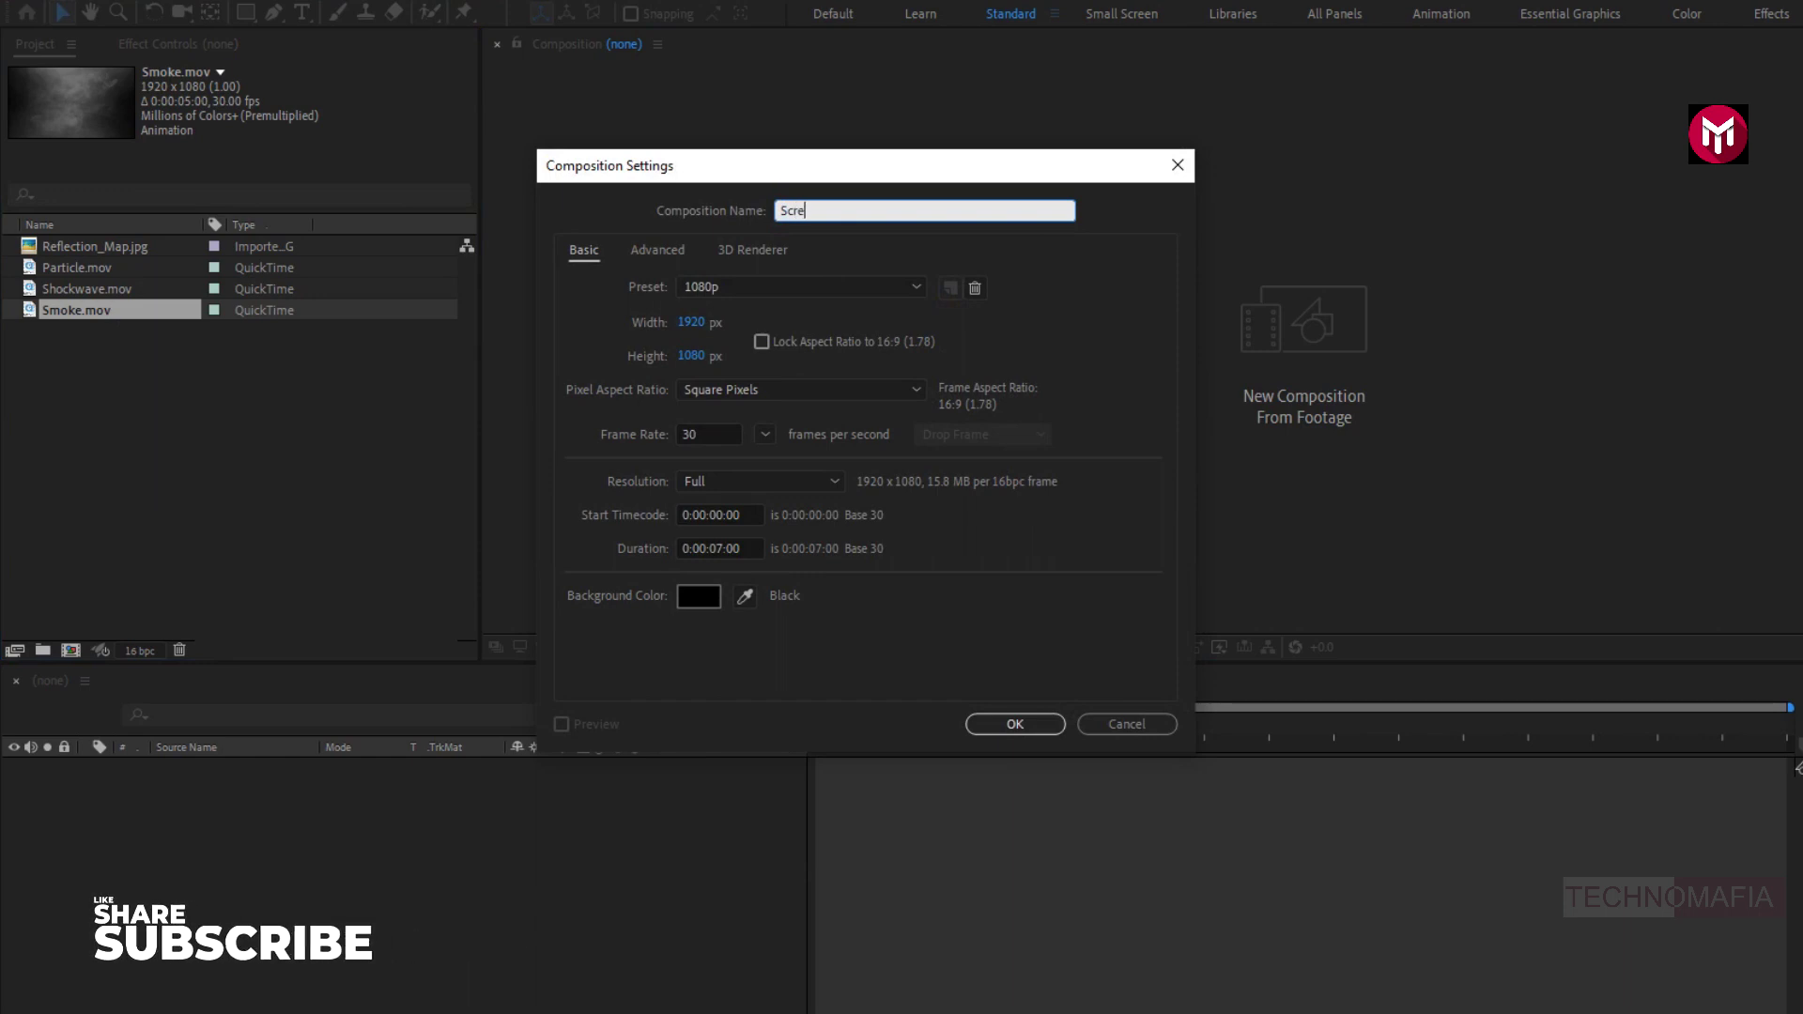
pyautogui.write('en_1')
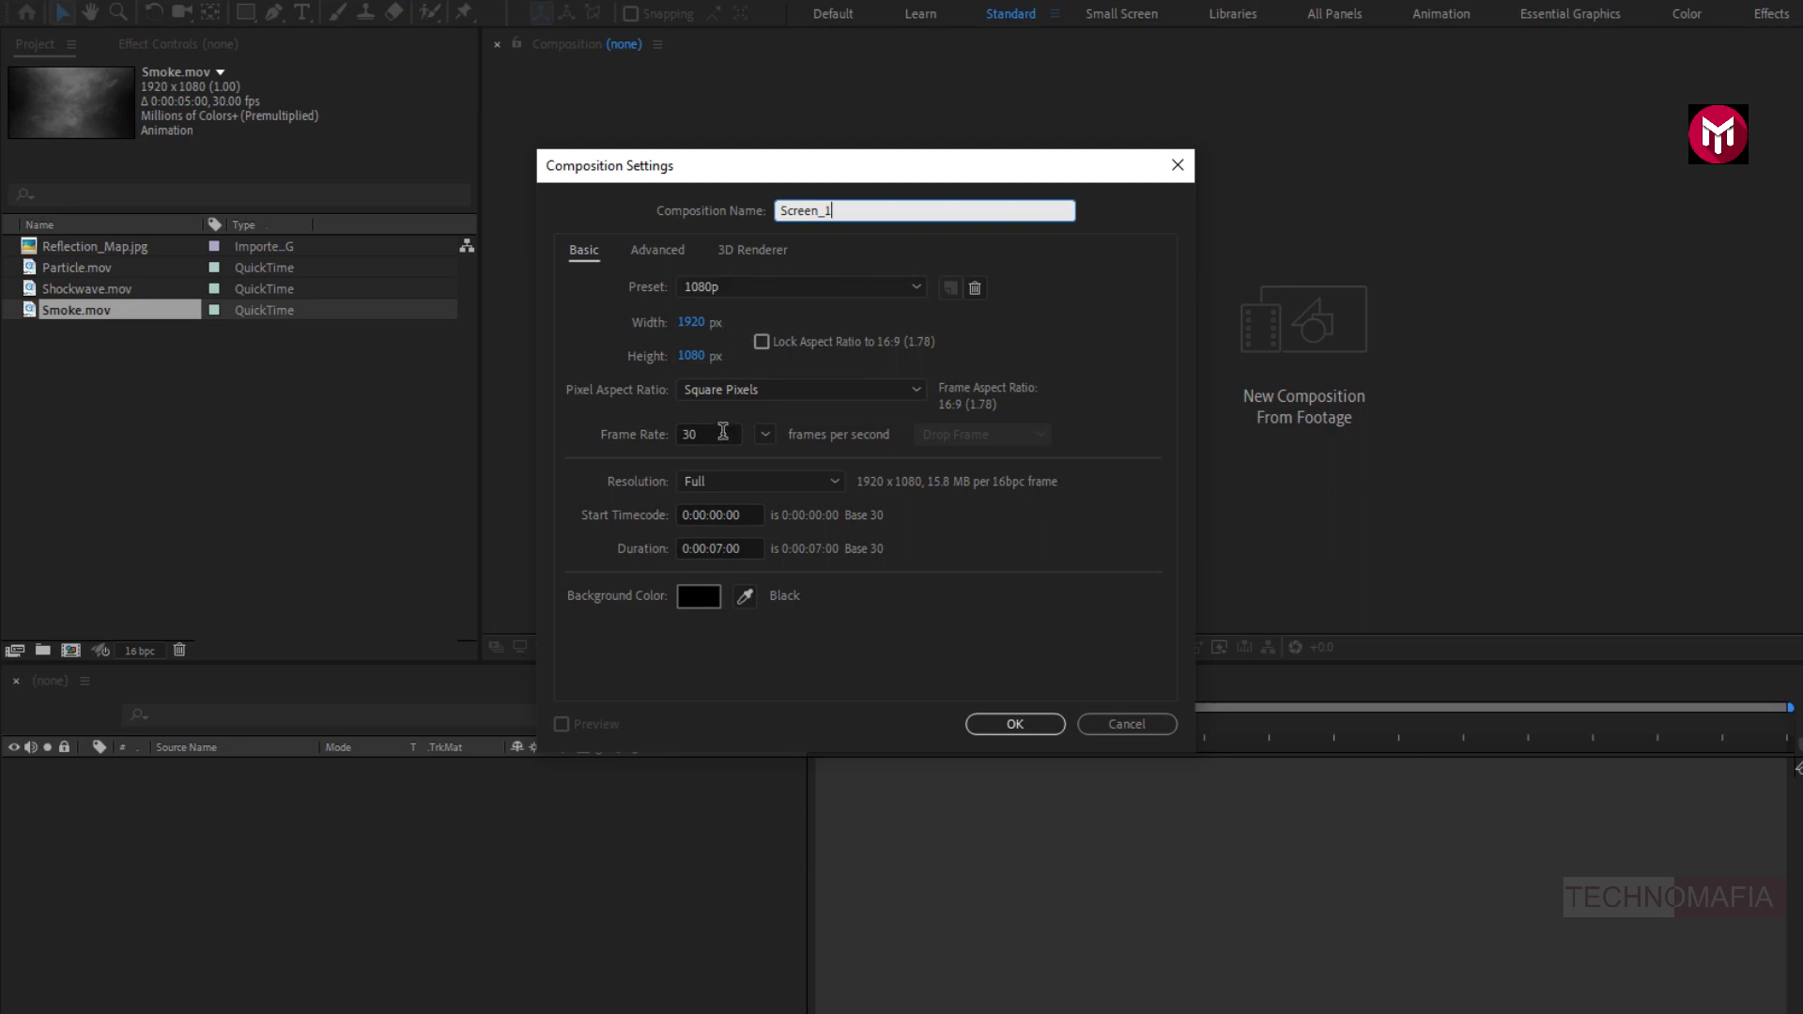
pyautogui.click(721, 548)
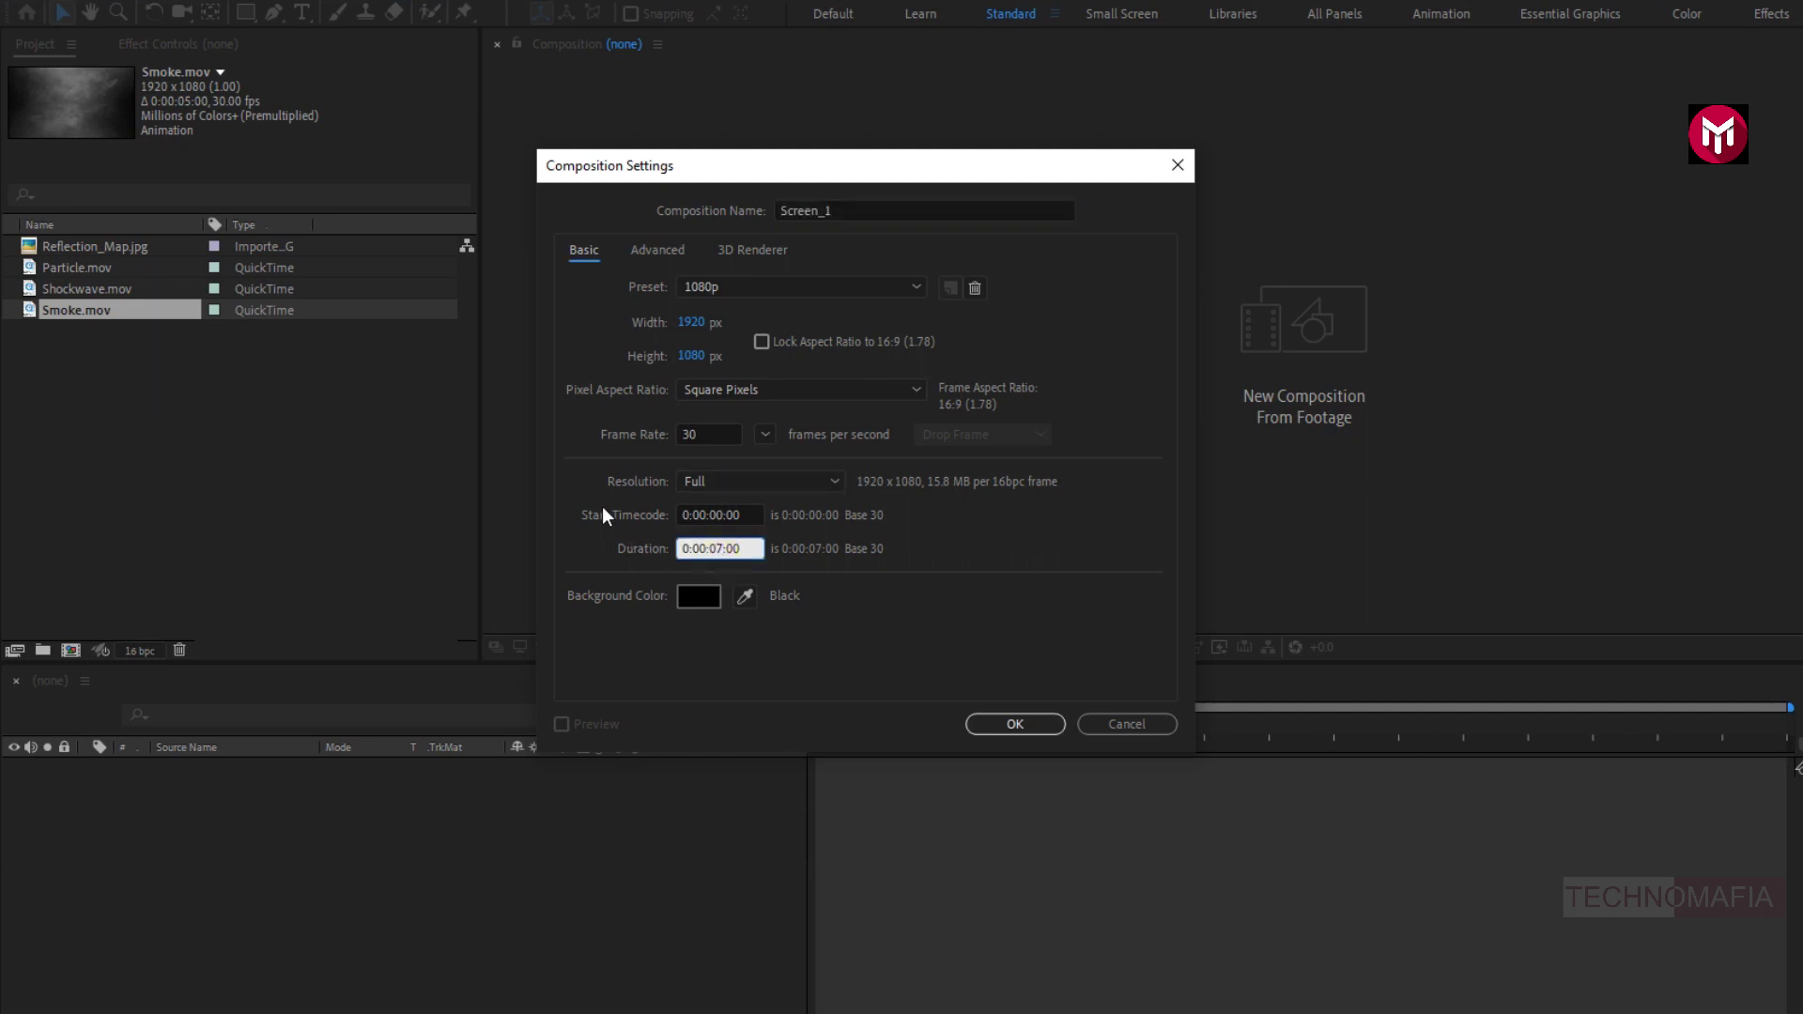
pyautogui.press('BackSpace')
pyautogui.write('2')
pyautogui.click(1001, 724)
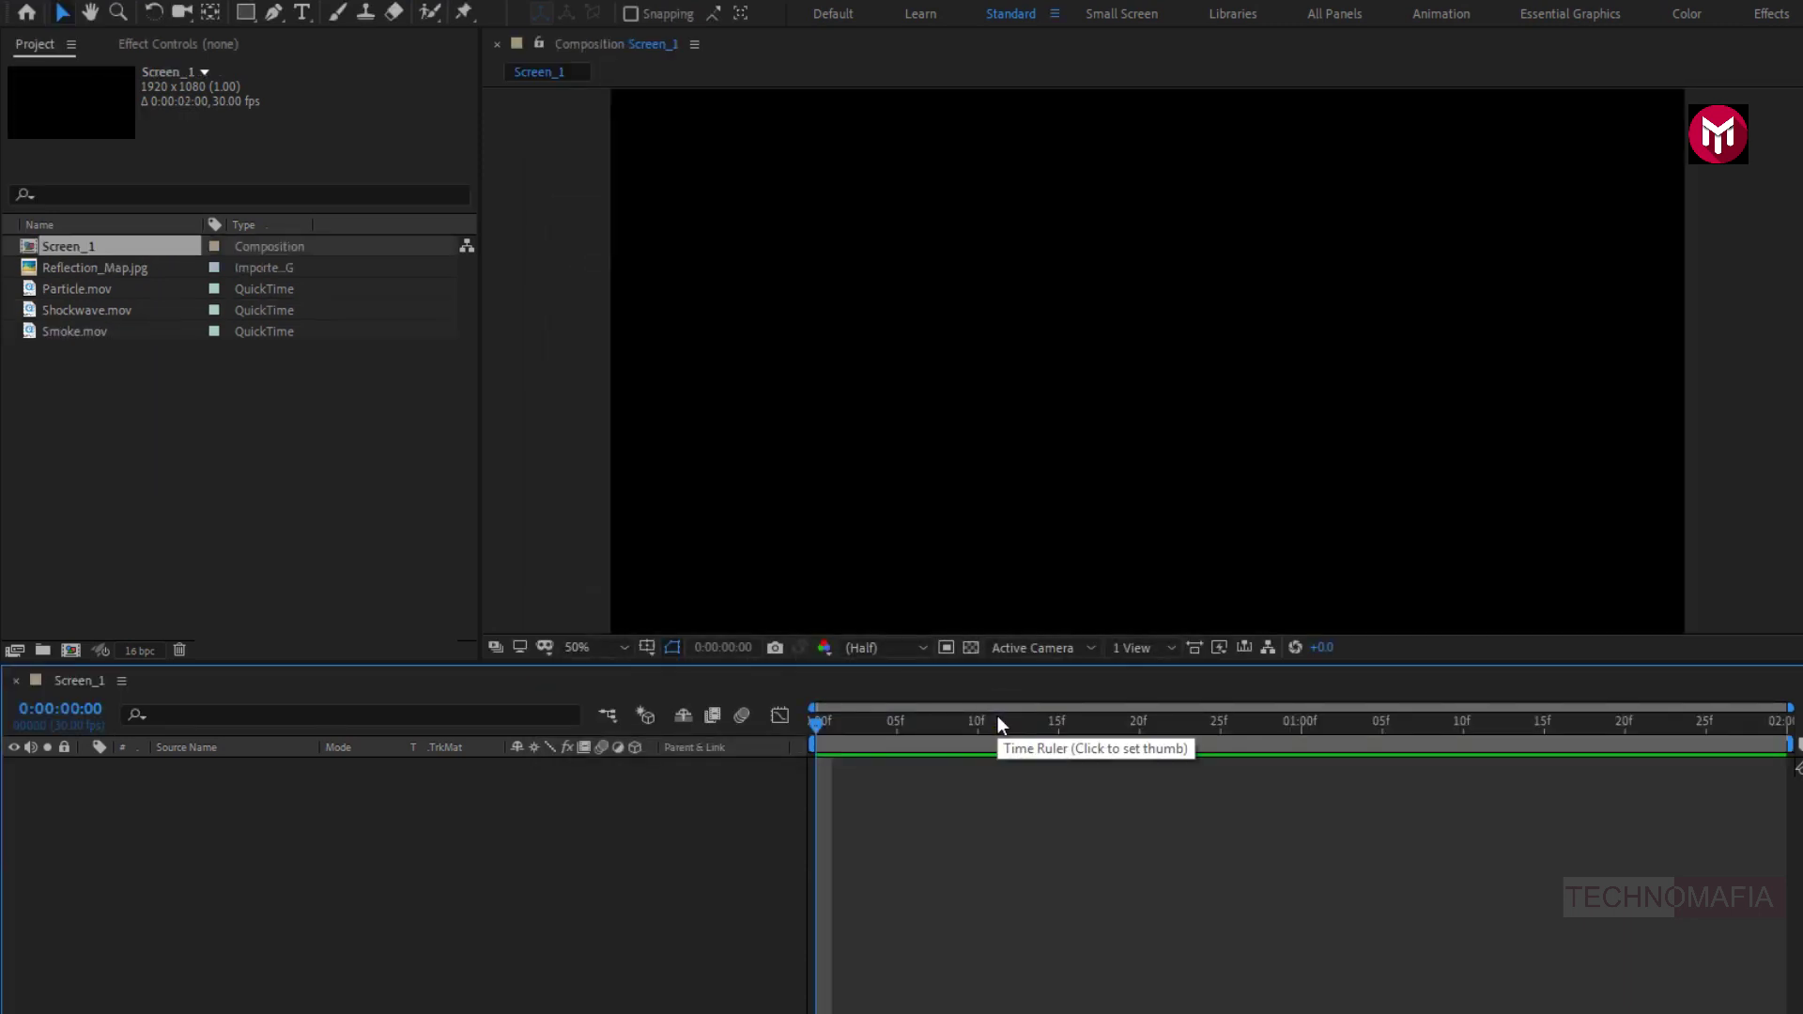
# Add a text layer reading 'TECHNOMAFIA' near the centre of Screen_1.
pyautogui.click(301, 12)
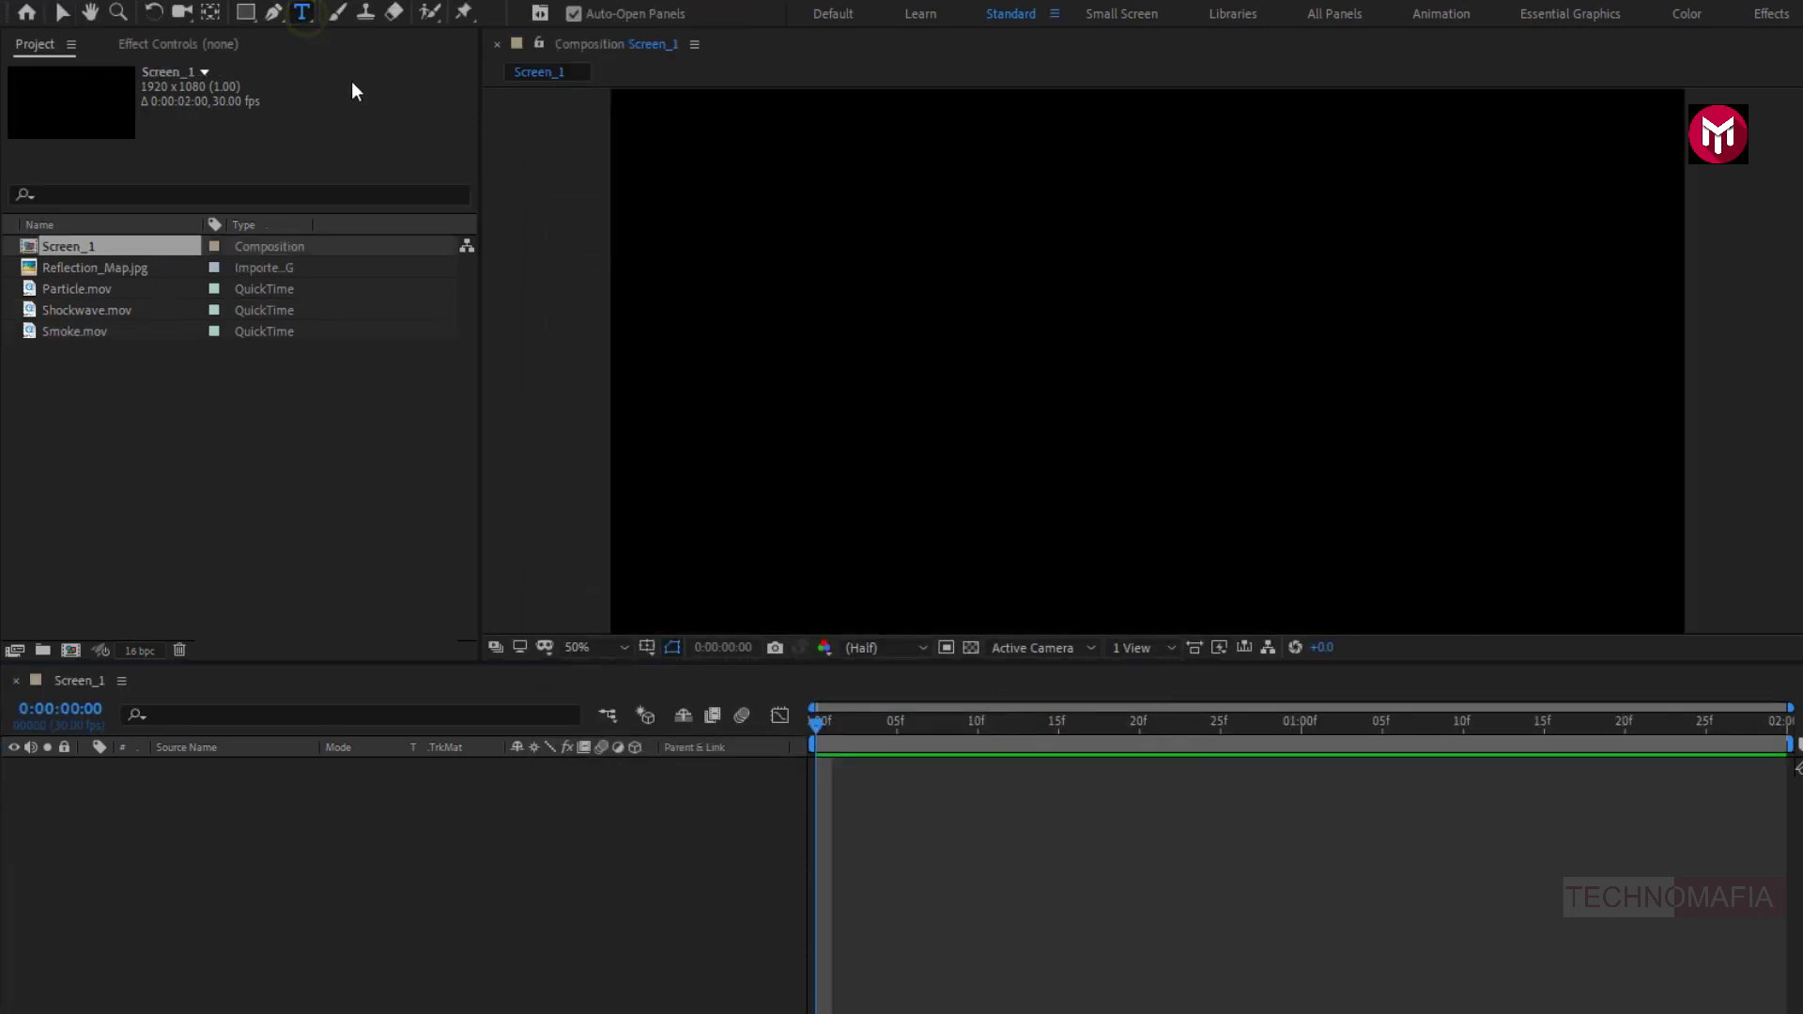
pyautogui.click(1075, 375)
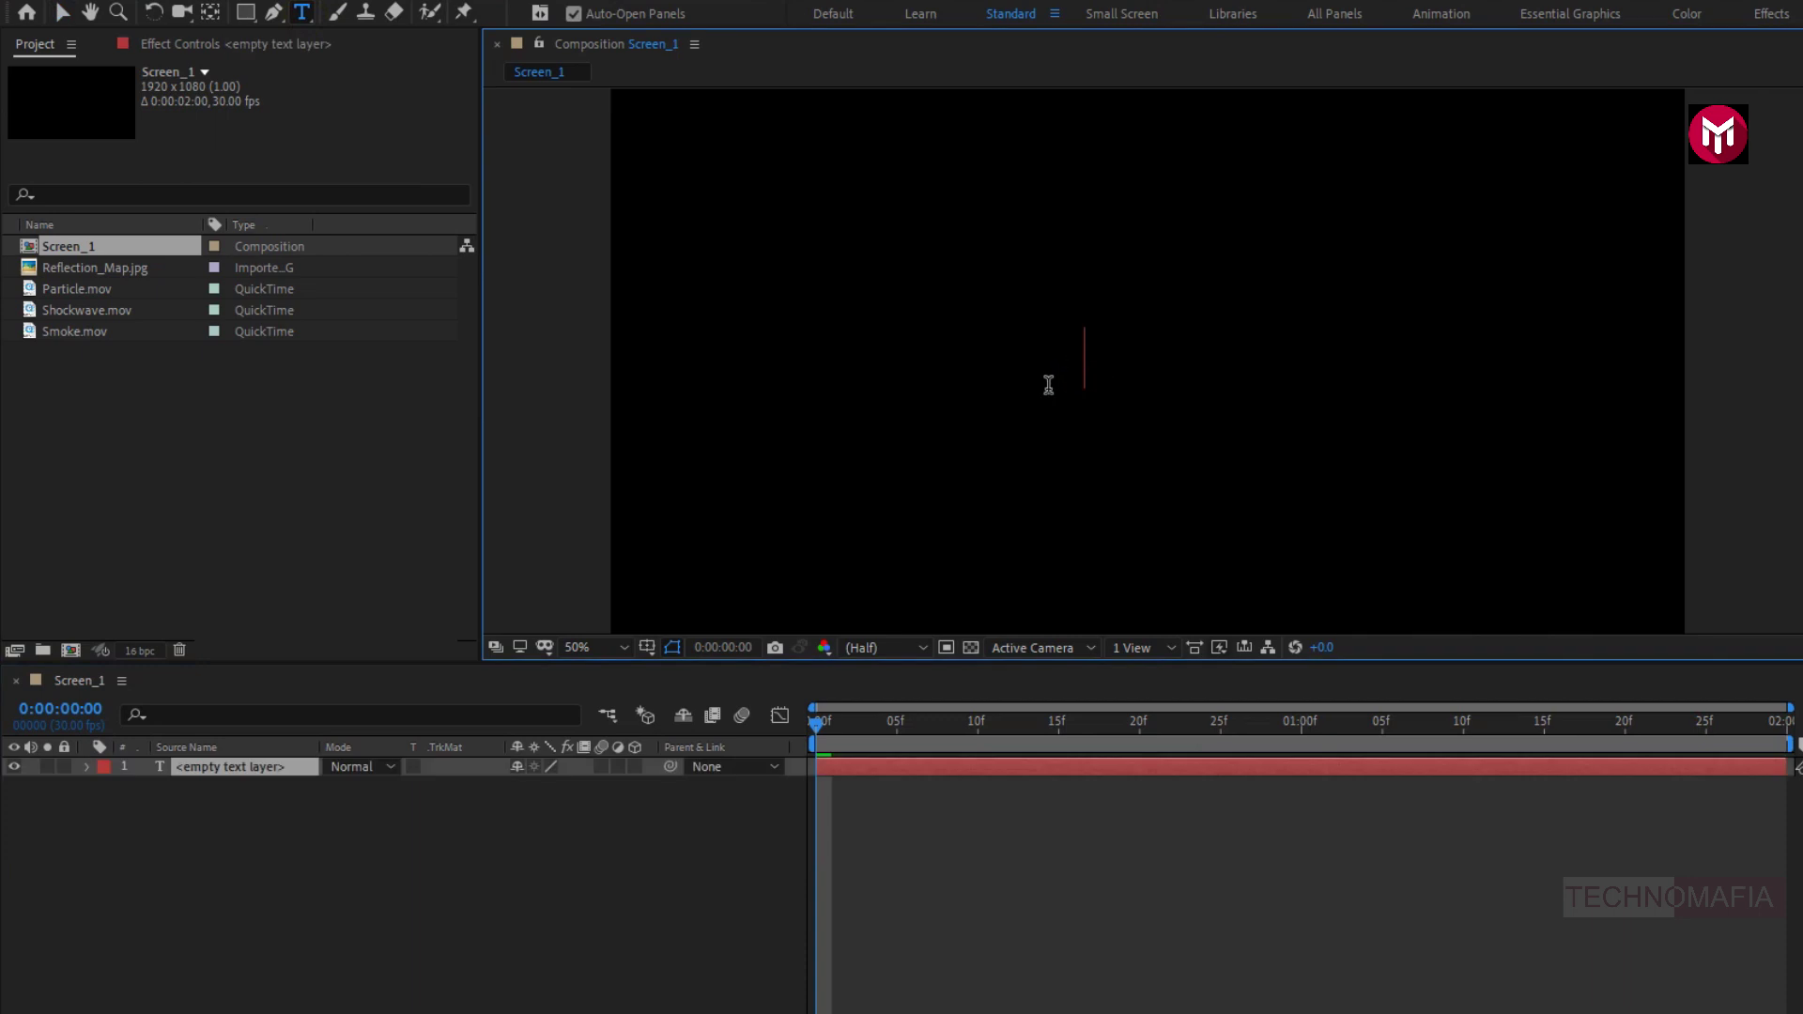
pyautogui.write('TEC')
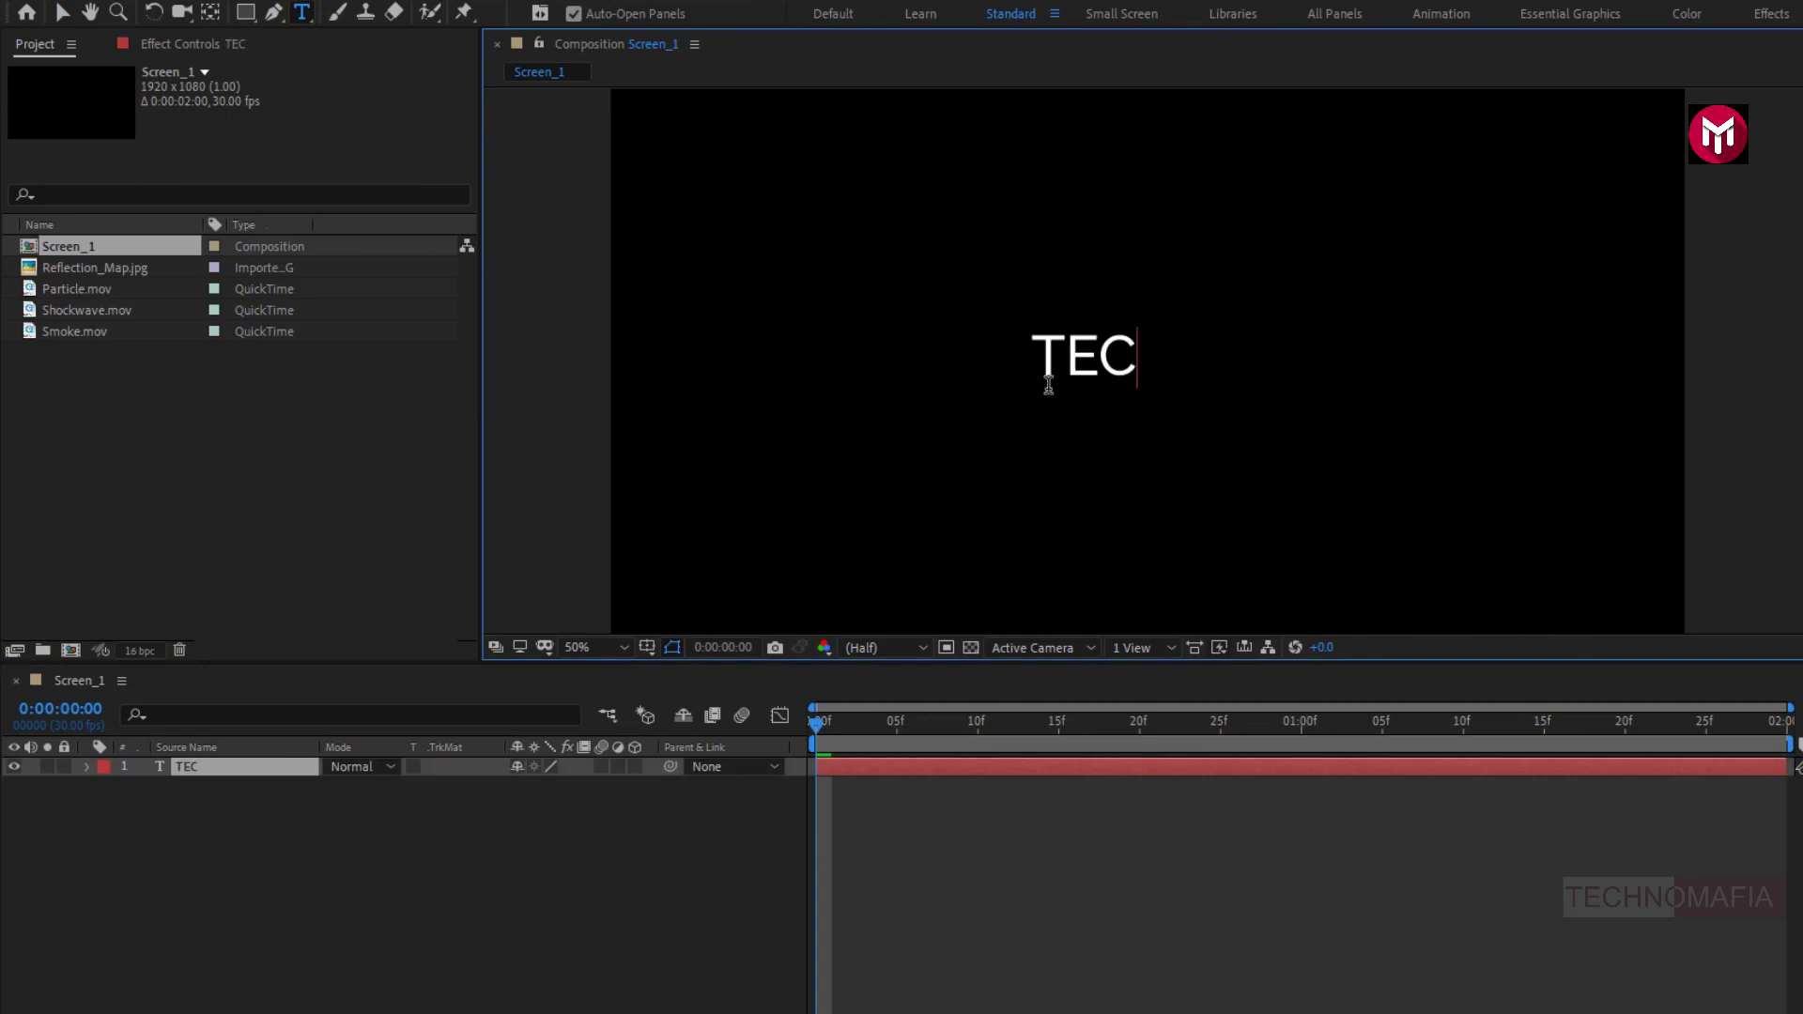
pyautogui.write('HNOMAFIA')
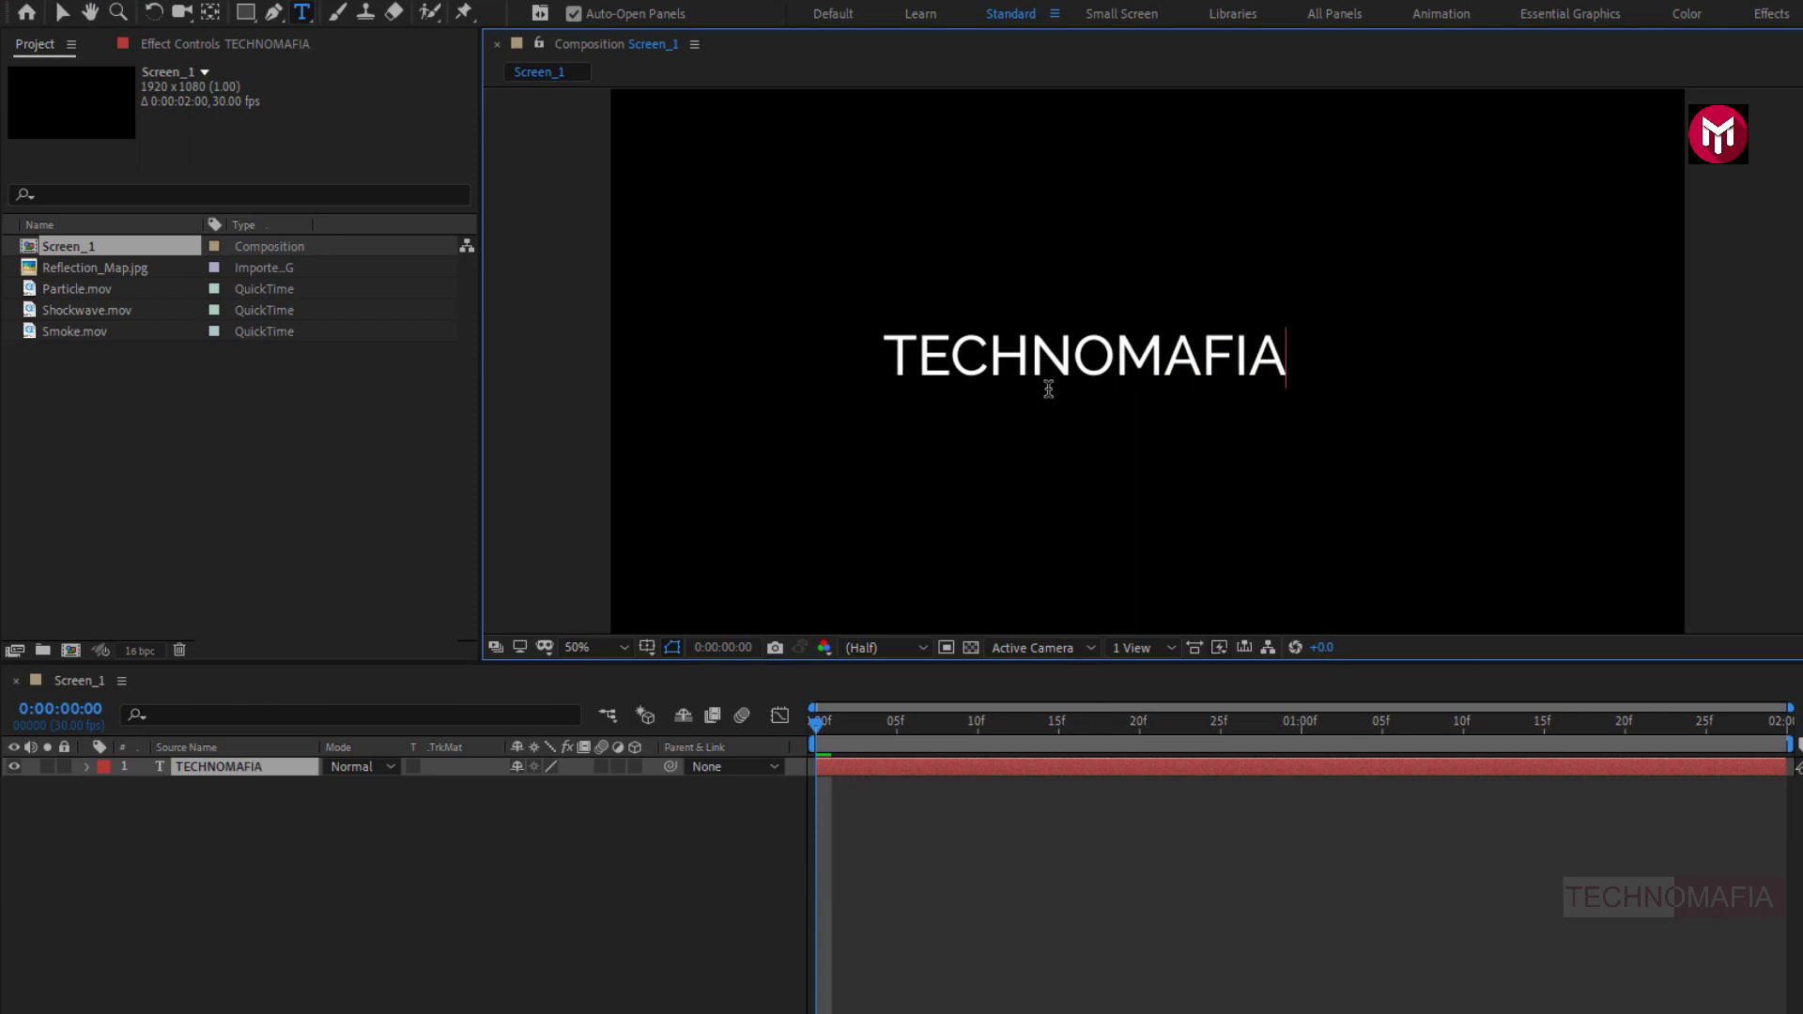
pyautogui.press('Escape')
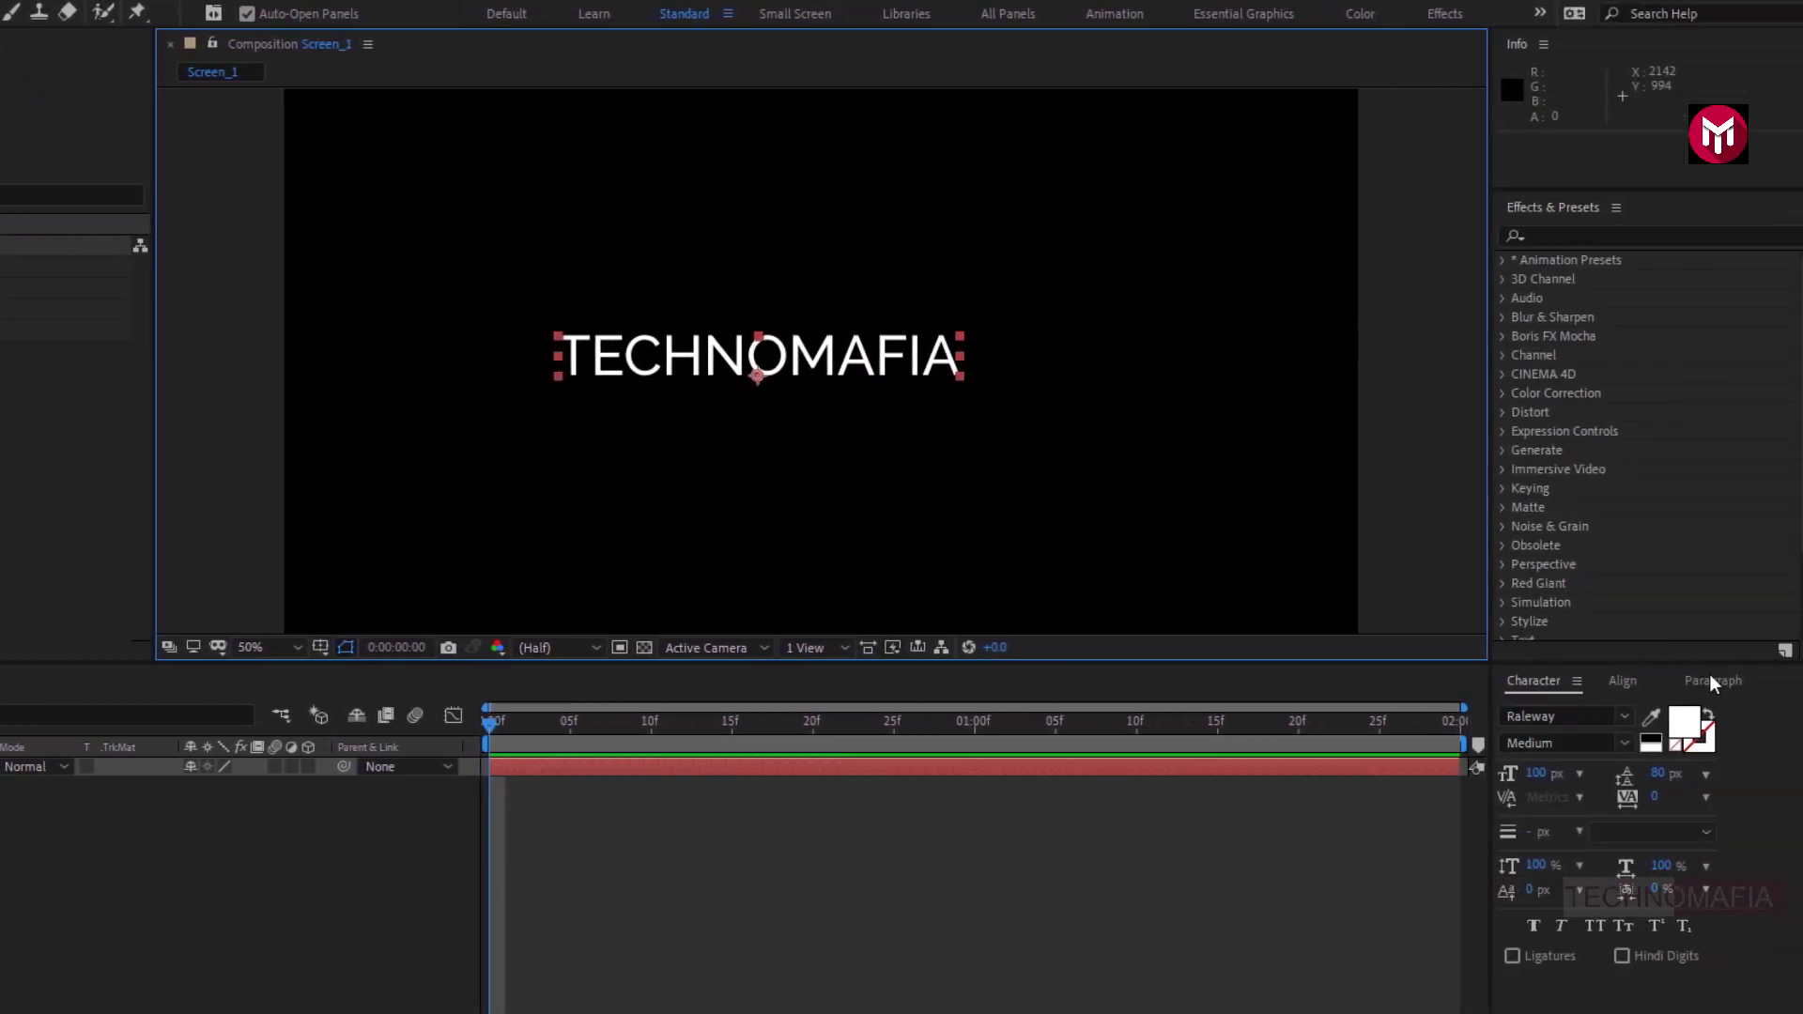
# Enlarge the TECHNOMAFIA text to a 125 px font size.
pyautogui.click(1710, 679)
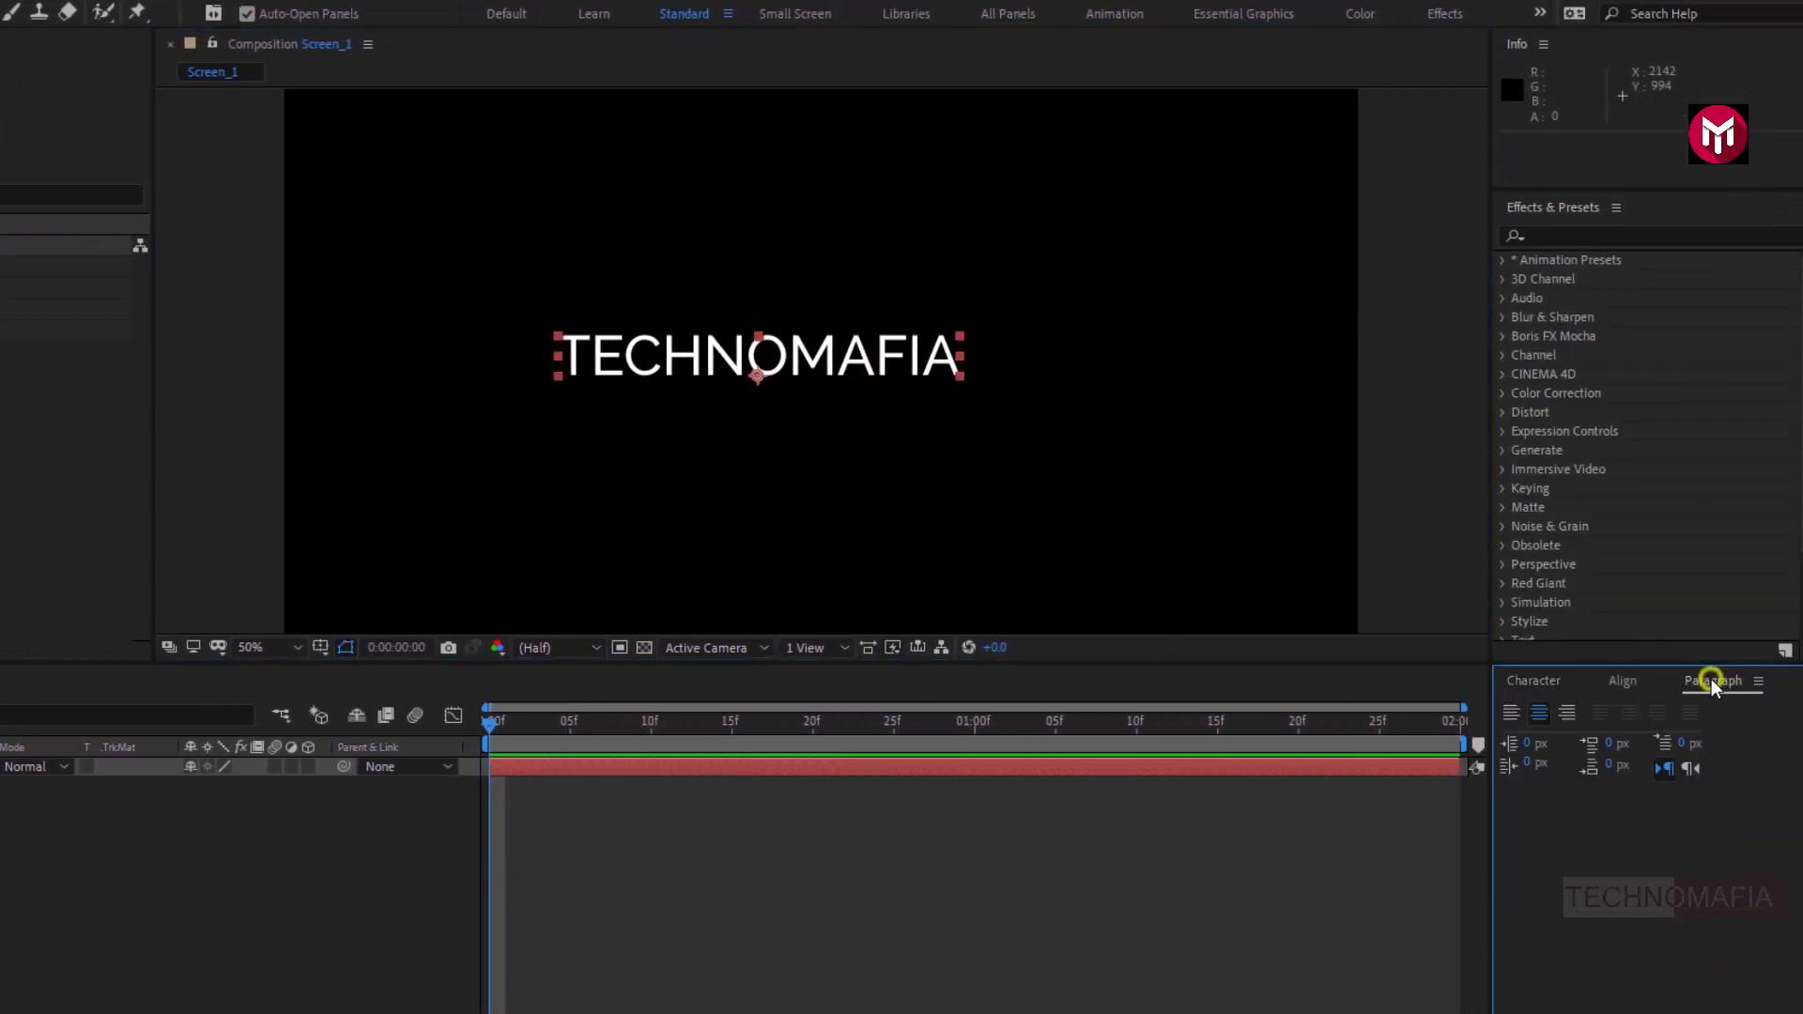
pyautogui.click(1536, 679)
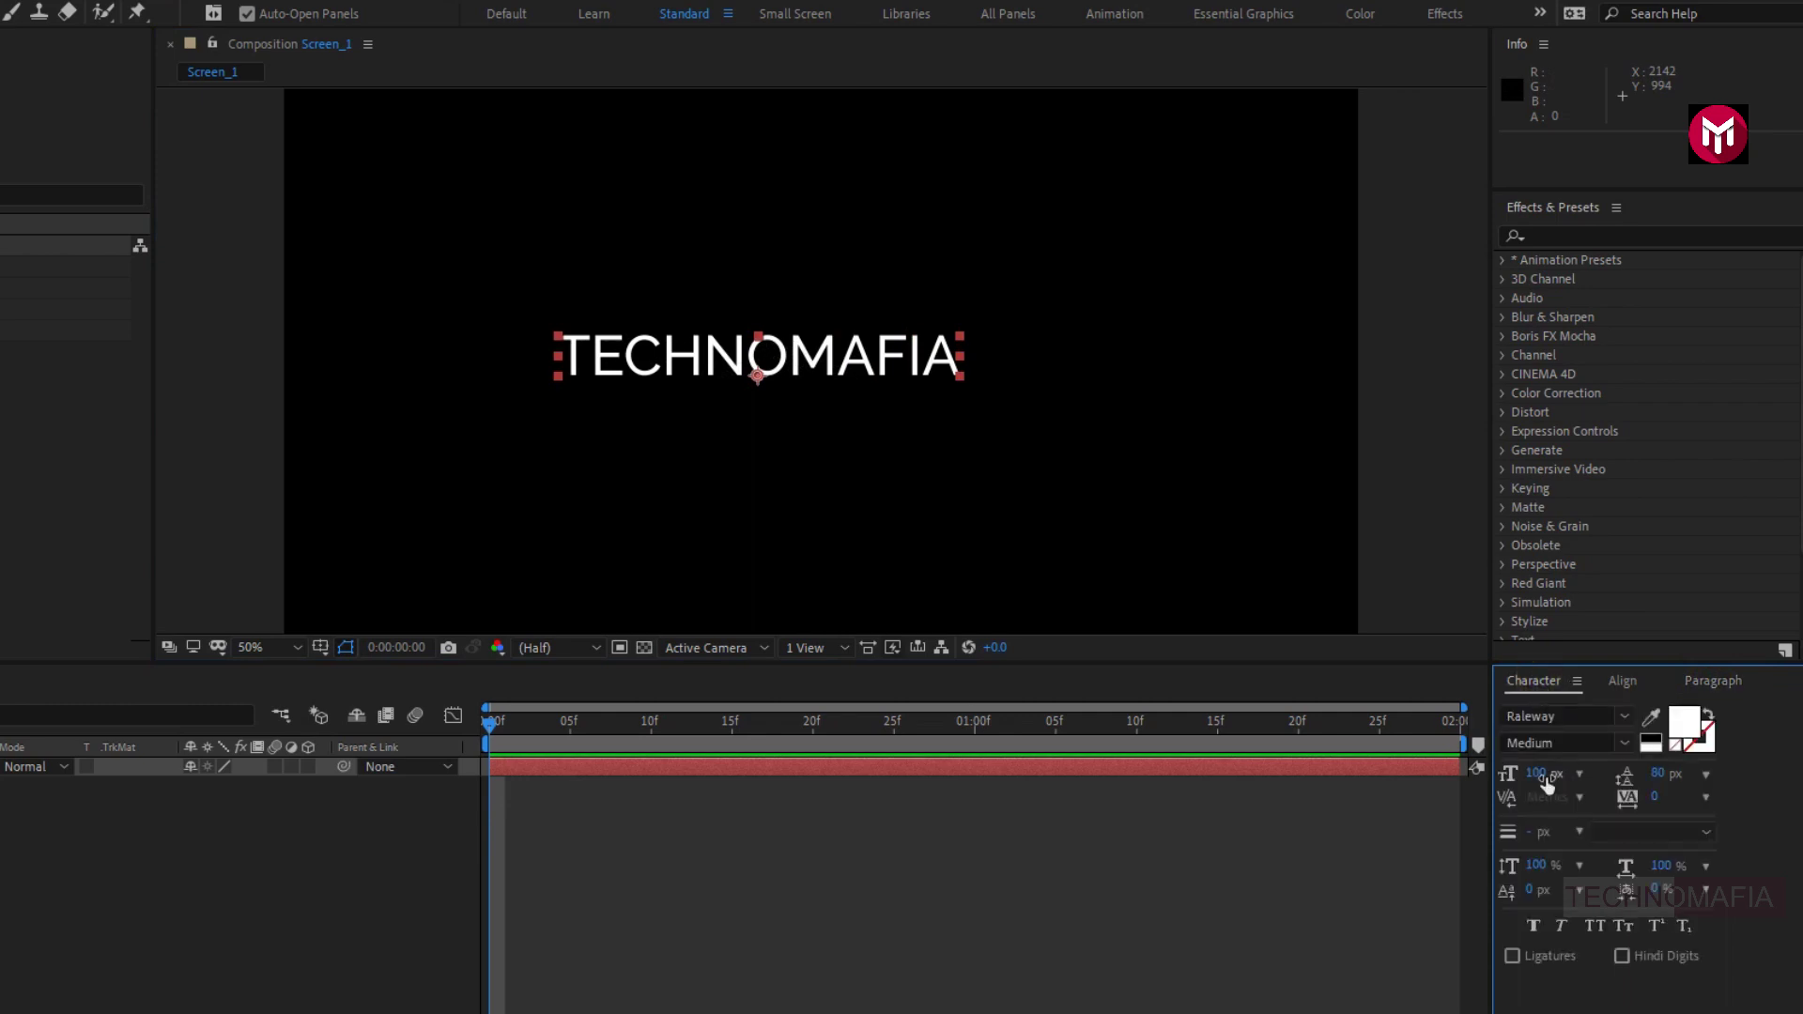
pyautogui.moveTo(1539, 776); pyautogui.dragTo(1566, 776)
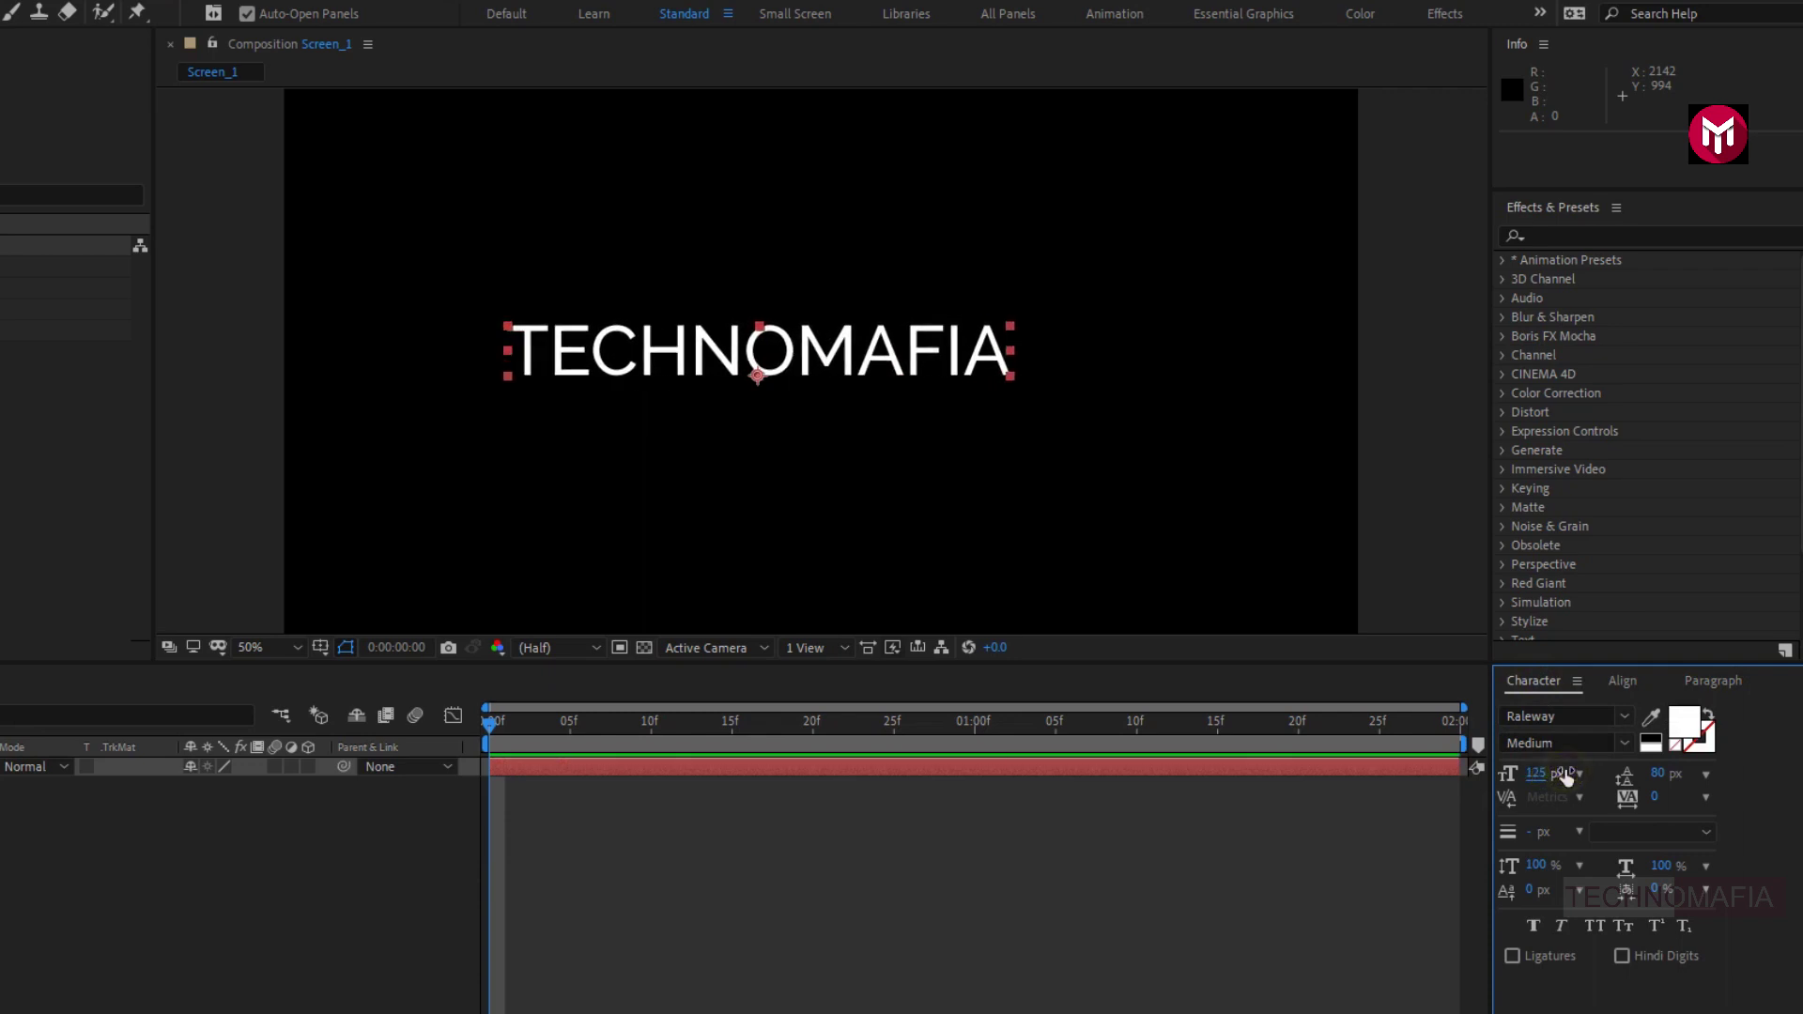
# Centre TECHNOMAFIA horizontally and vertically in the composition and make it faux italic.
pyautogui.click(1623, 683)
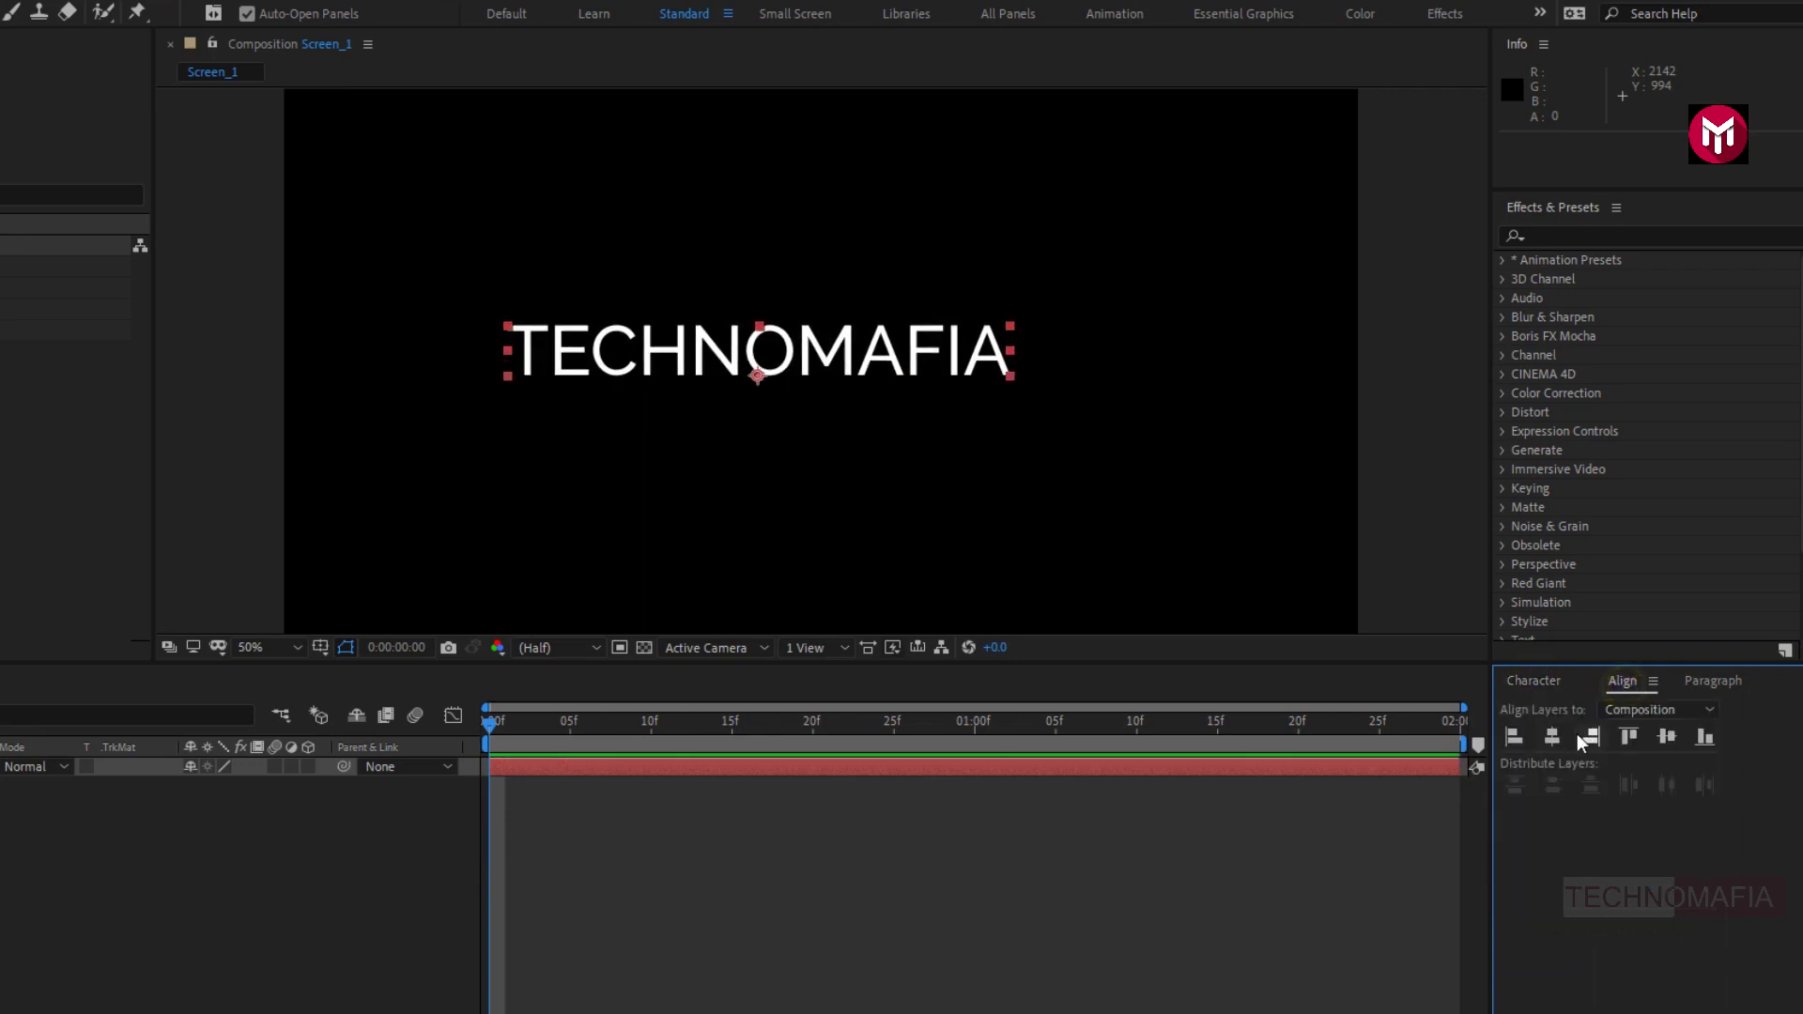
pyautogui.click(1553, 738)
pyautogui.click(1660, 739)
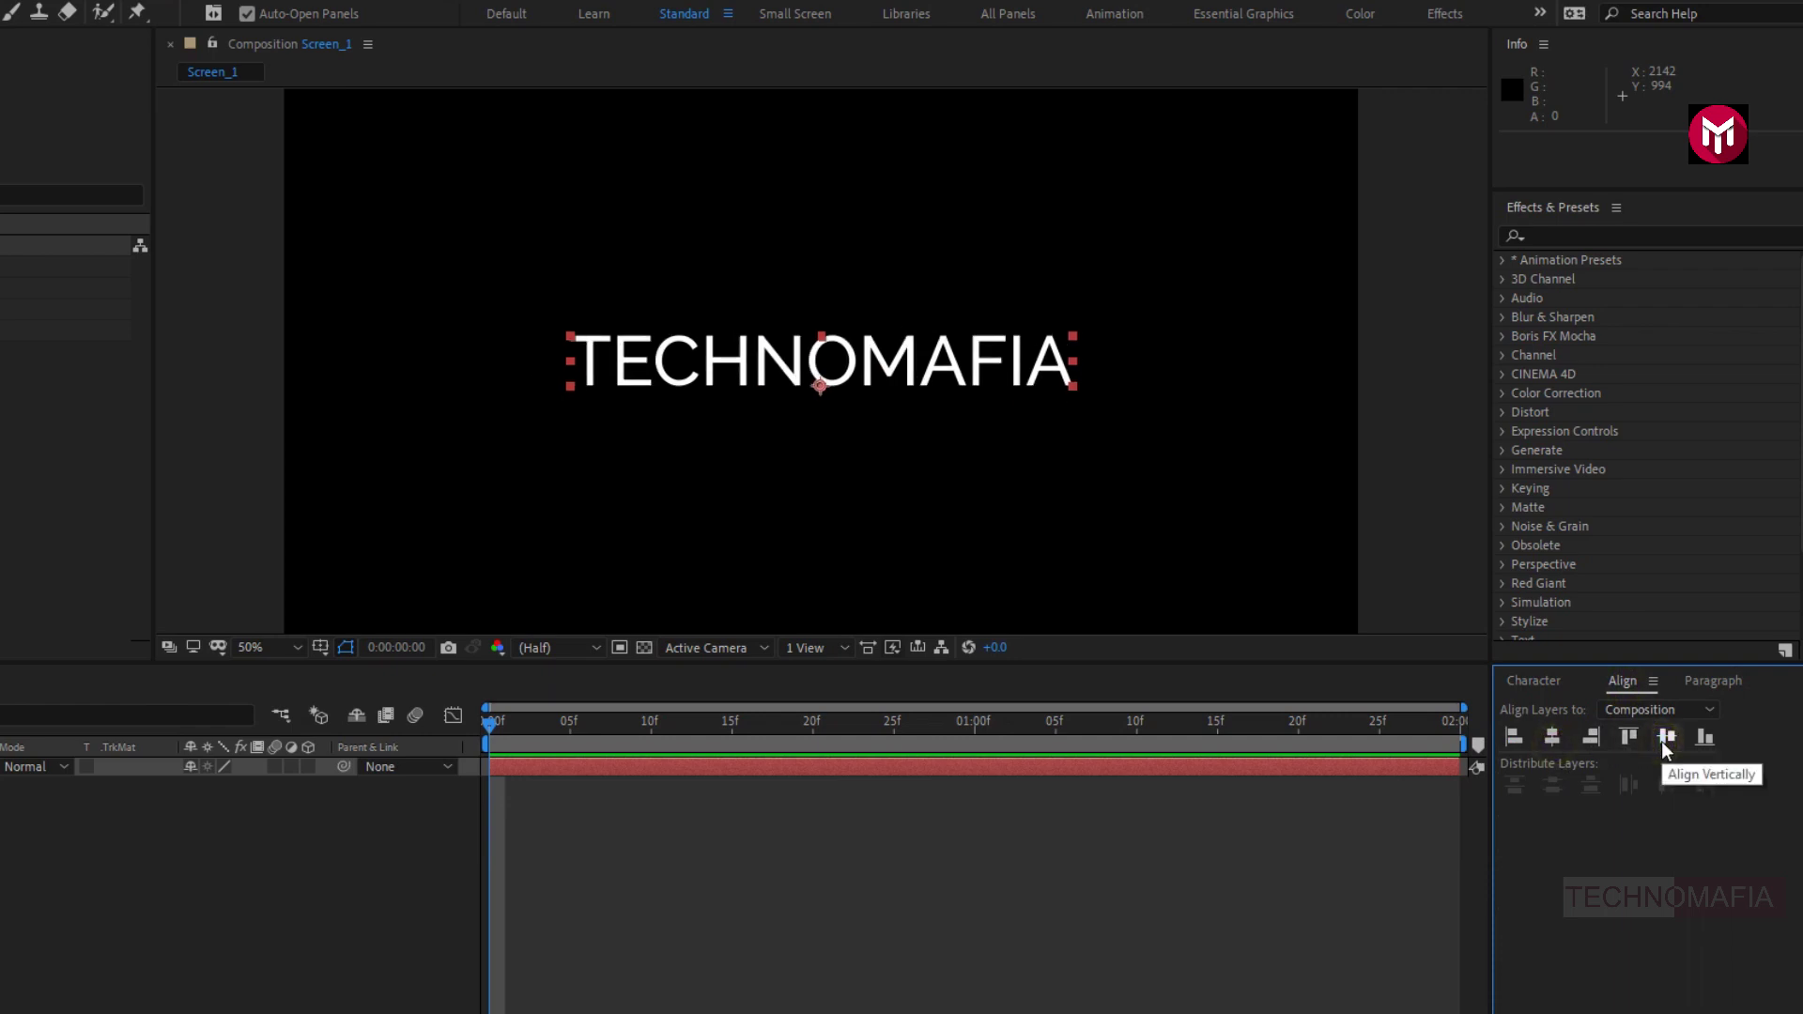
pyautogui.click(1540, 679)
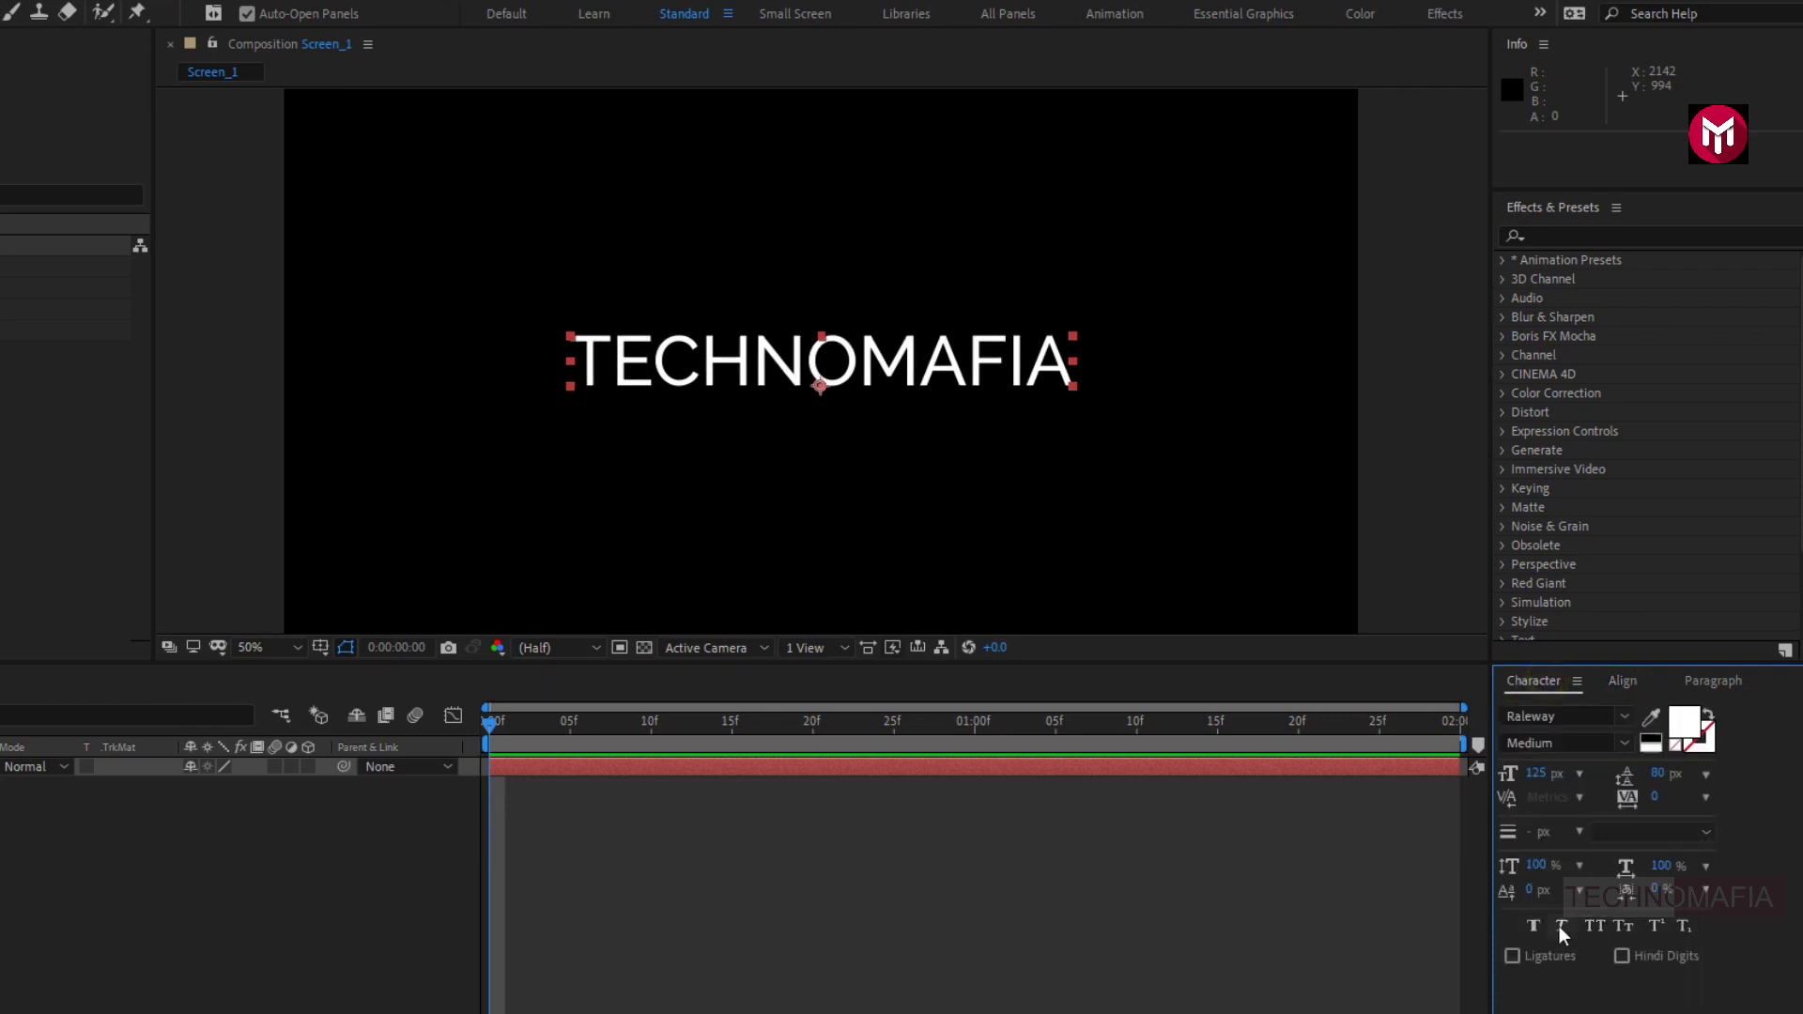
pyautogui.click(1559, 926)
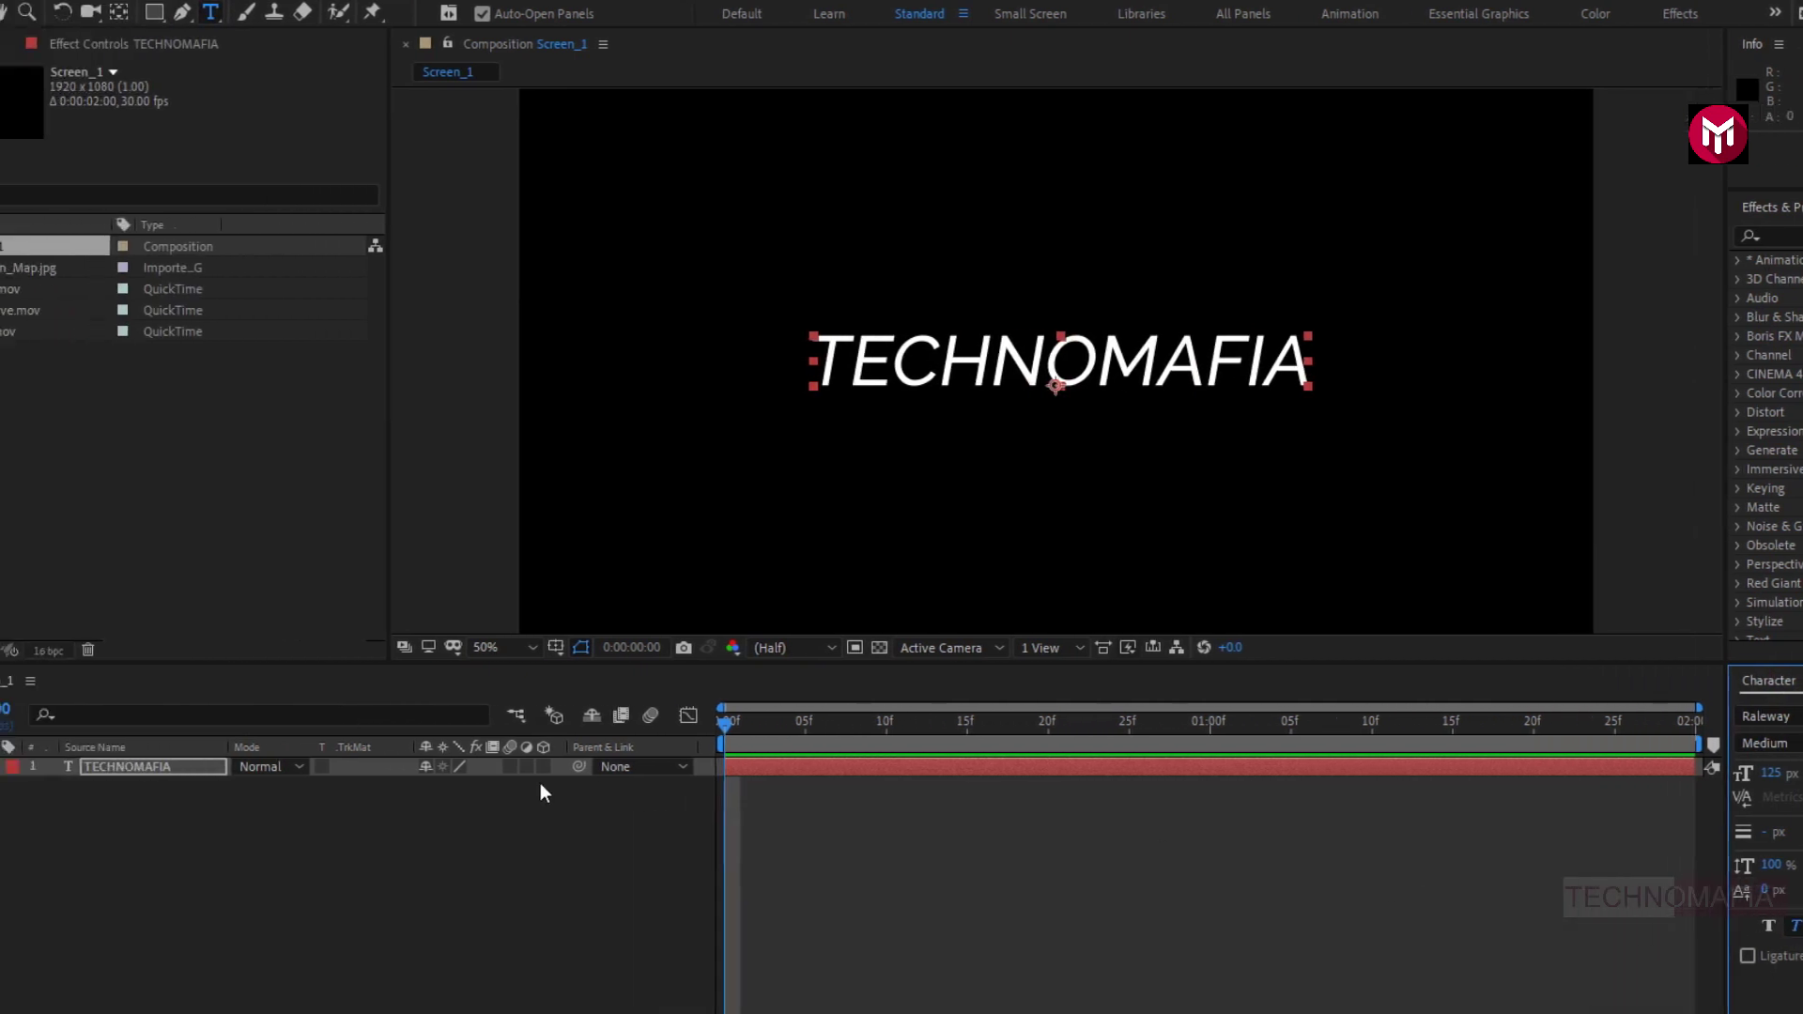
pyautogui.click(274, 769)
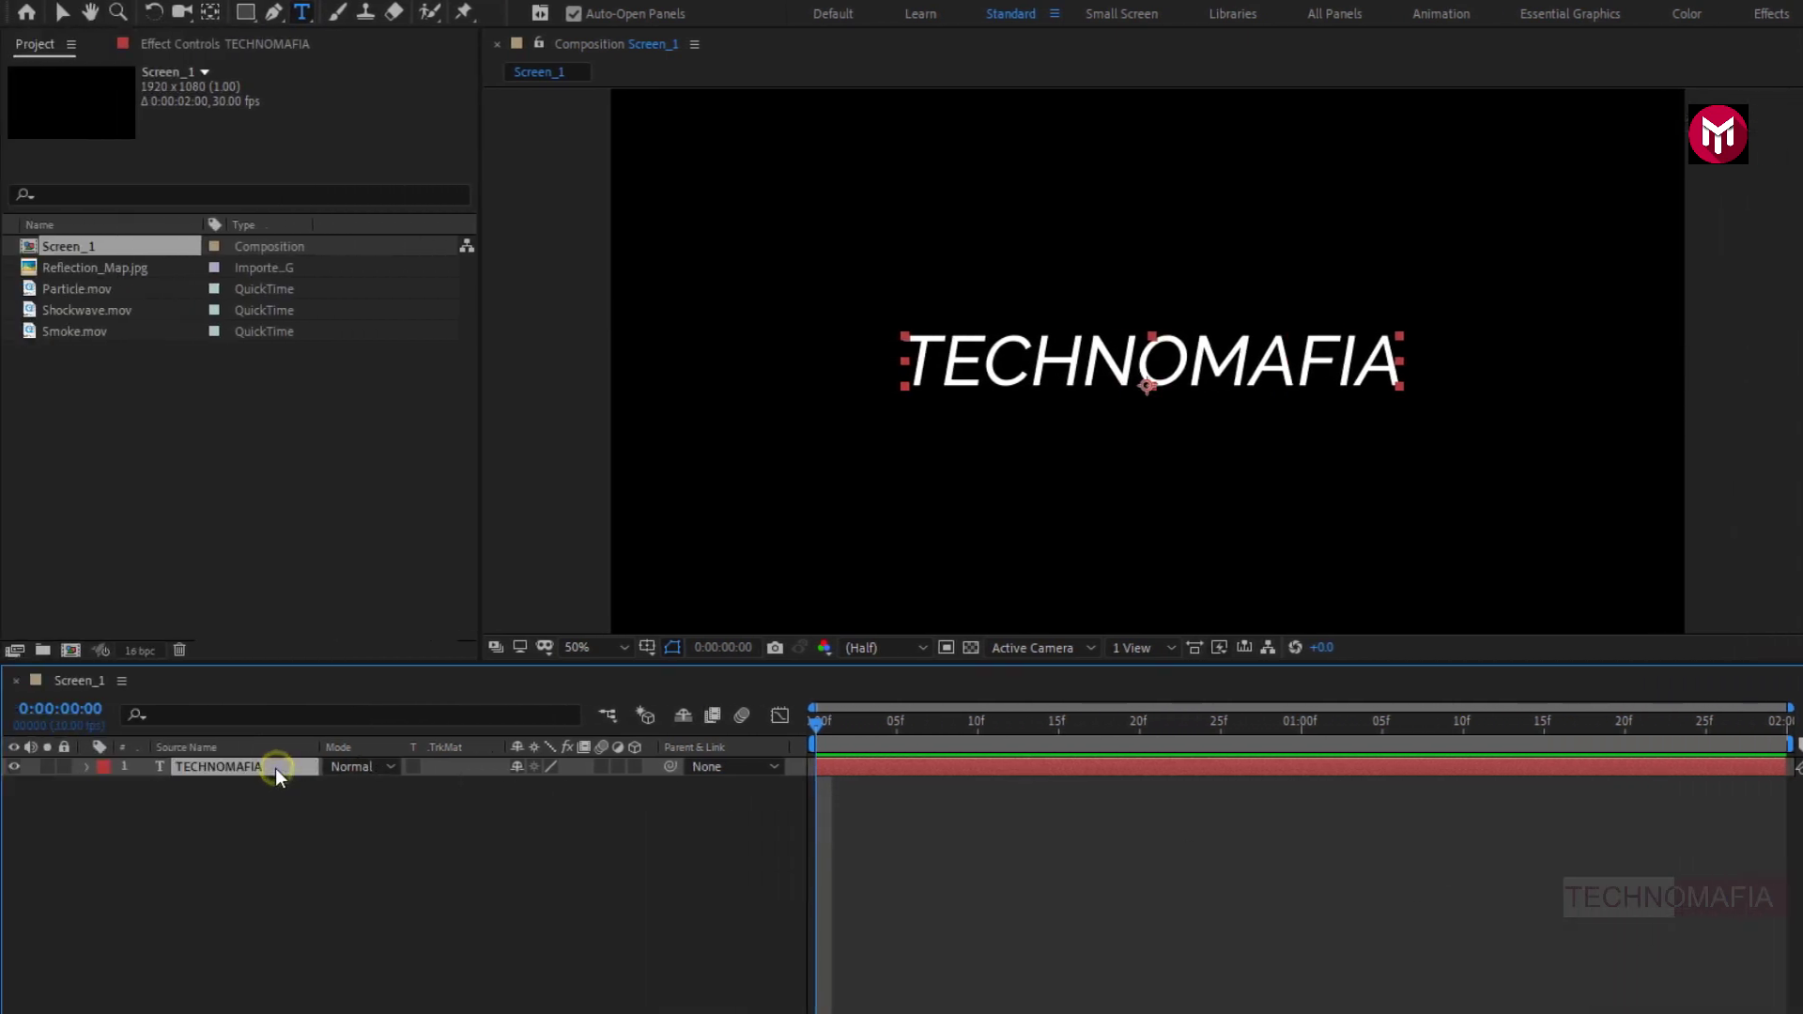
# Add a Tracking animator to TECHNOMAFIA and keyframe Tracking Amount at 0 on the first frame.
pyautogui.click(85, 768)
pyautogui.click(646, 785)
pyautogui.click(698, 625)
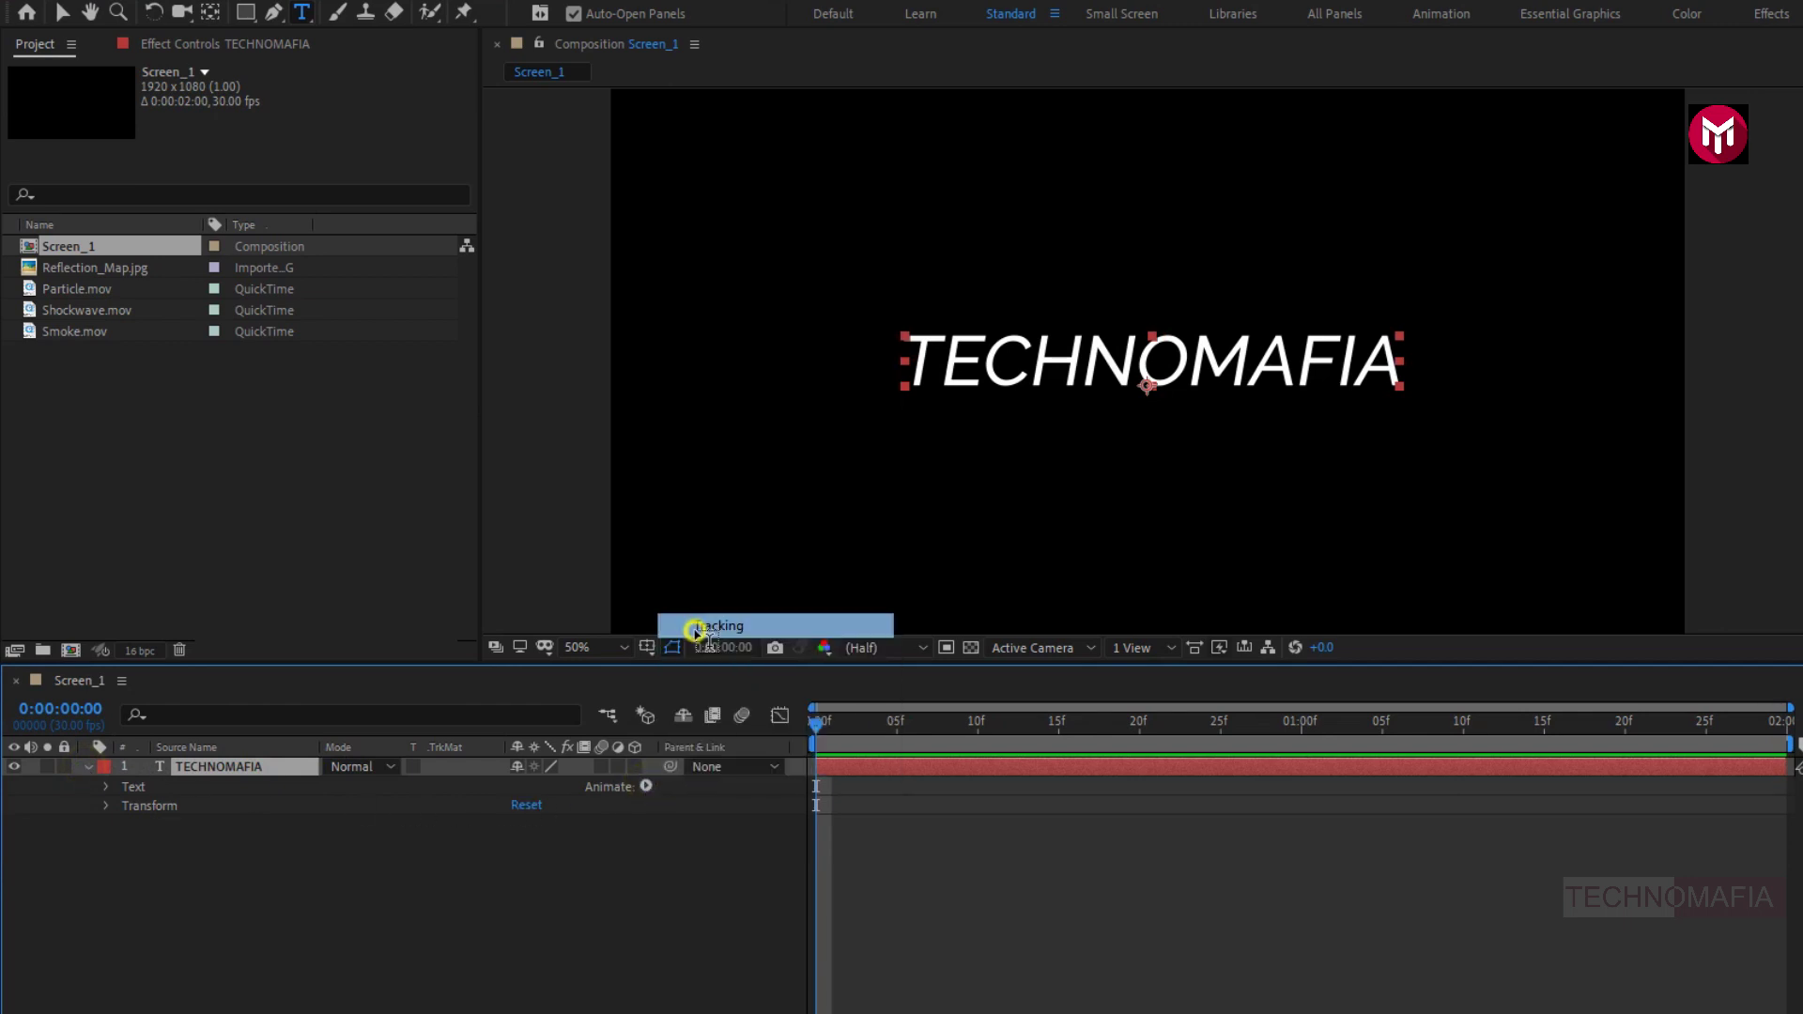
pyautogui.click(146, 922)
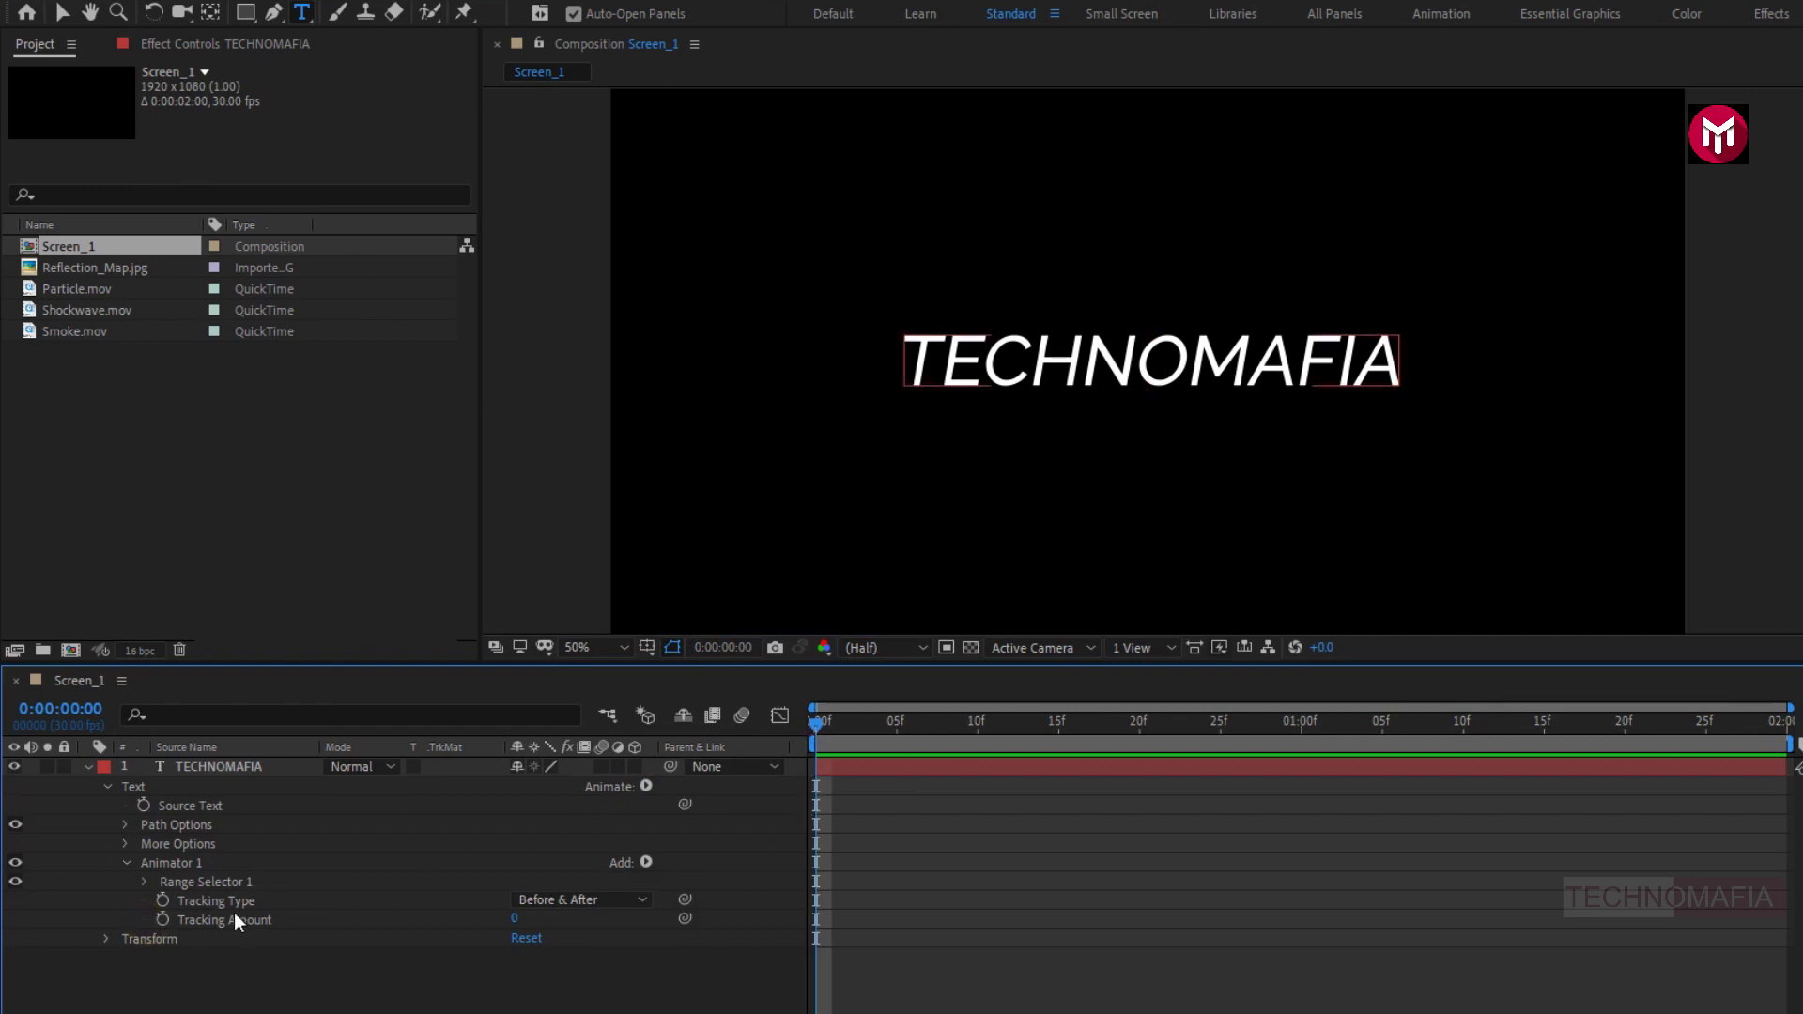
pyautogui.click(161, 920)
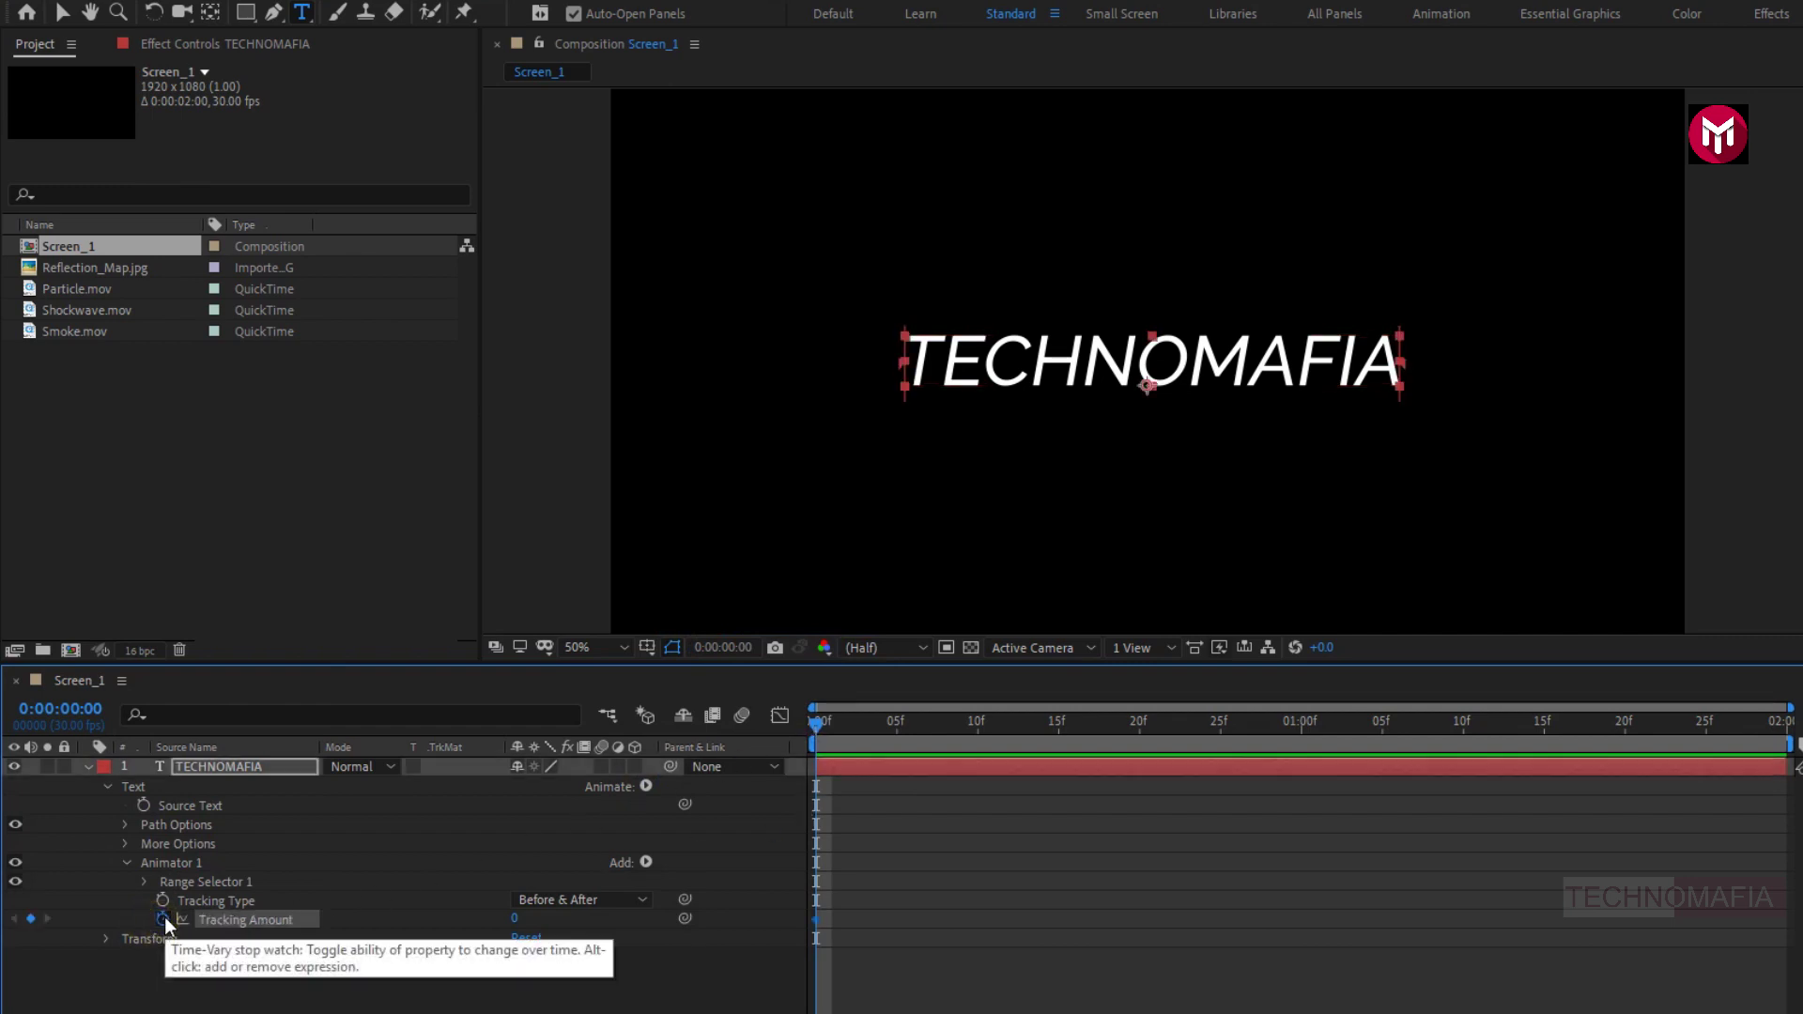
# Set Tracking Amount to 15 on the last frame and check the spreading letters.
pyautogui.click(1789, 728)
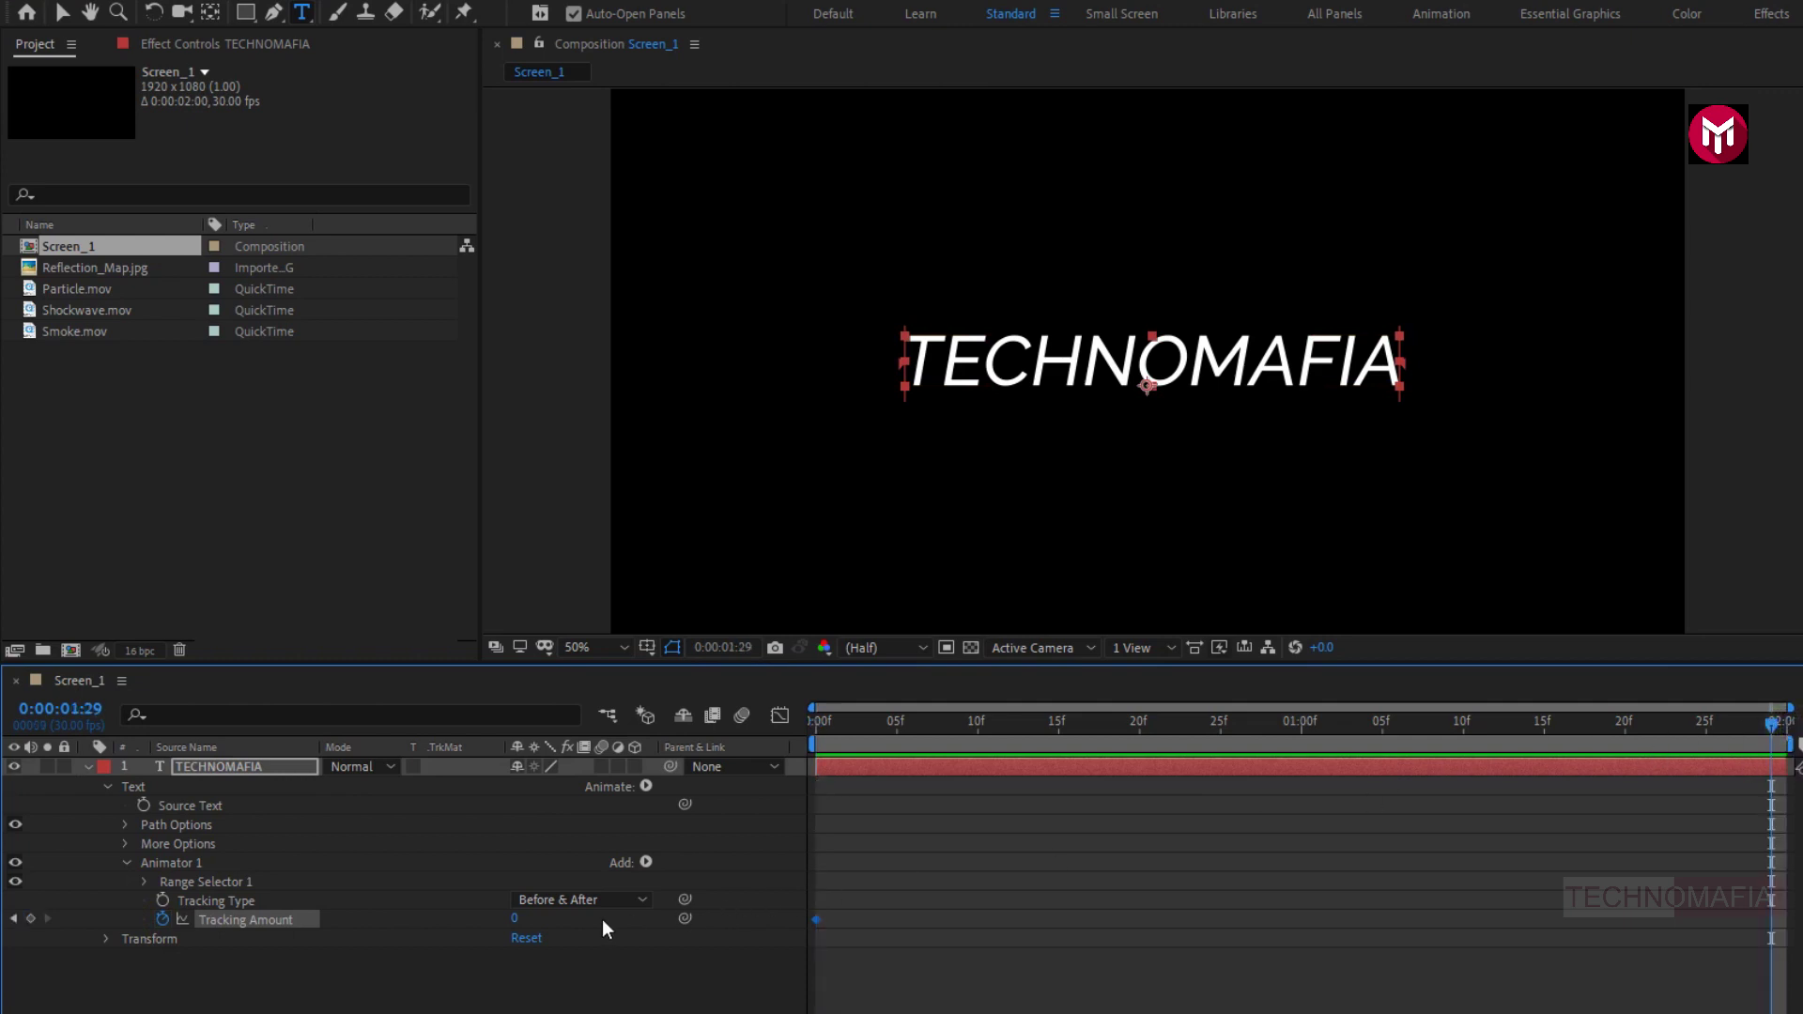
pyautogui.moveTo(516, 919); pyautogui.dragTo(534, 919)
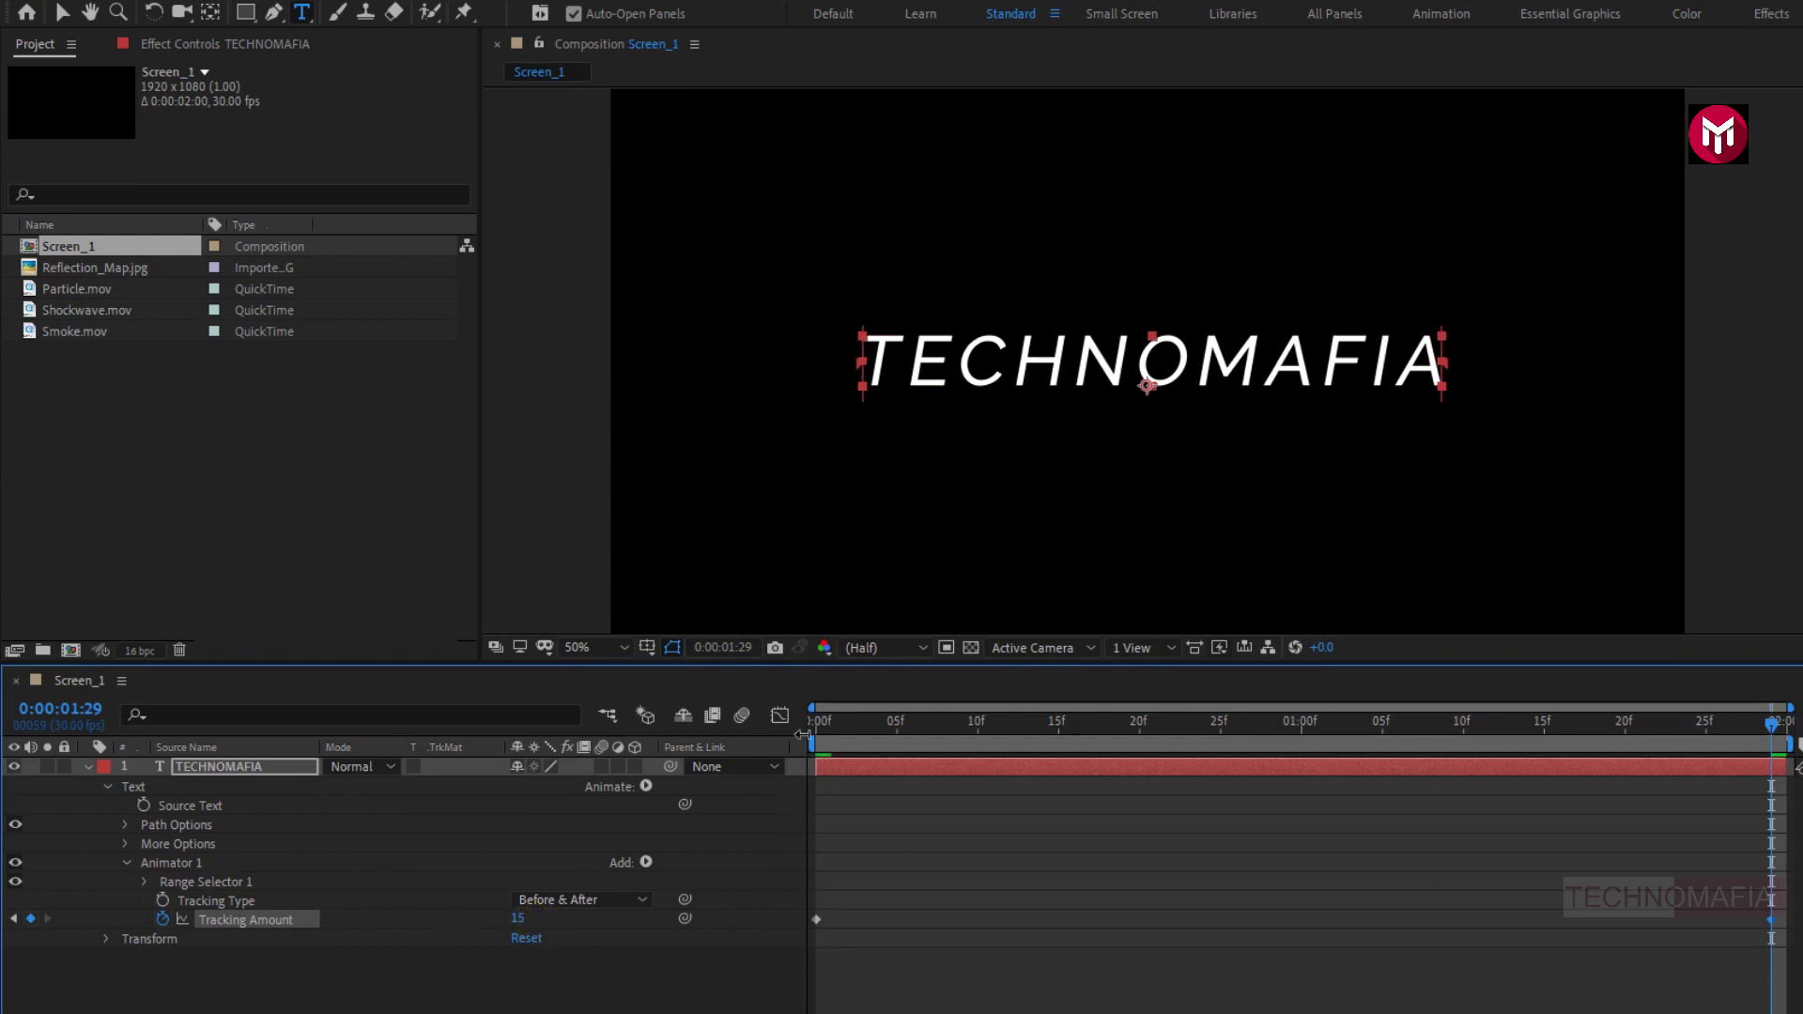
pyautogui.click(814, 723)
pyautogui.moveTo(817, 723)
pyautogui.mouseDown()
pyautogui.moveTo(1771, 729)
pyautogui.moveTo(814, 729)
pyautogui.mouseUp()
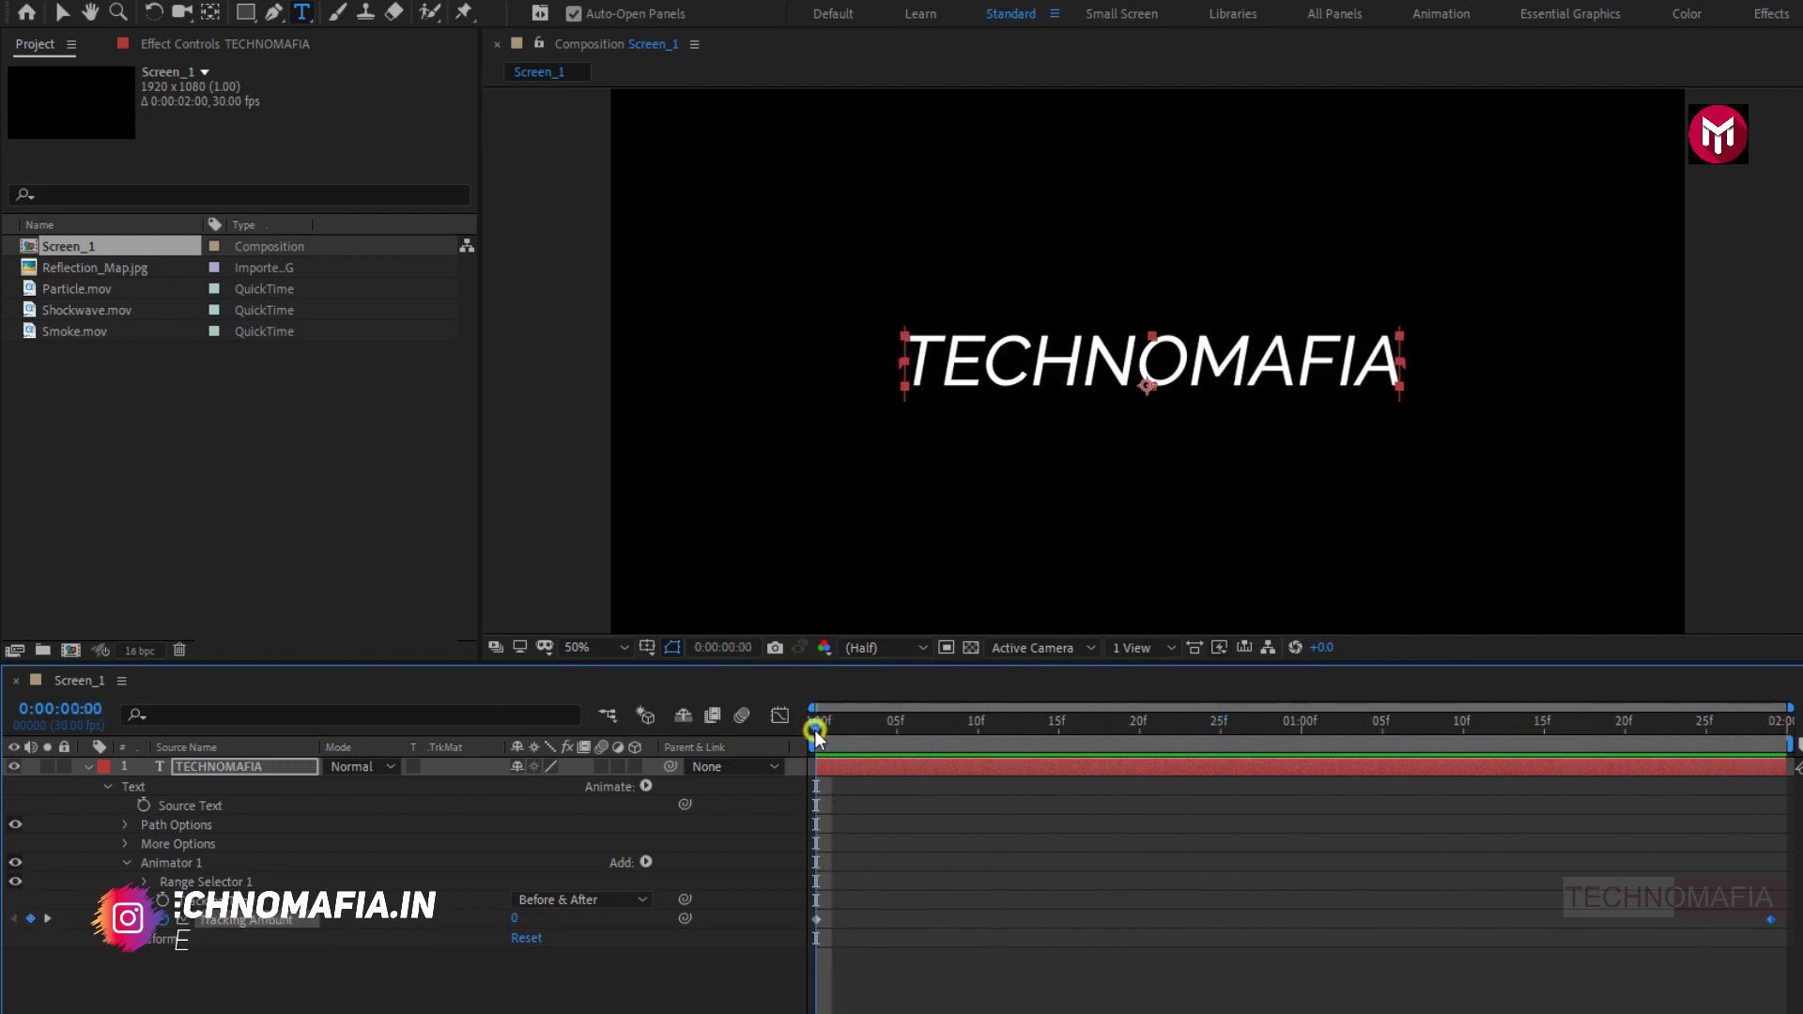
pyautogui.click(92, 770)
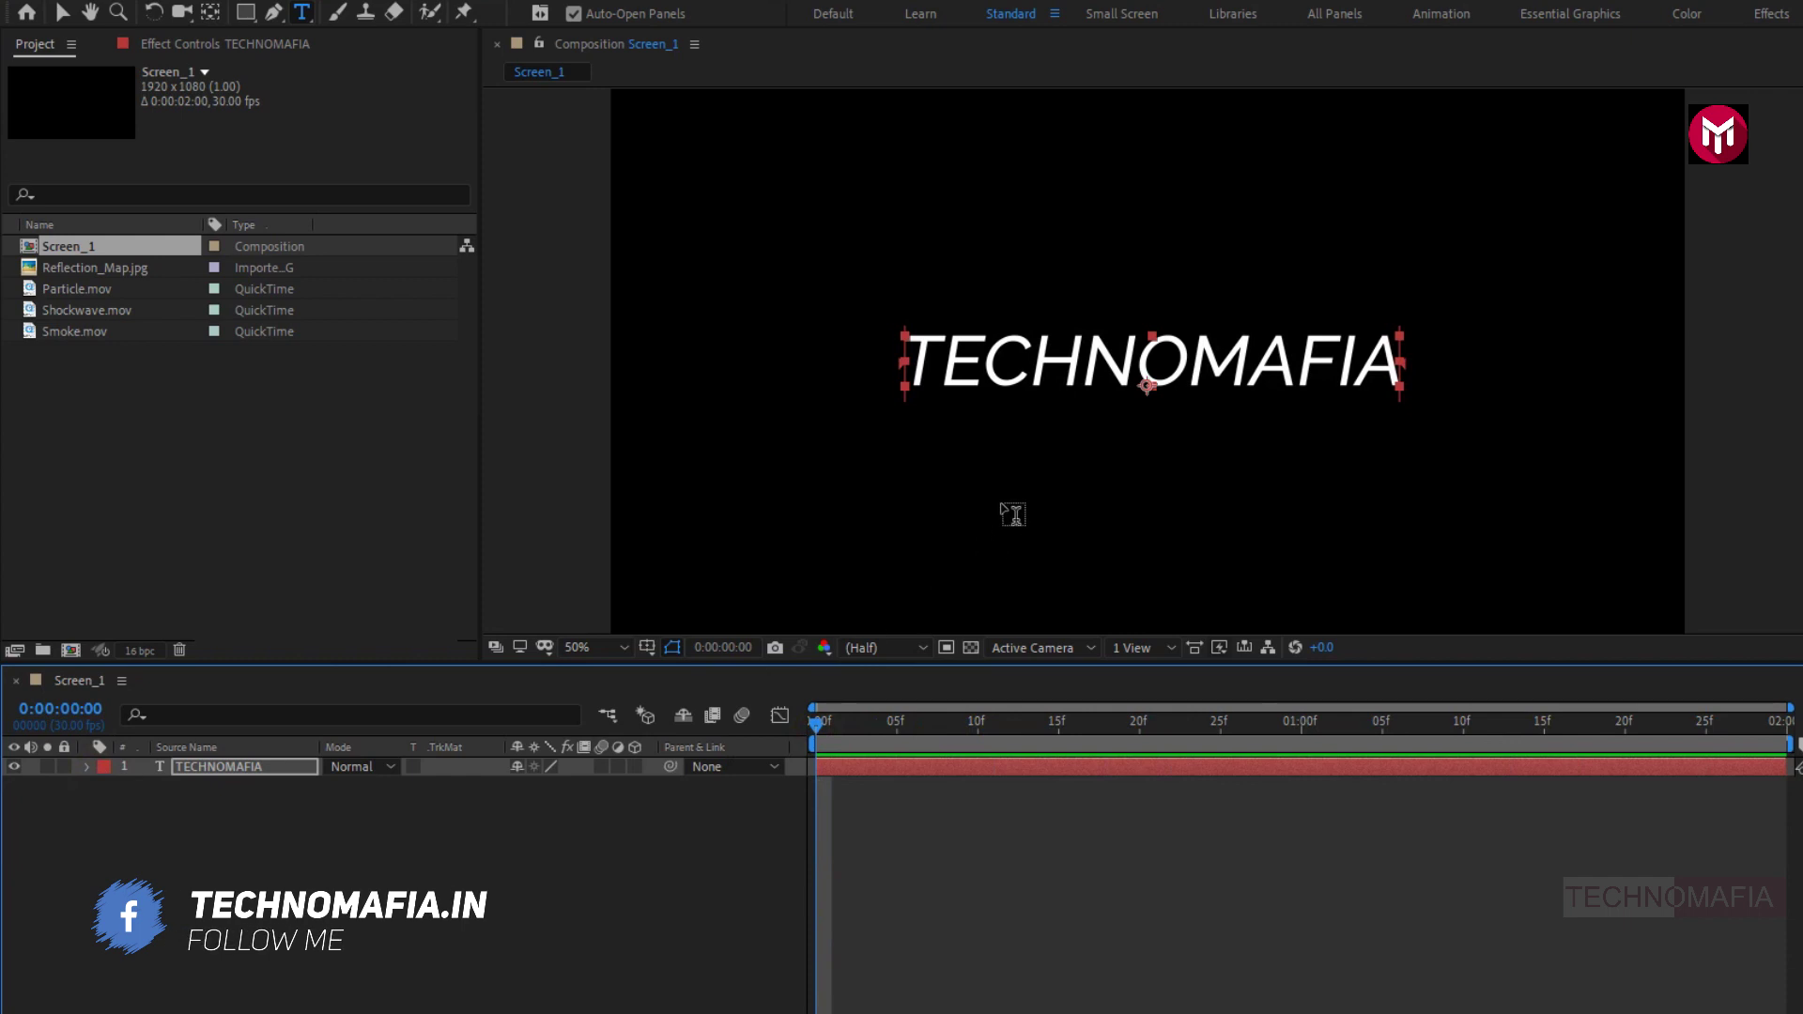
# Add a second text layer reading 'PRESENTS' below the title.
pyautogui.click(1023, 450)
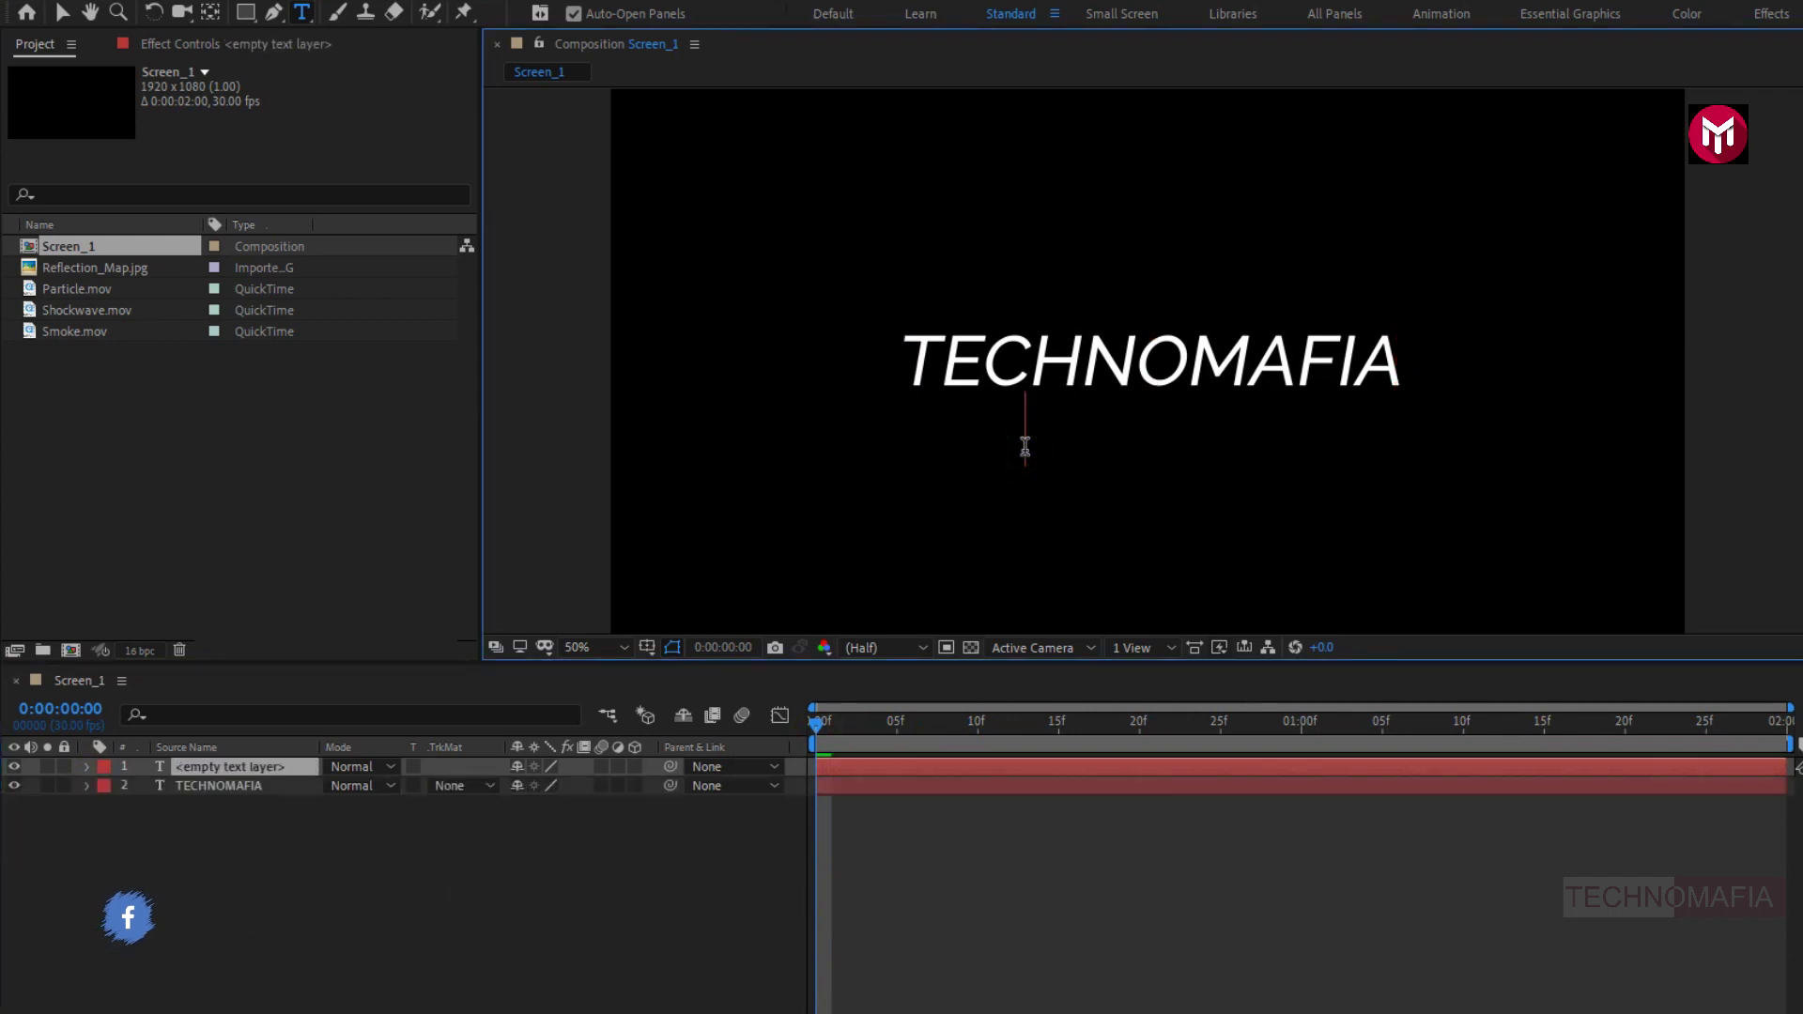
pyautogui.write('P')
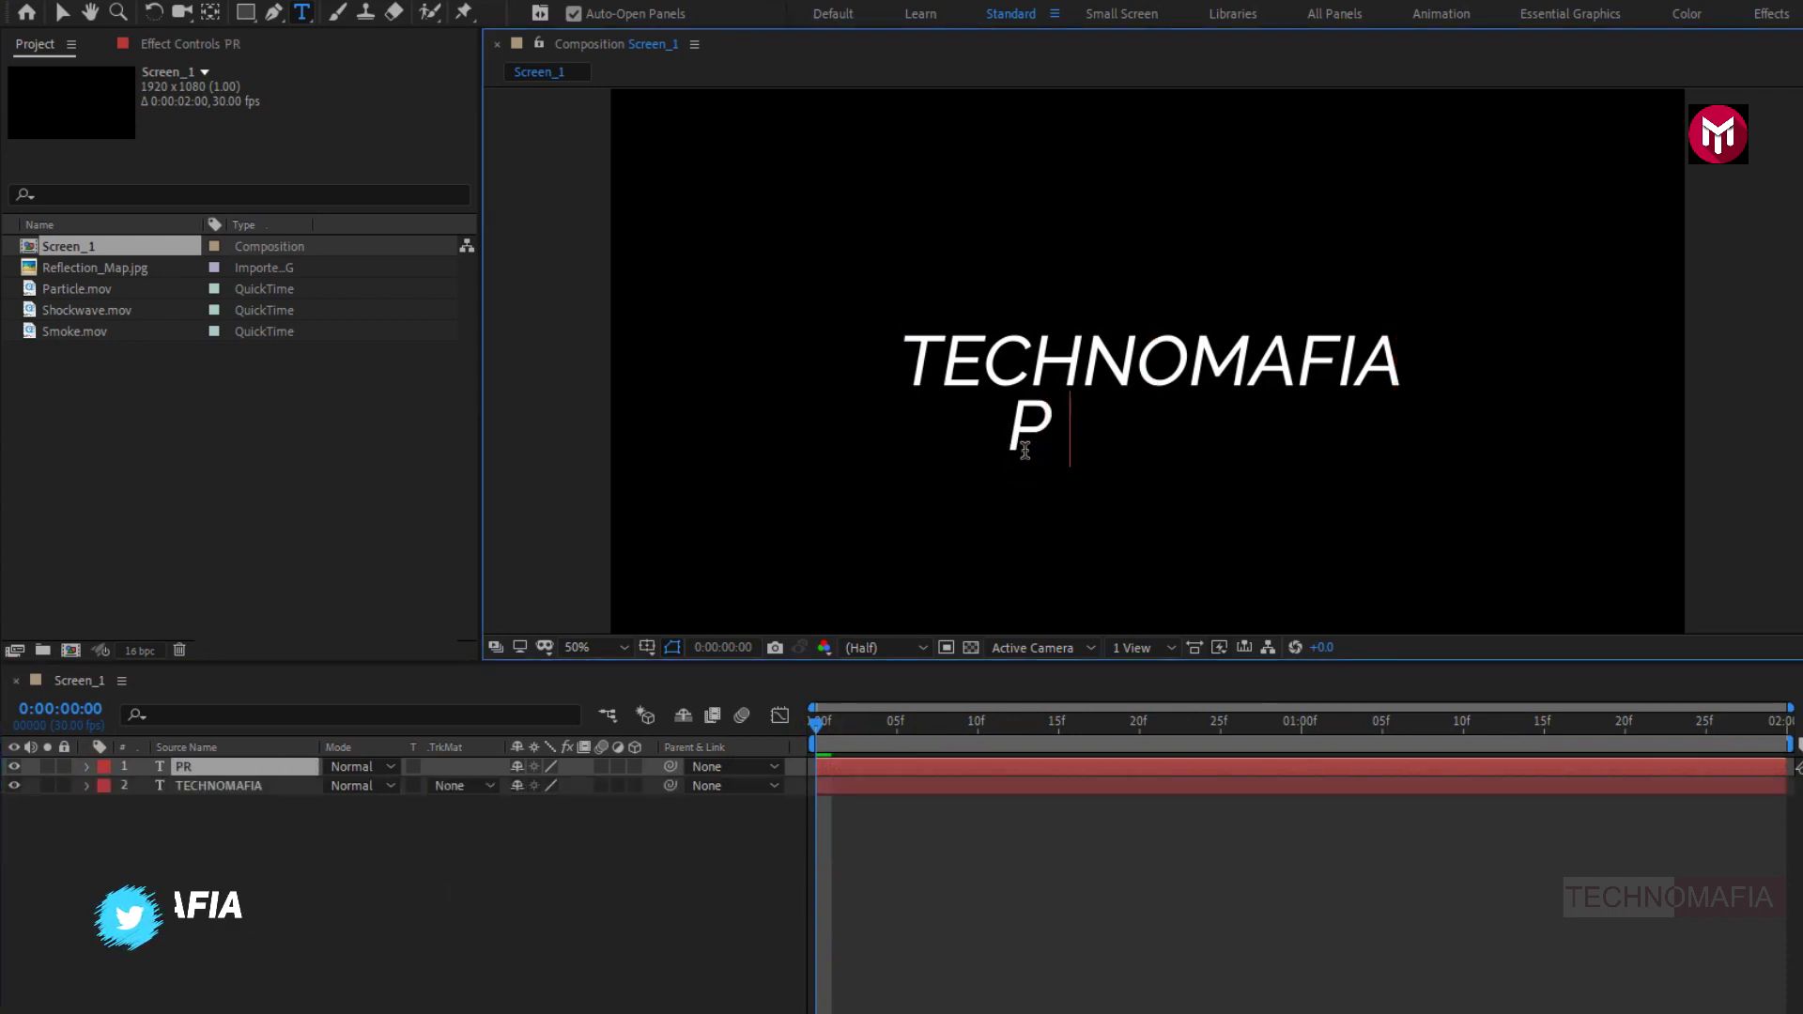
pyautogui.write('RESENTS')
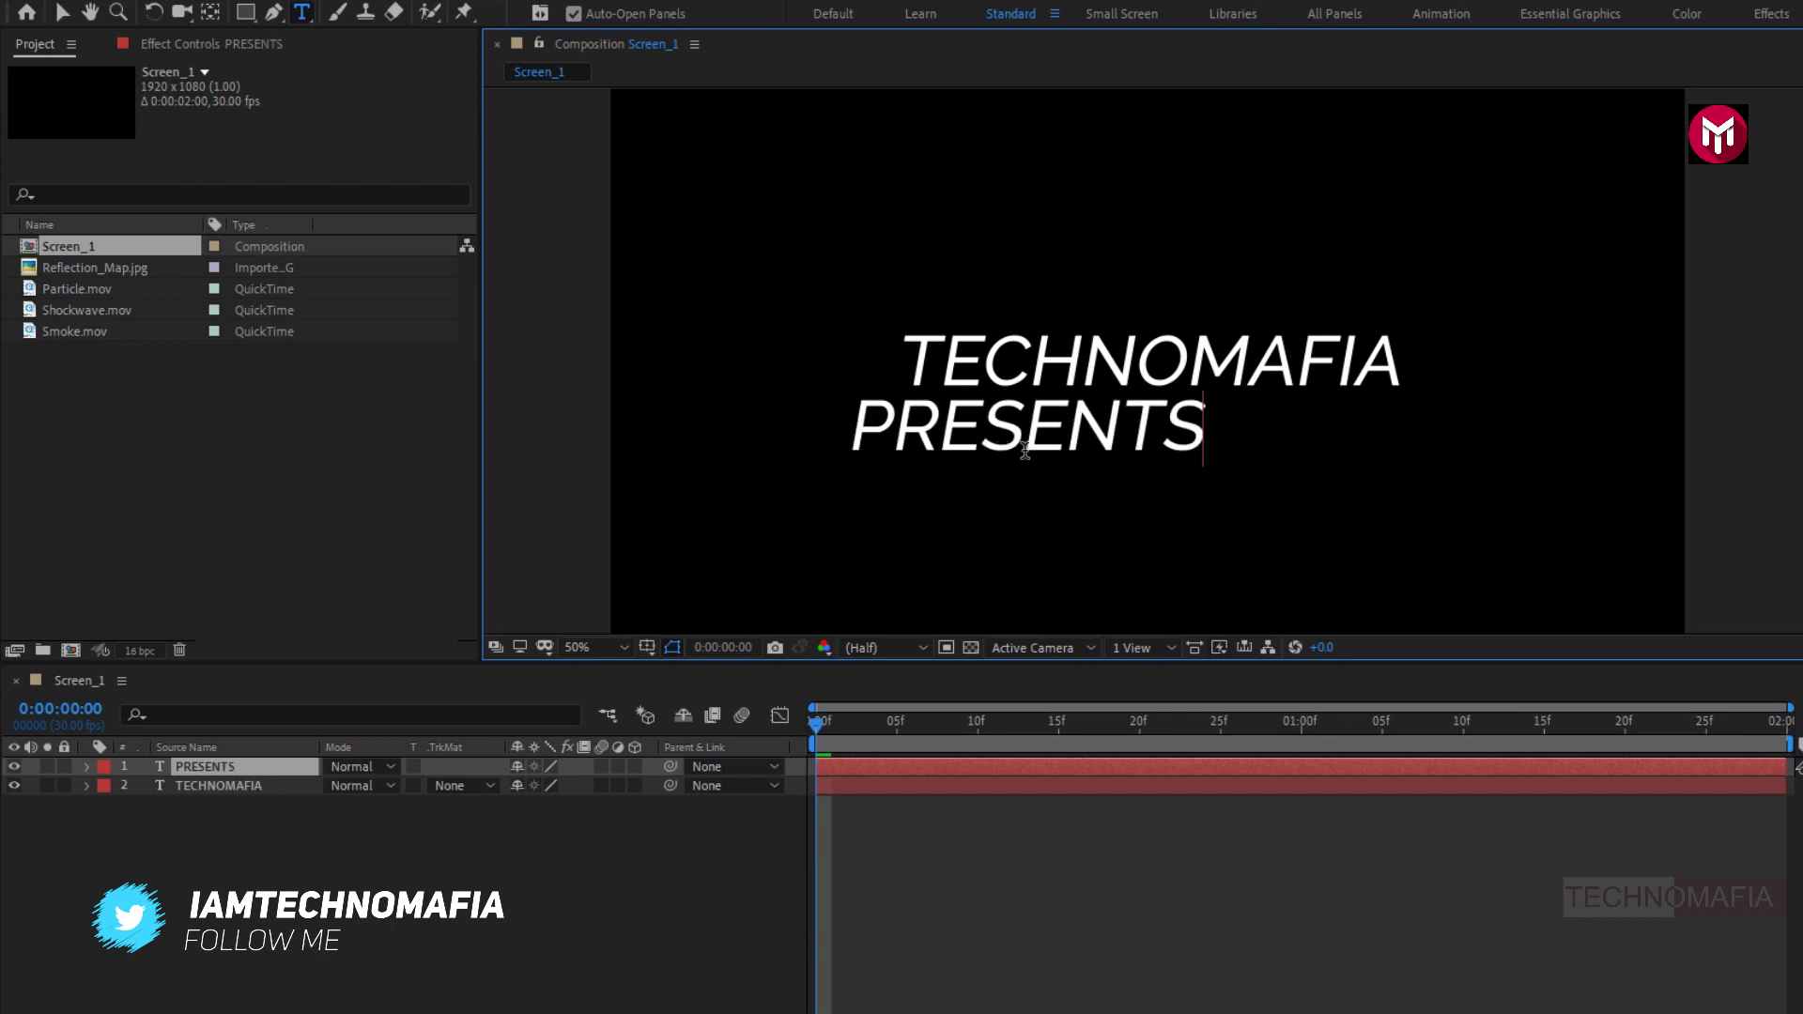
pyautogui.press('Escape')
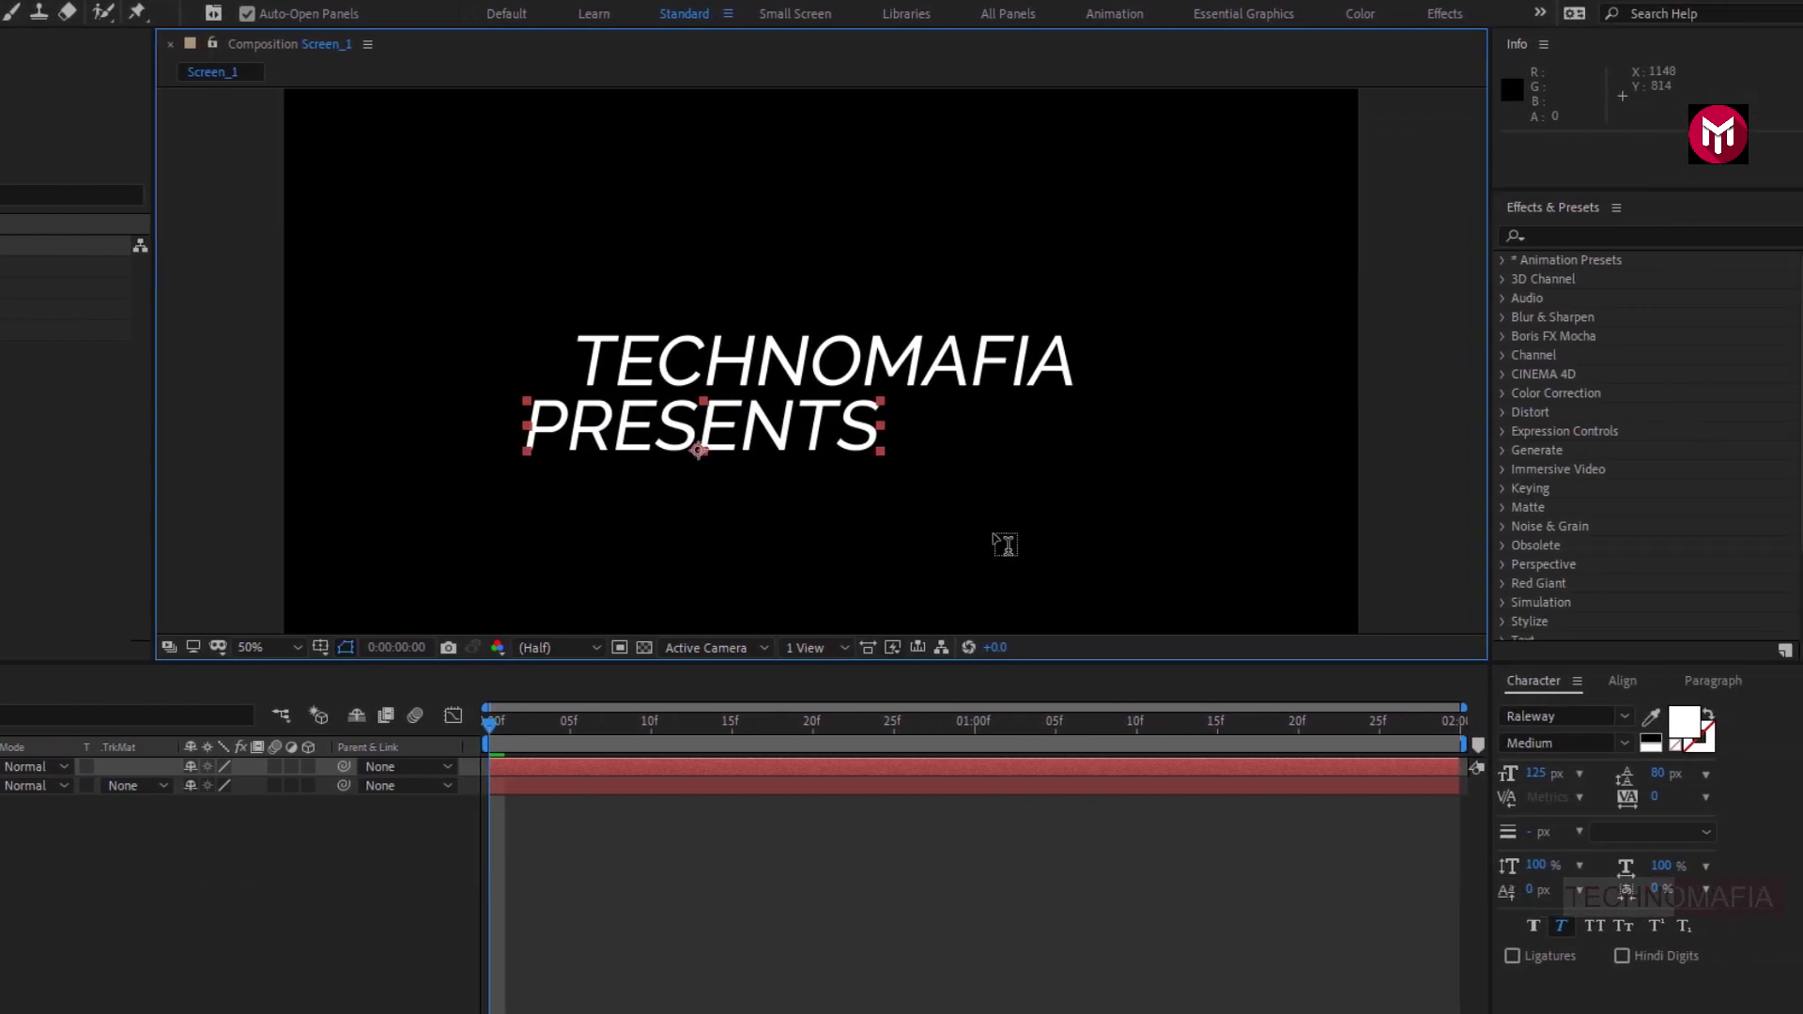
# Centre PRESENTS horizontally, shrink it to about 77 px and move it up under TECHNOMAFIA.
pyautogui.click(1622, 680)
pyautogui.click(1557, 734)
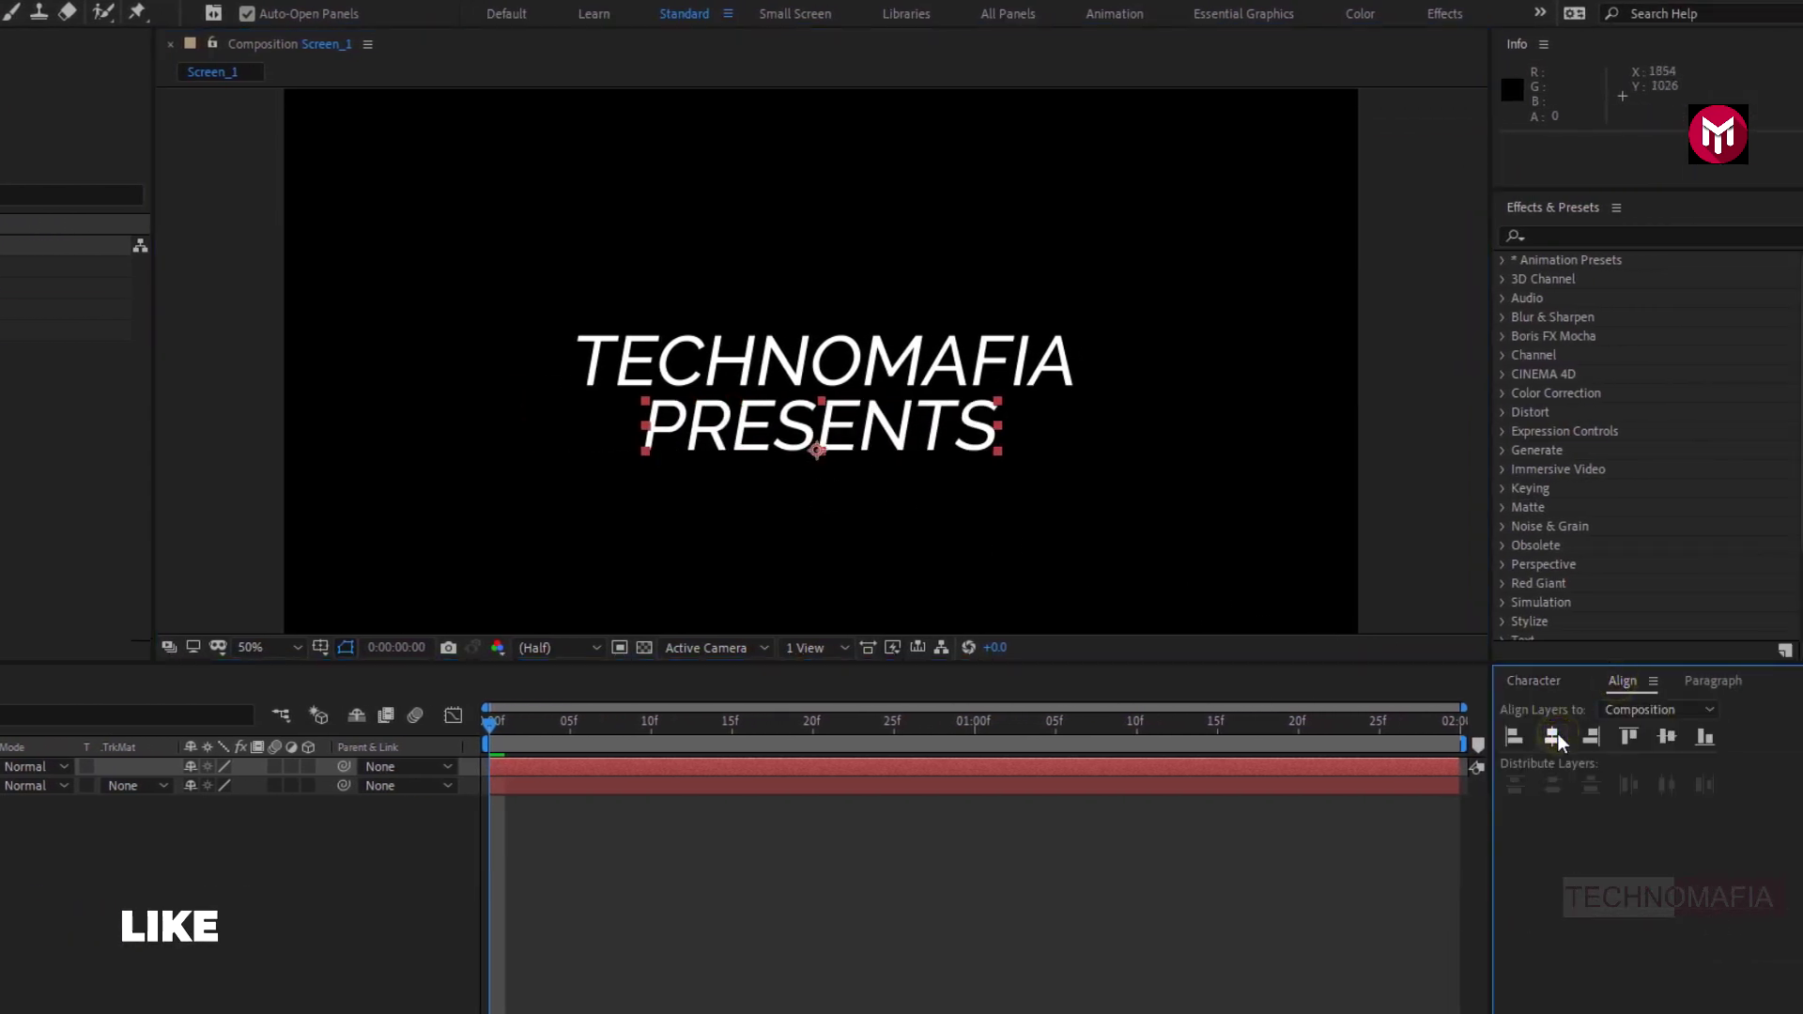
pyautogui.click(1540, 678)
pyautogui.moveTo(1536, 772); pyautogui.dragTo(1498, 791)
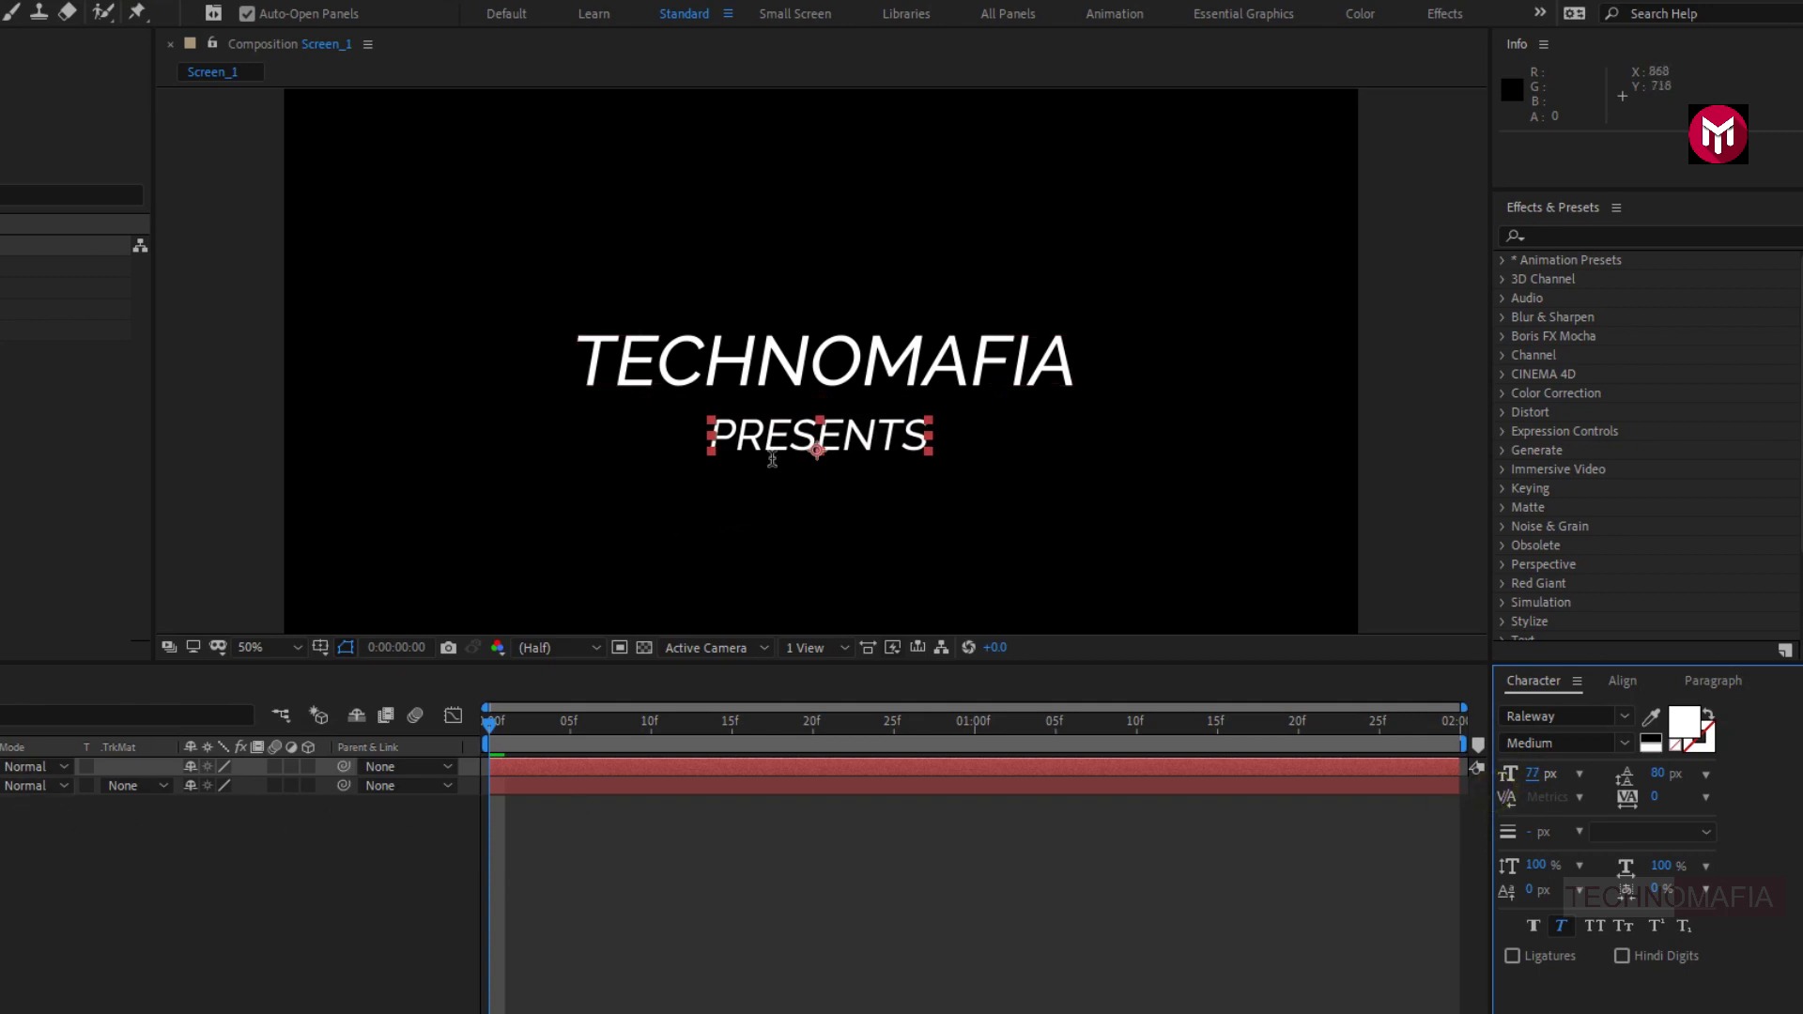
pyautogui.moveTo(818, 448); pyautogui.dragTo(819, 427)
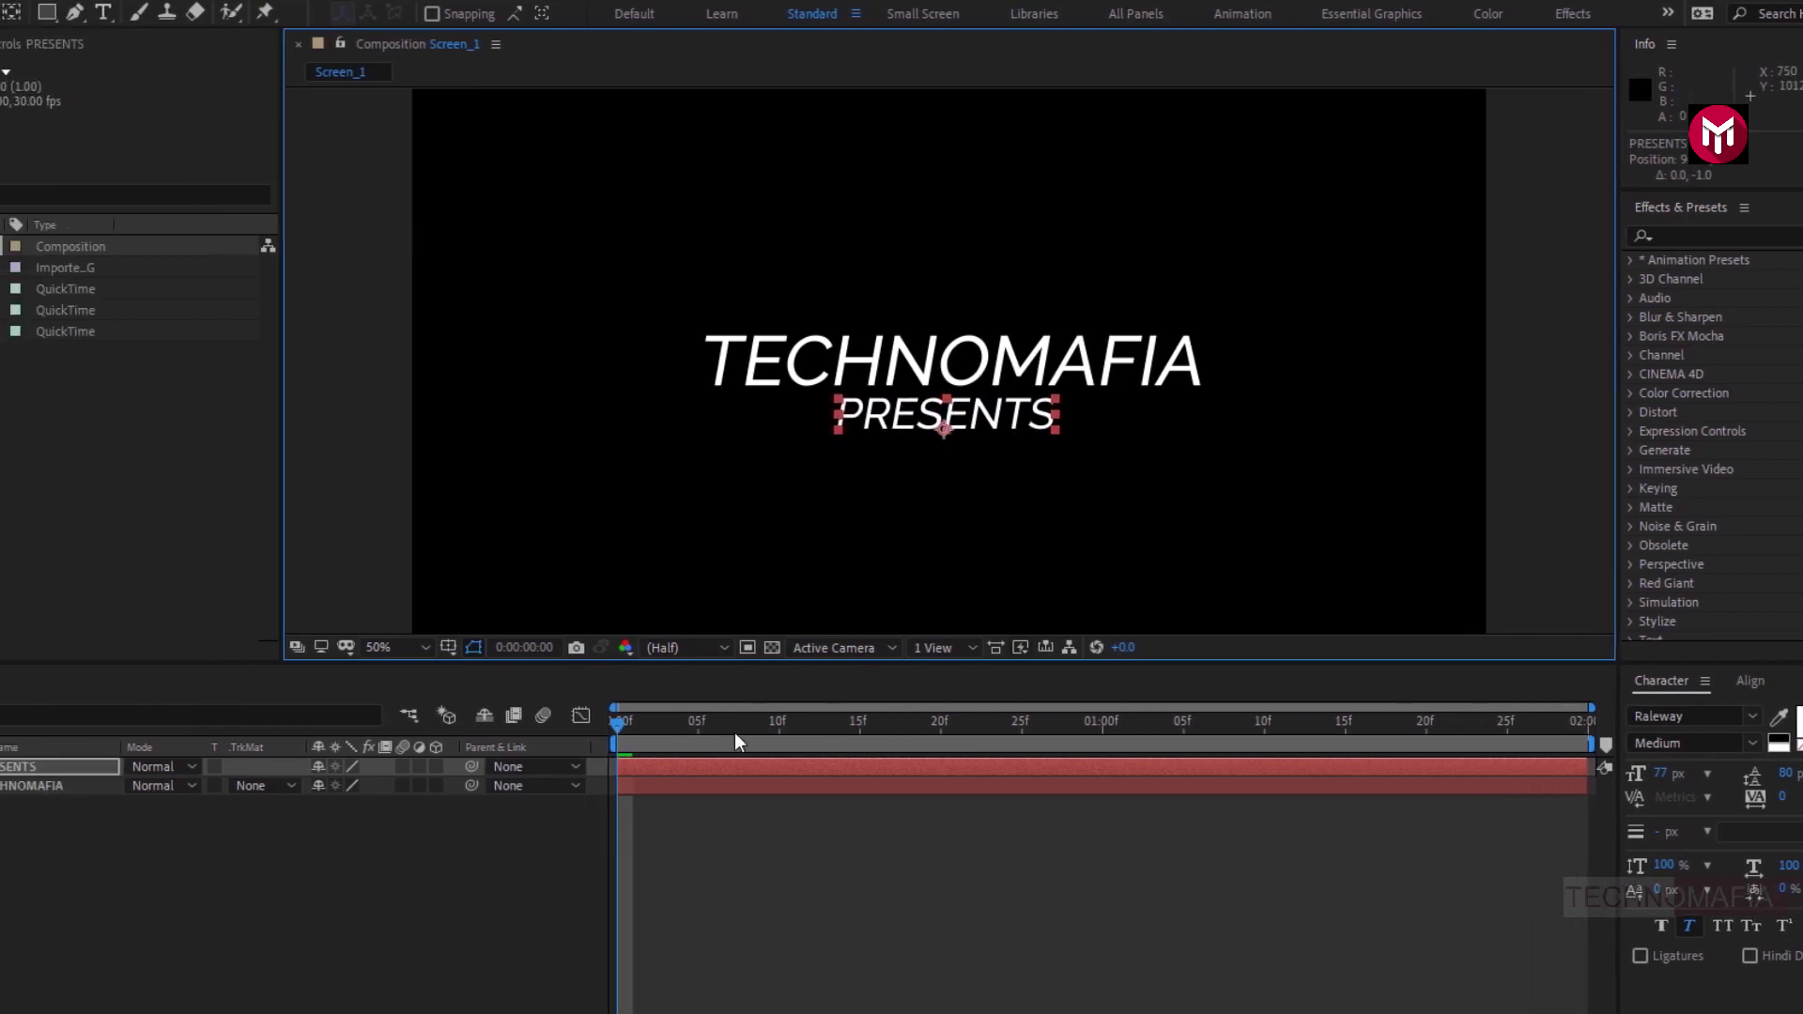
# Scrub through the animation to preview it, then select both text layers.
pyautogui.moveTo(494, 725); pyautogui.dragTo(838, 725)
pyautogui.moveTo(1164, 725); pyautogui.dragTo(814, 726)
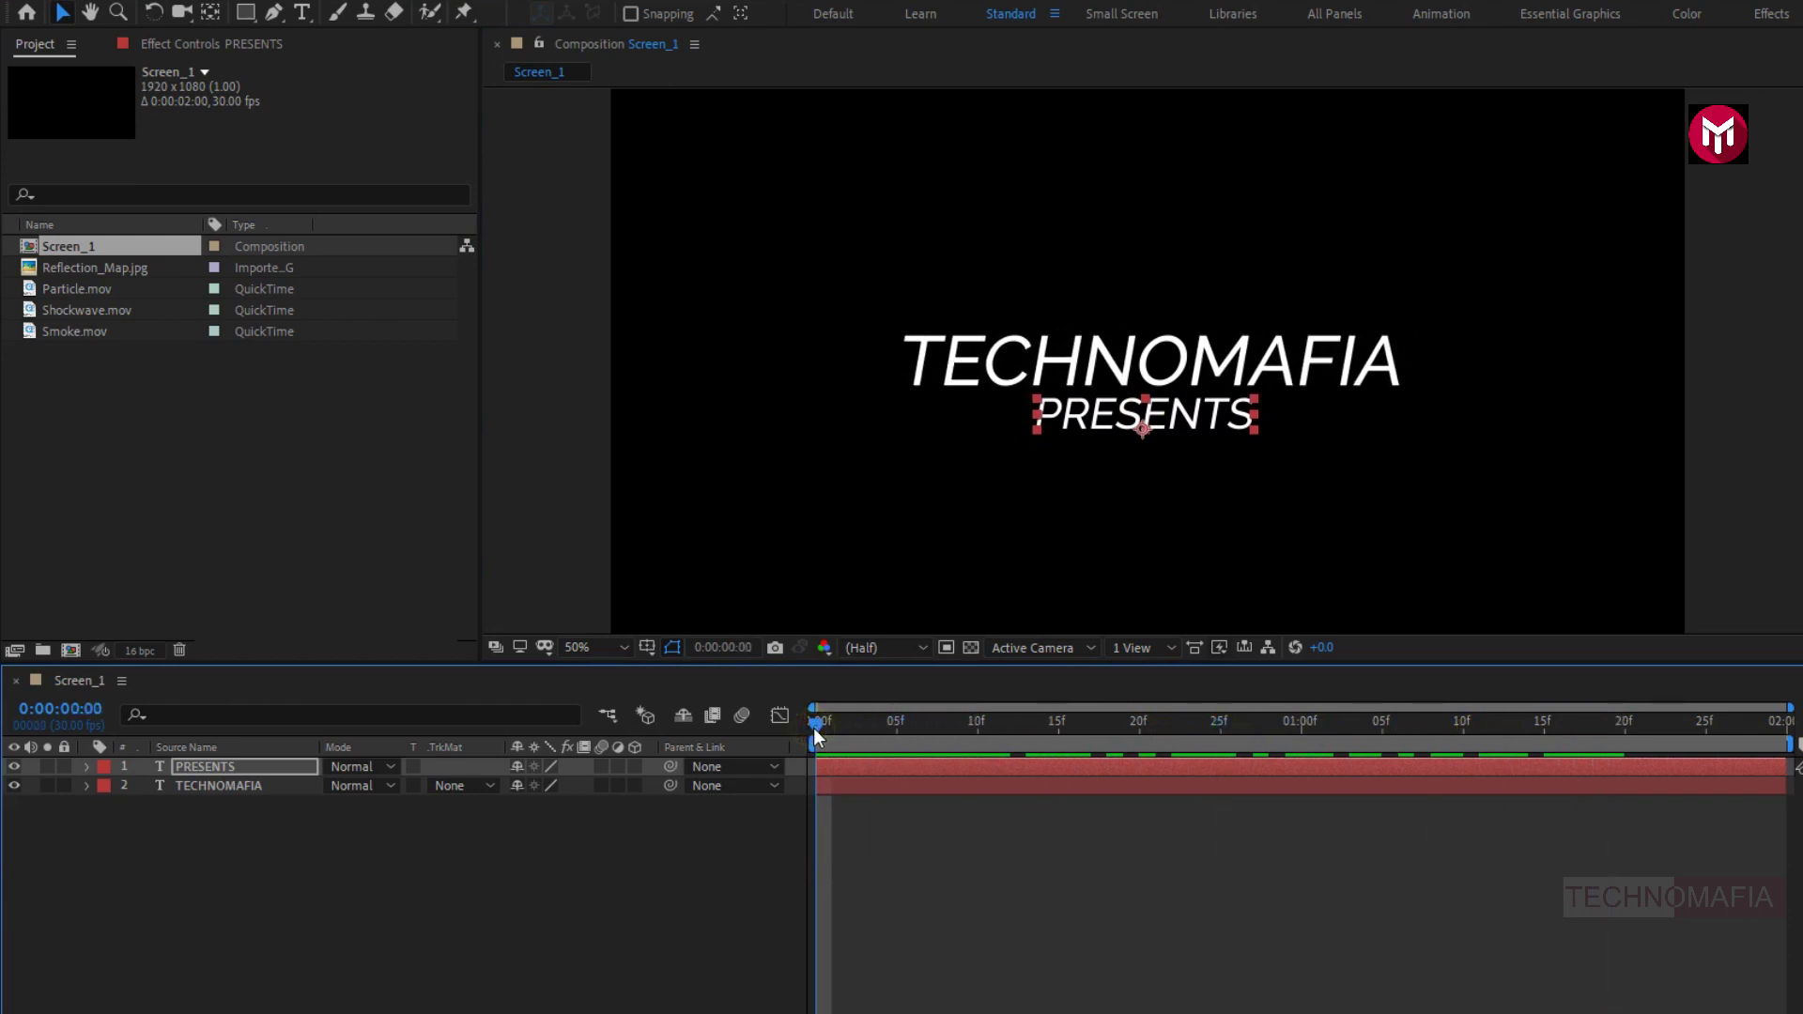
pyautogui.moveTo(234, 824); pyautogui.dragTo(211, 764)
# Pre-compose the TECHNOMAFIA and PRESENTS layers into a nested composition named Text_!
pyautogui.rightClick(211, 765)
pyautogui.click(252, 672)
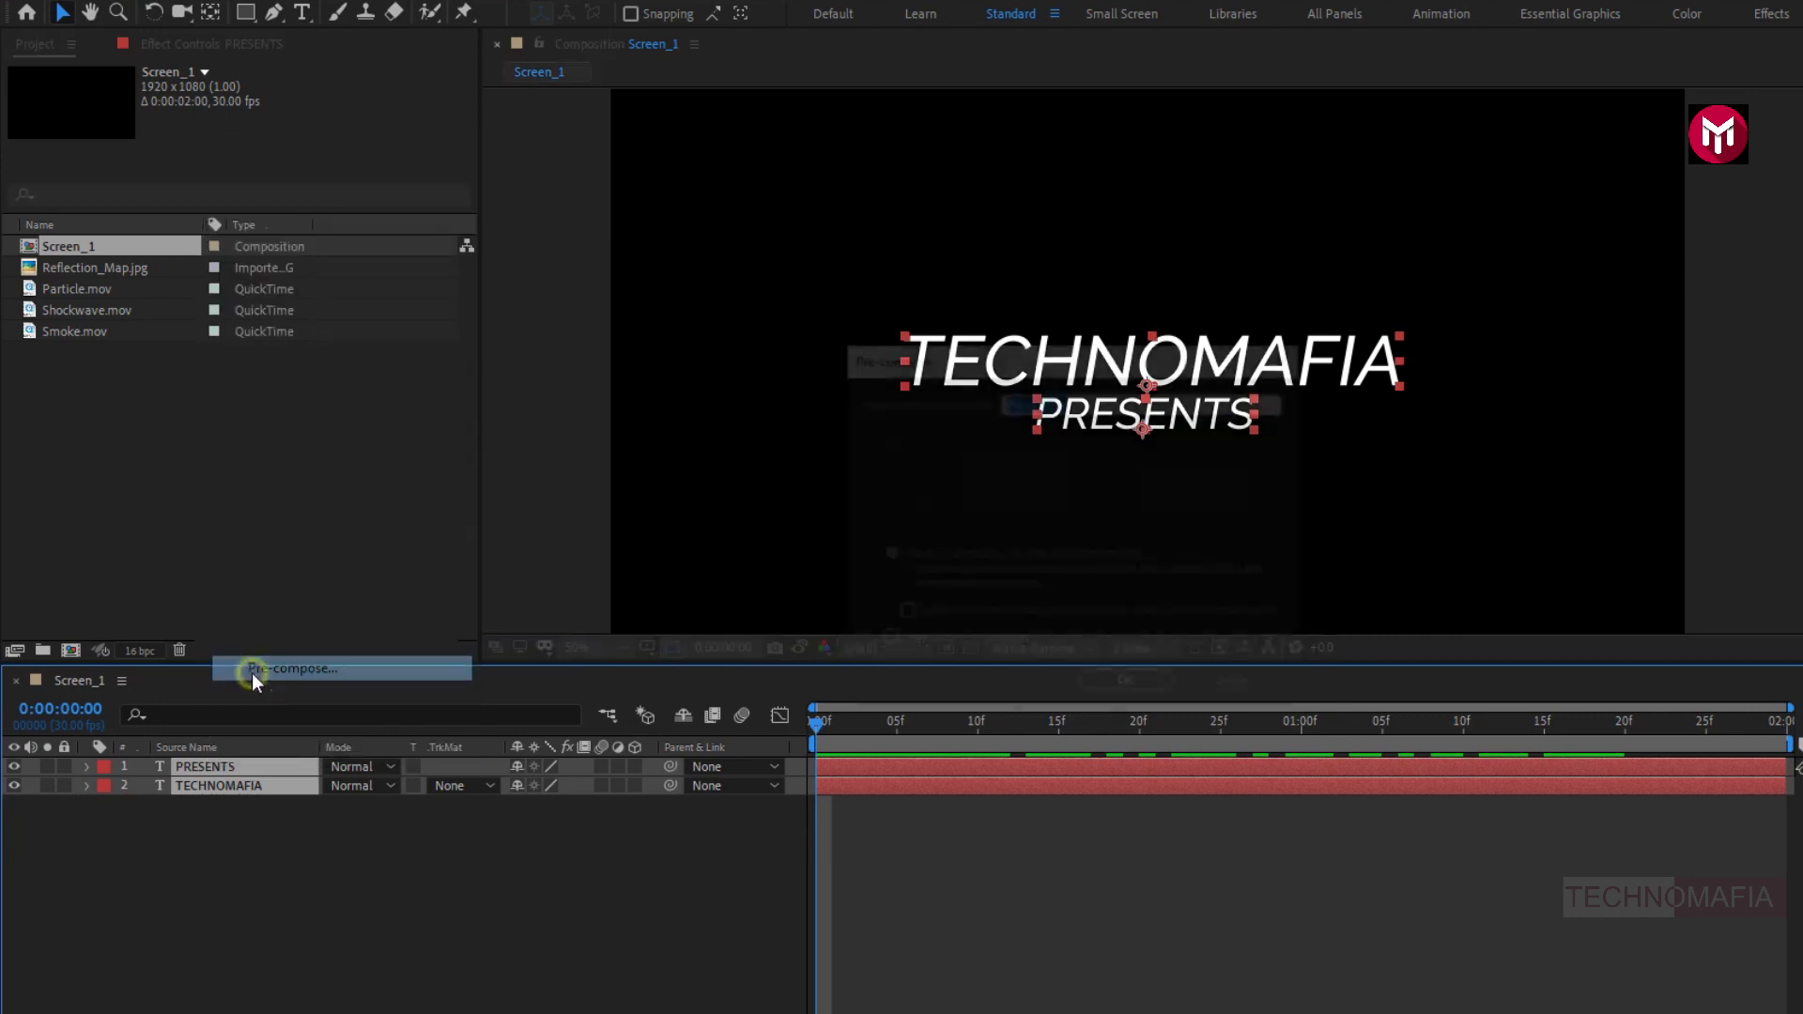
pyautogui.write('Text_1')
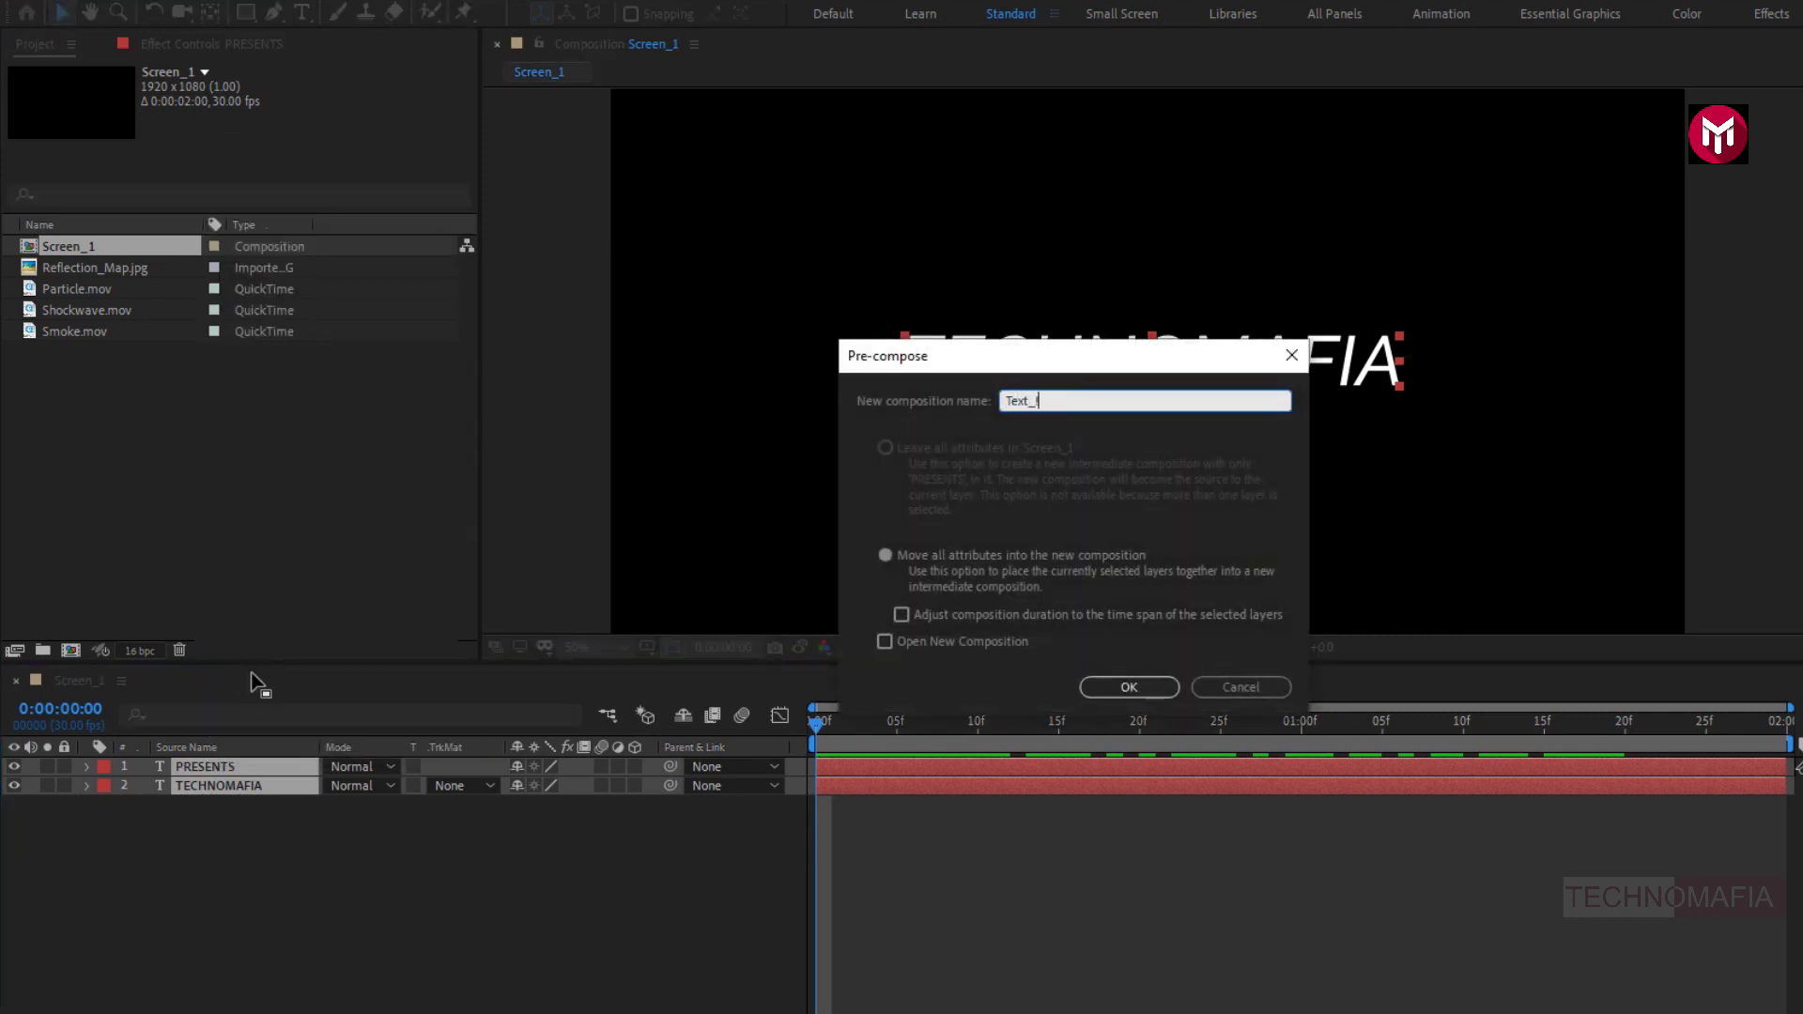
pyautogui.click(1085, 695)
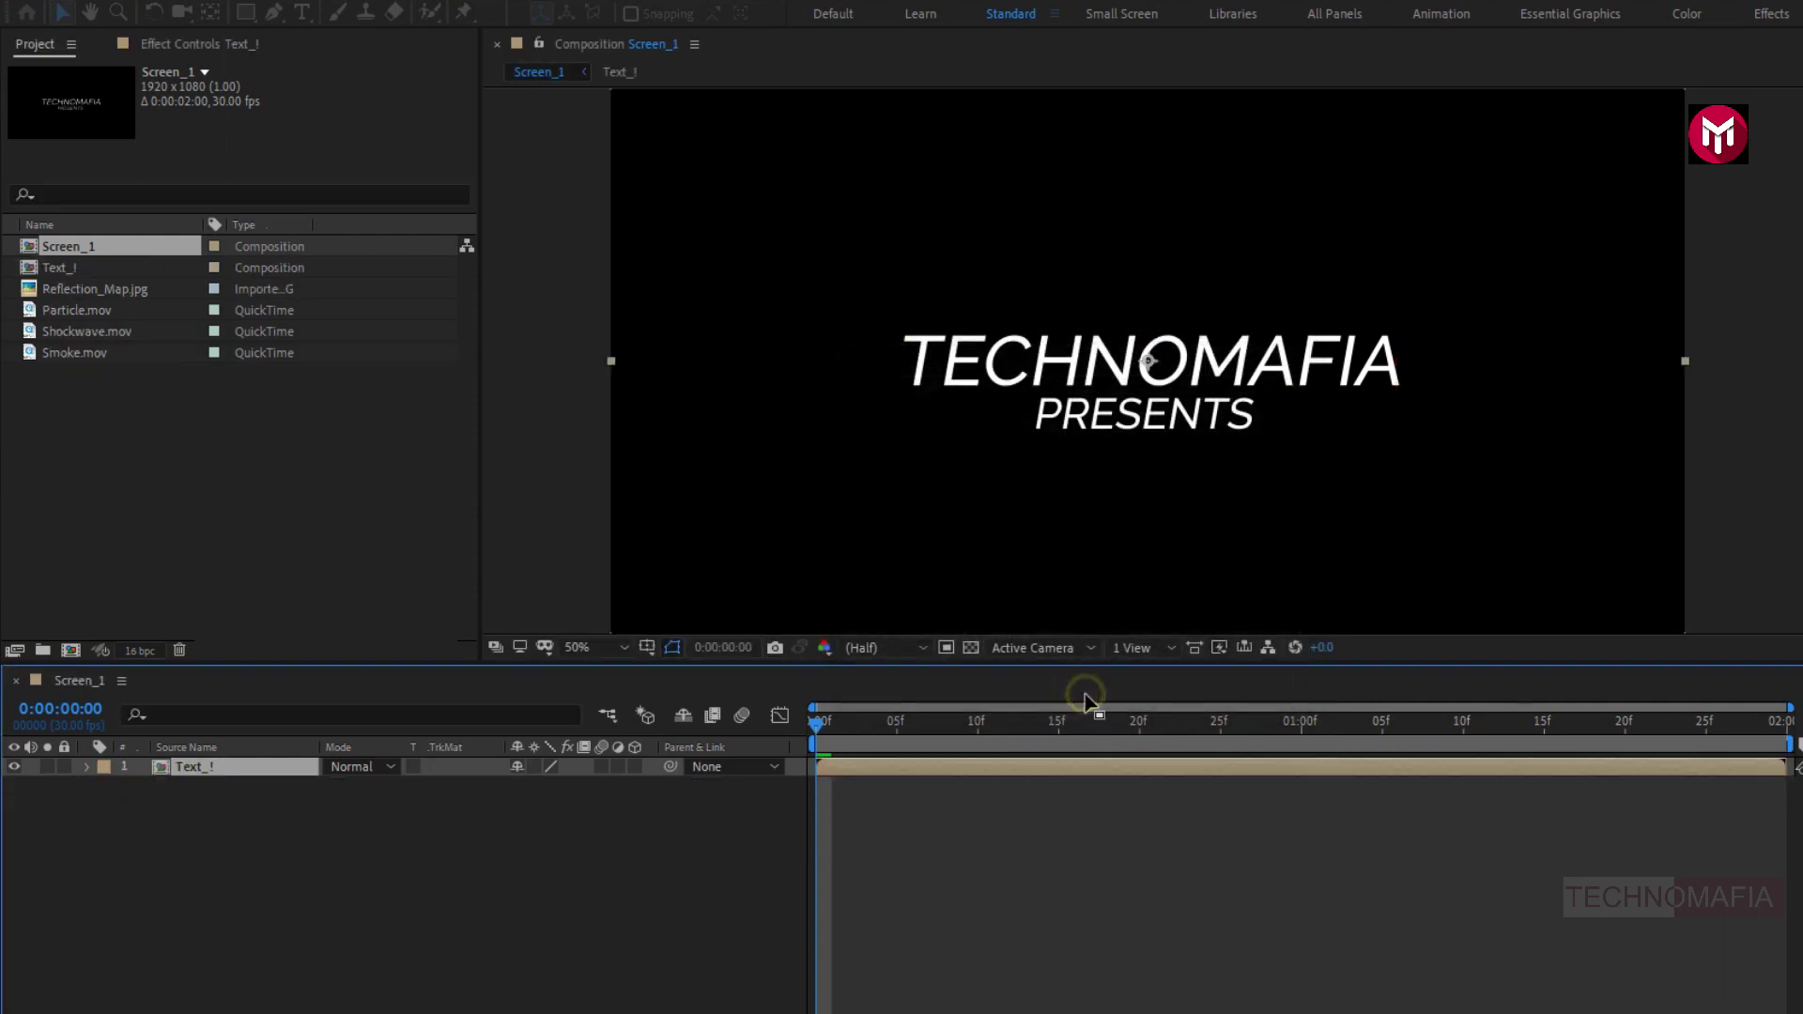
pyautogui.click(131, 295)
# Place Reflection_Map.jpg beneath Text_! in the timeline and scale it down to 41%.
pyautogui.moveTo(120, 289); pyautogui.dragTo(260, 824)
pyautogui.press('s')
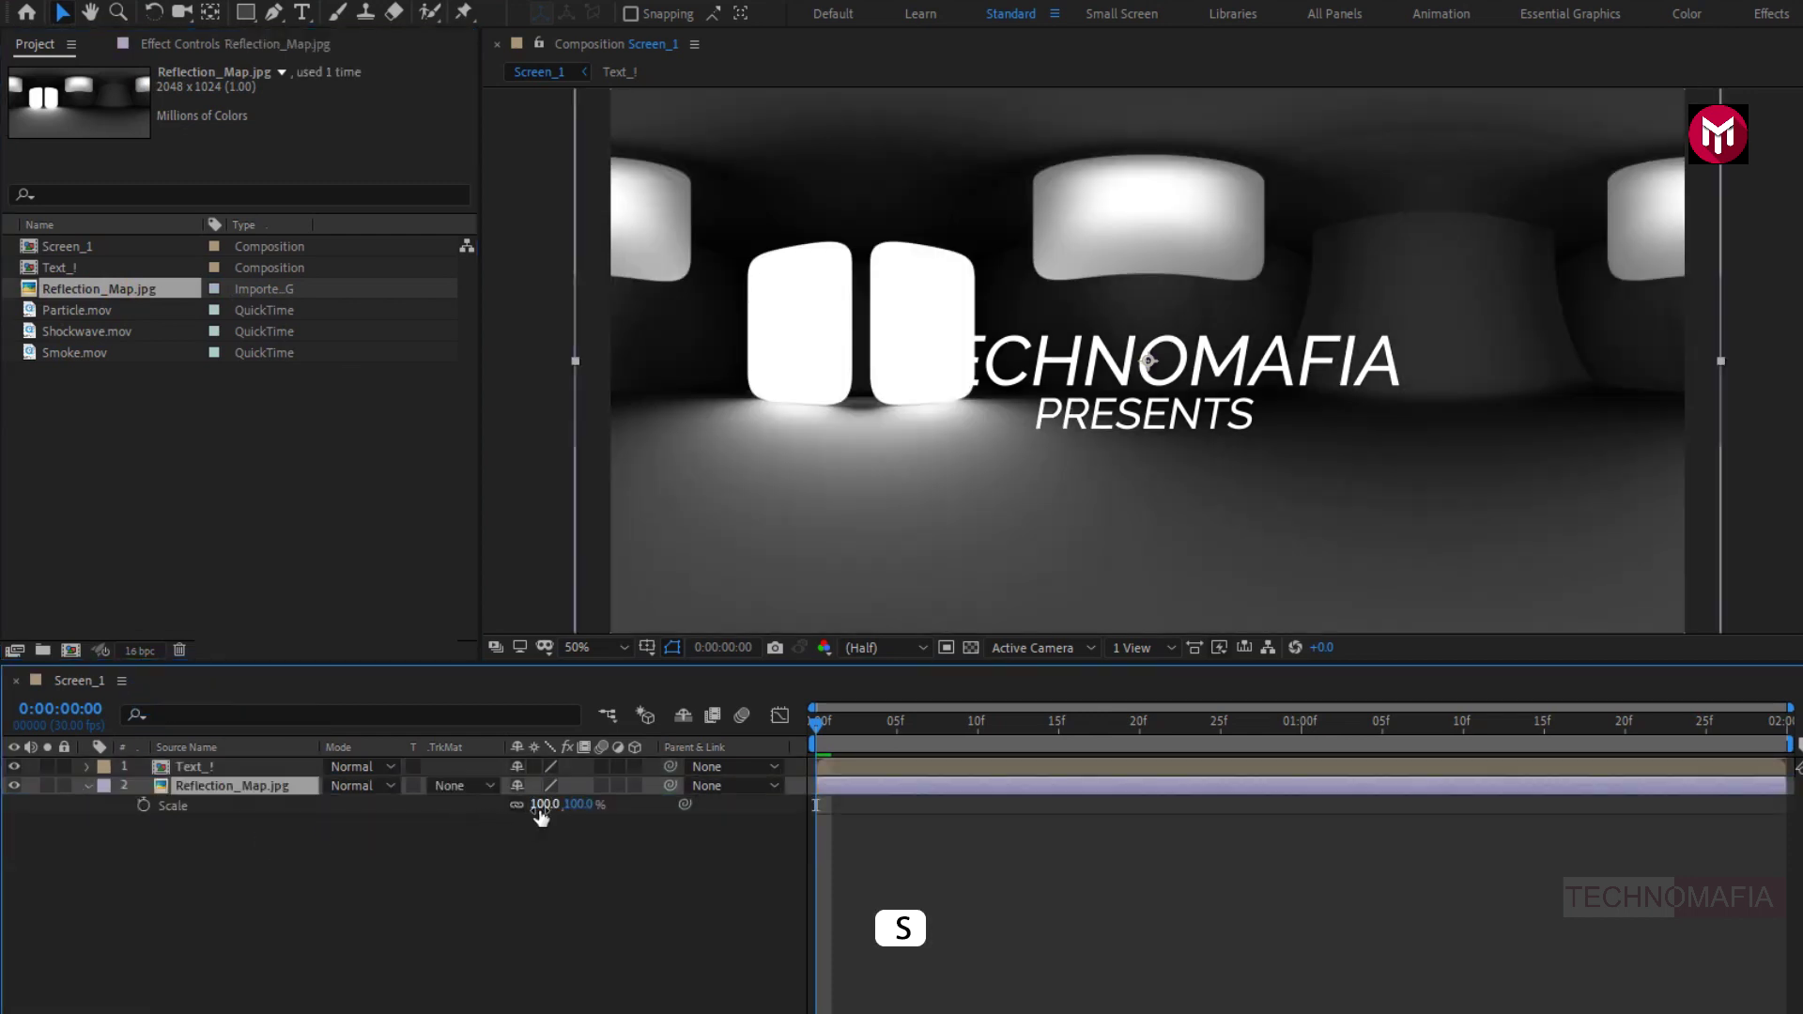
pyautogui.moveTo(541, 816); pyautogui.dragTo(488, 826)
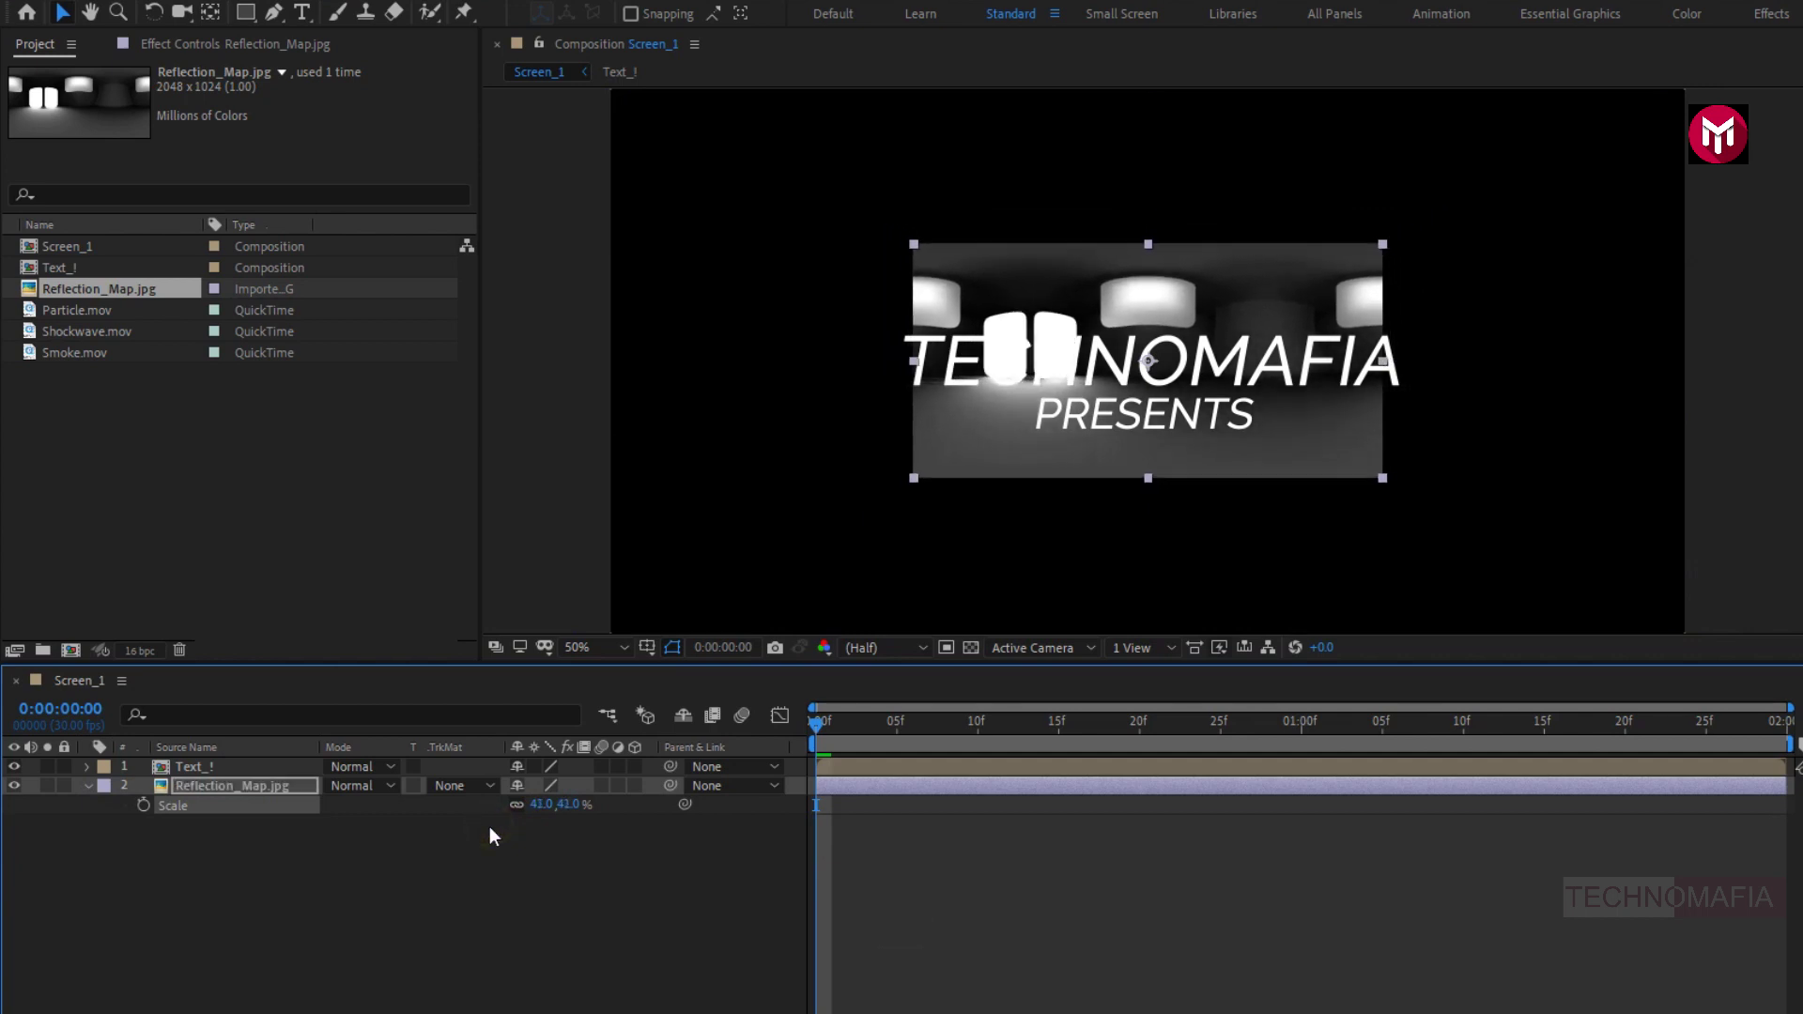
pyautogui.click(282, 789)
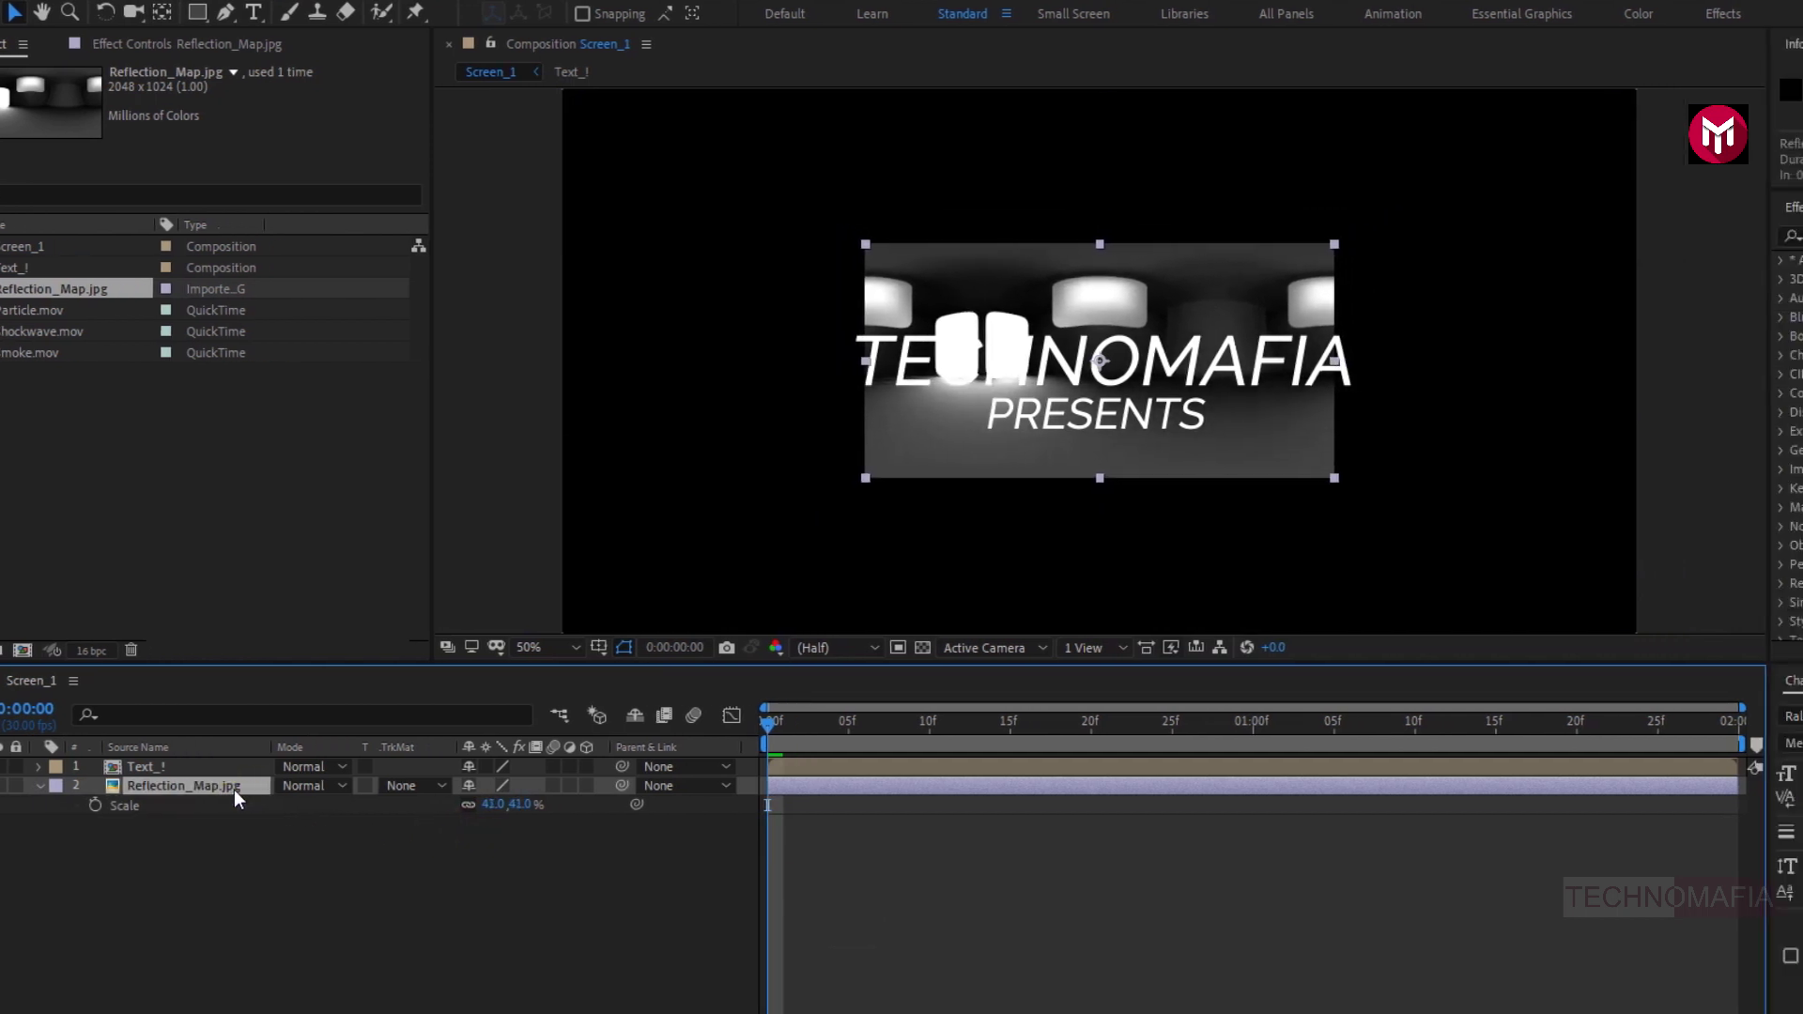
# Apply Motion Tile to the reflection map with 1430x940 output and Mirror Edges on.
pyautogui.click(1581, 234)
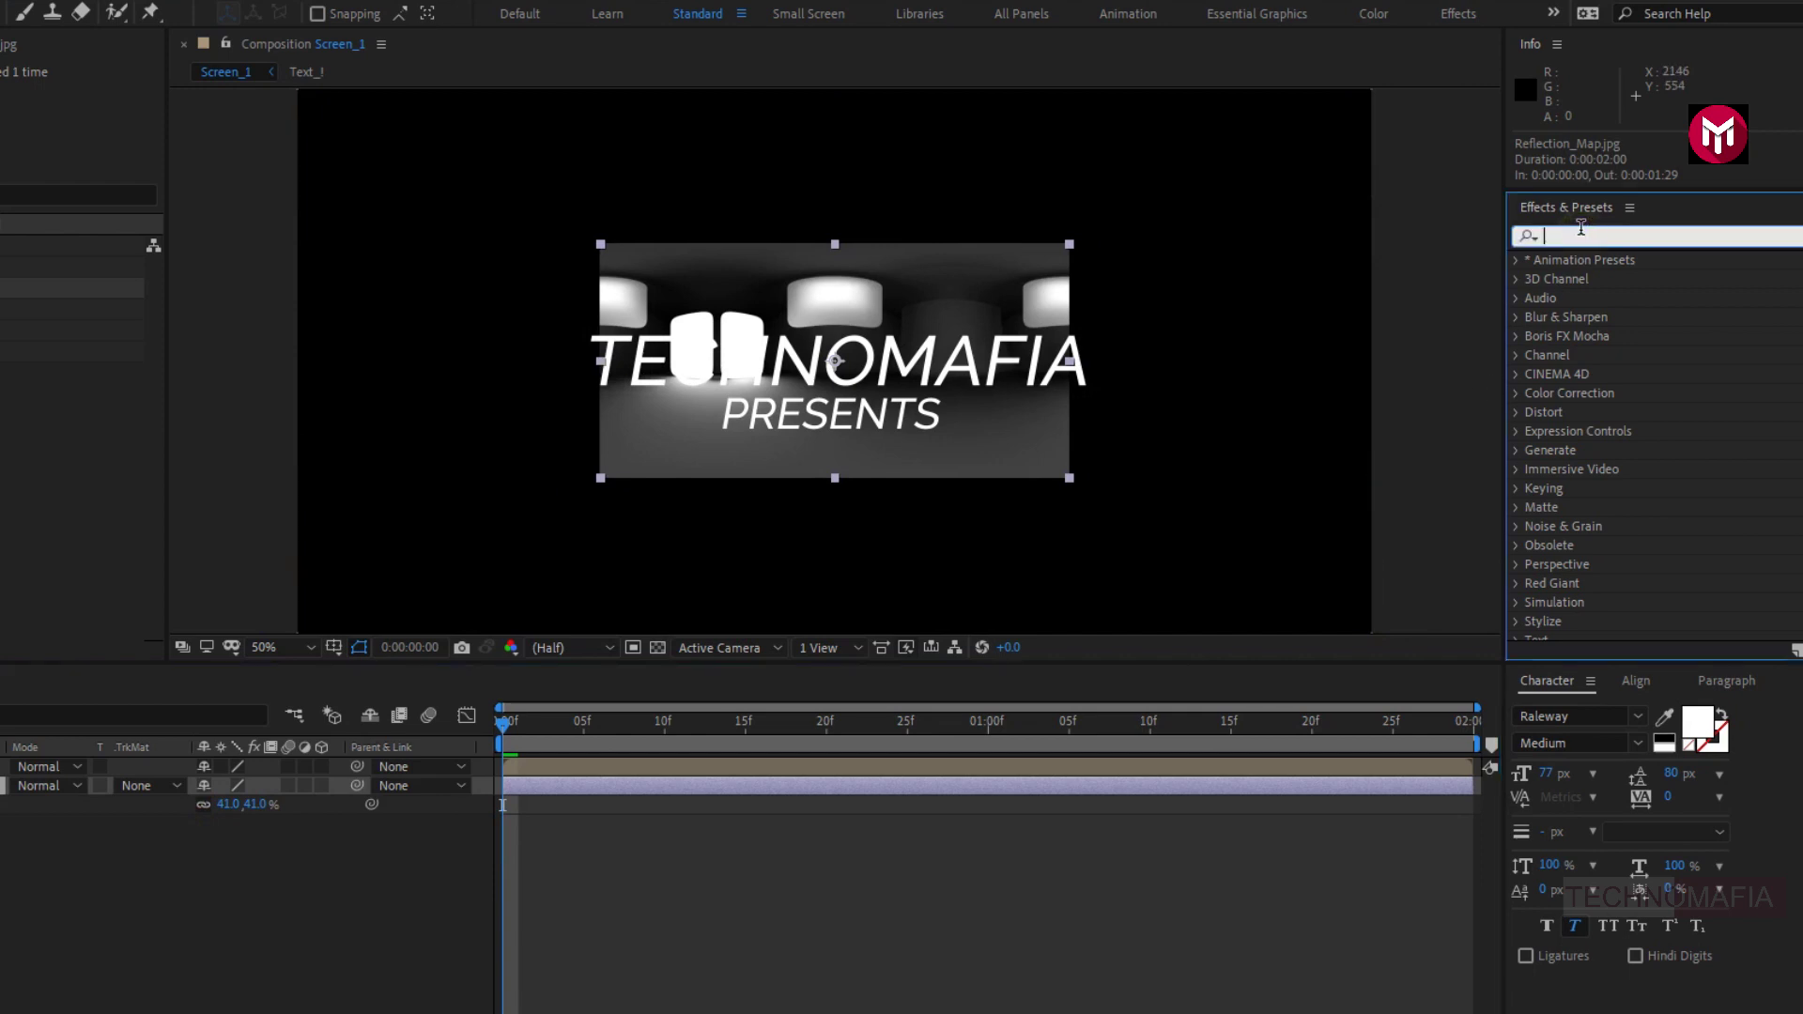
pyautogui.write('motio')
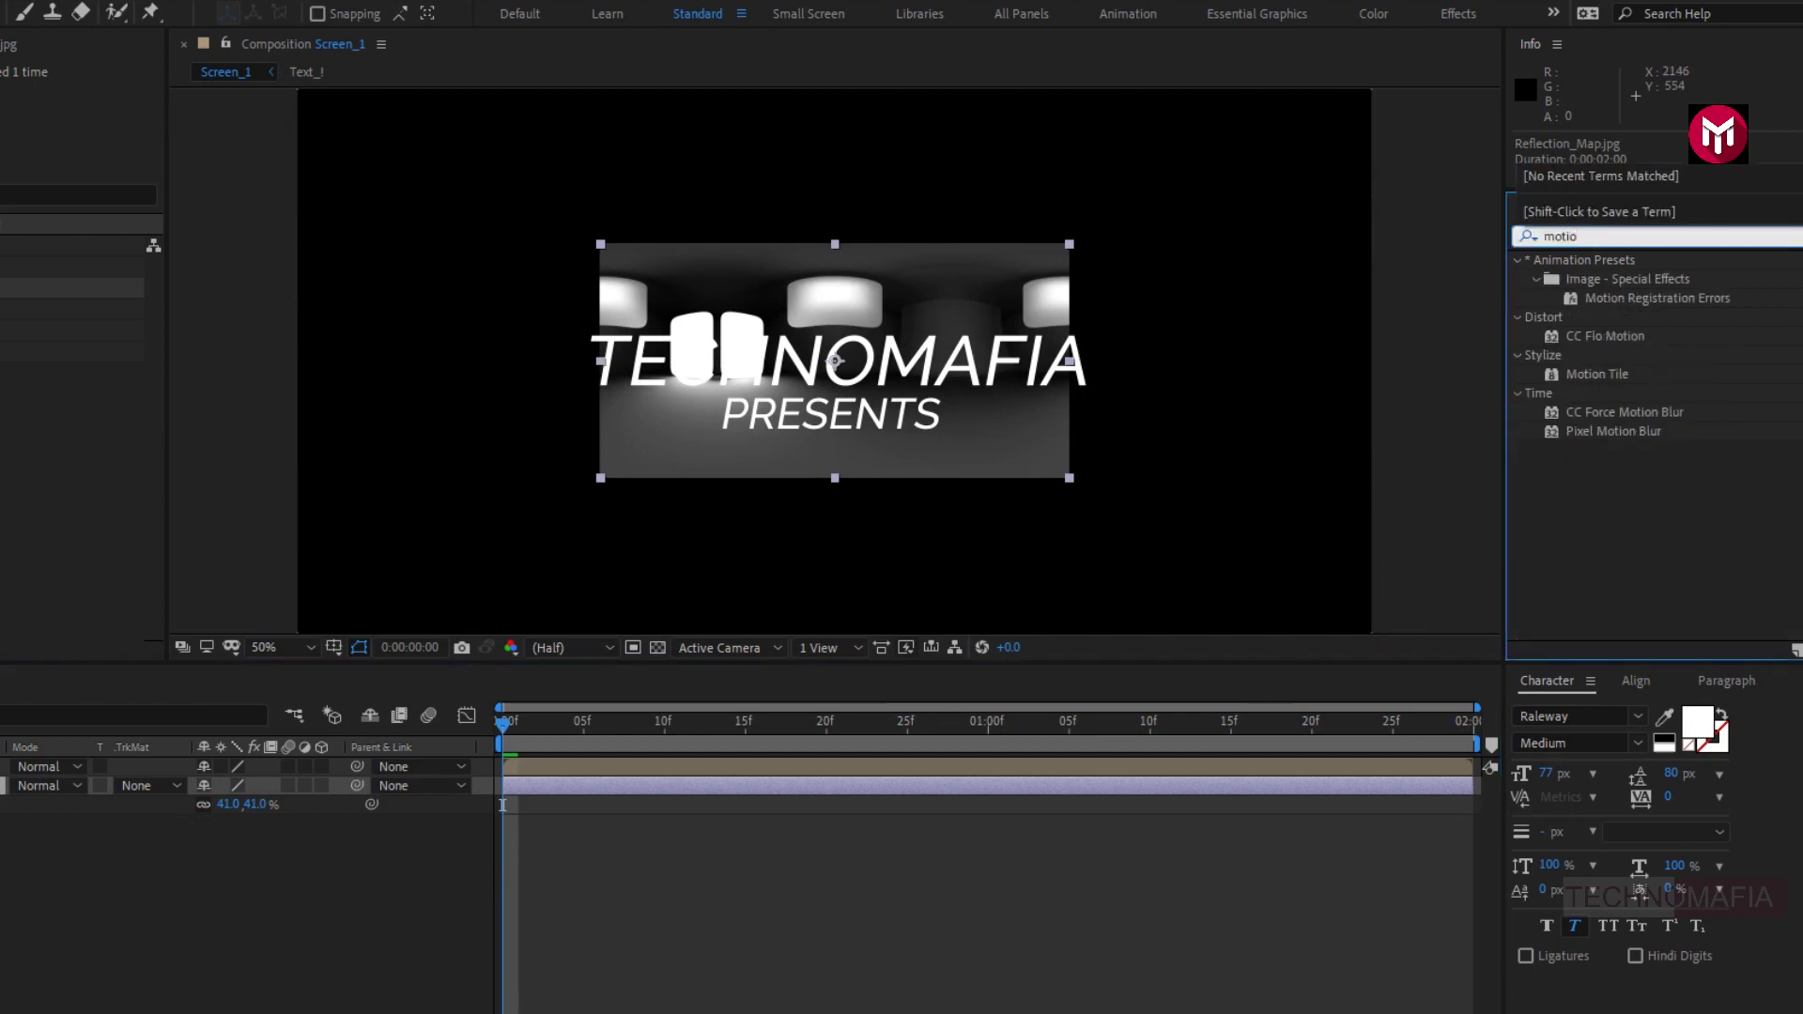
pyautogui.doubleClick(1612, 376)
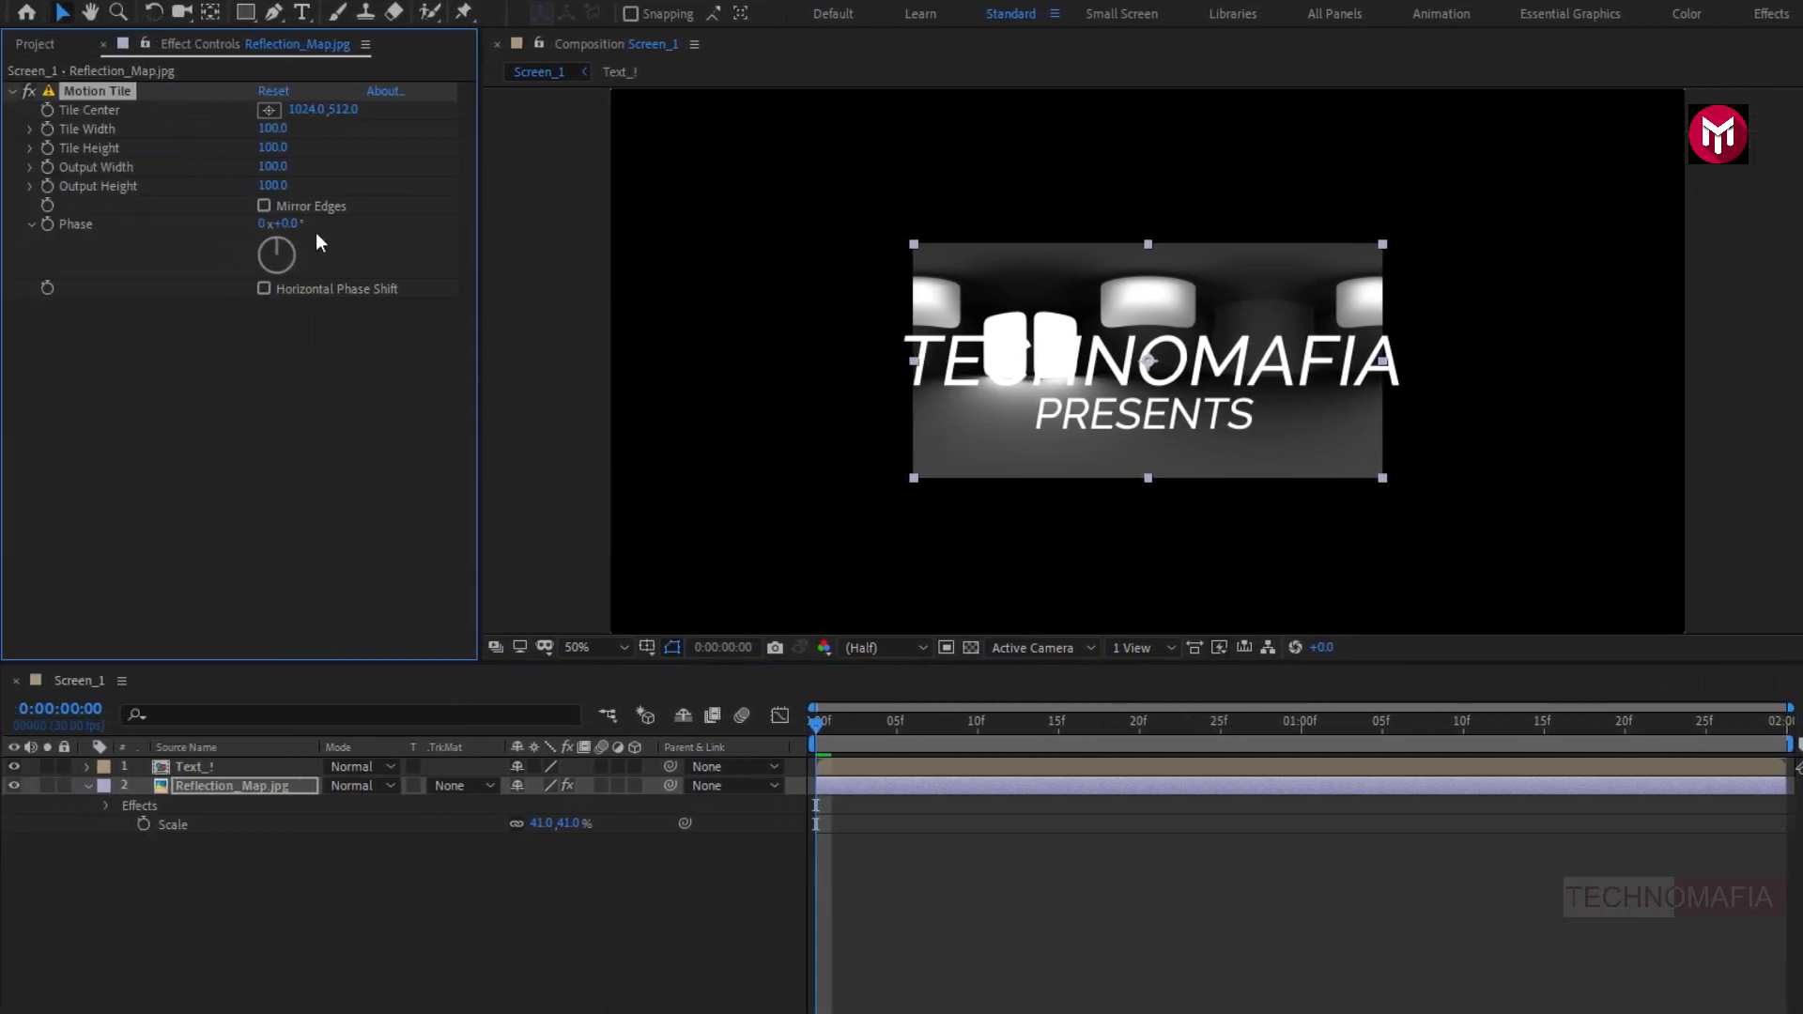
pyautogui.moveTo(274, 166); pyautogui.dragTo(373, 185)
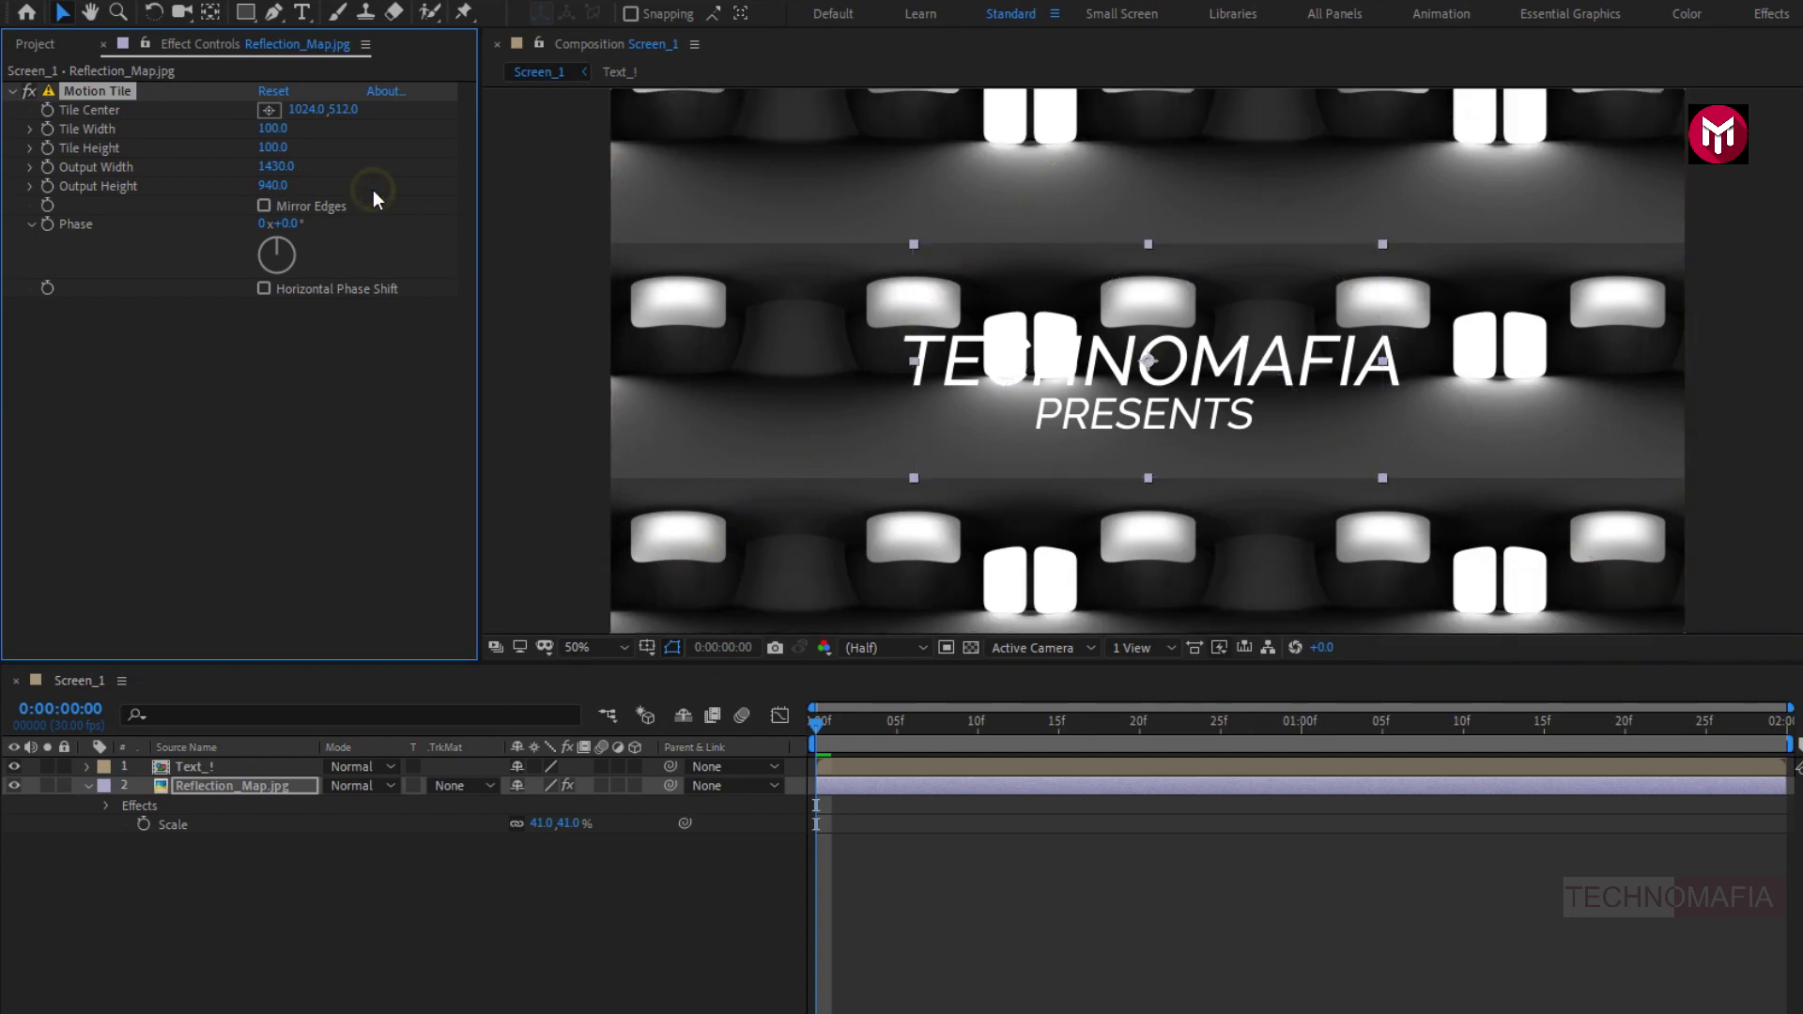
pyautogui.click(264, 207)
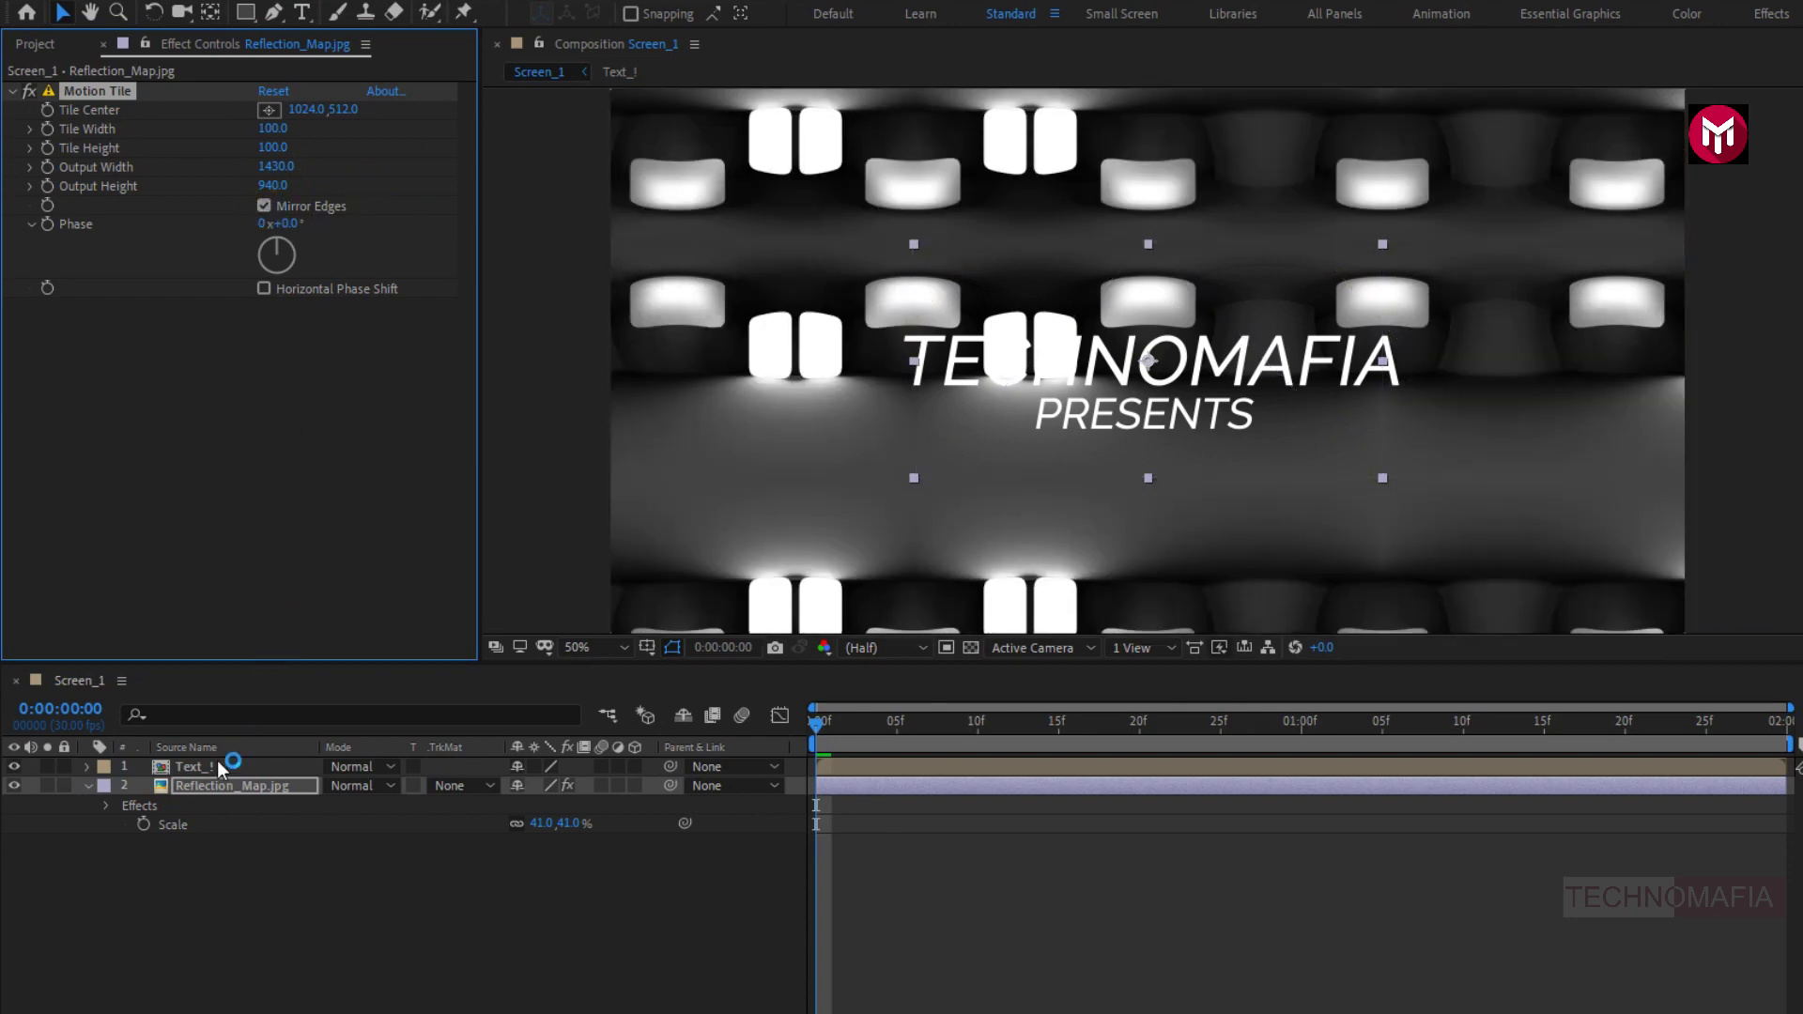
# Move the tiled reflection map down to position Y 643.
pyautogui.press('p')
pyautogui.click(206, 787)
pyautogui.press('p')
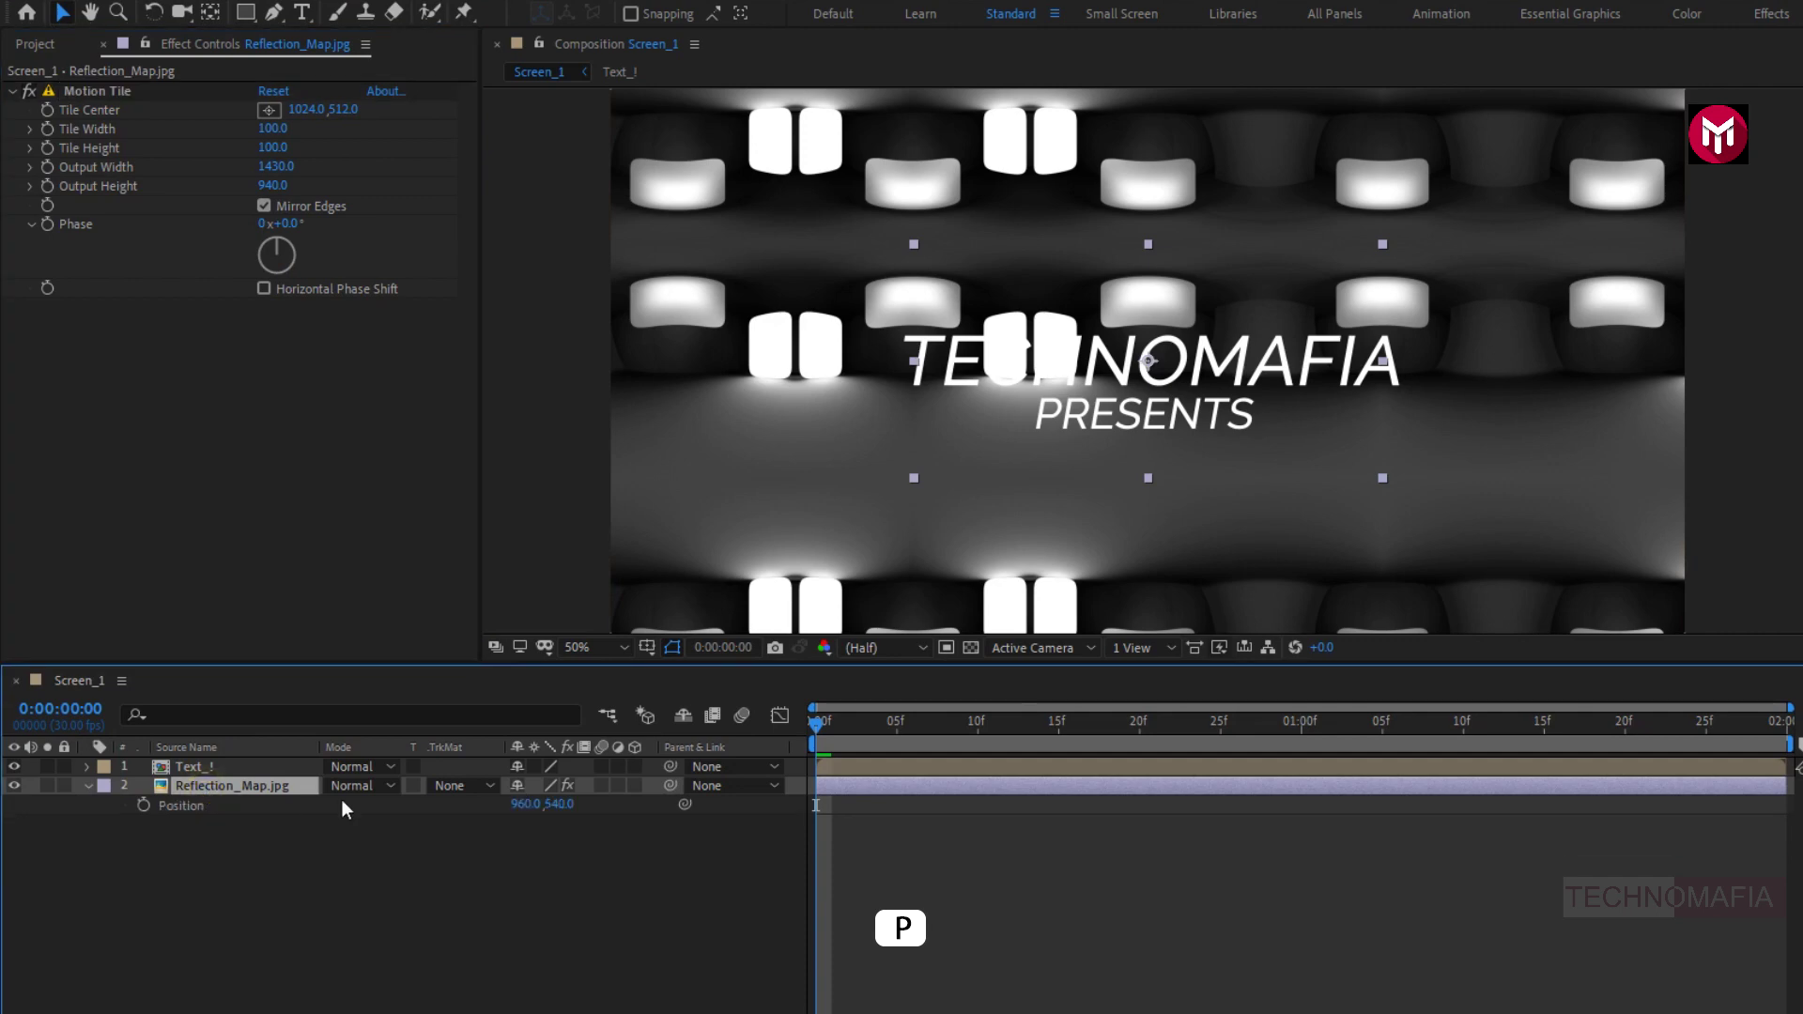
pyautogui.moveTo(561, 813); pyautogui.dragTo(652, 832)
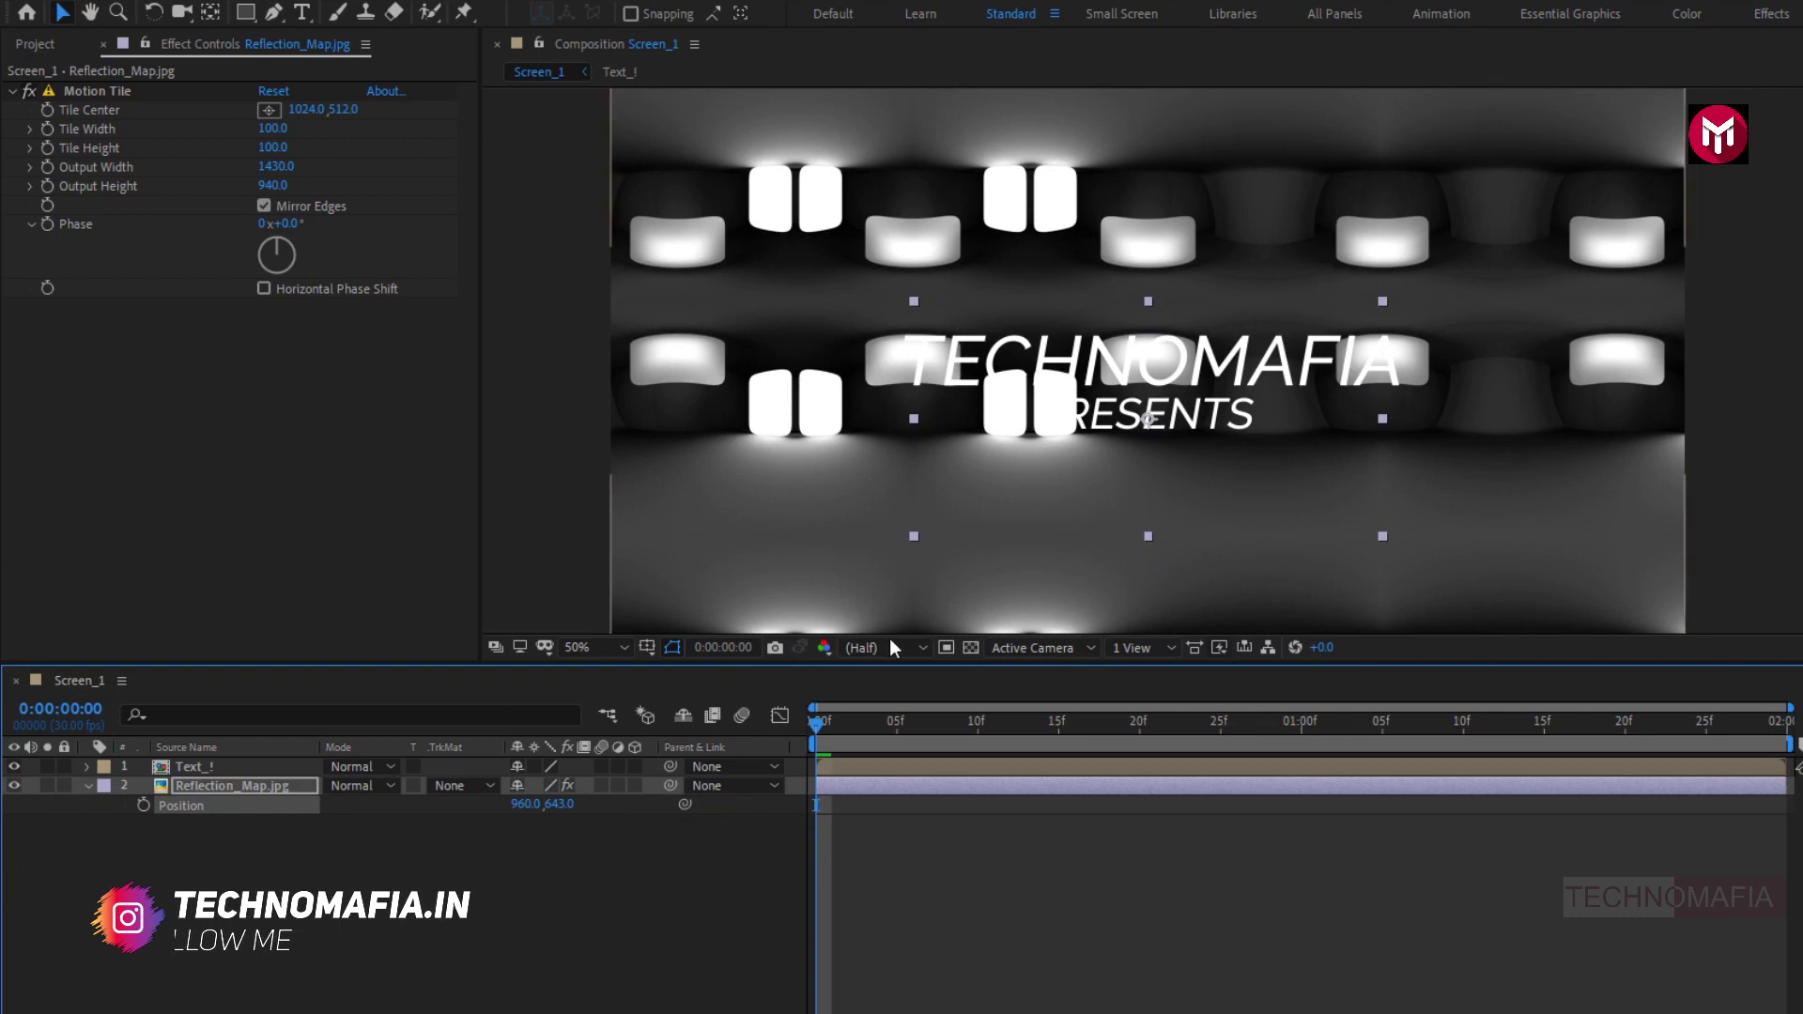
# Keyframe Motion Tile's Tile Center from 1024,512 at the start to 1451,512 at the end.
pyautogui.click(48, 110)
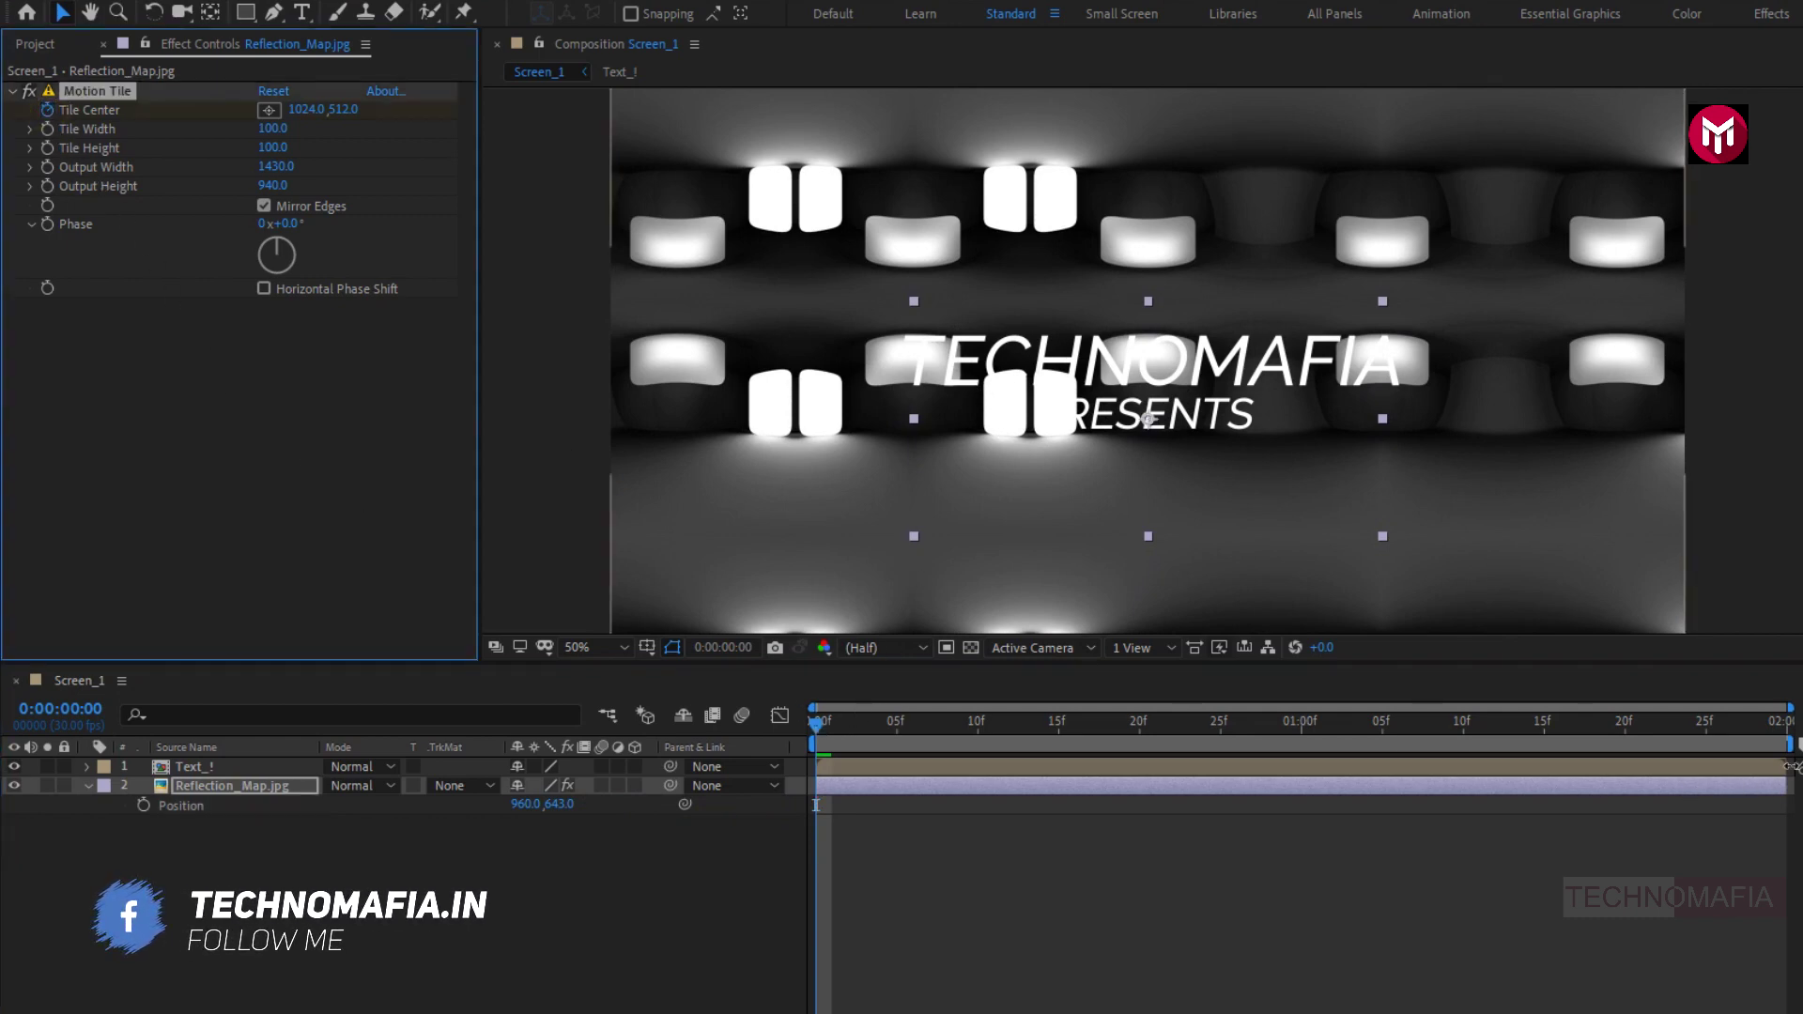
pyautogui.press('End')
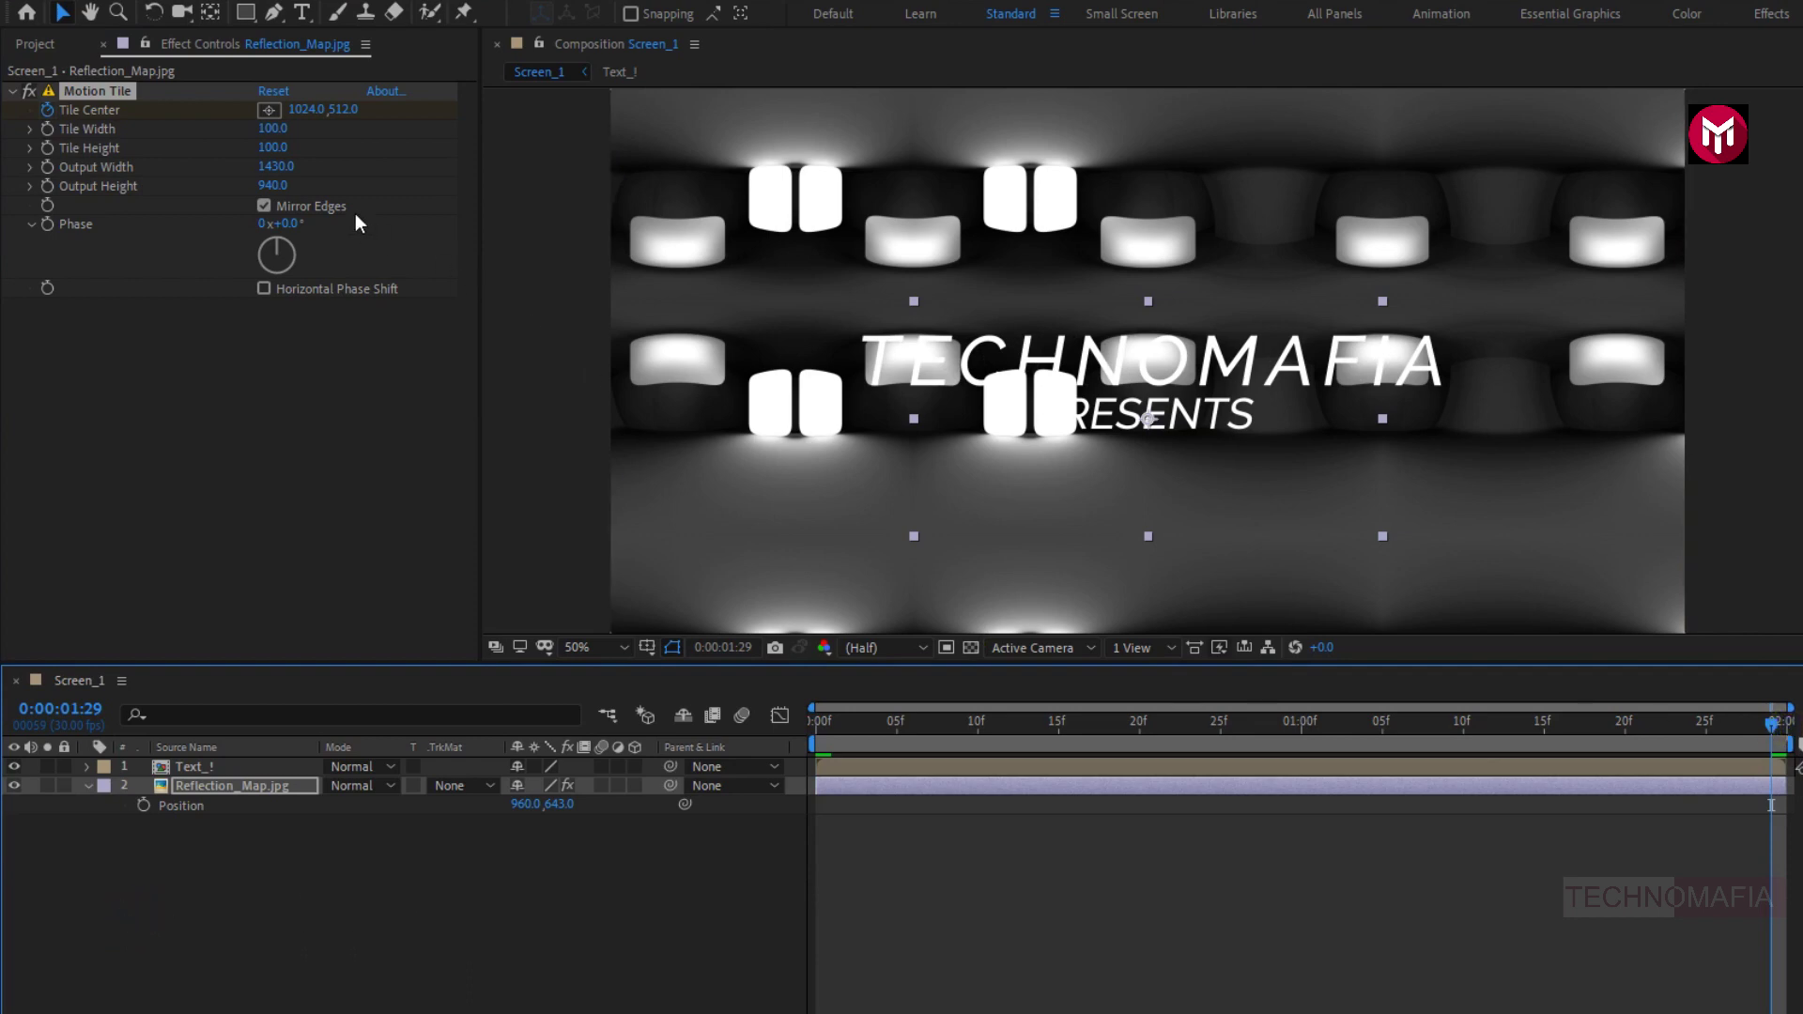
pyautogui.moveTo(298, 110); pyautogui.dragTo(381, 107)
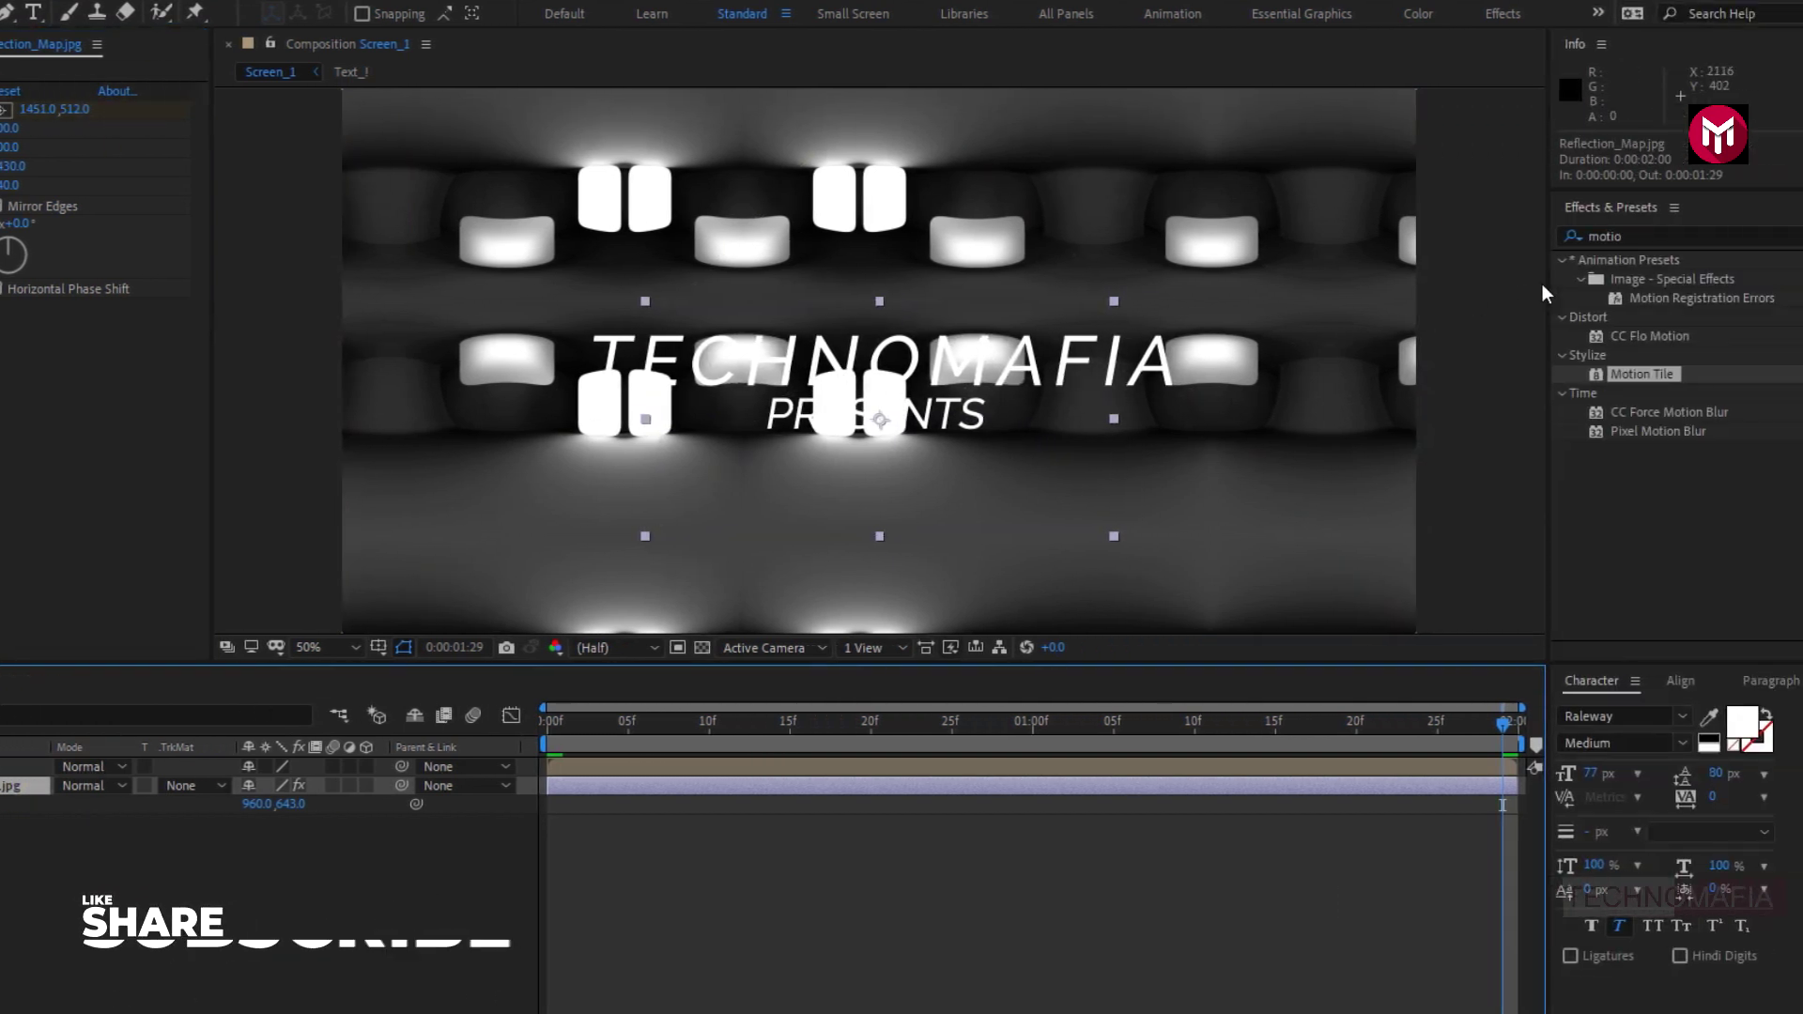
# Apply Curves to the reflection map and steepen the curve to brighten it.
pyautogui.click(1565, 237)
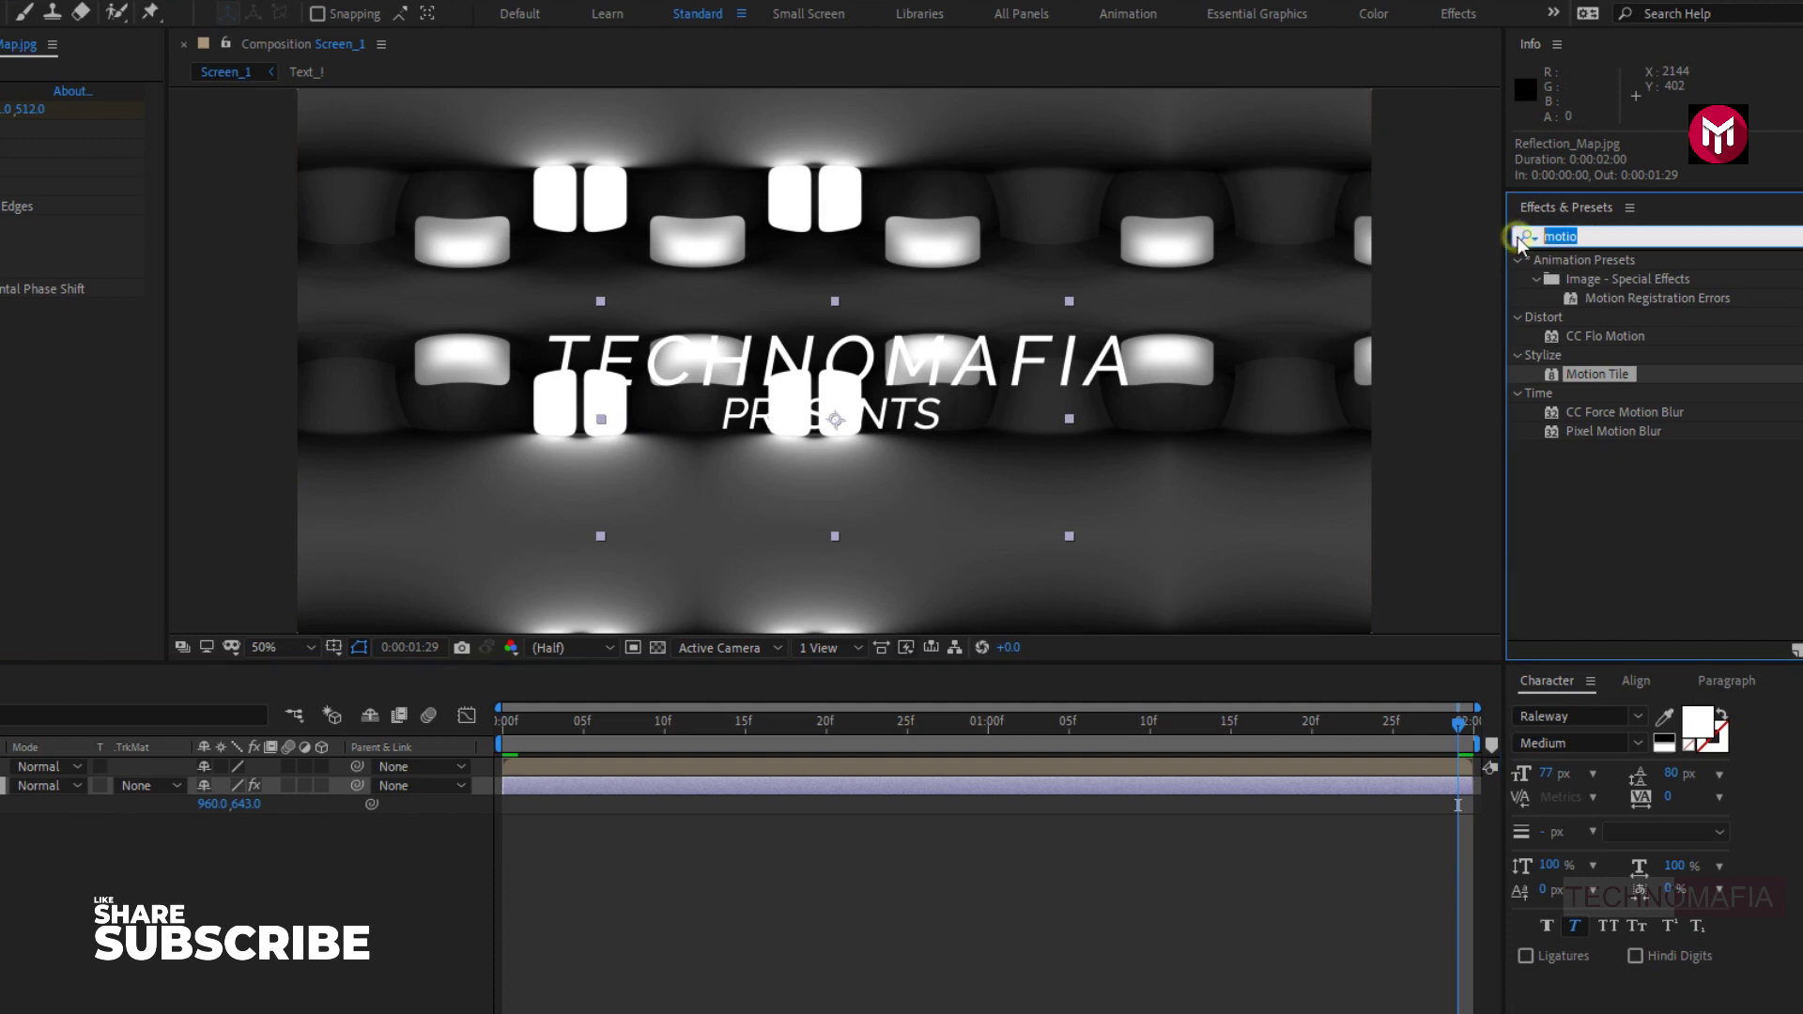
pyautogui.write('curv')
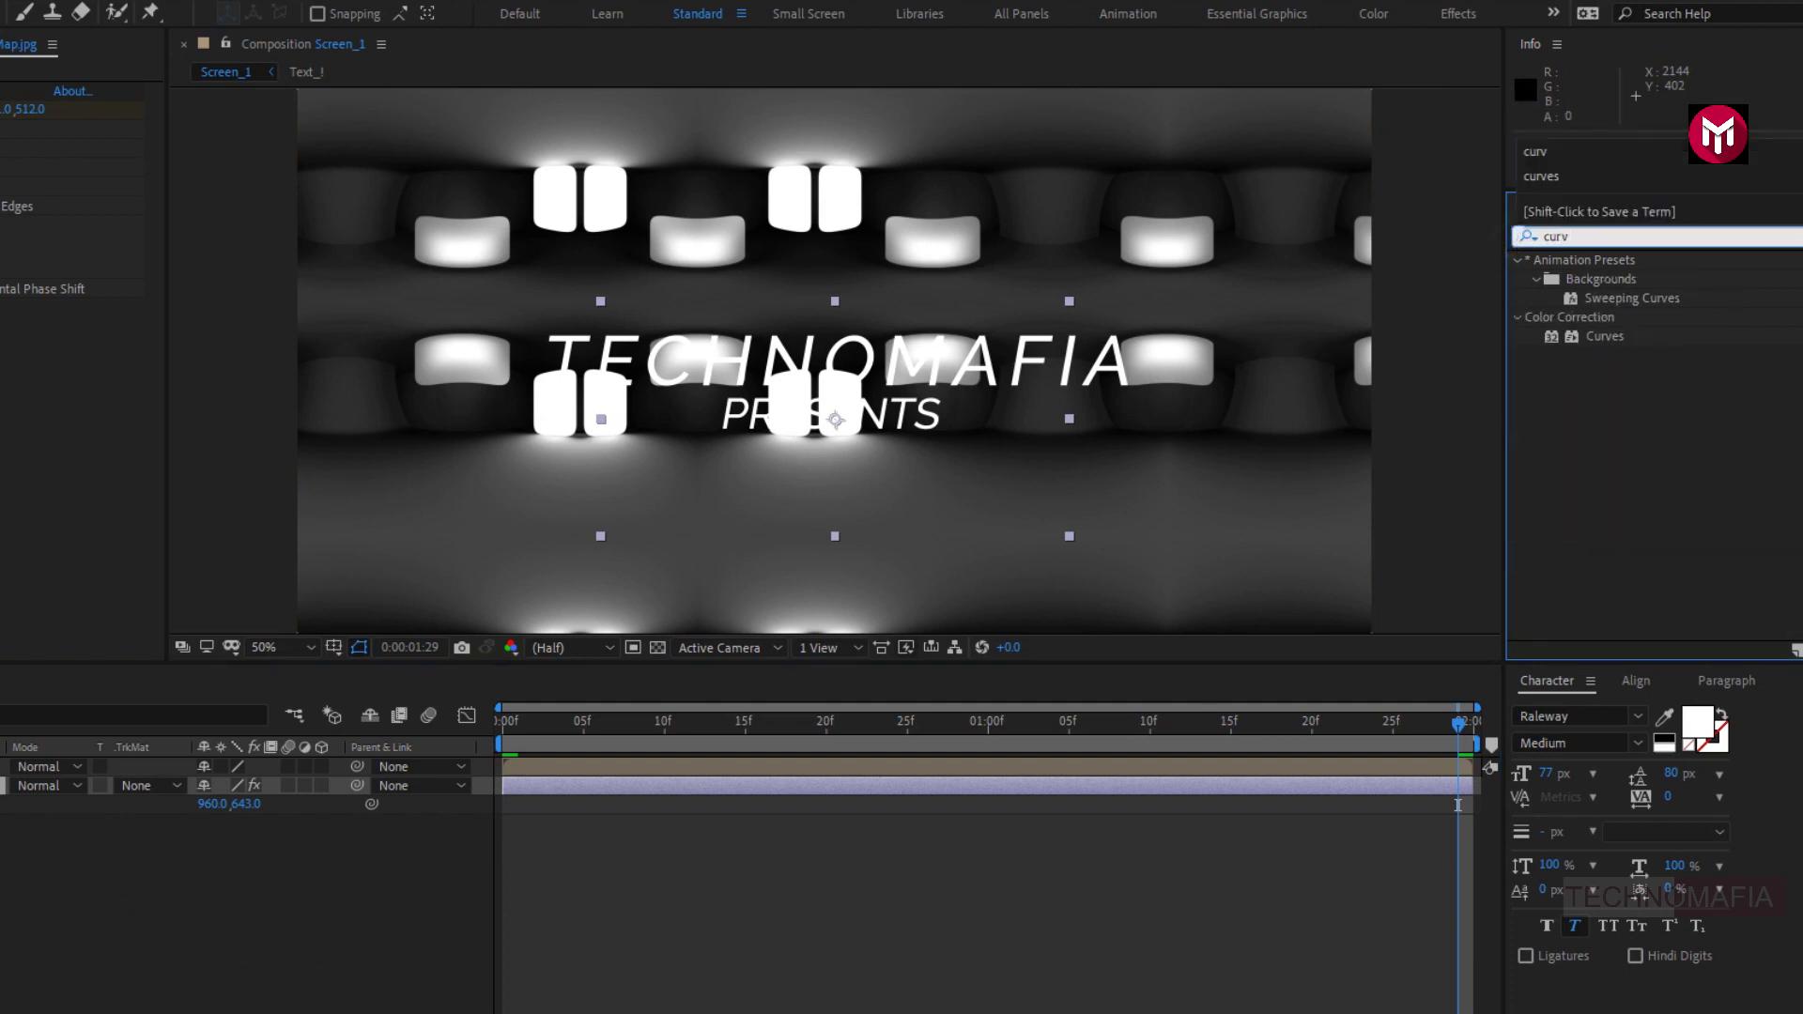
pyautogui.click(1603, 335)
pyautogui.doubleClick(1602, 335)
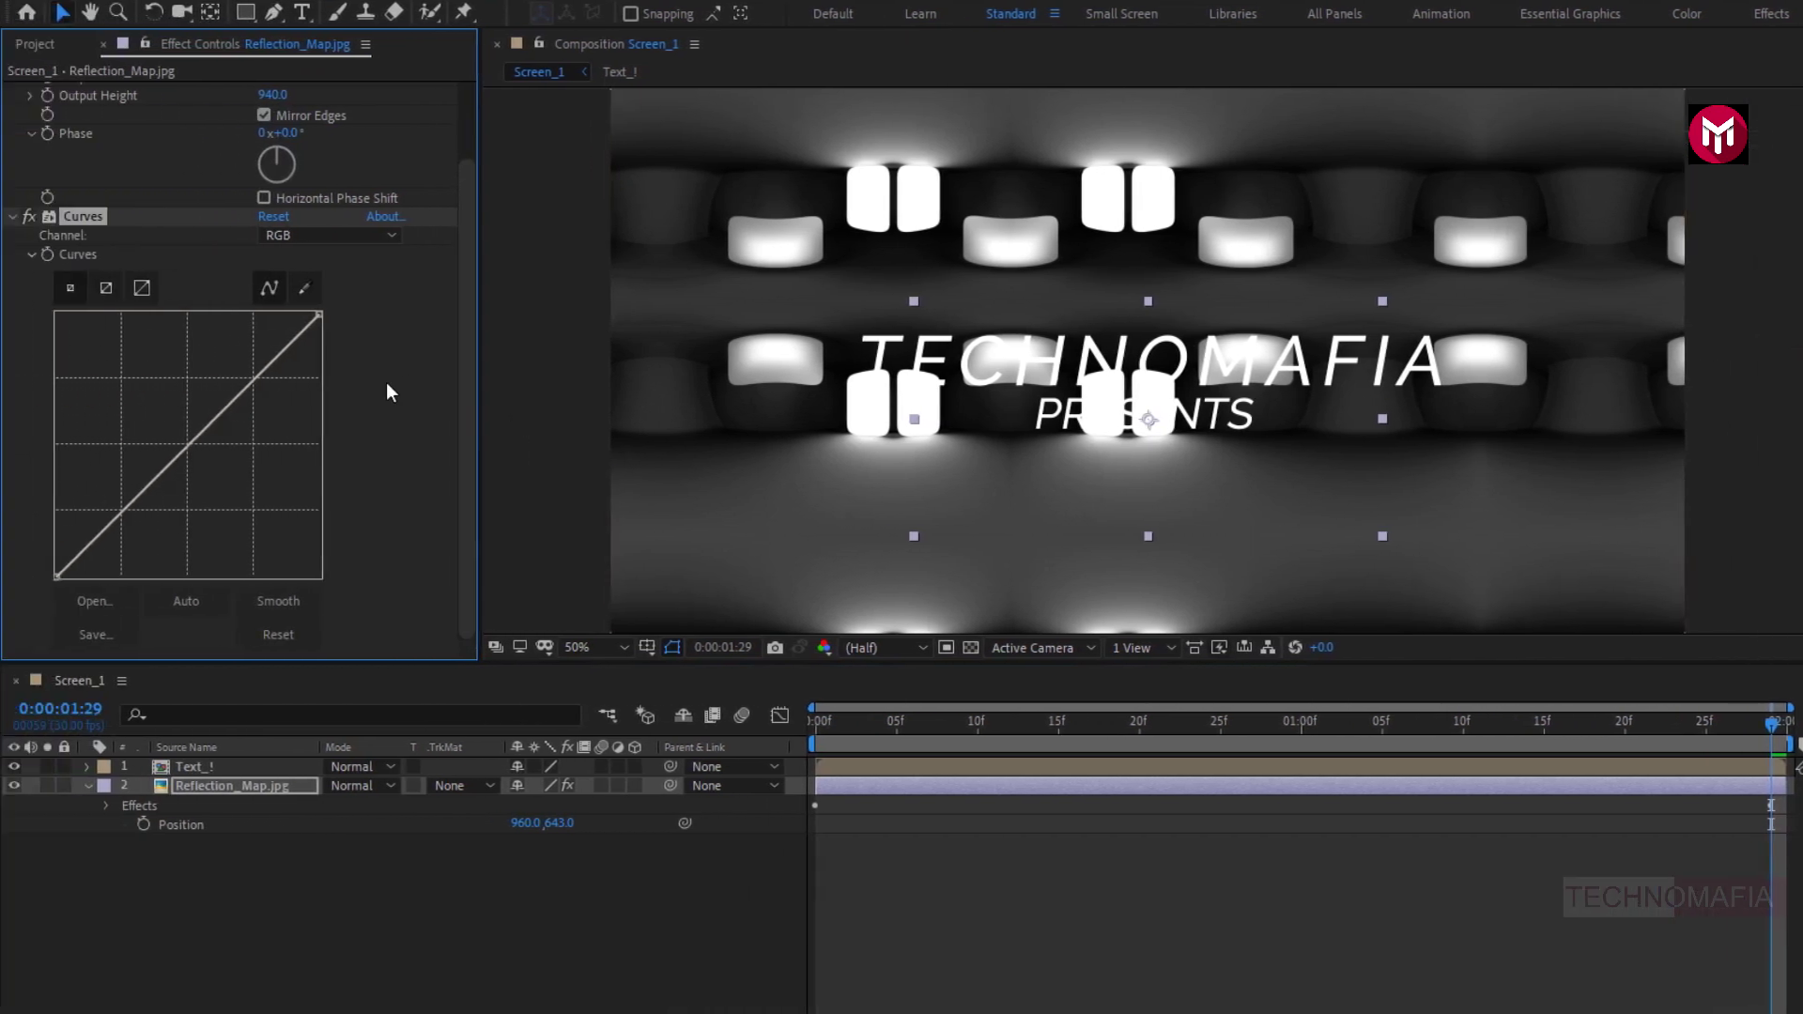
pyautogui.moveTo(201, 426); pyautogui.dragTo(168, 323)
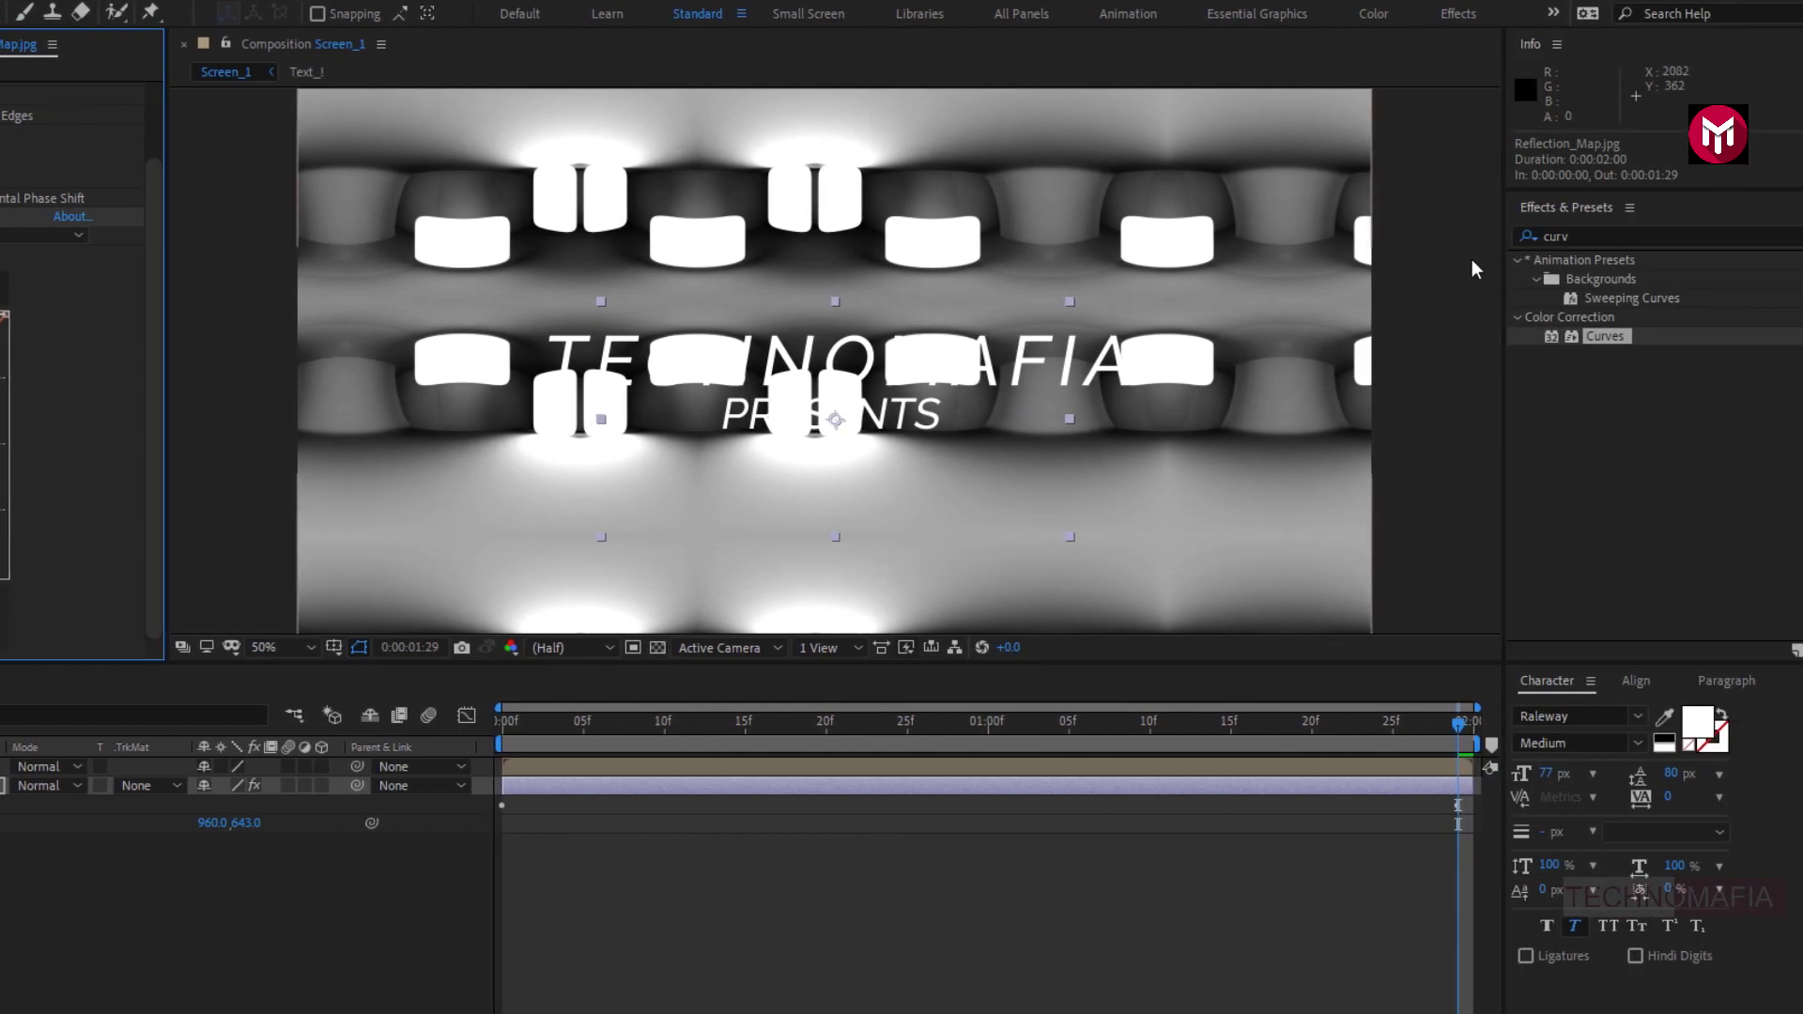
# Add Gaussian Blur (Legacy) with Blurriness 70 to the reflection map, then collapse the layer.
pyautogui.click(1512, 235)
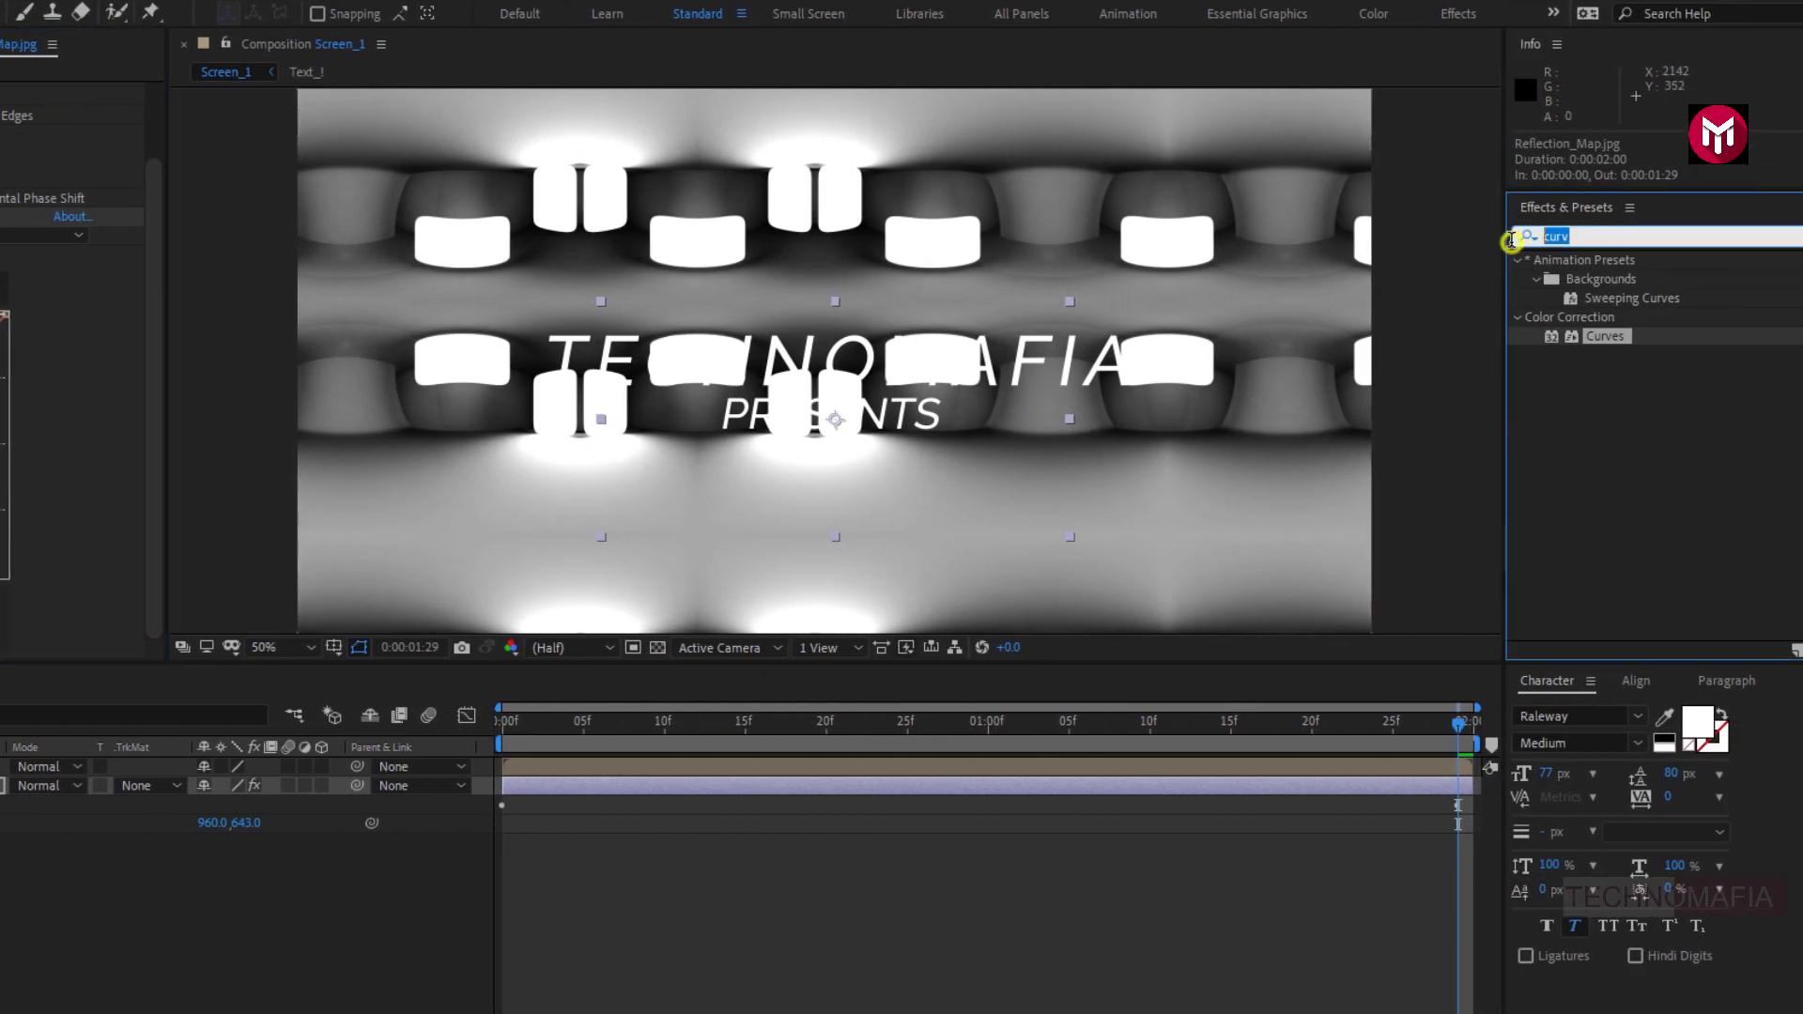
pyautogui.write('gaus')
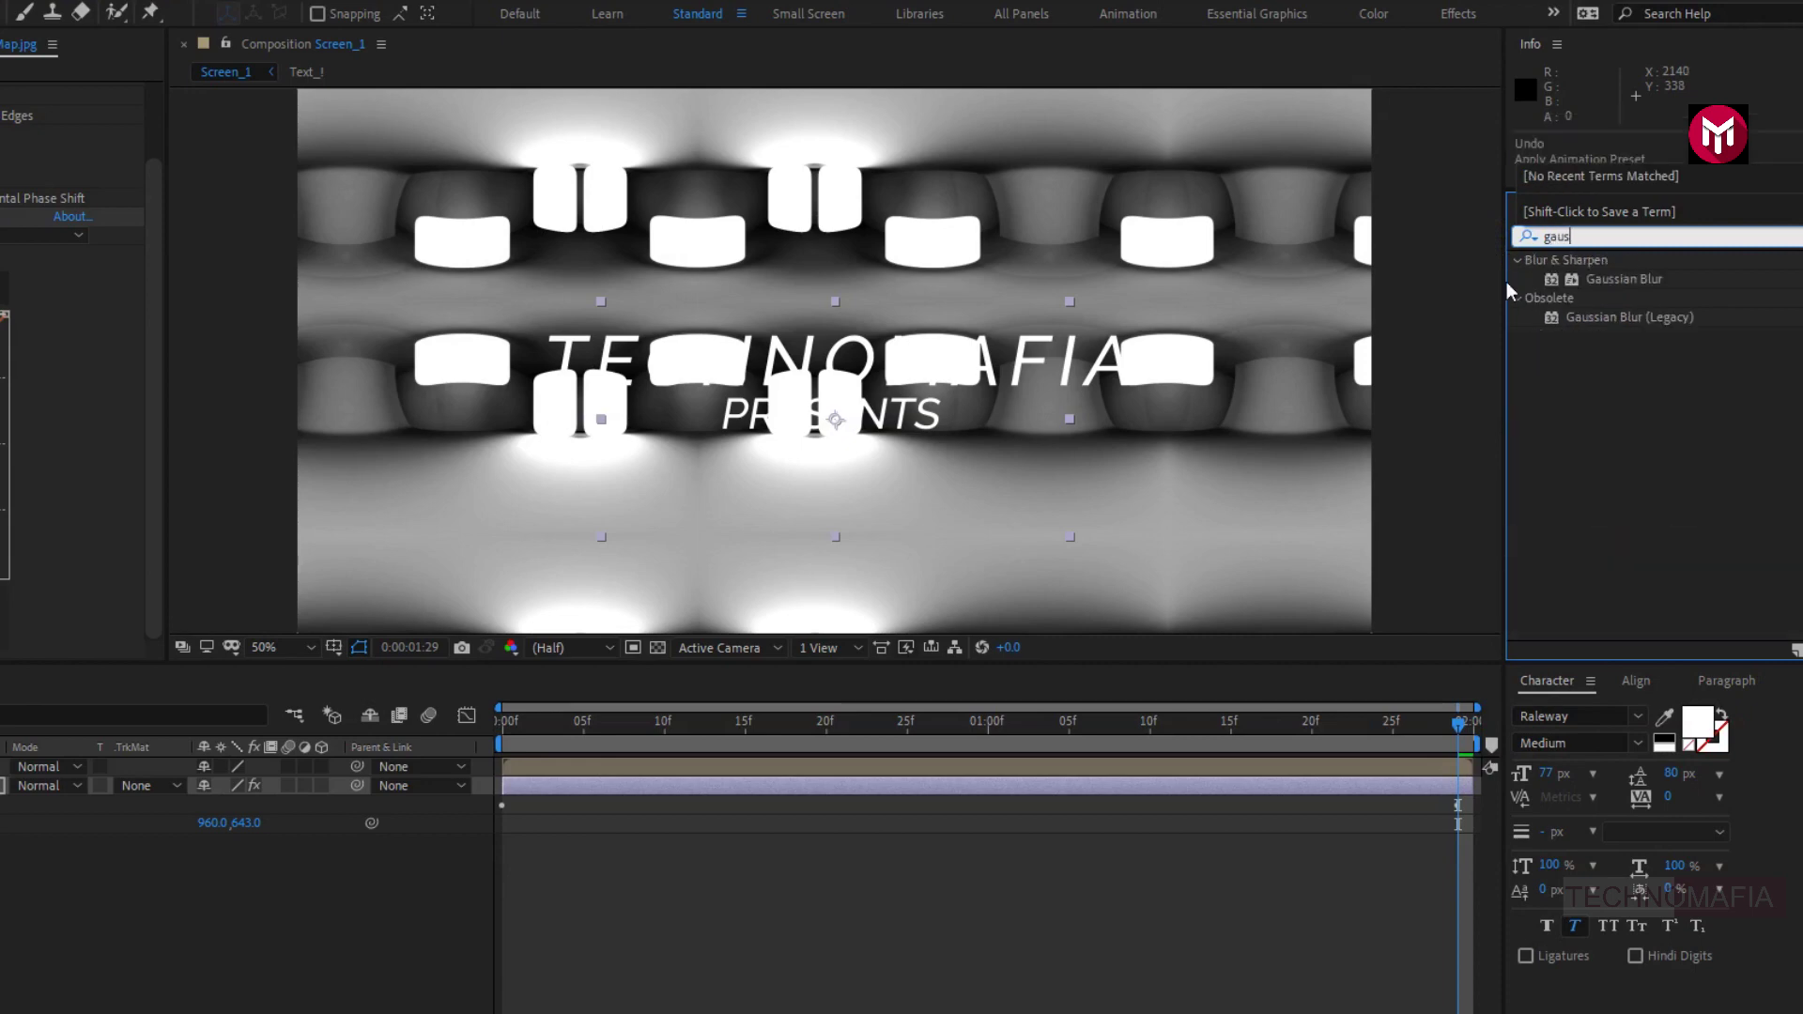
pyautogui.doubleClick(1587, 319)
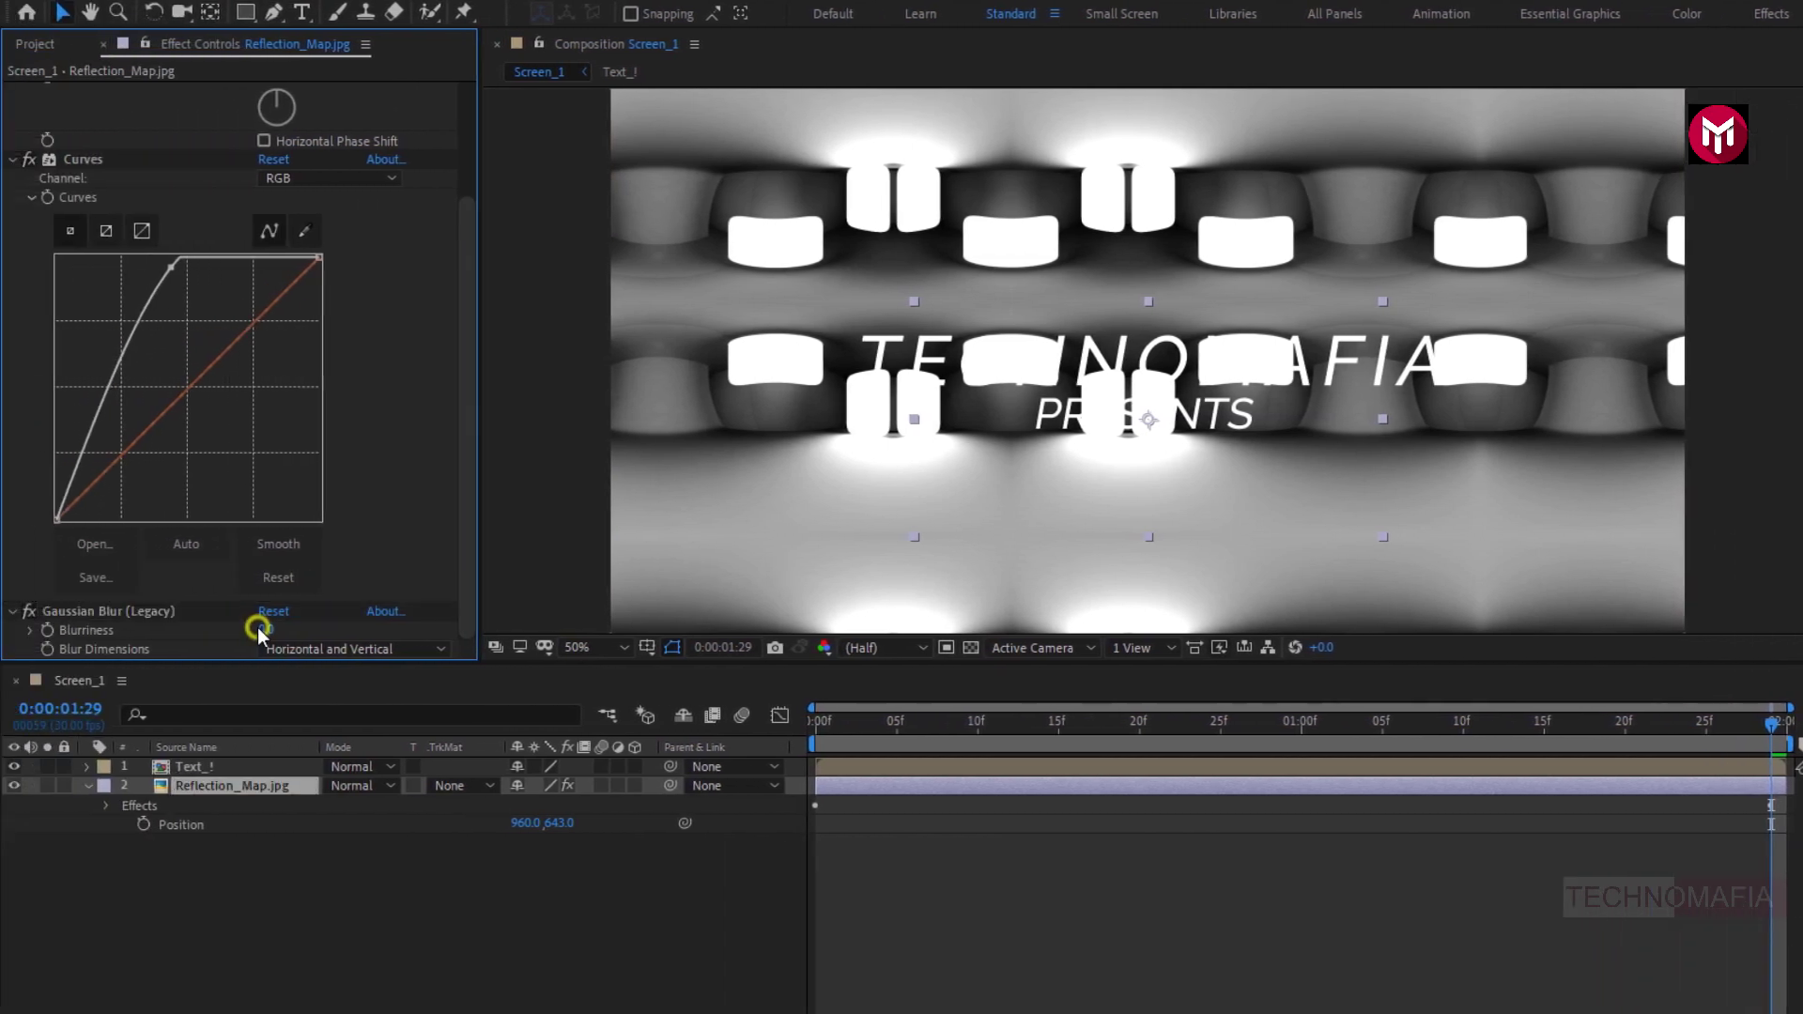
pyautogui.write('70')
pyautogui.press('Return')
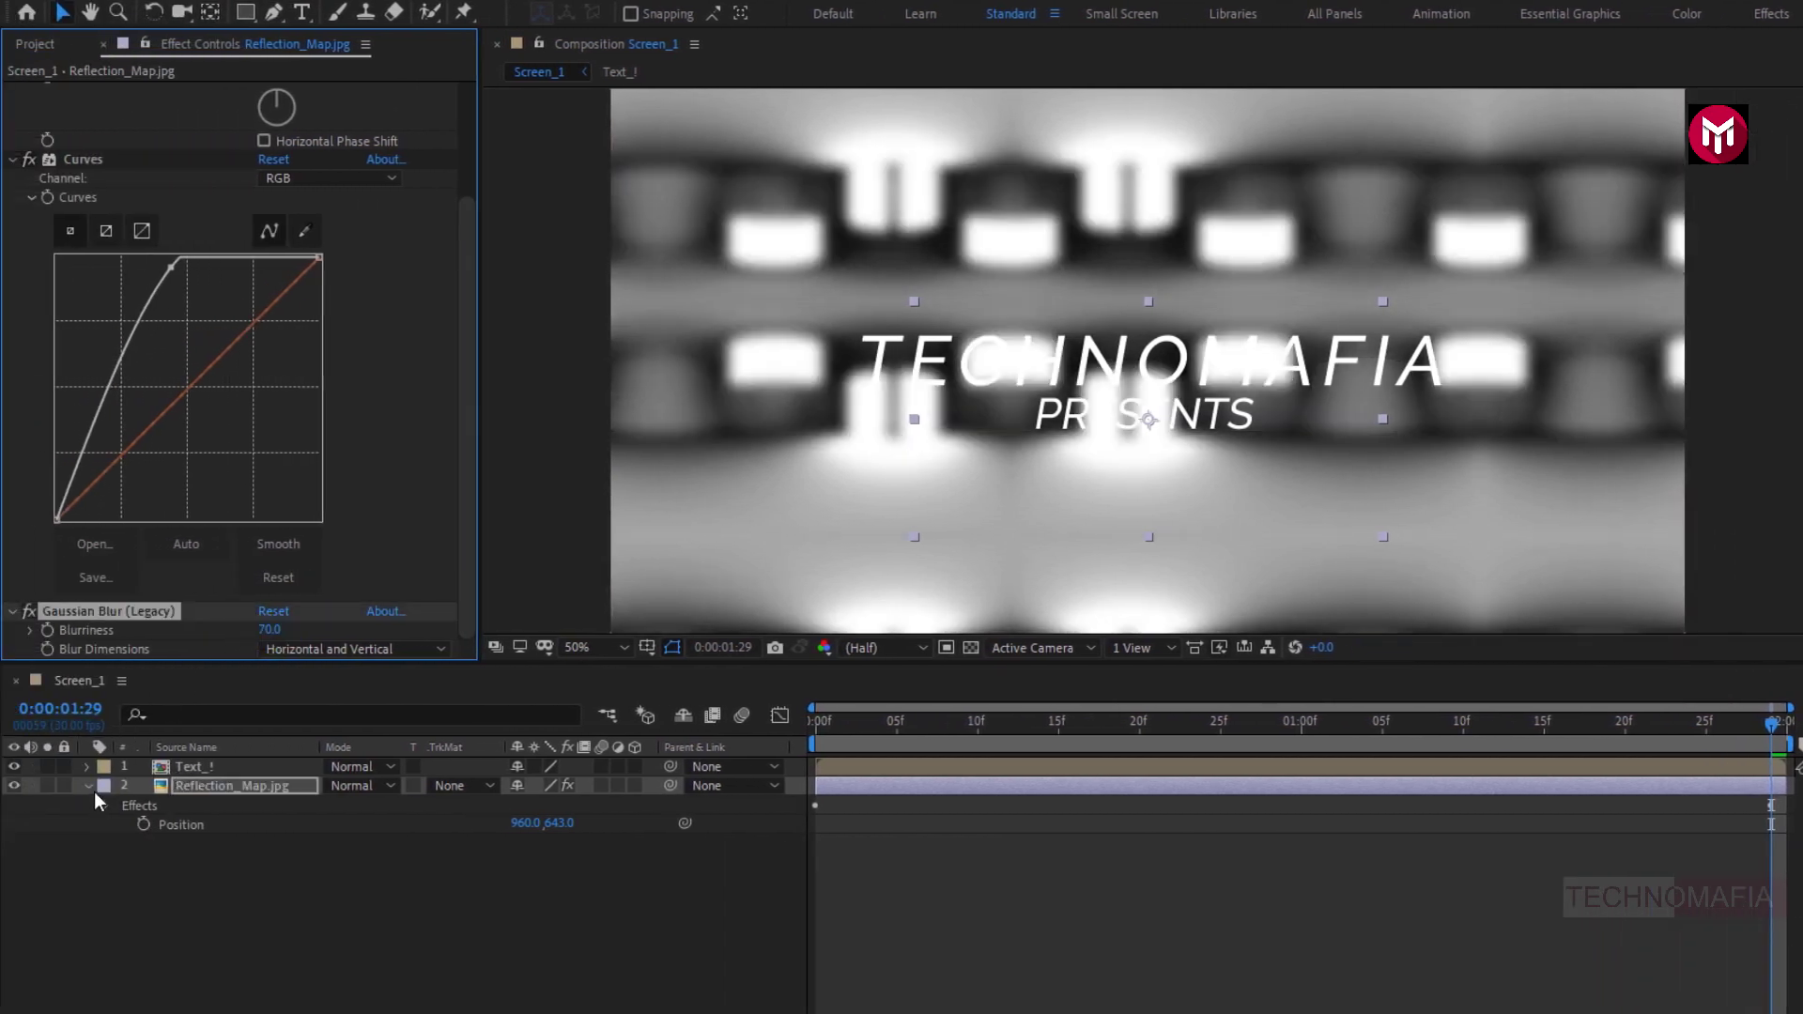
pyautogui.click(89, 787)
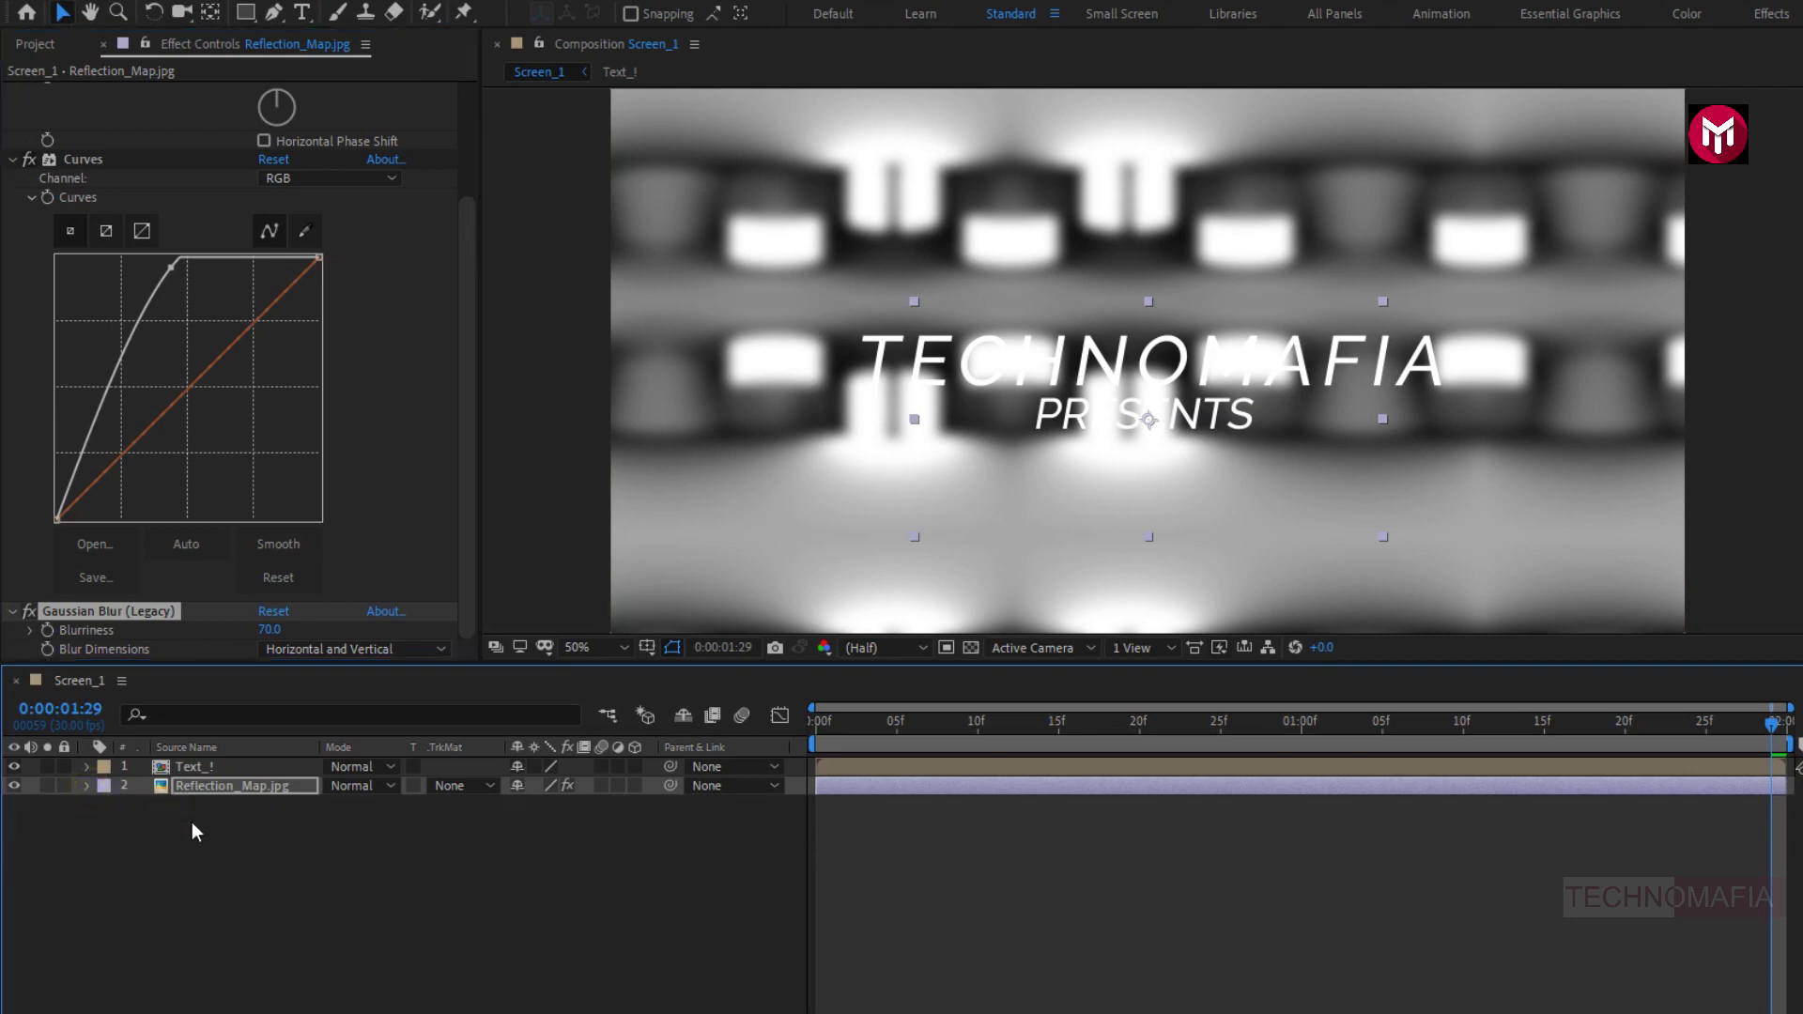
pyautogui.click(201, 786)
# Create a new black solid layer named Noise.
pyautogui.rightClick(216, 817)
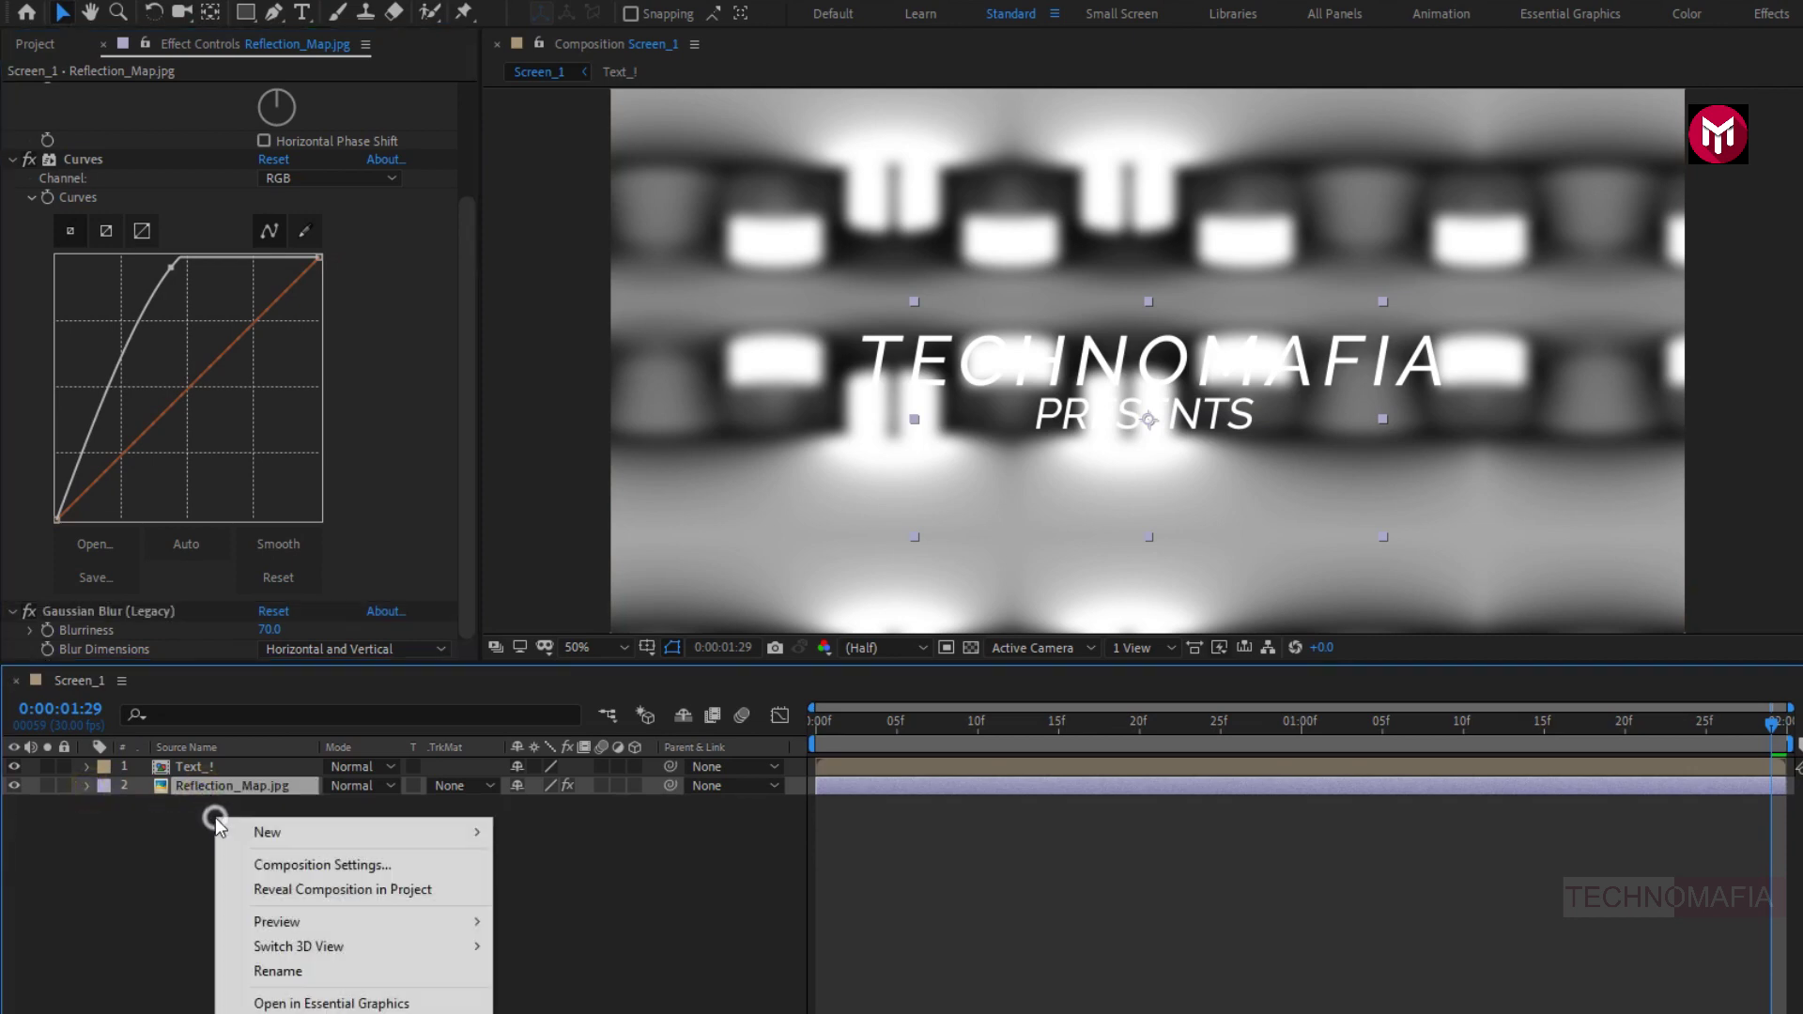
pyautogui.moveTo(365, 834)
pyautogui.click(537, 888)
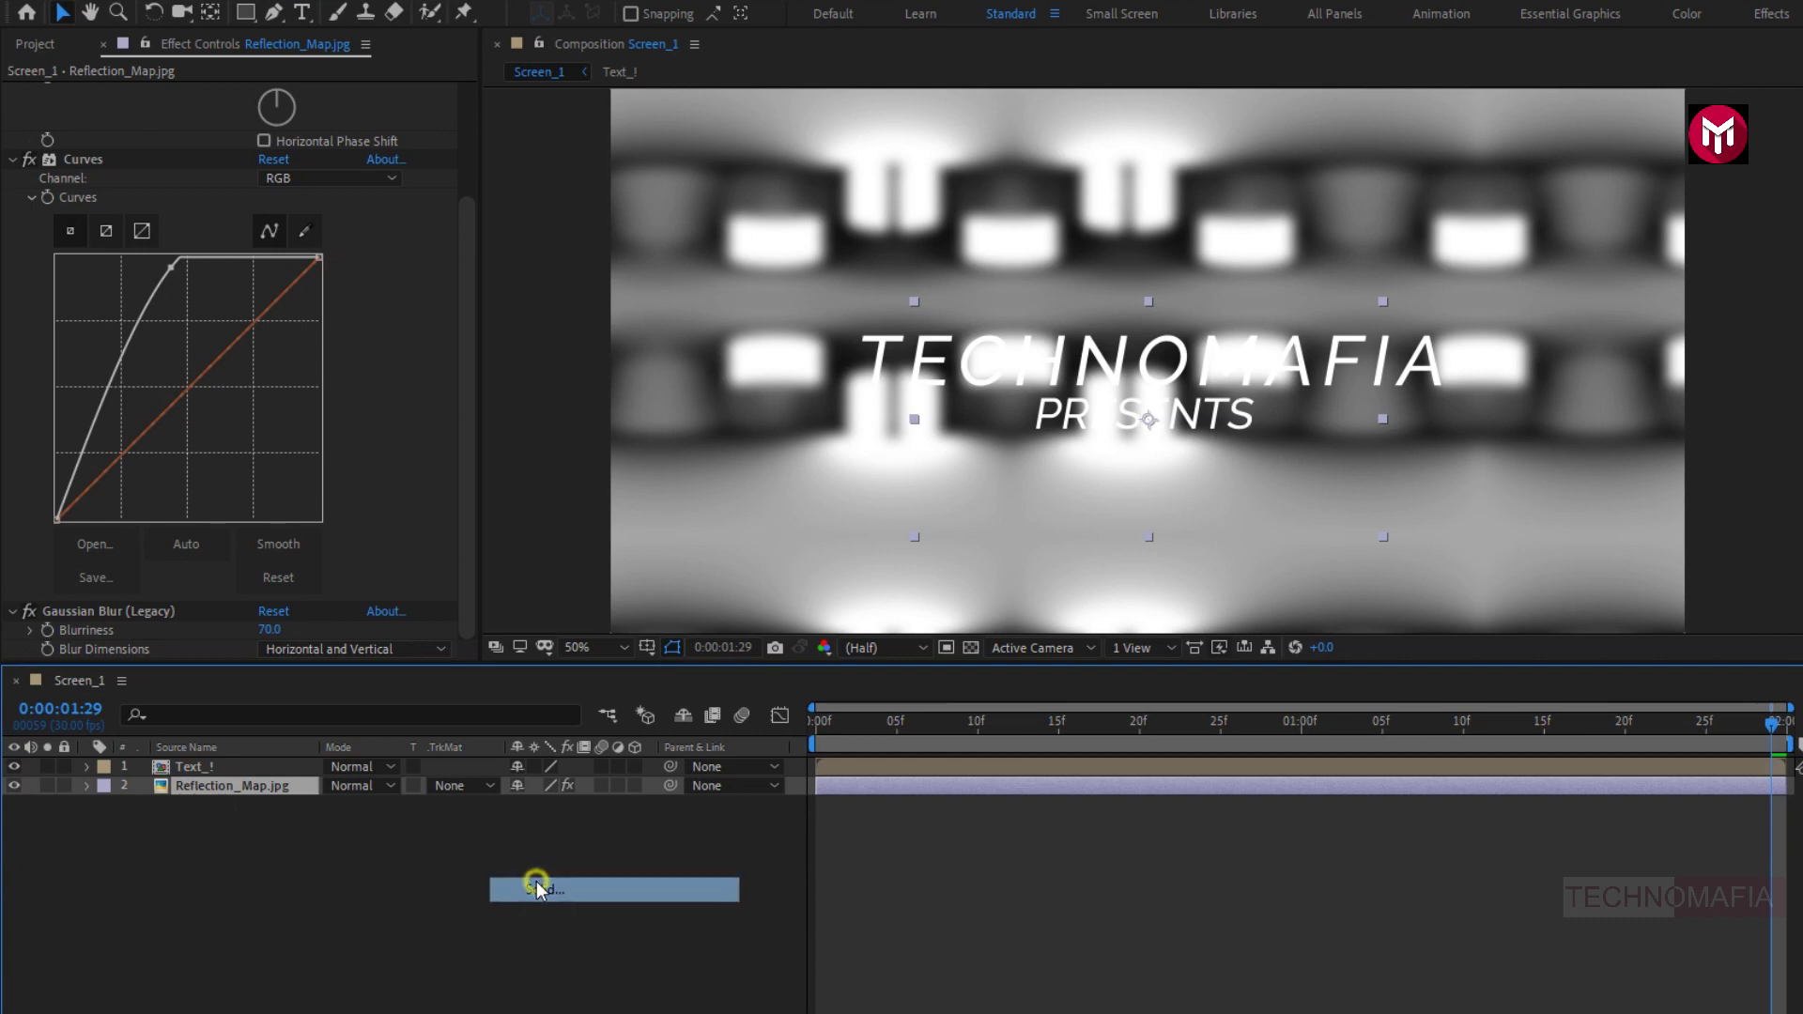
pyautogui.write('Noise')
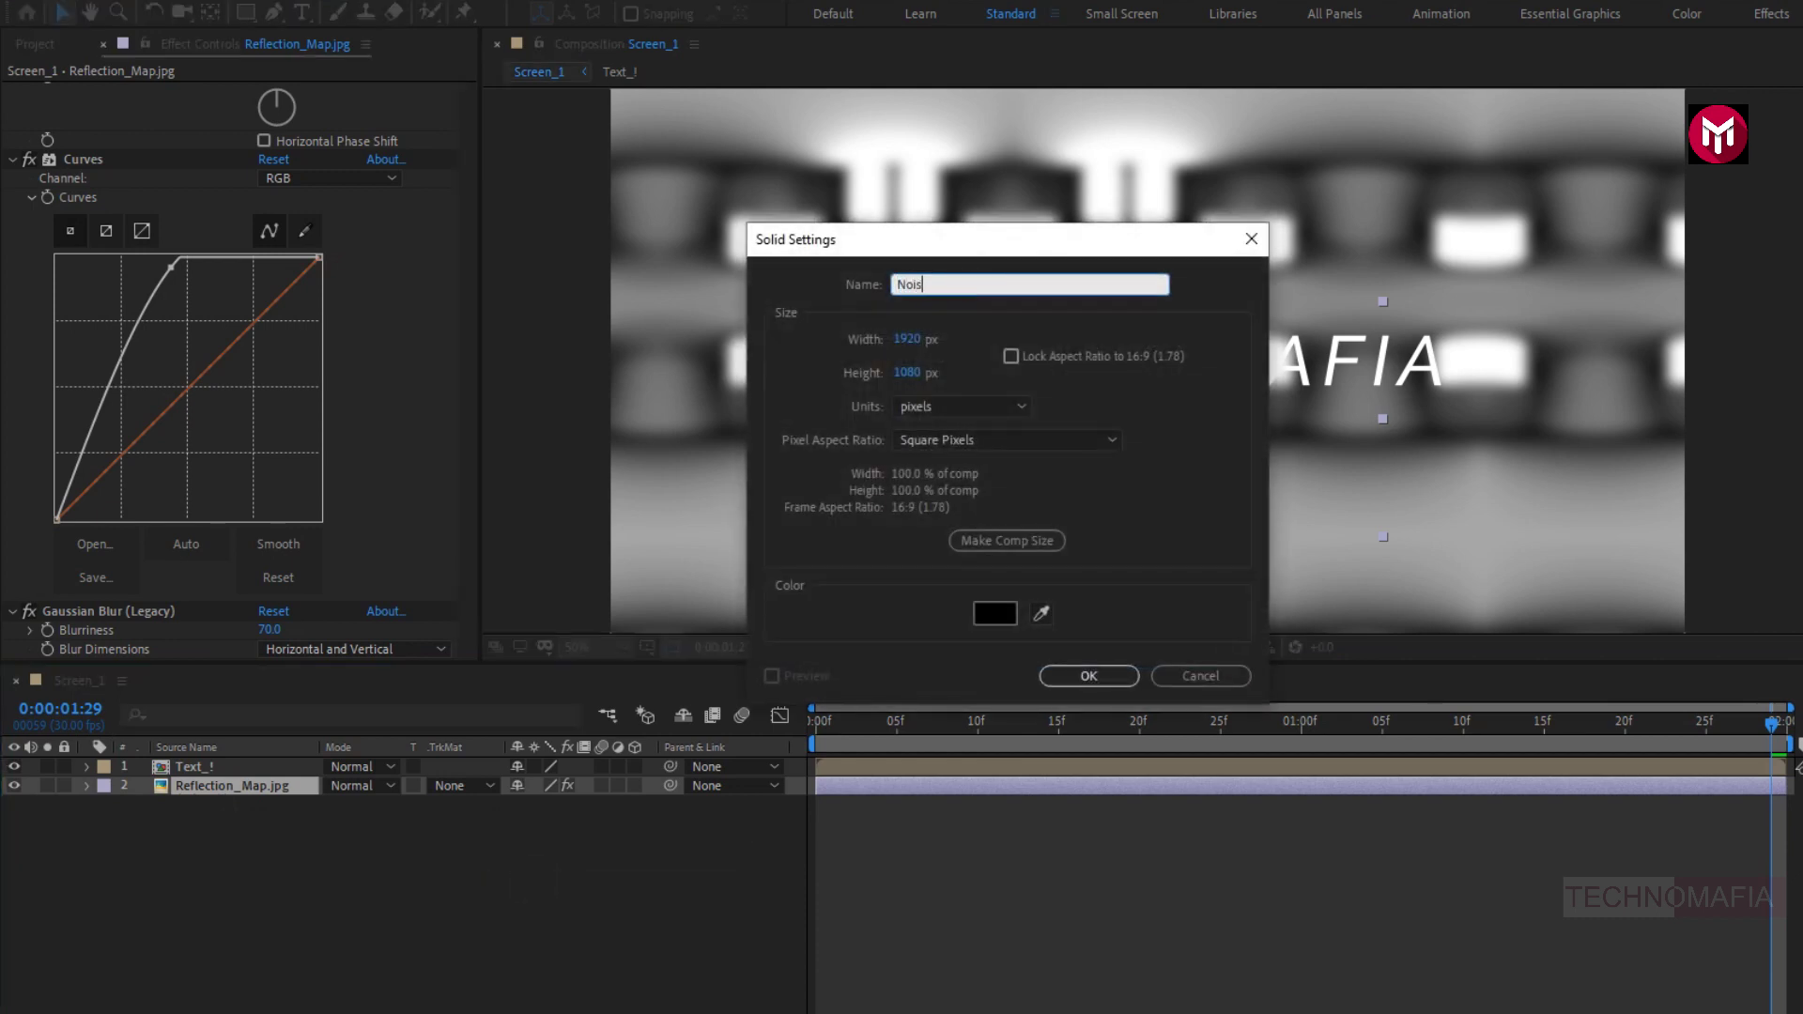
pyautogui.click(1082, 675)
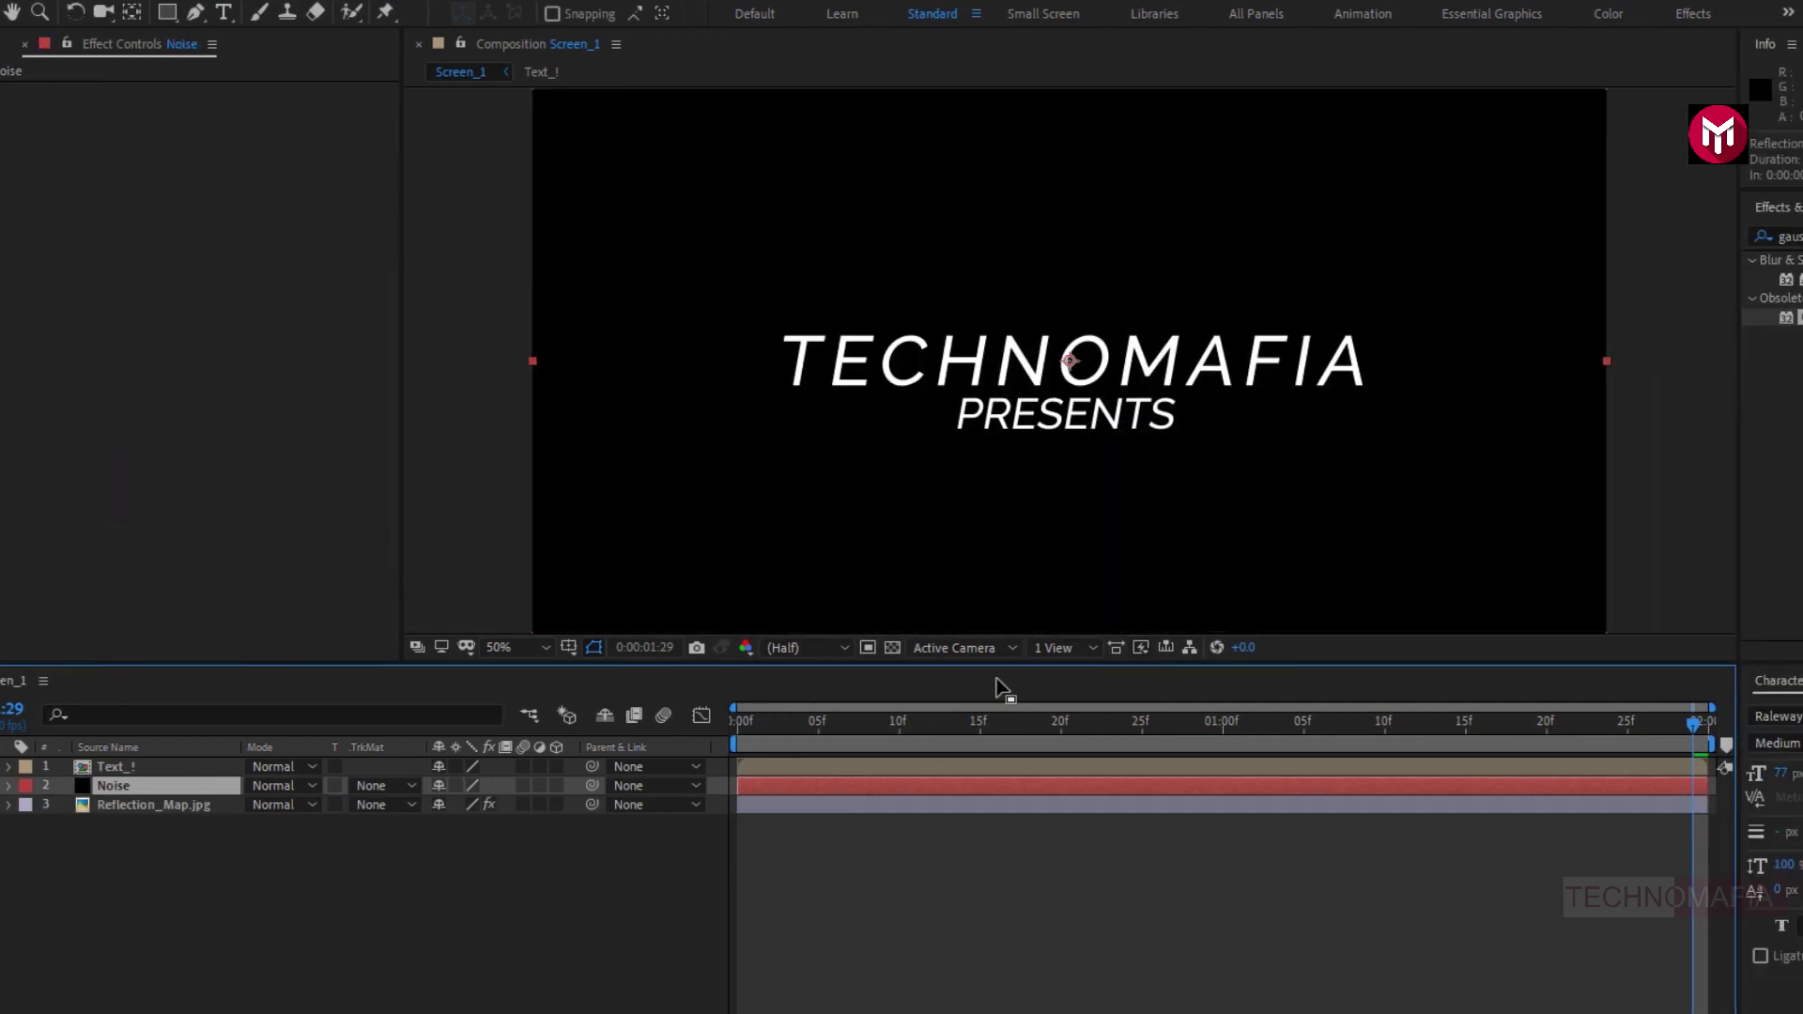
# Apply Fractal Noise with Dynamic fractal type, Contrast 1000 and Brightness -100.
pyautogui.click(1551, 239)
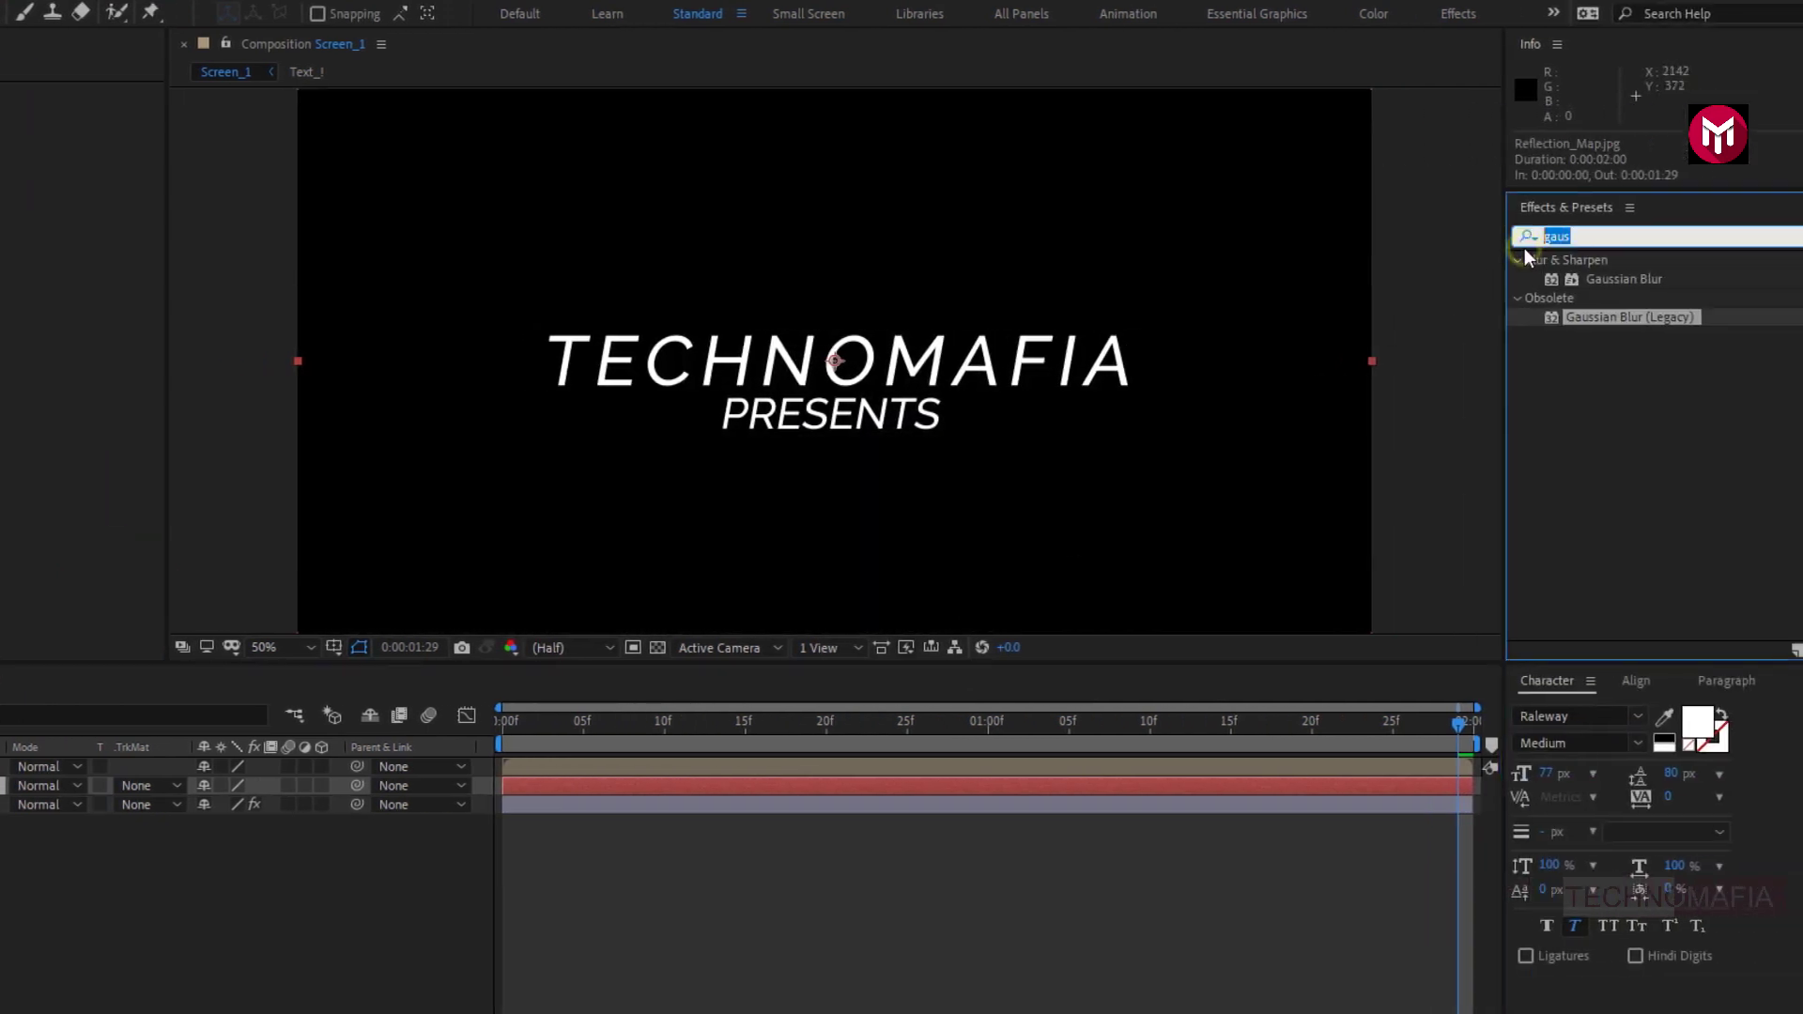
pyautogui.write('frac')
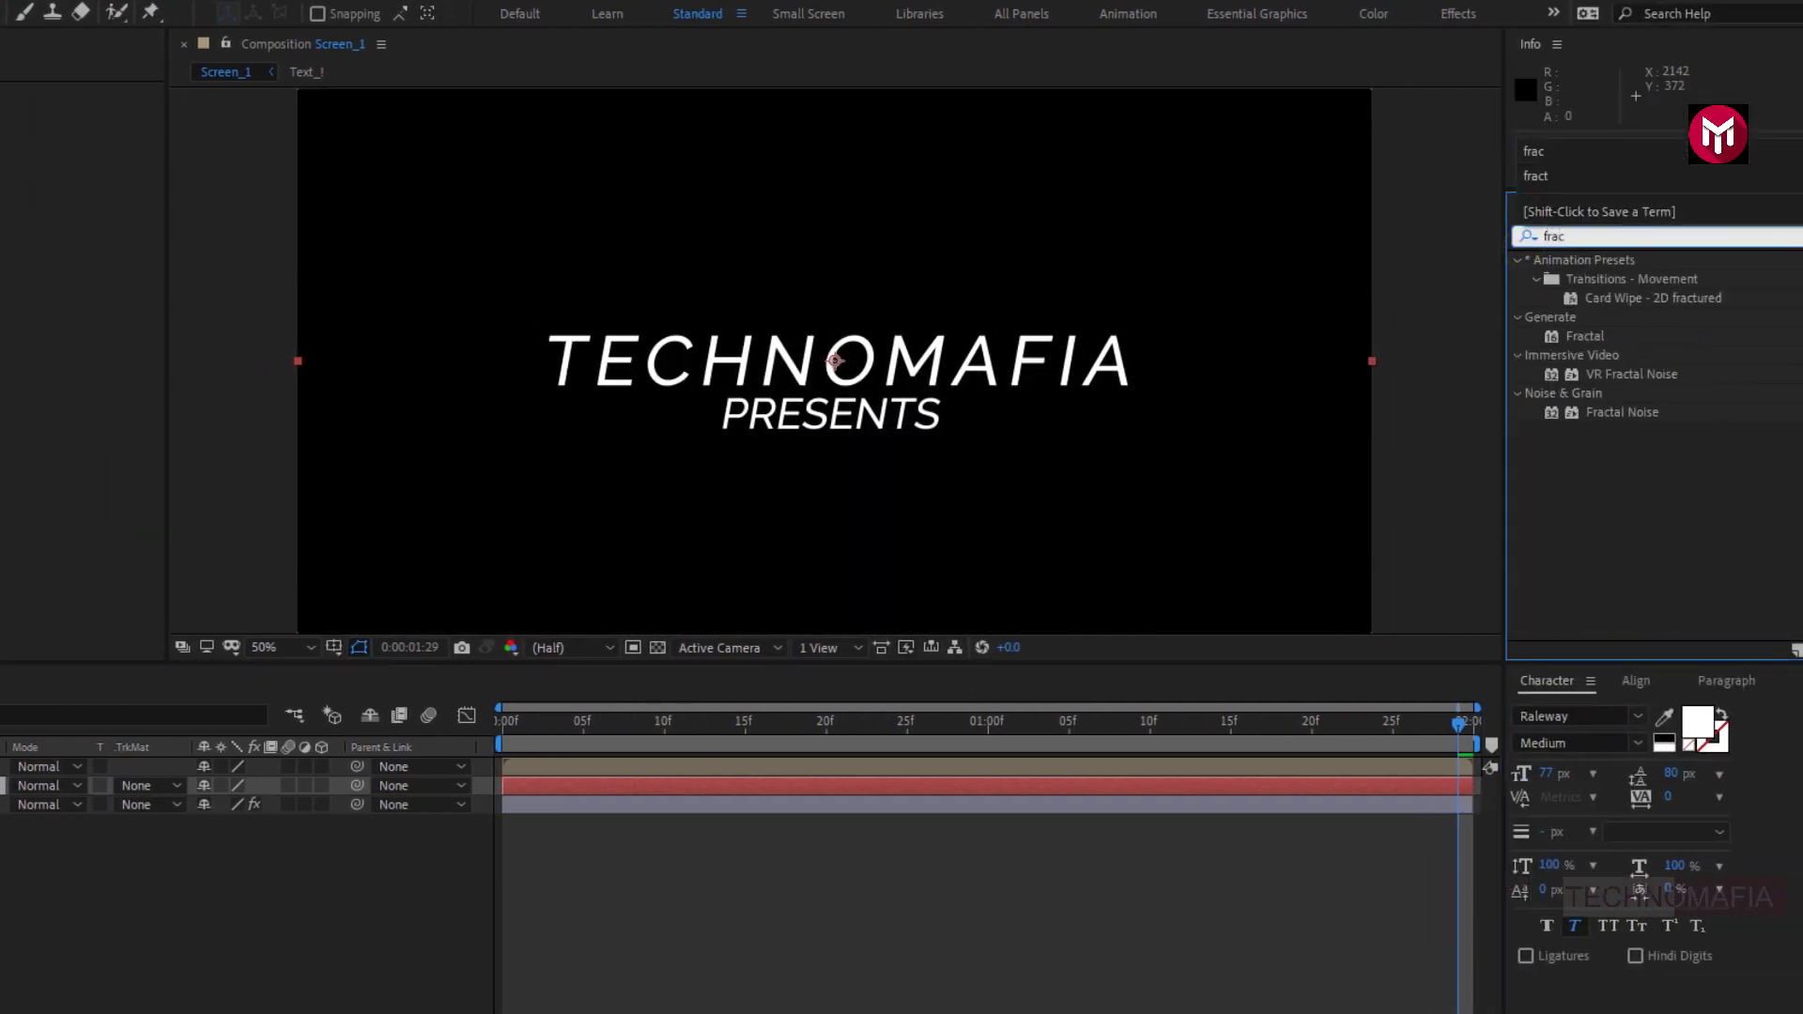
pyautogui.doubleClick(1636, 409)
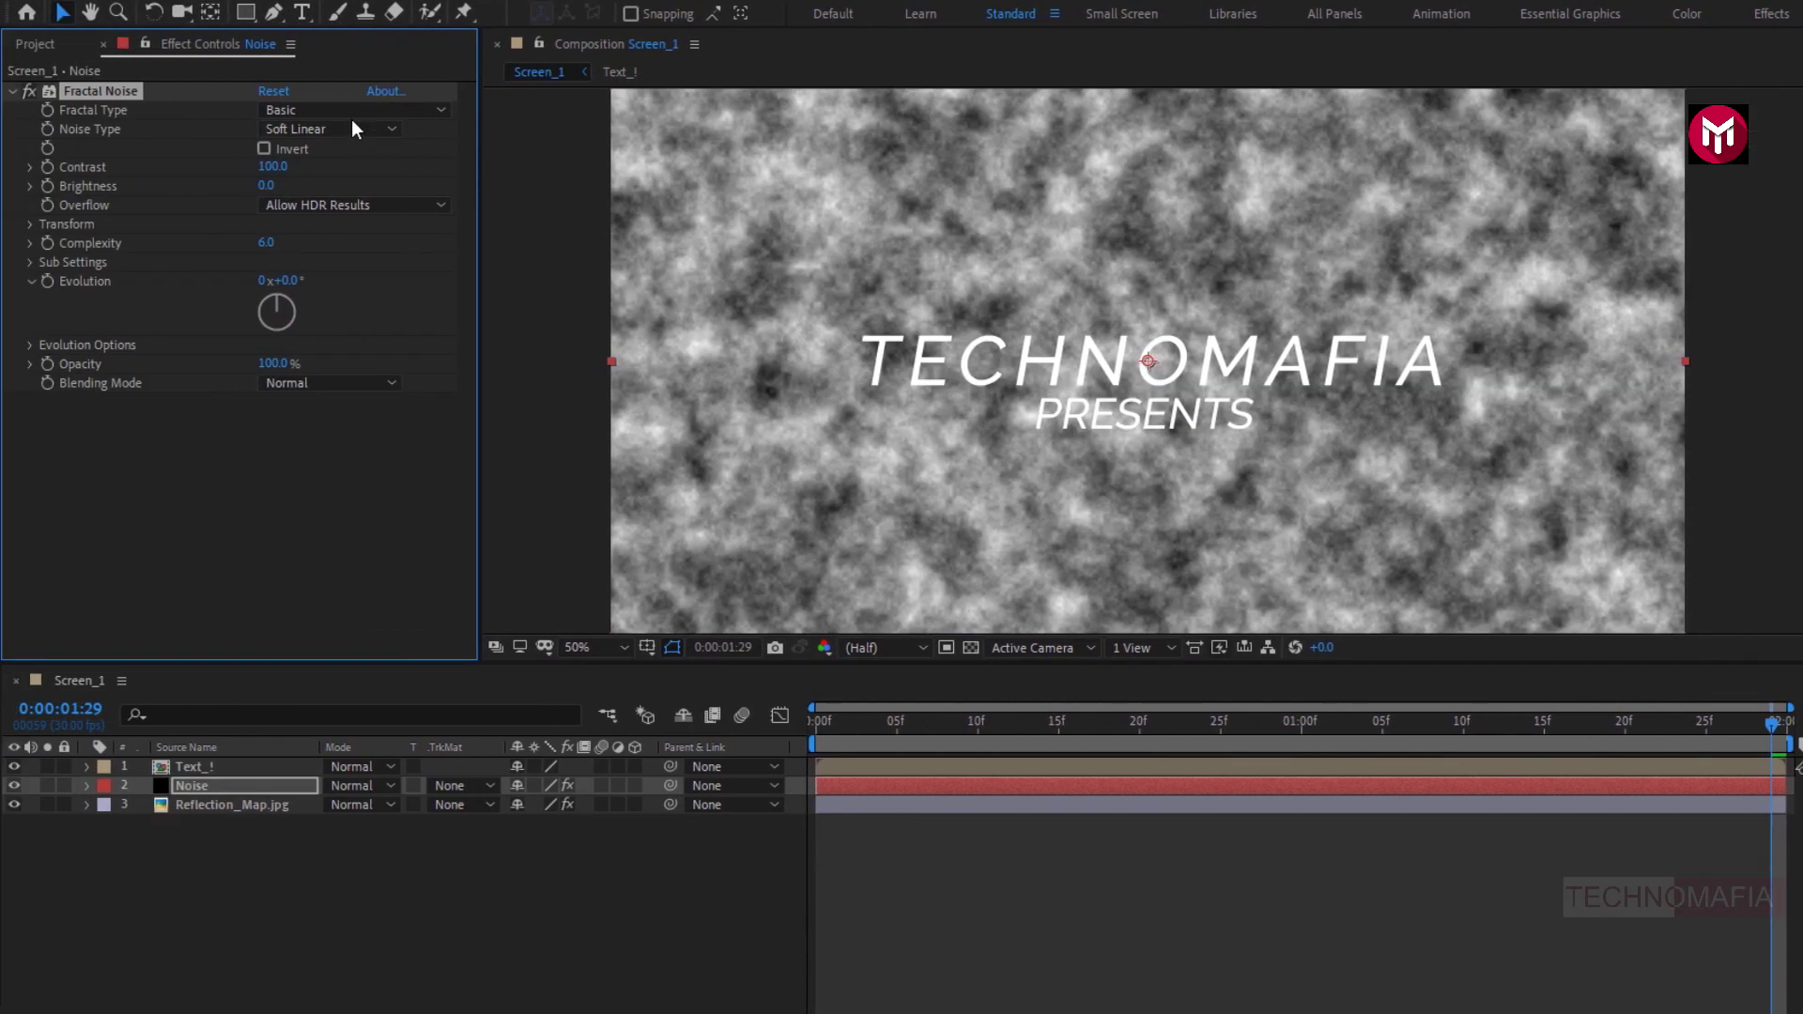
pyautogui.click(86, 110)
pyautogui.click(340, 247)
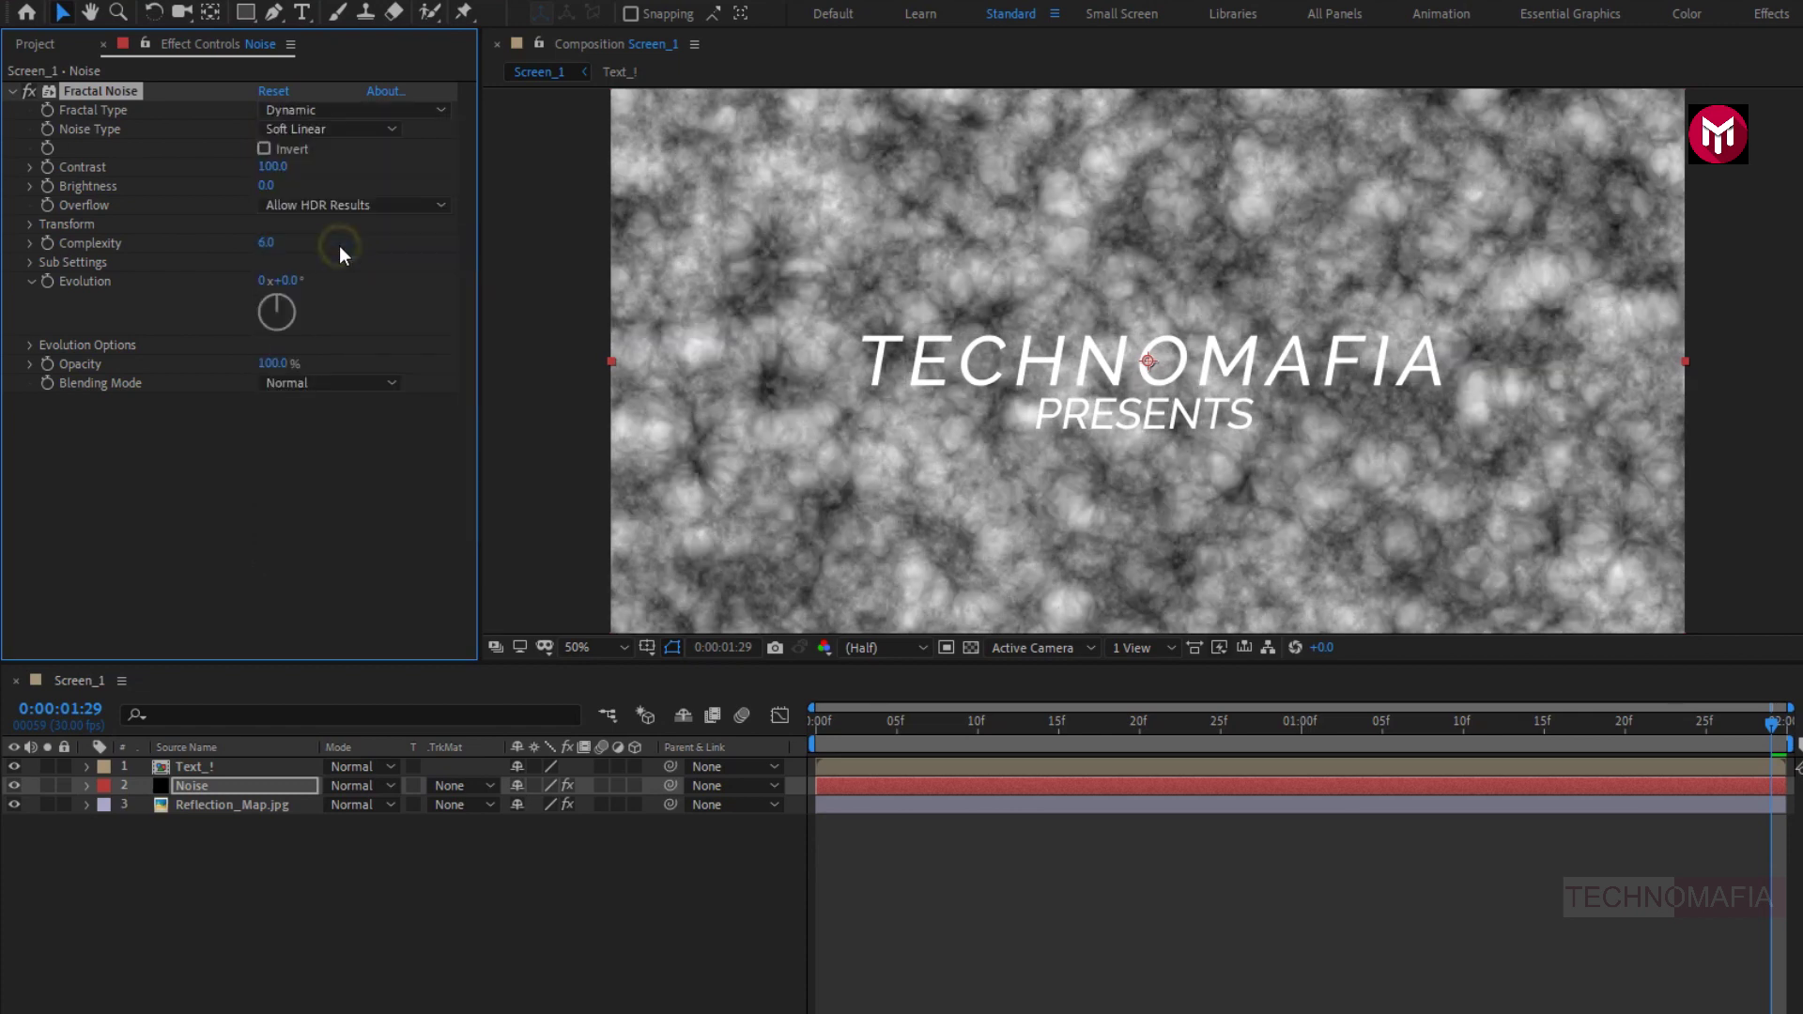
pyautogui.click(266, 169)
pyautogui.write('100')
pyautogui.press('Return')
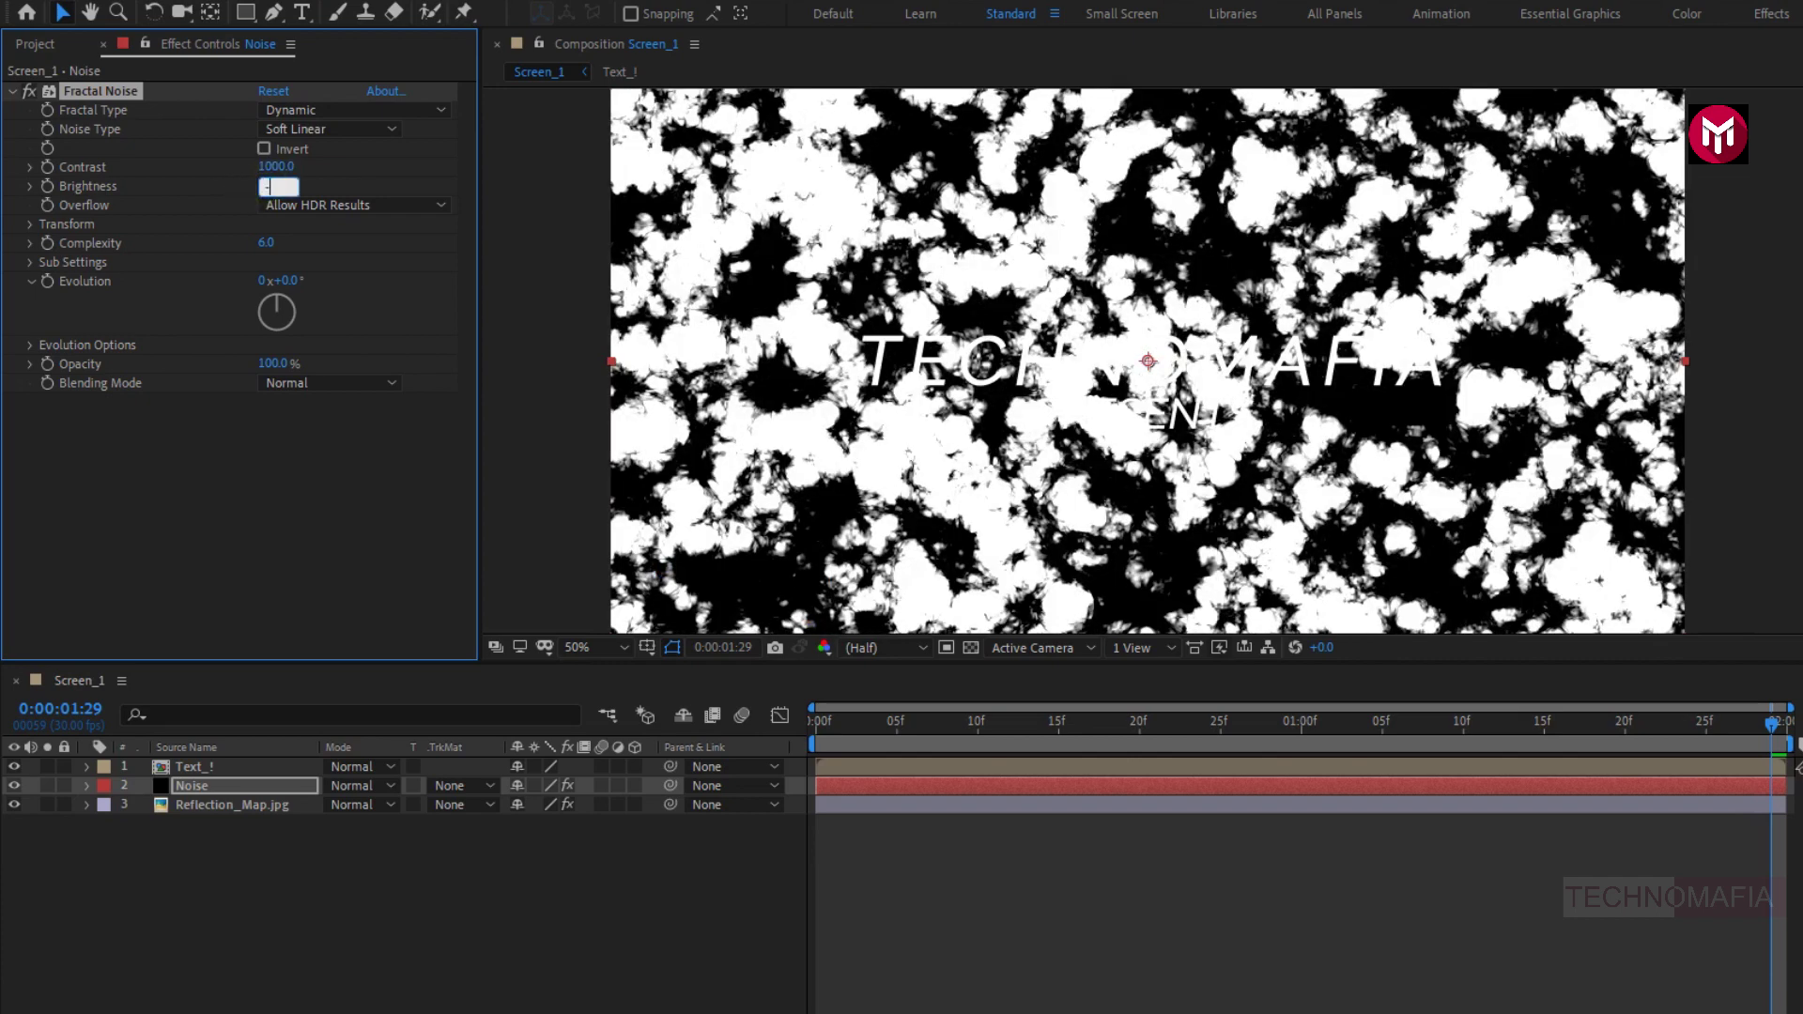
pyautogui.write('-100.0')
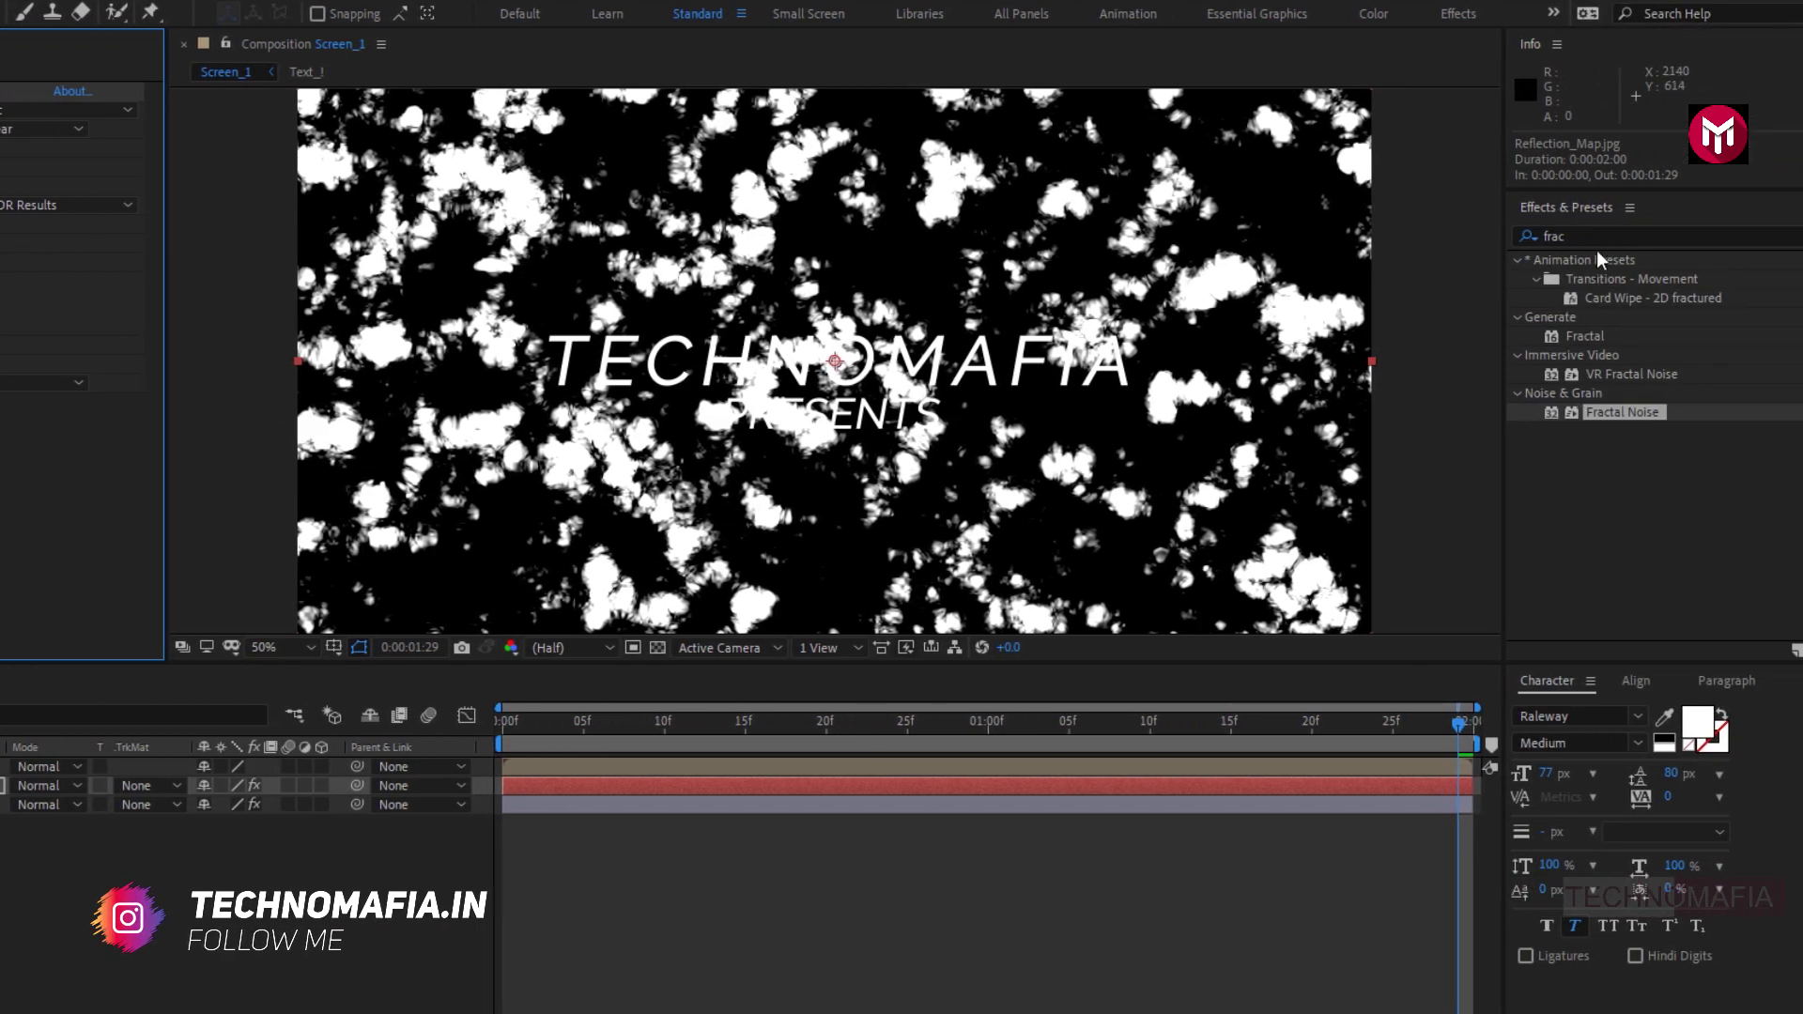
# Add a Gaussian Blur of 120 to the Noise layer, blurring vertically only.
pyautogui.click(1509, 236)
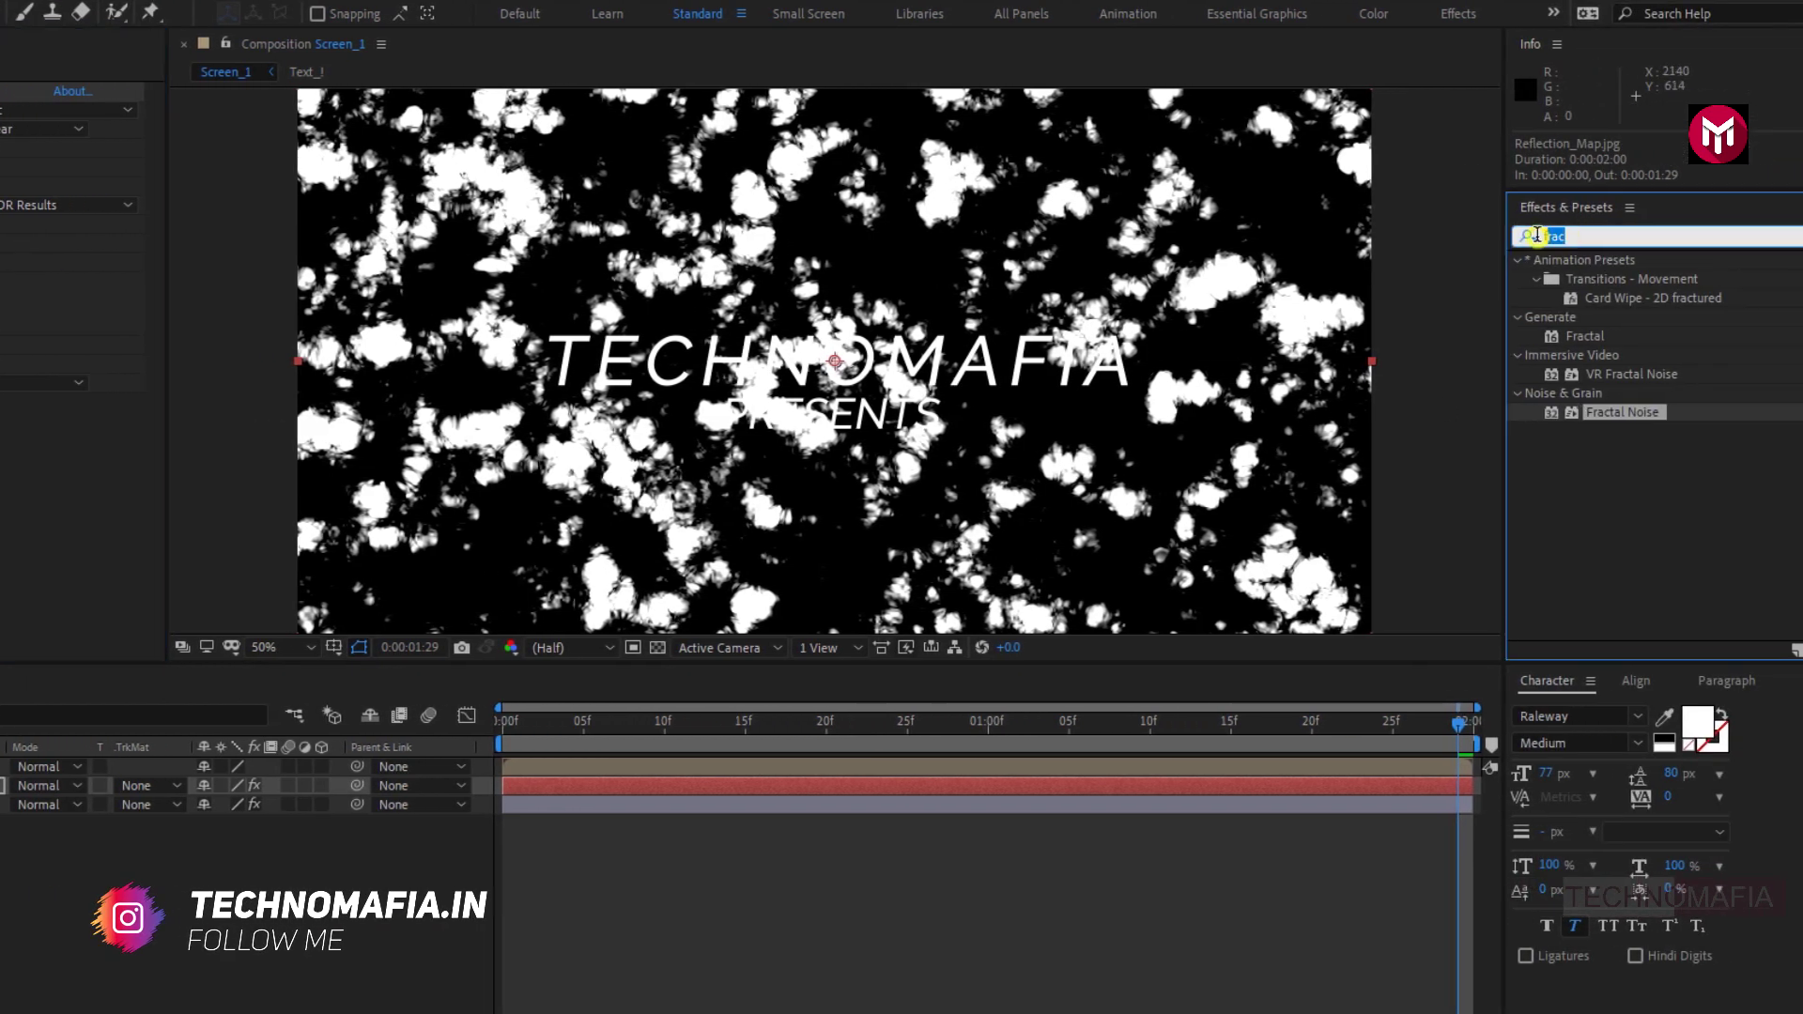
pyautogui.write('gau')
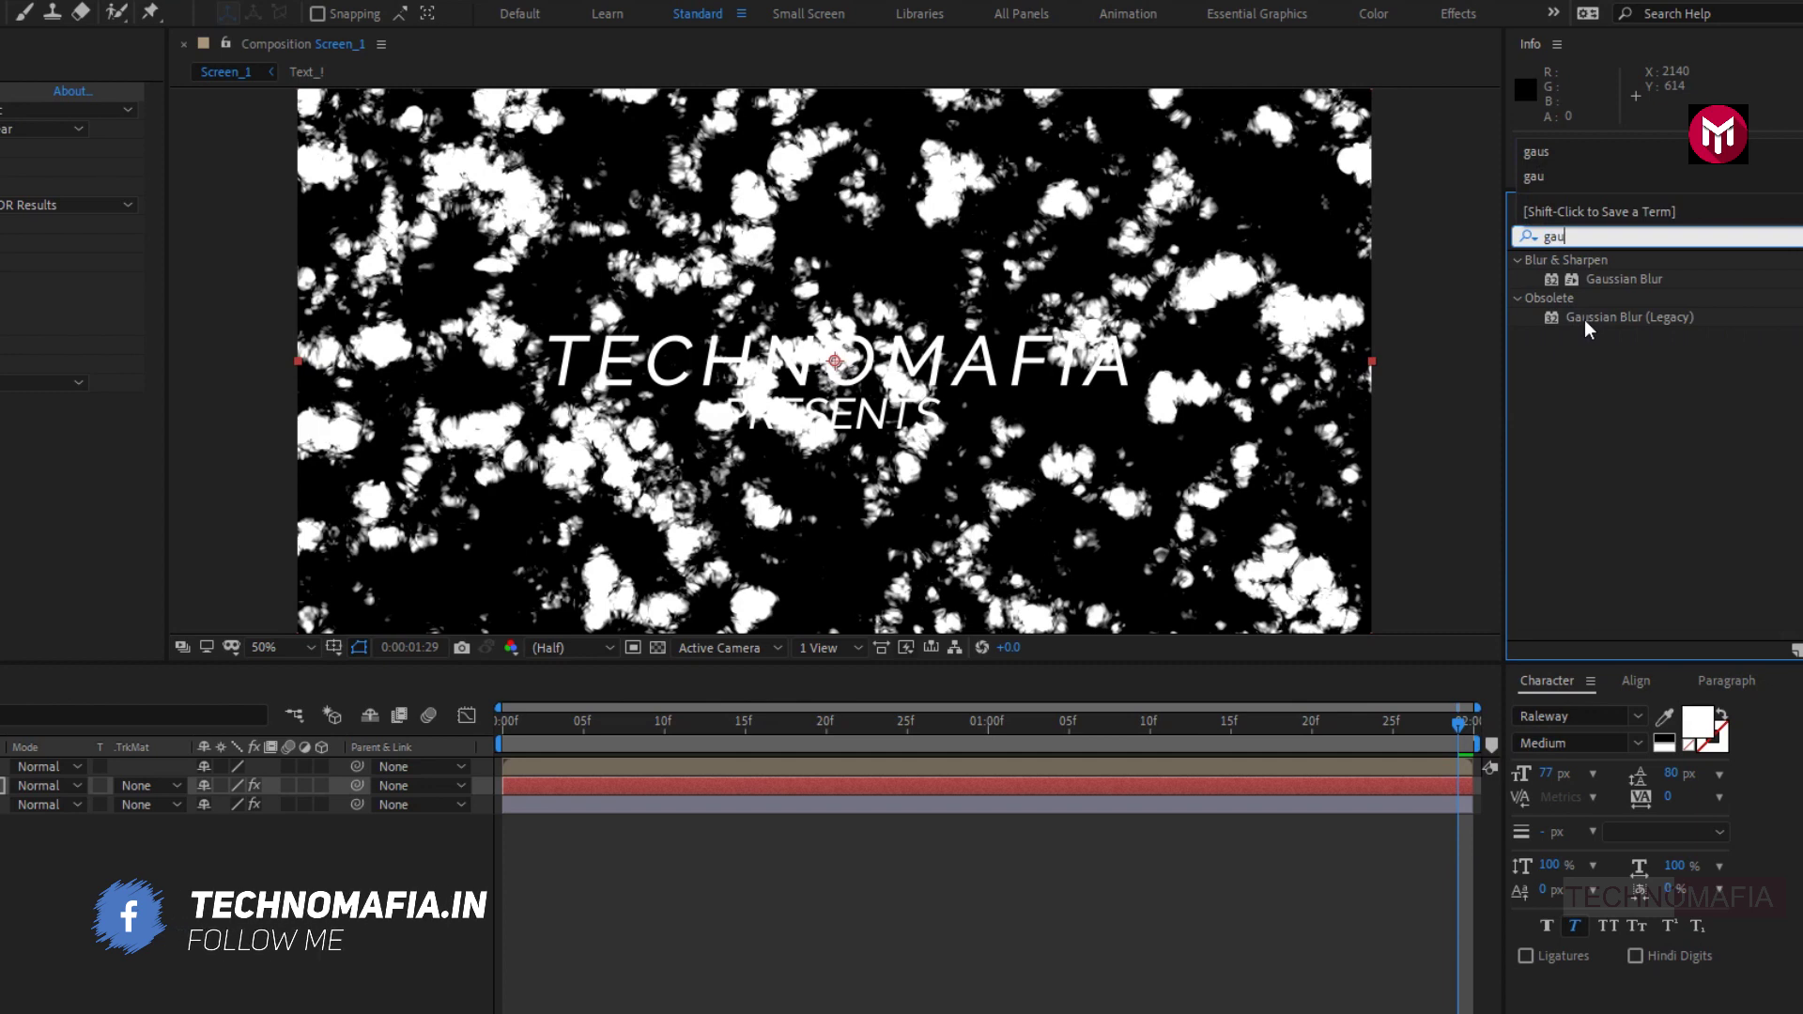
pyautogui.click(1597, 285)
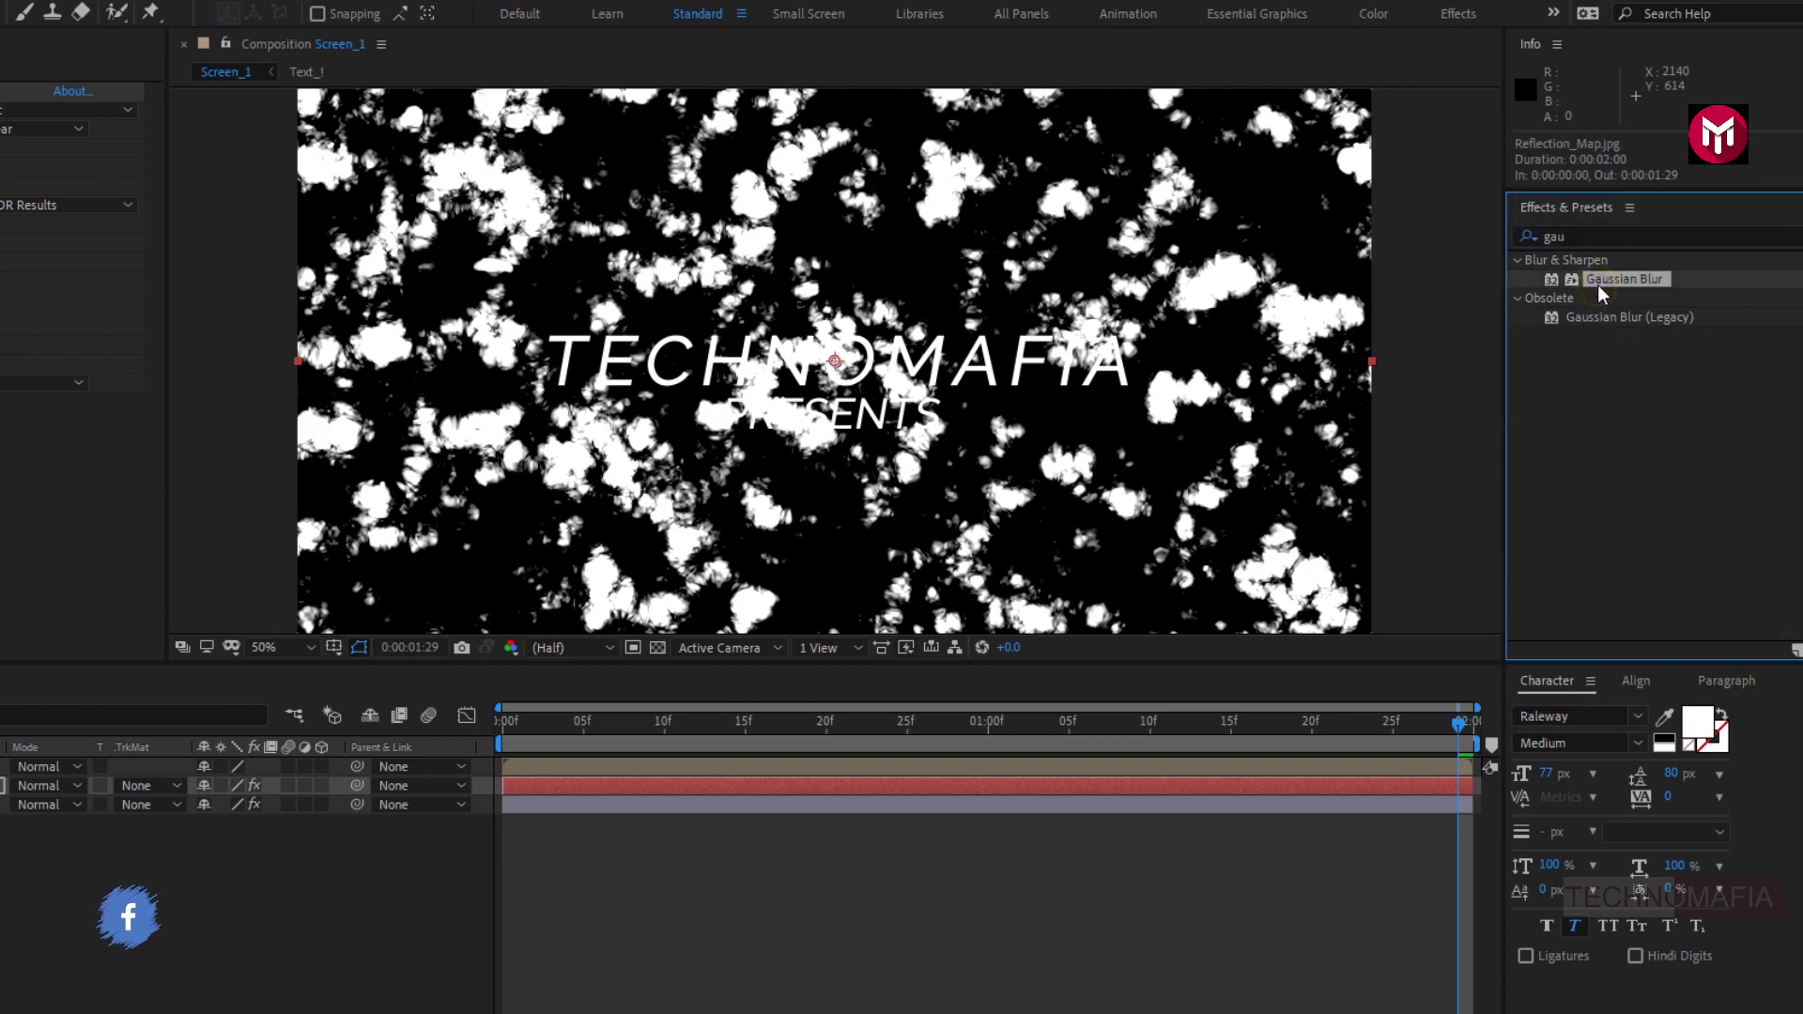
pyautogui.doubleClick(1597, 284)
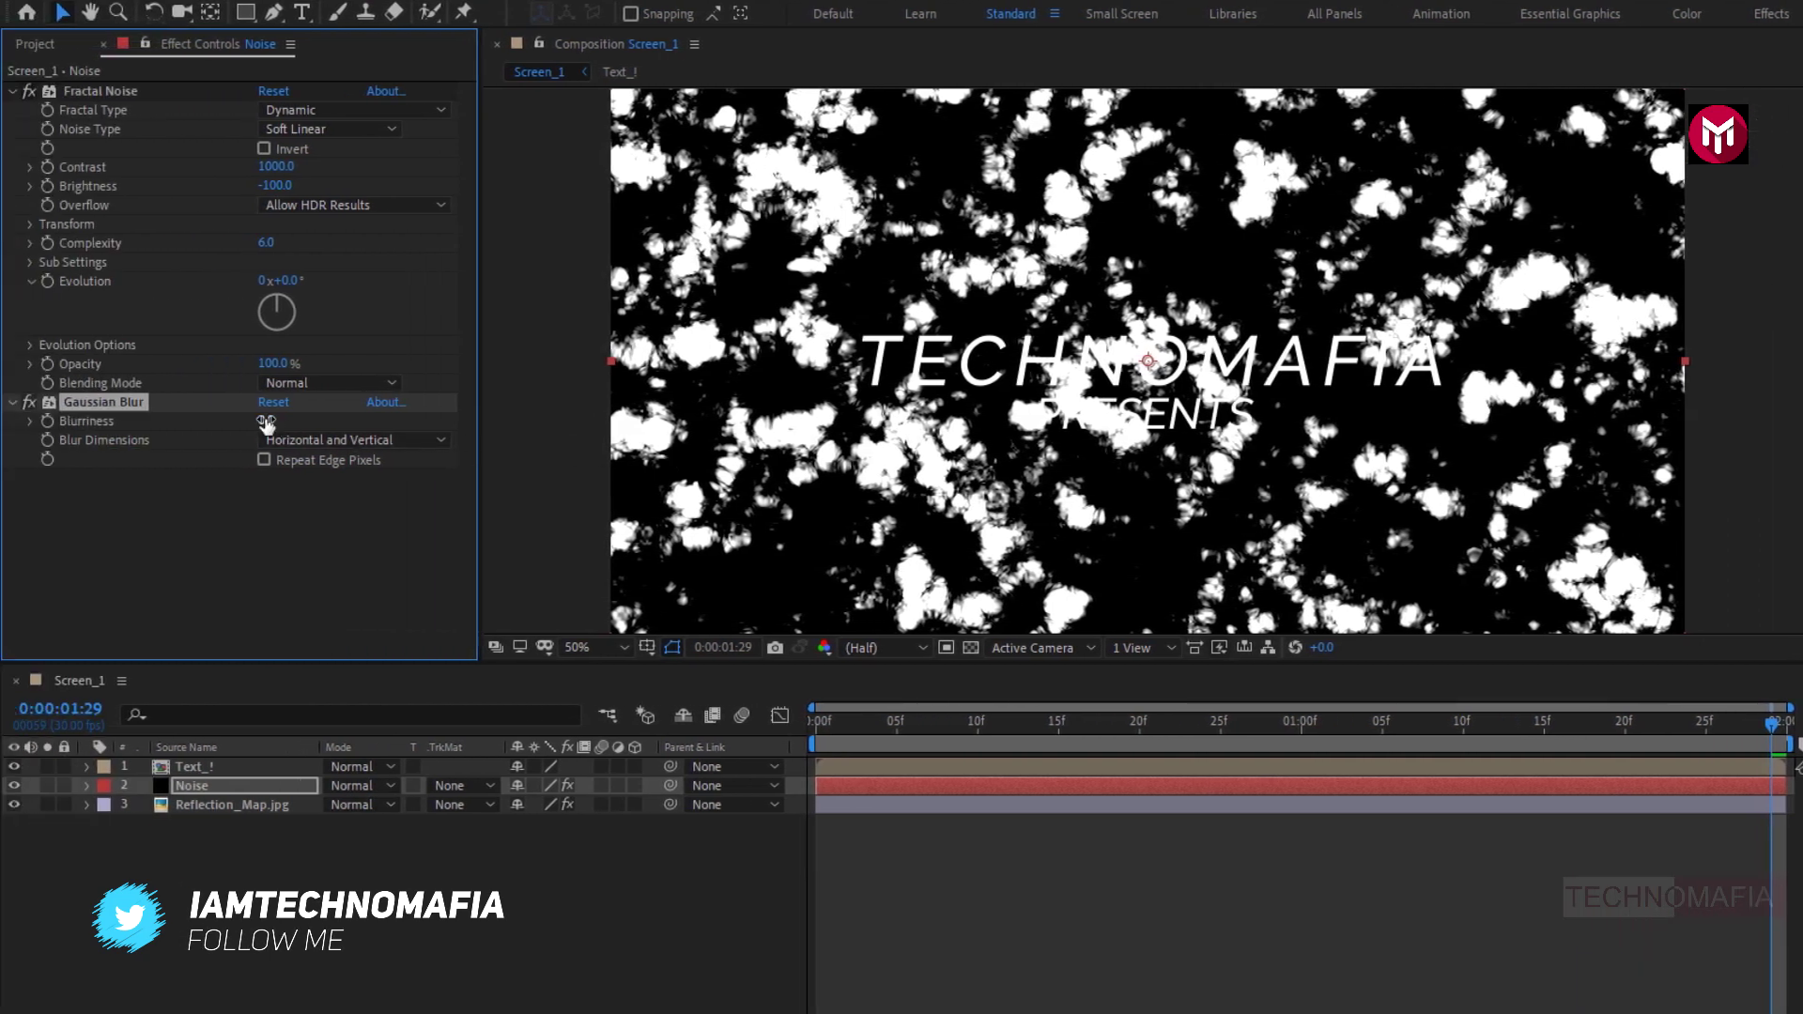
pyautogui.click(266, 423)
pyautogui.write('120')
pyautogui.press('Return')
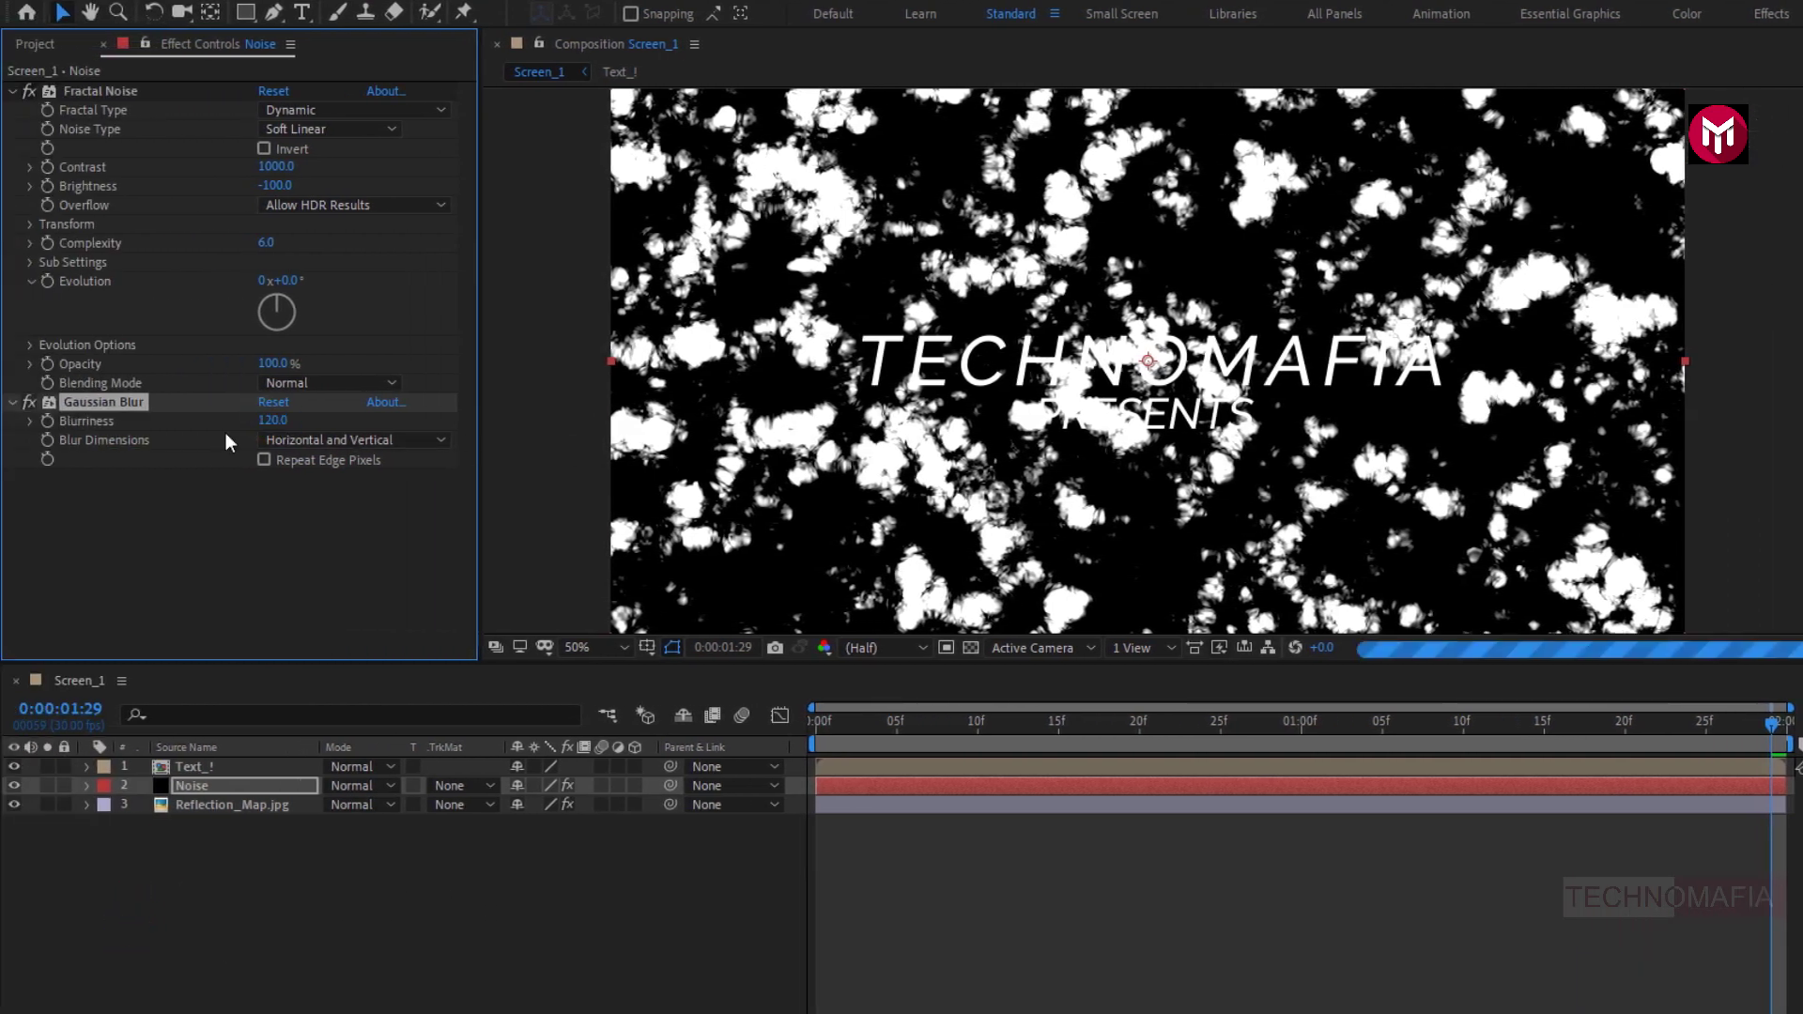
pyautogui.click(296, 439)
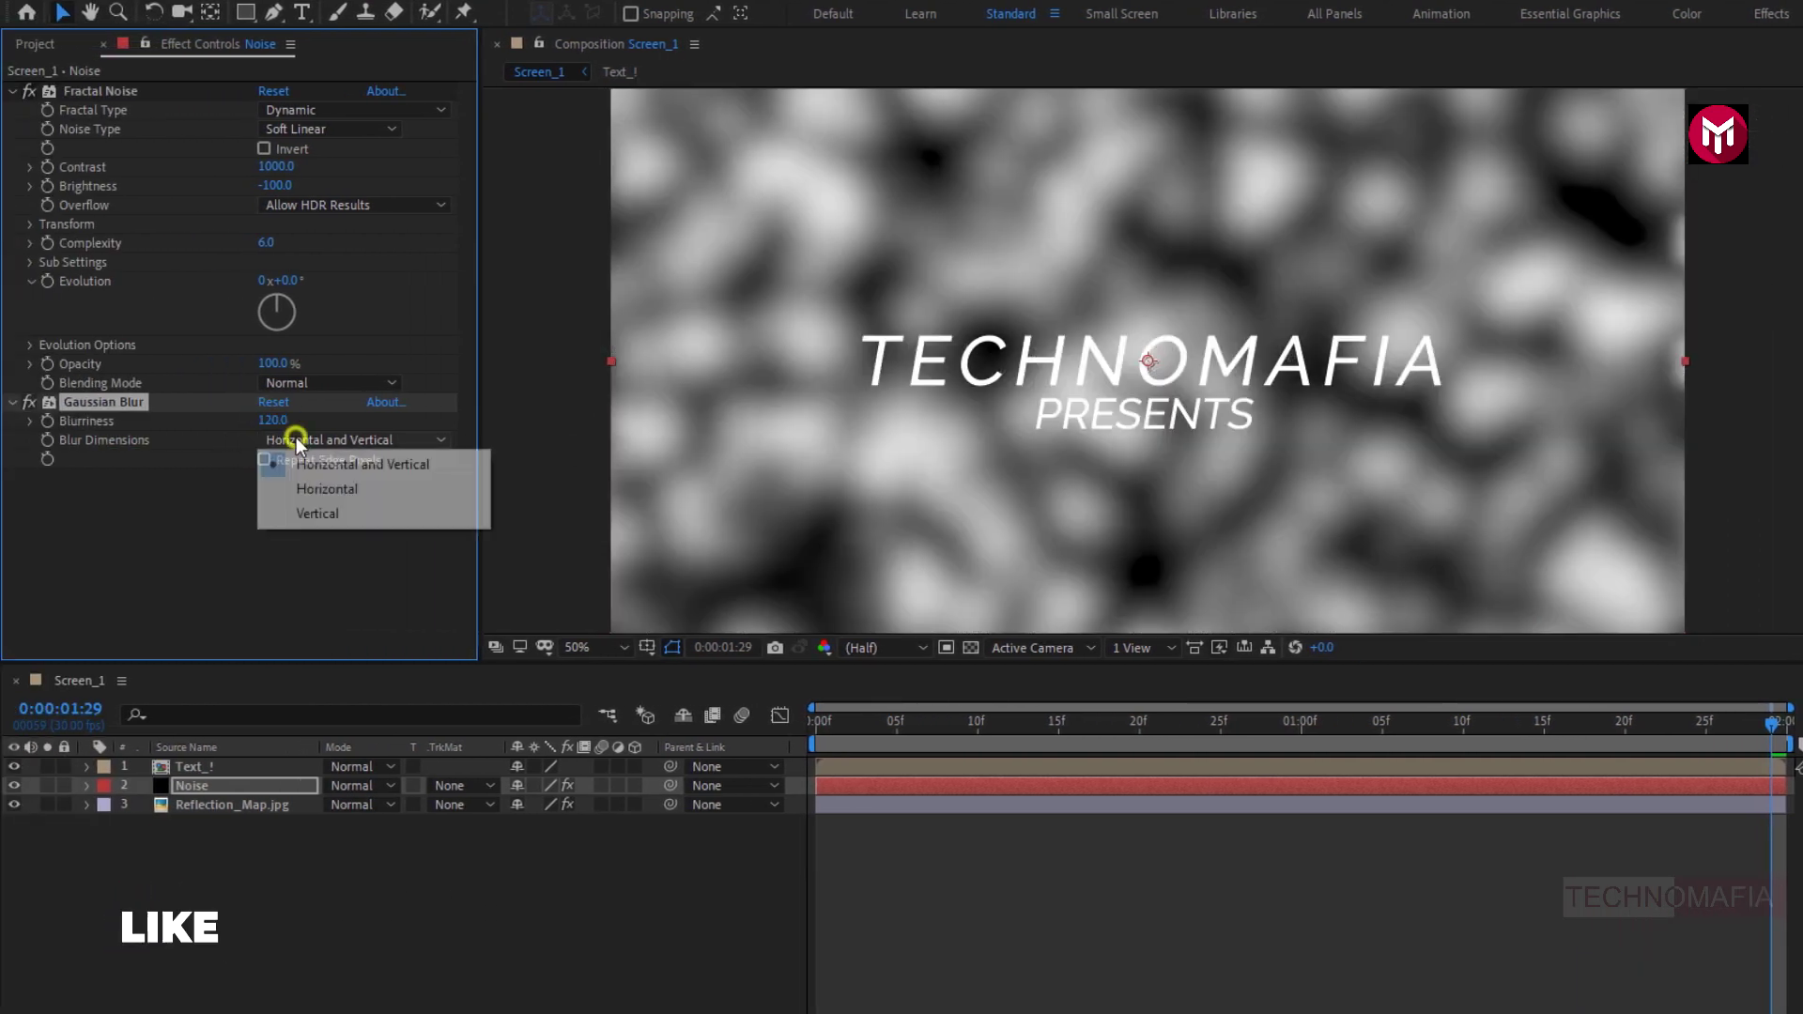
pyautogui.click(301, 511)
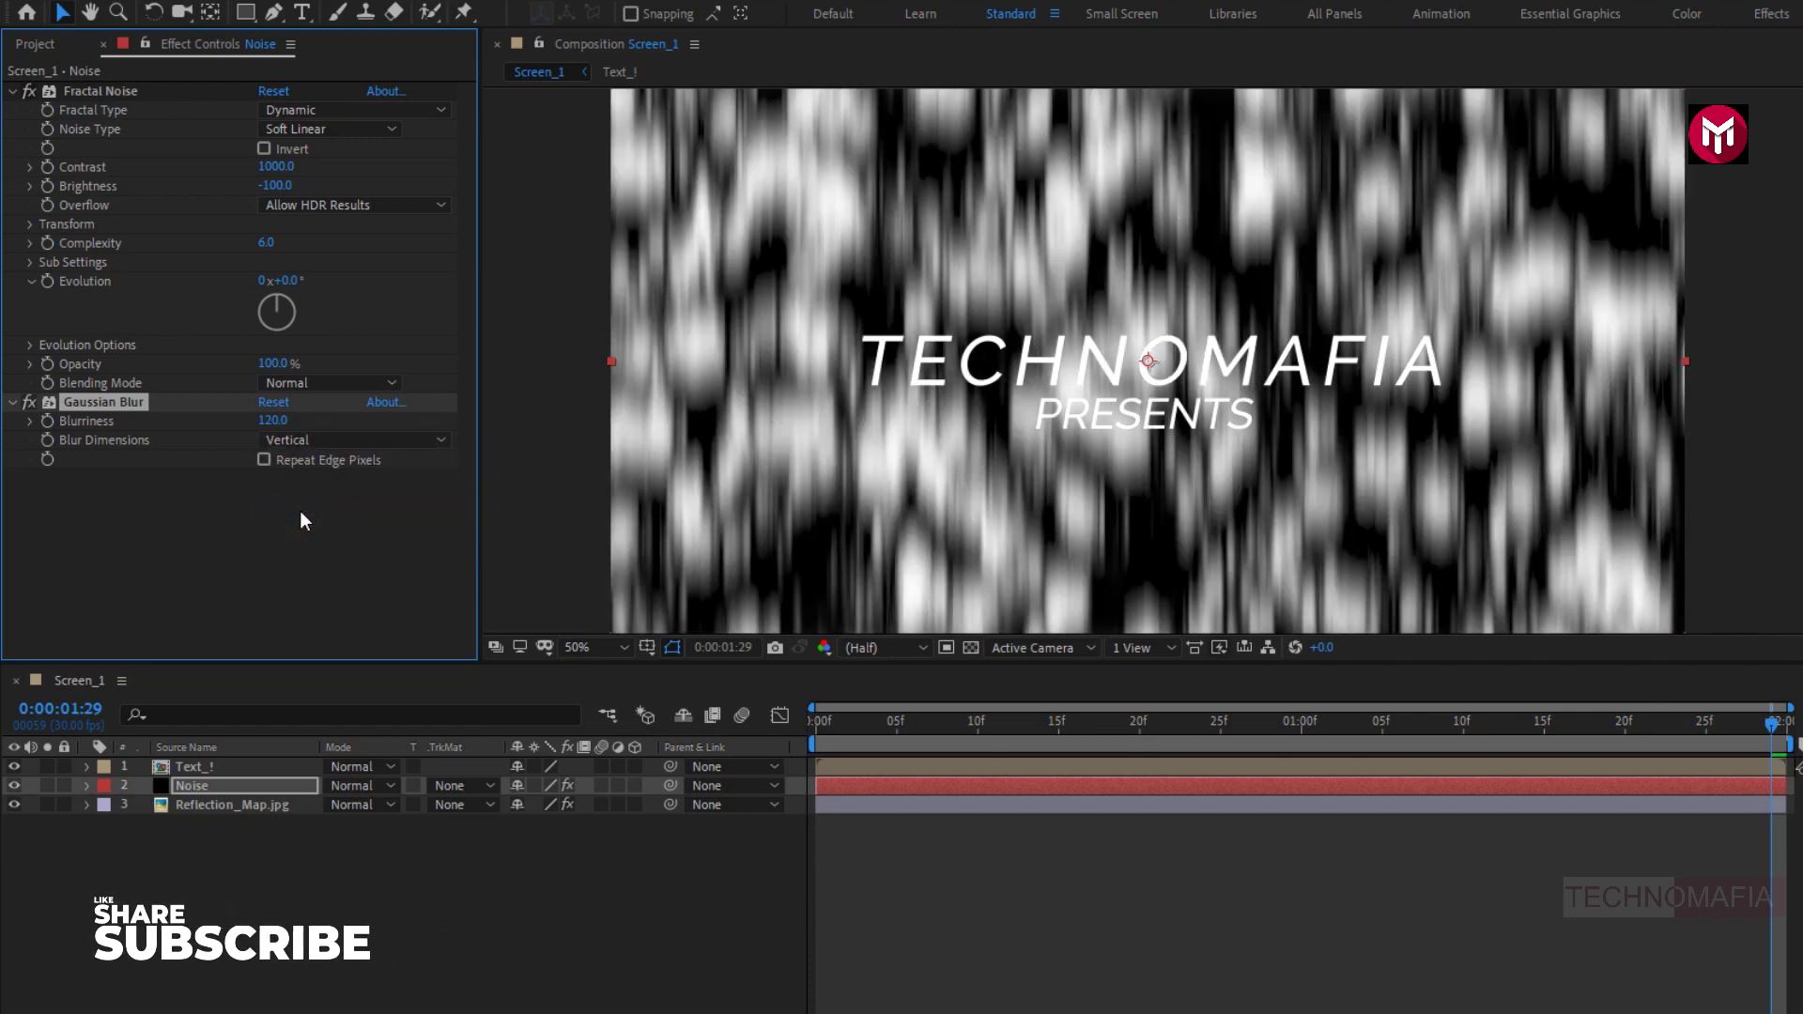
# Set the Noise layer to Screen blending and add Reflection_Map to the selection.
pyautogui.click(346, 785)
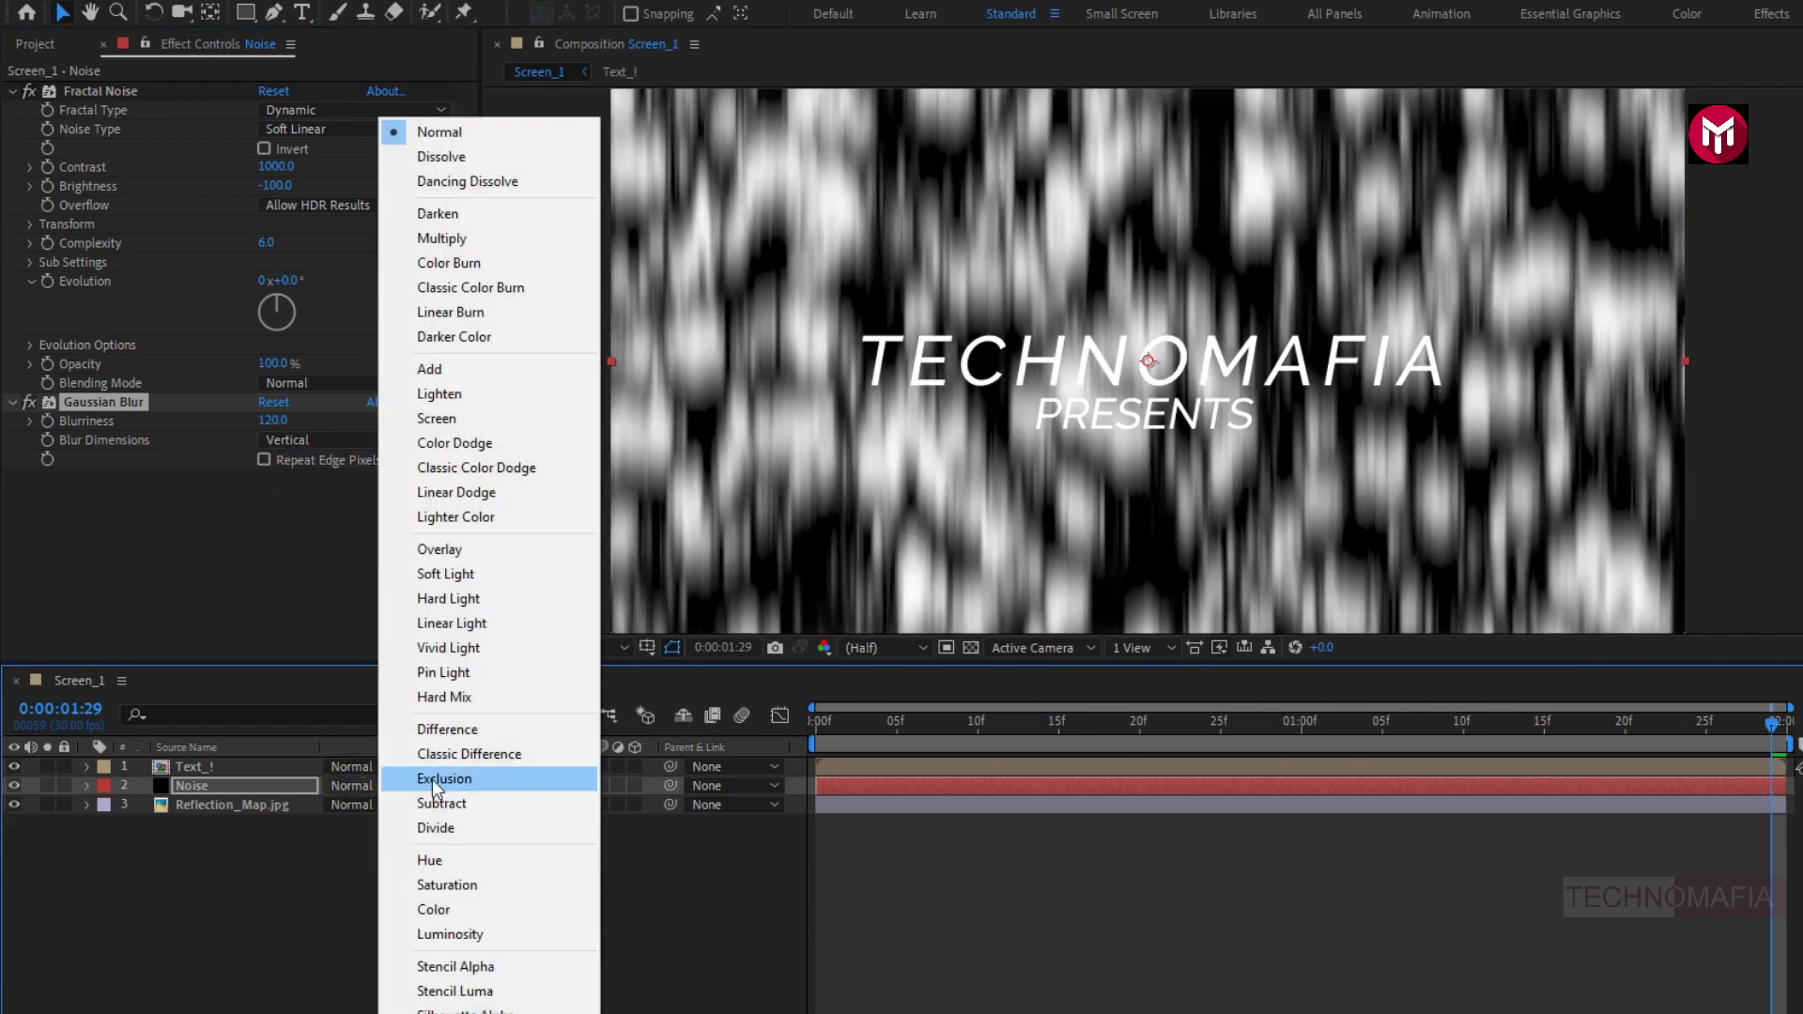
pyautogui.click(449, 420)
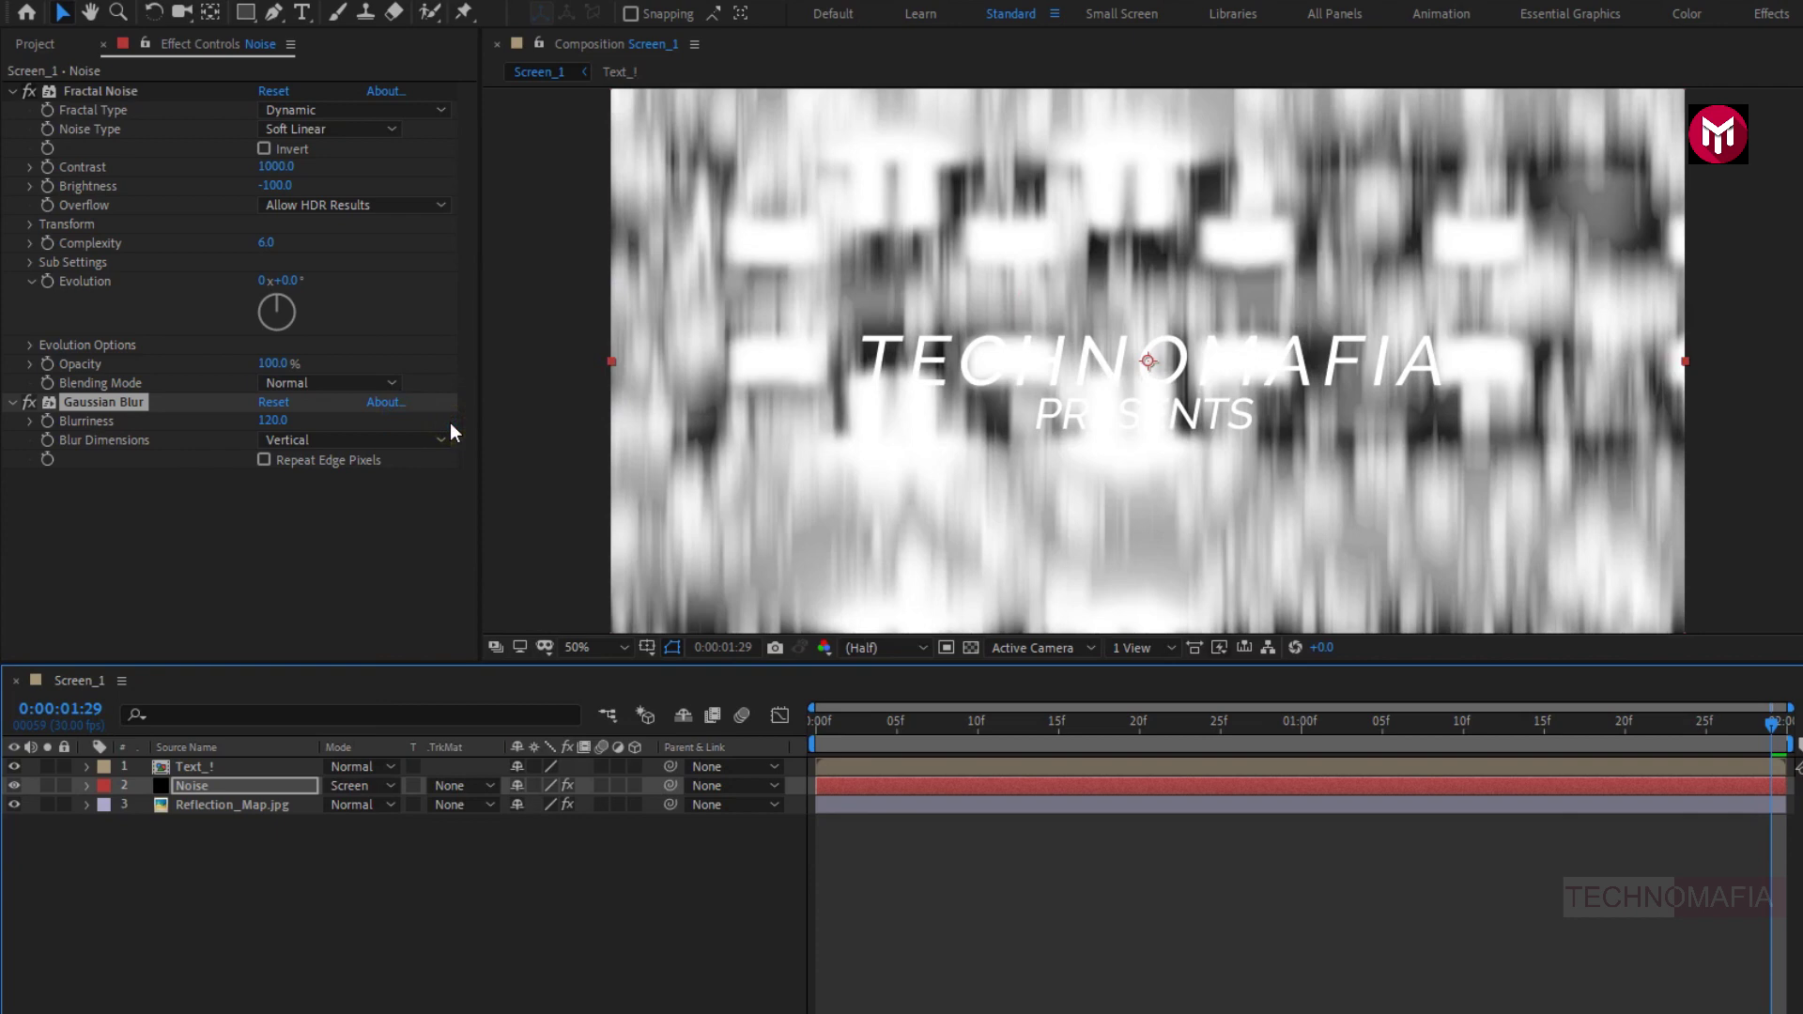
pyautogui.keyDown('shift'); pyautogui.click(234, 803); pyautogui.keyUp('shift')
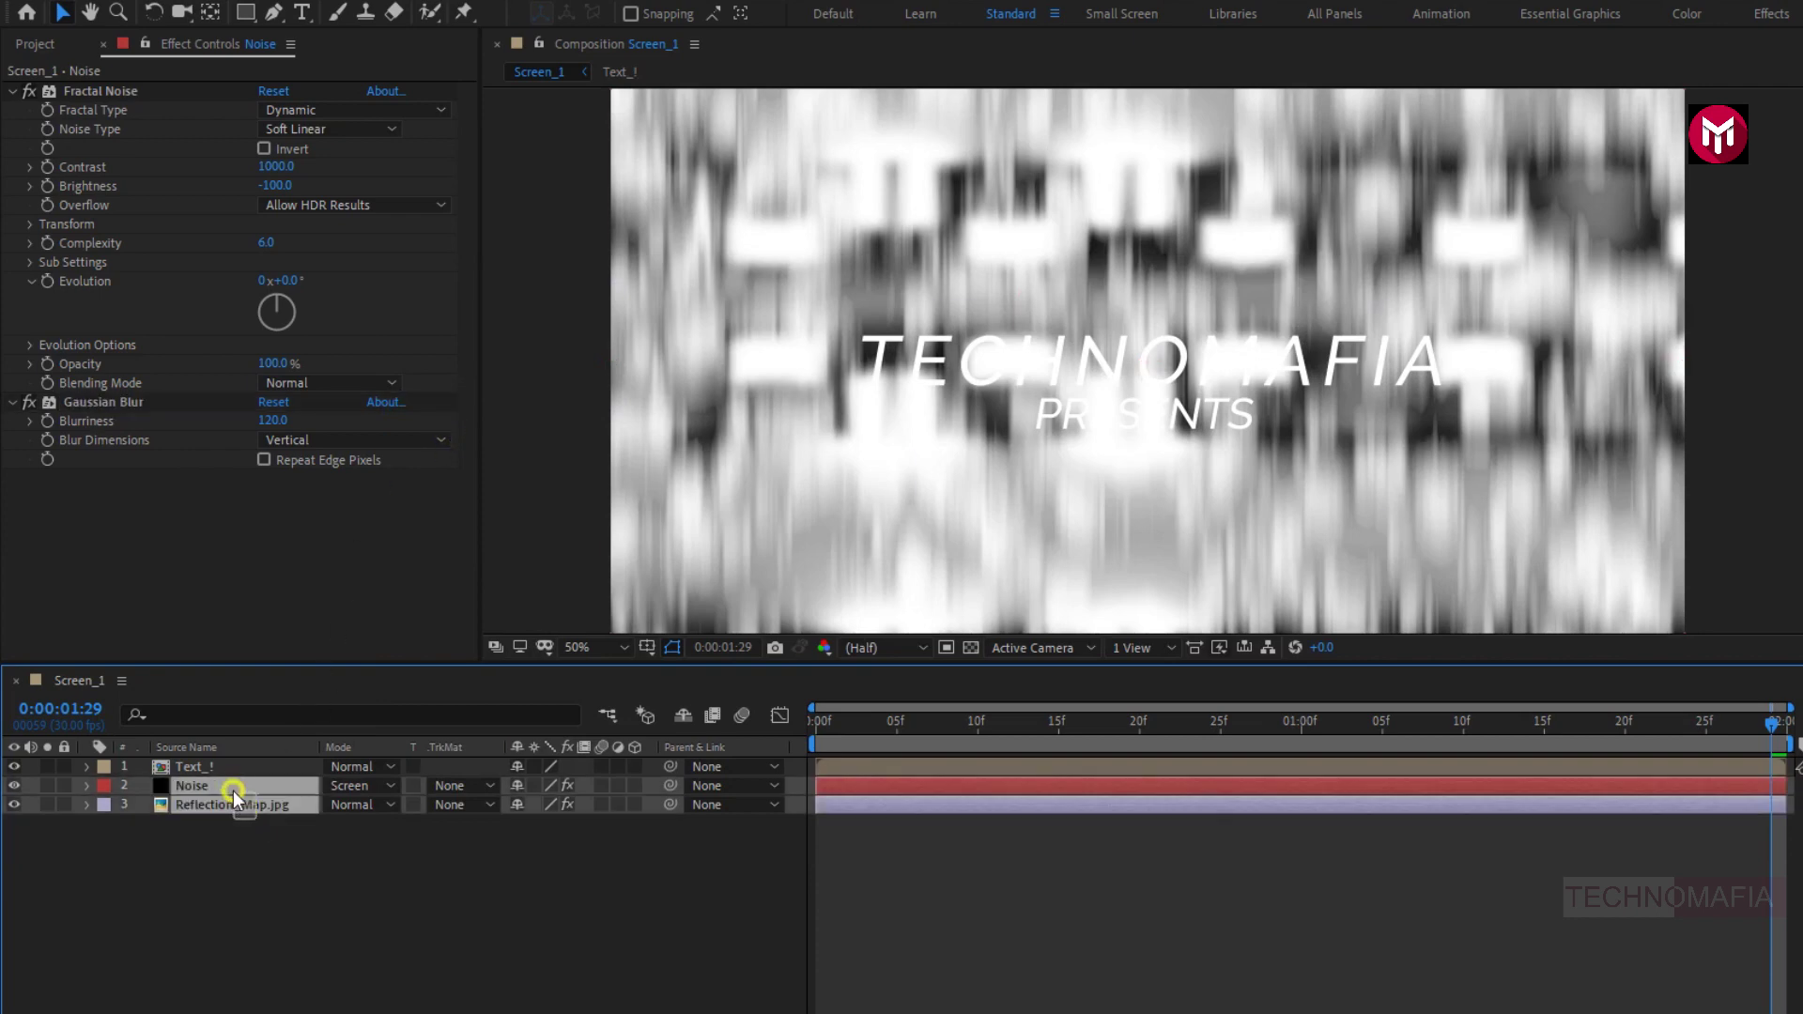
# Pre-compose the selected Noise and Reflection_Map layers into a composition named Reflection.
pyautogui.rightClick(230, 783)
pyautogui.click(278, 688)
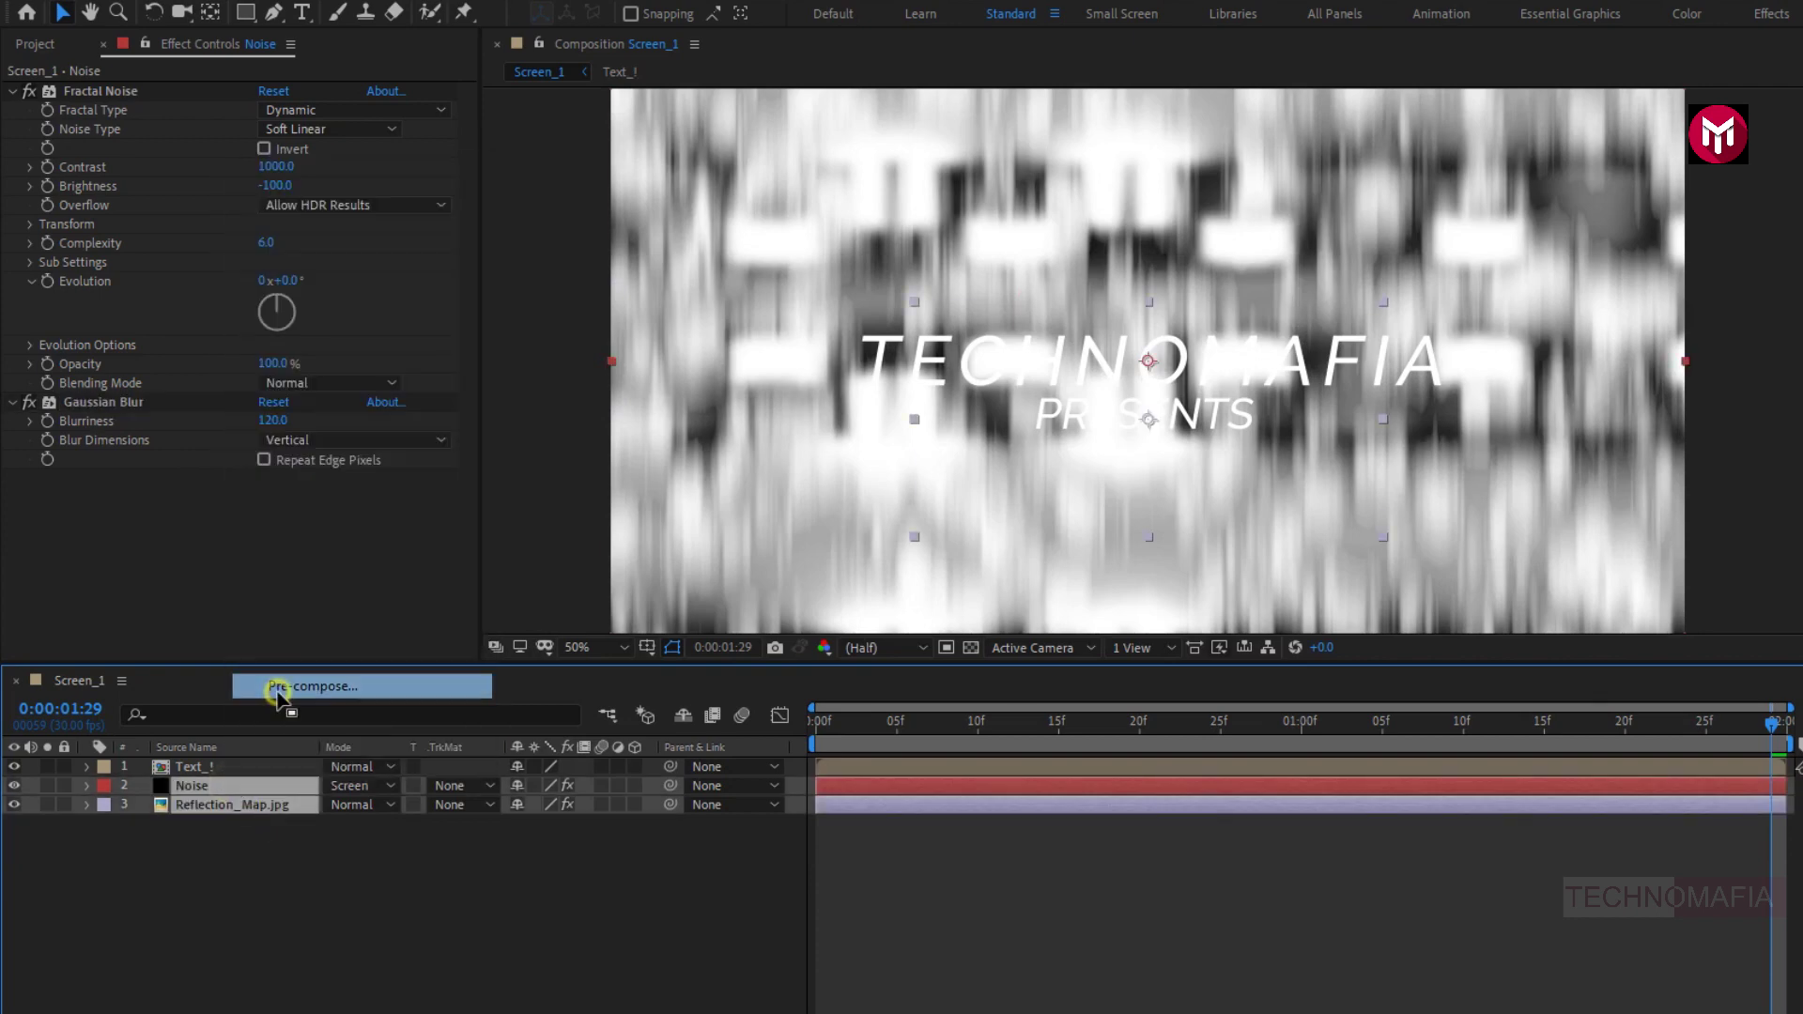
pyautogui.write('Reflection')
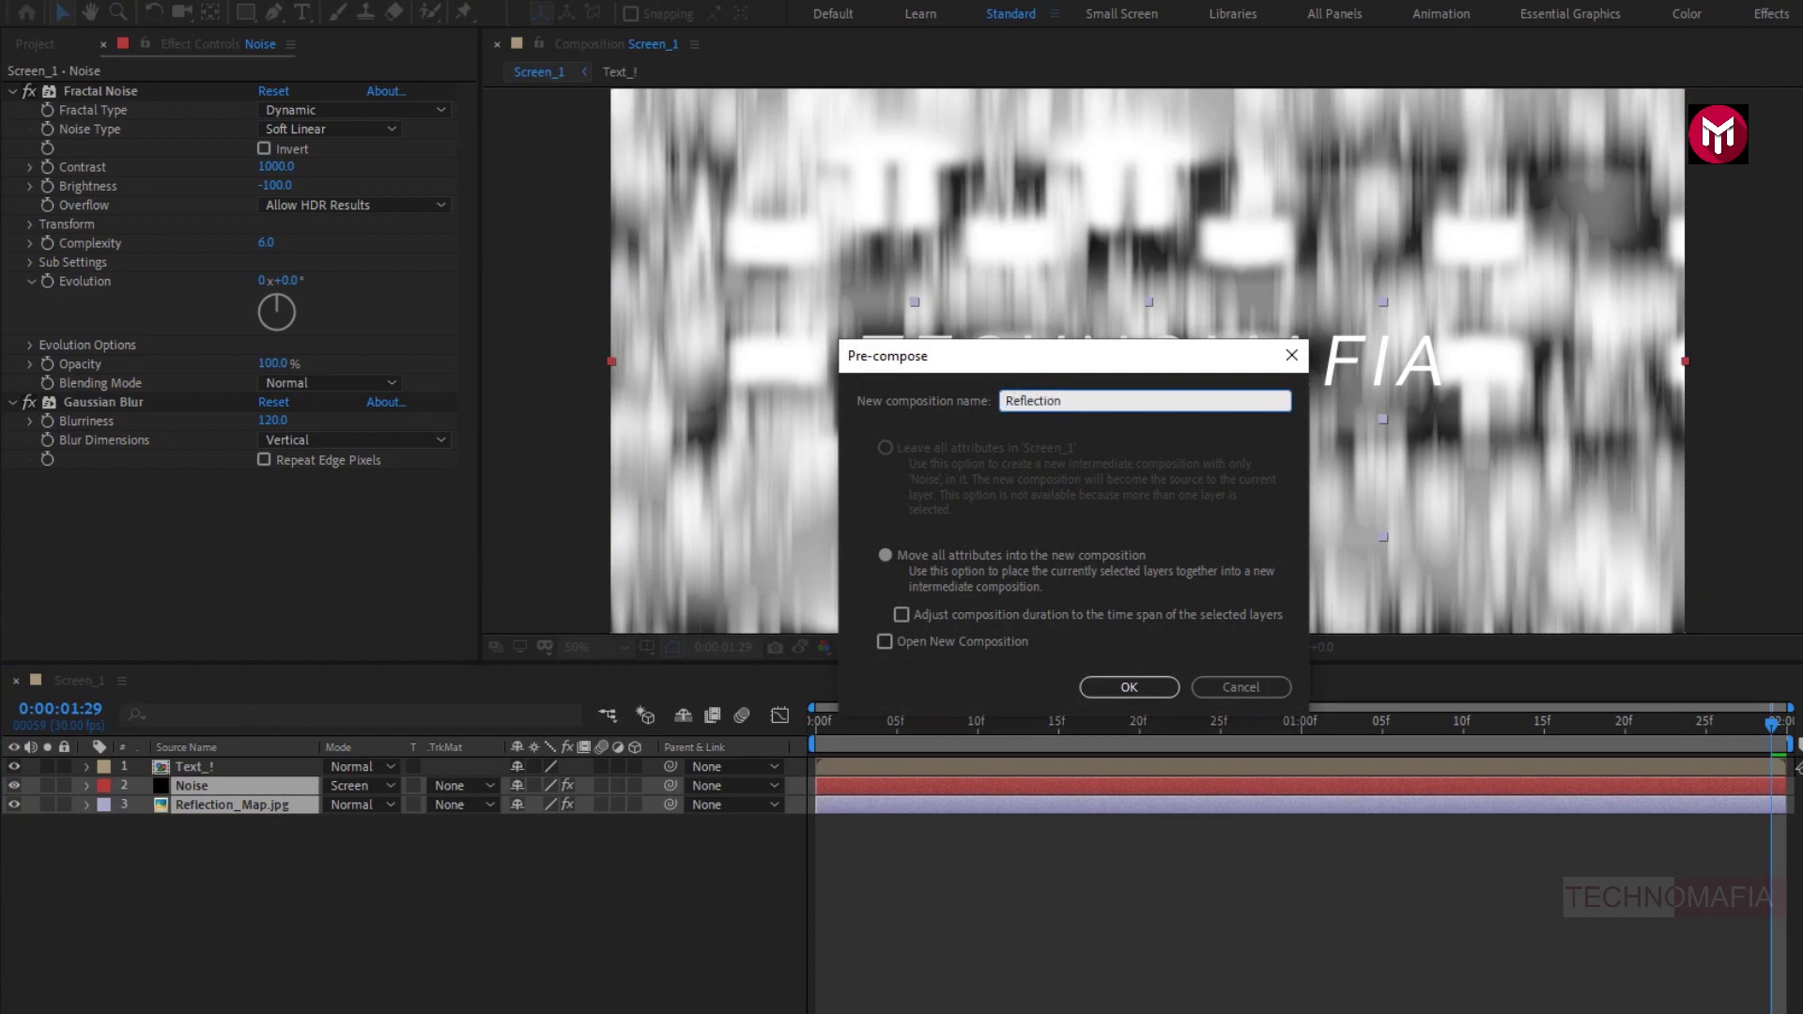
pyautogui.click(1108, 687)
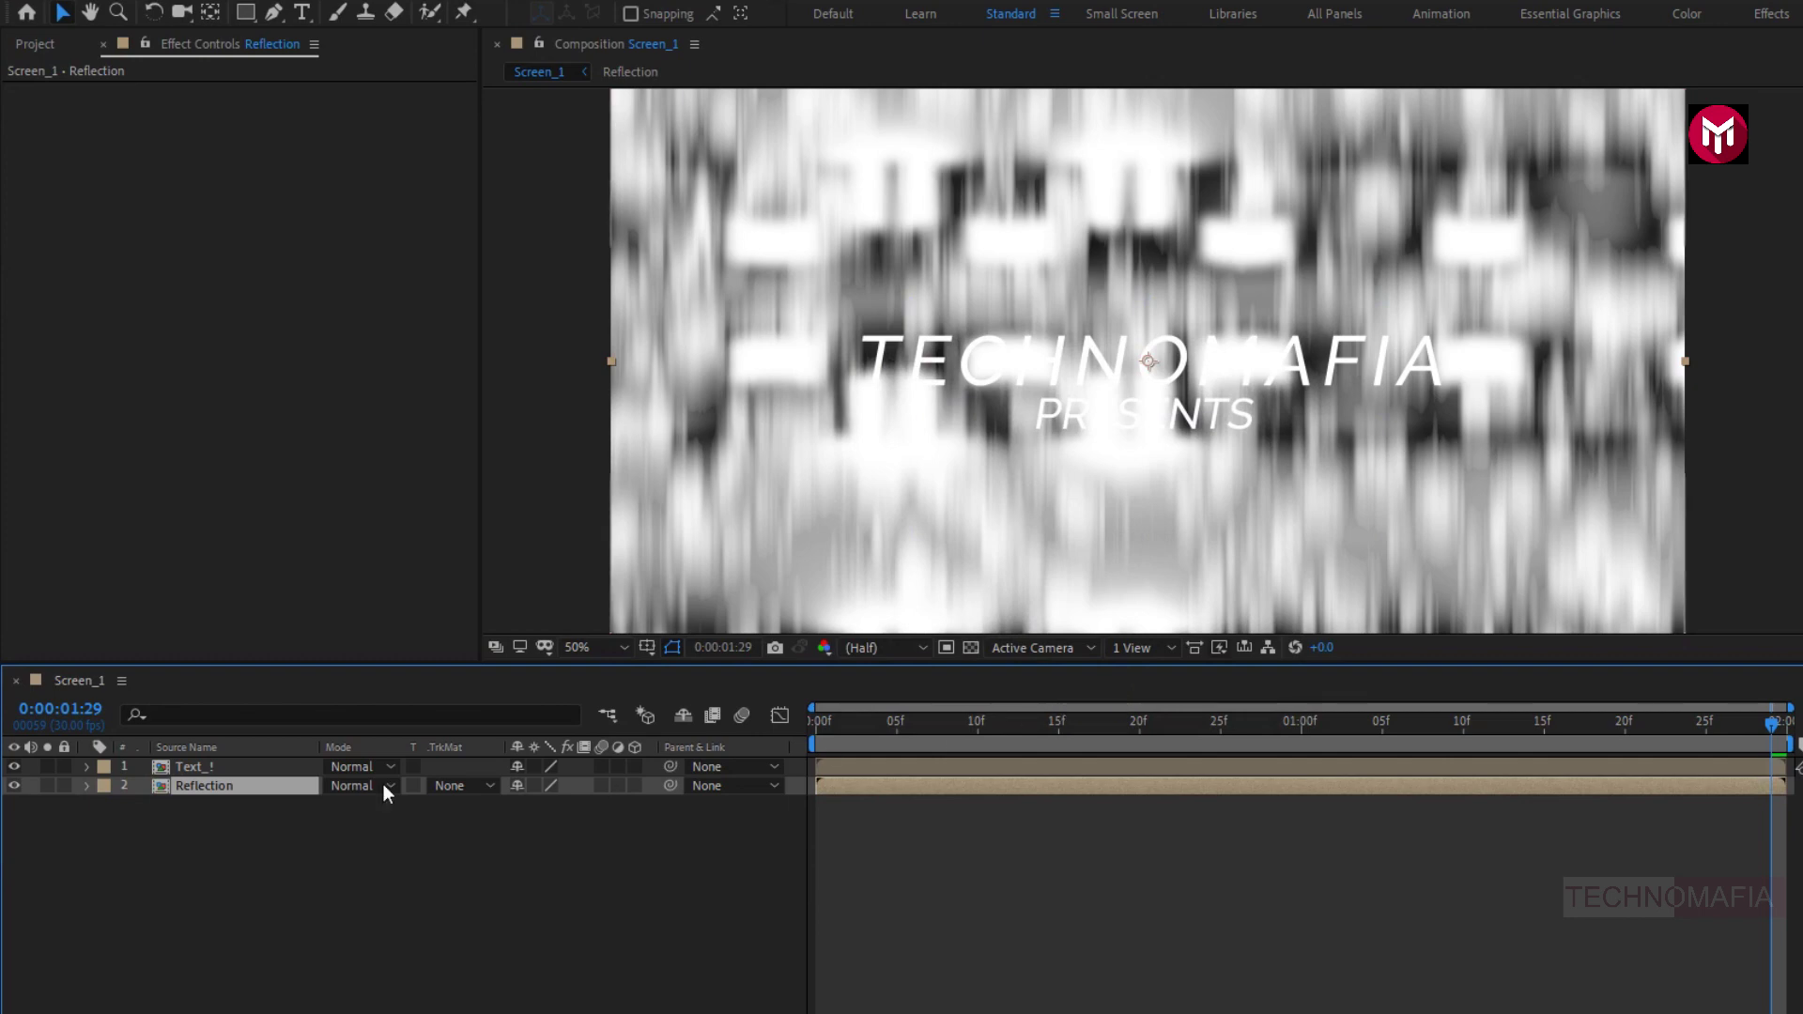
# Matte the Reflection layer by Text_! alpha and search the effects for 'cc bl'.
pyautogui.click(449, 787)
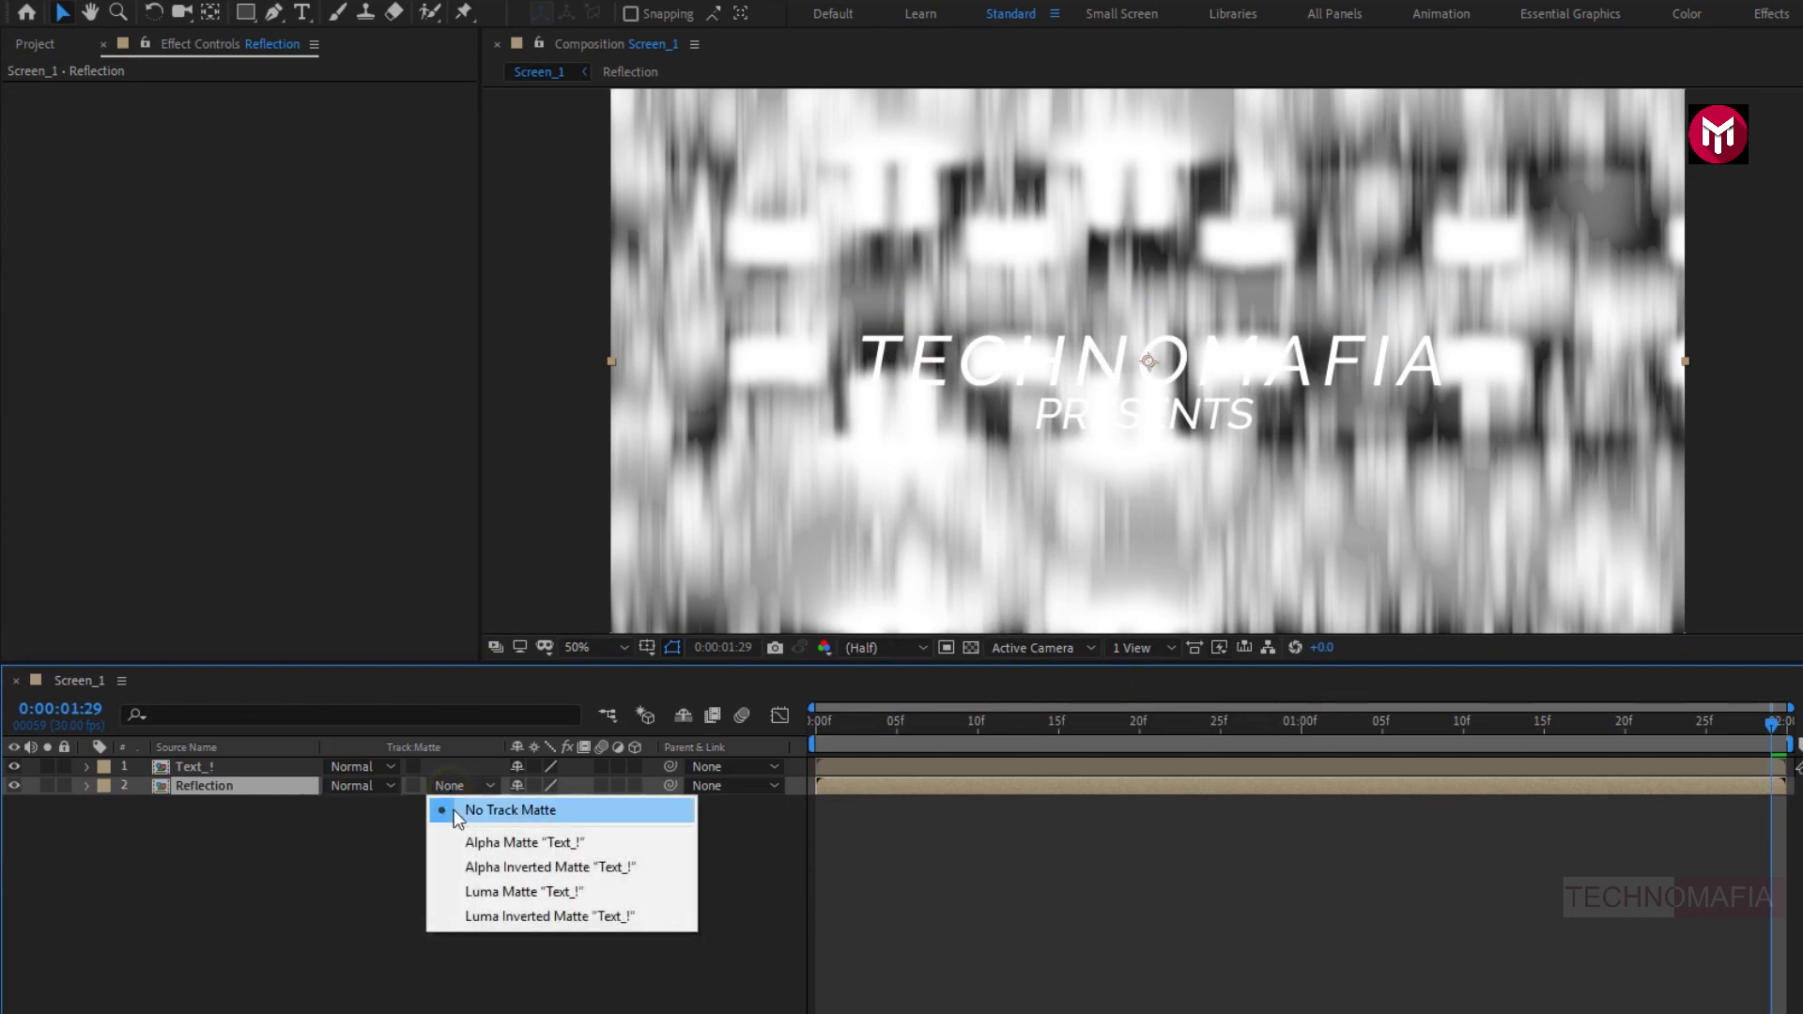
pyautogui.click(458, 839)
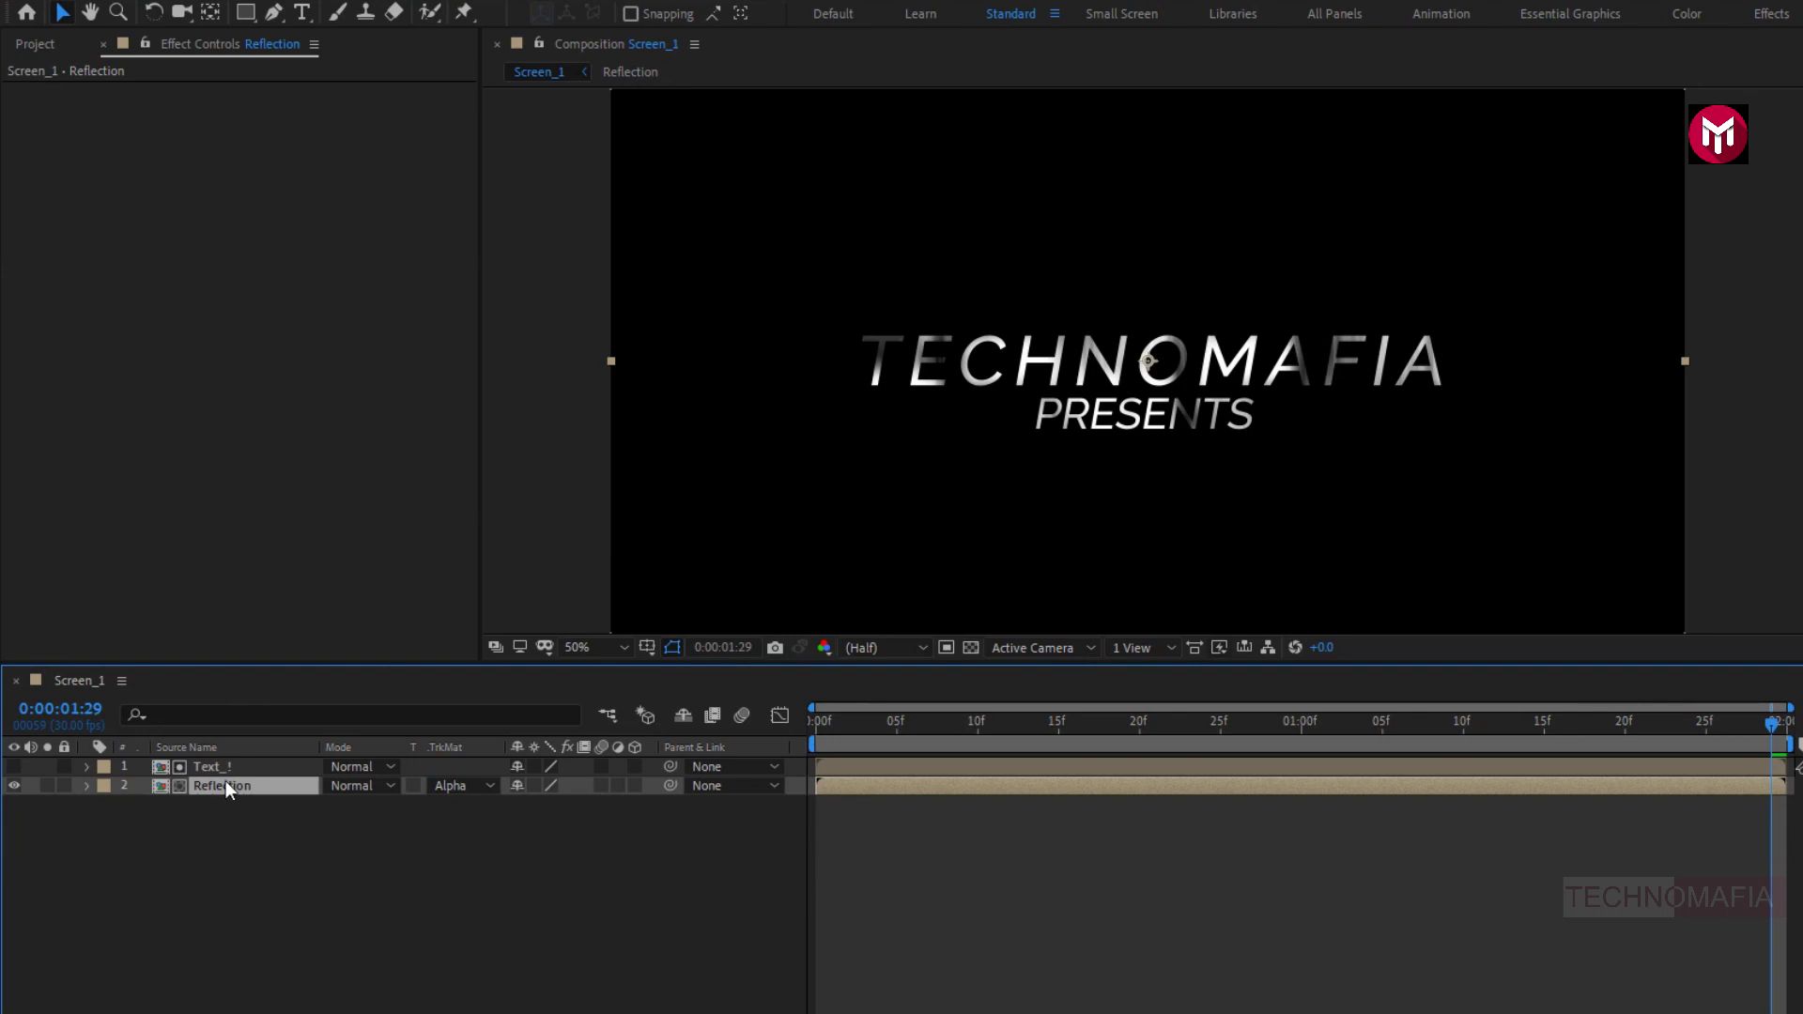
pyautogui.click(1518, 246)
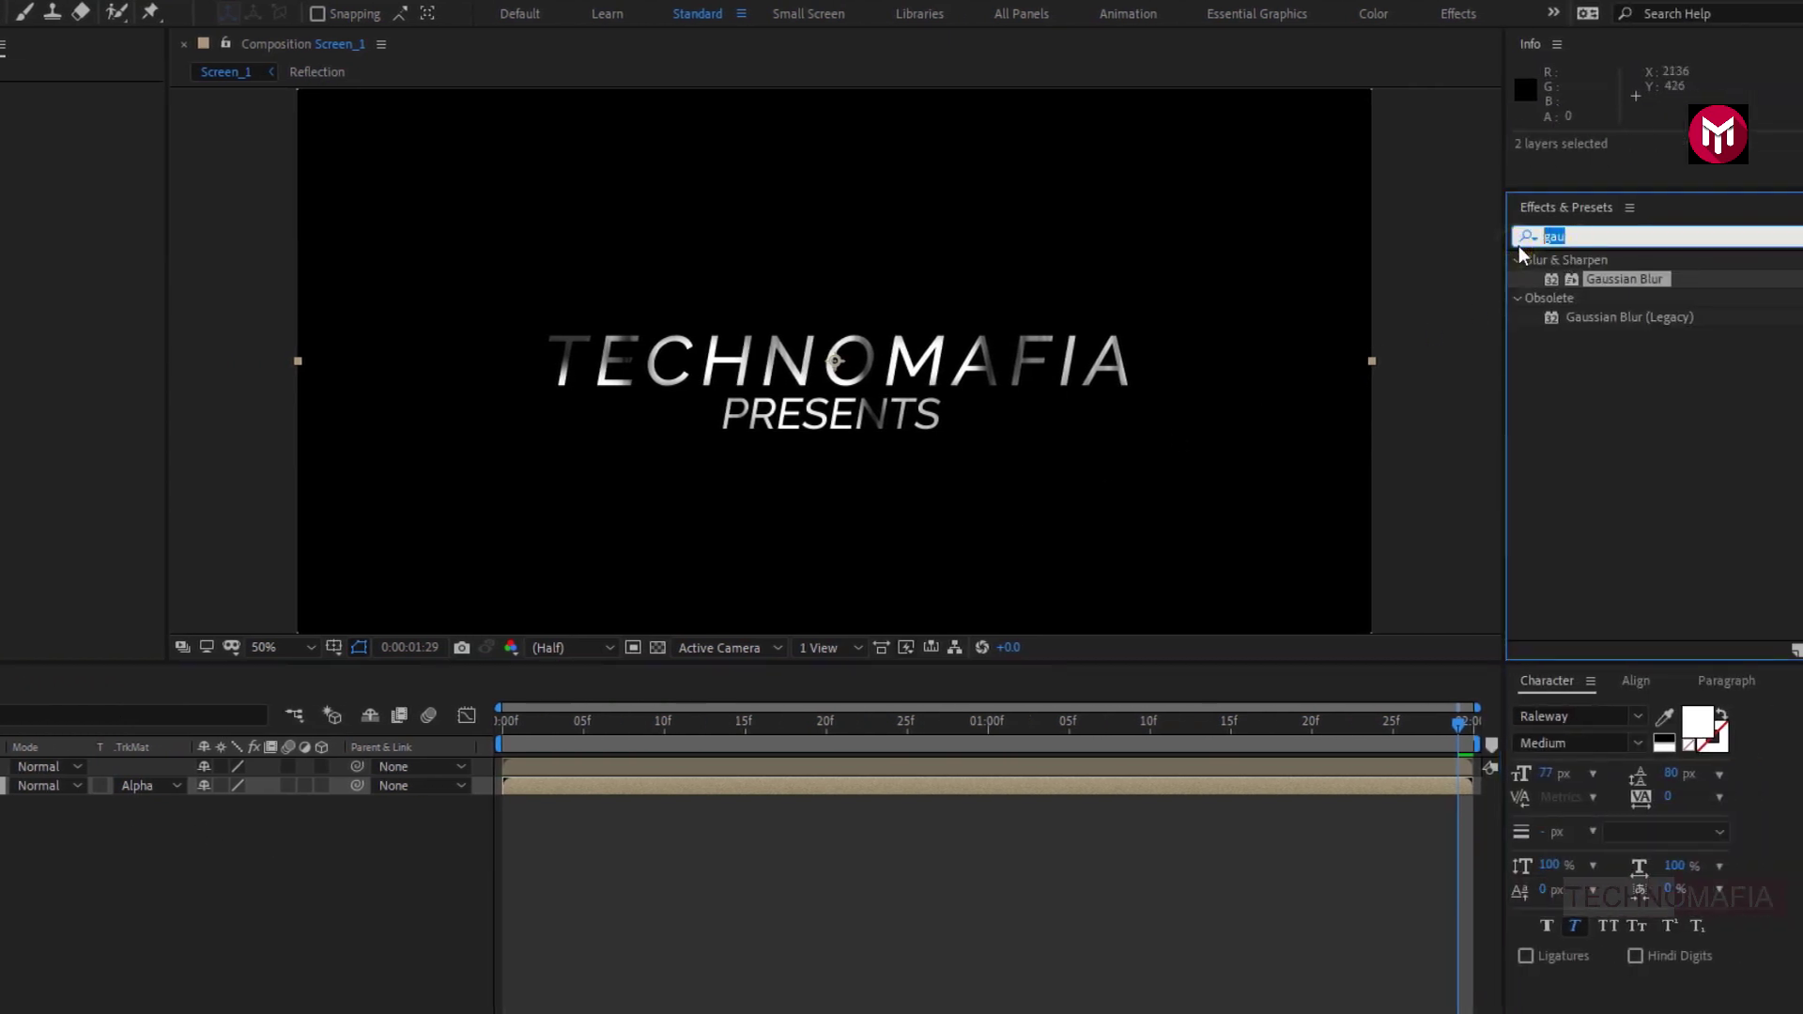
pyautogui.write('cc bl')
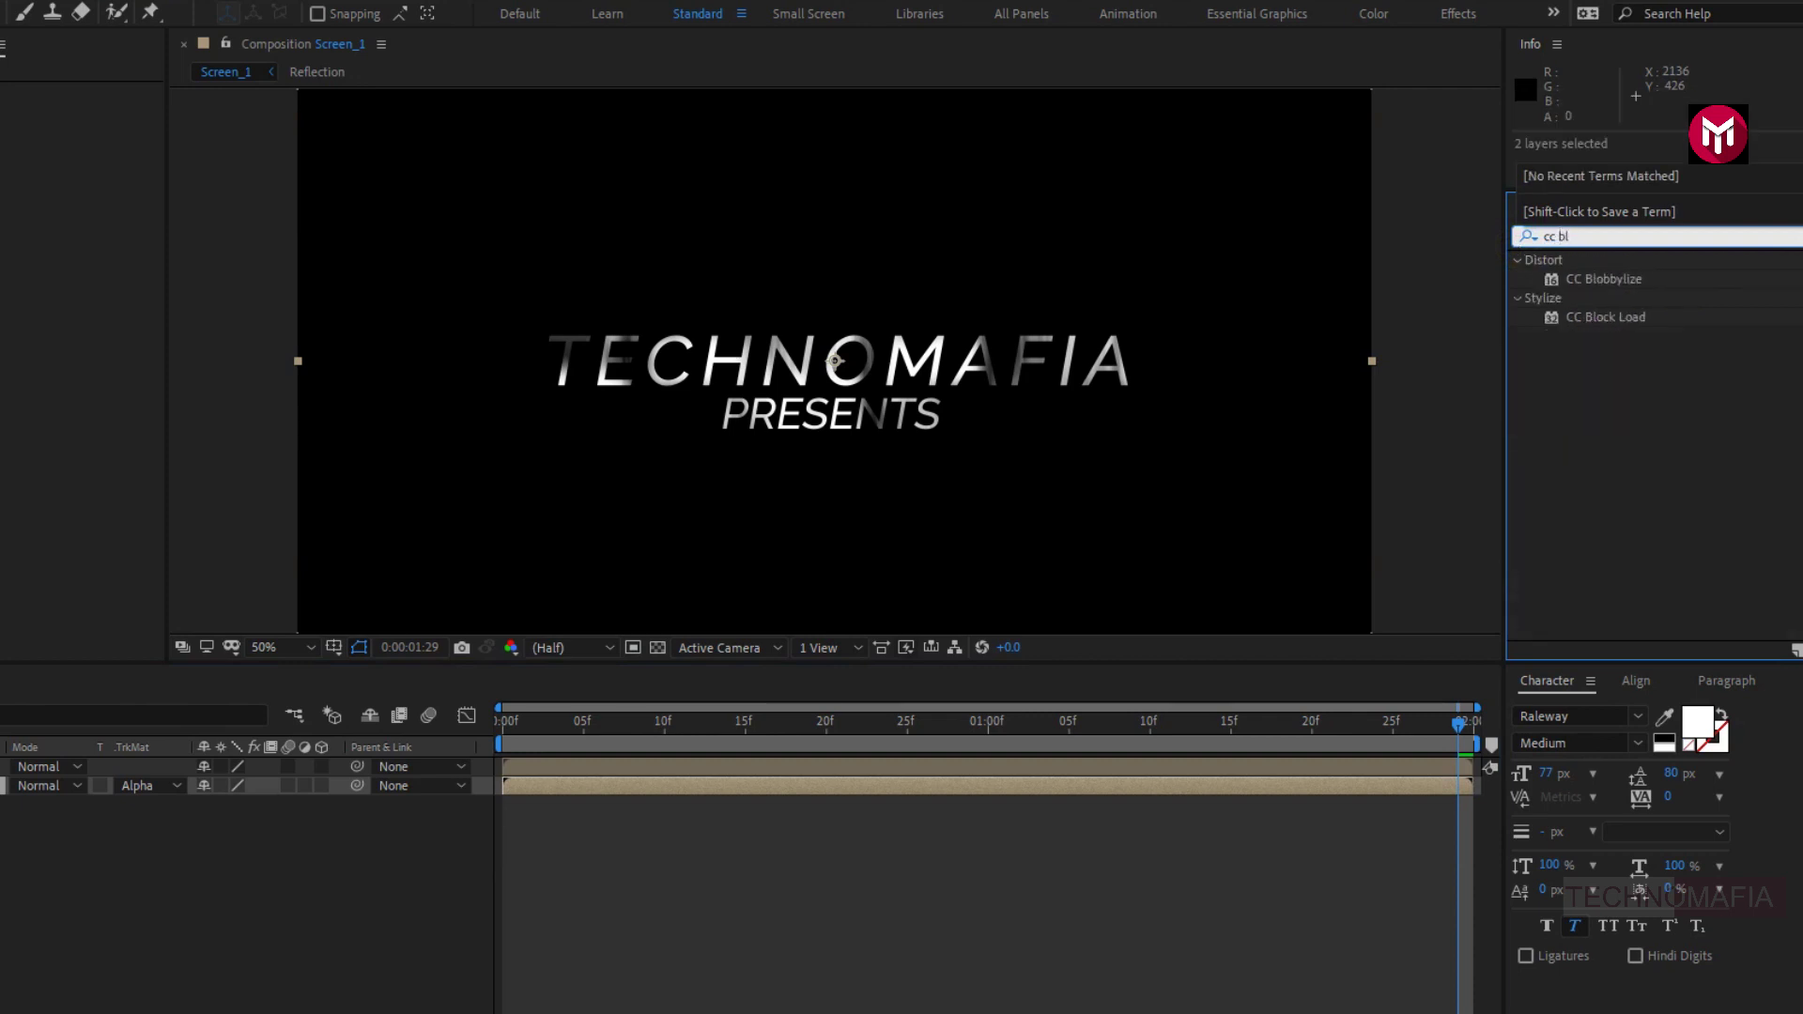
# Apply CC Blobbylize using Text_! Alpha as the blob layer, Softness 3, Cut Away 0.
pyautogui.doubleClick(1603, 280)
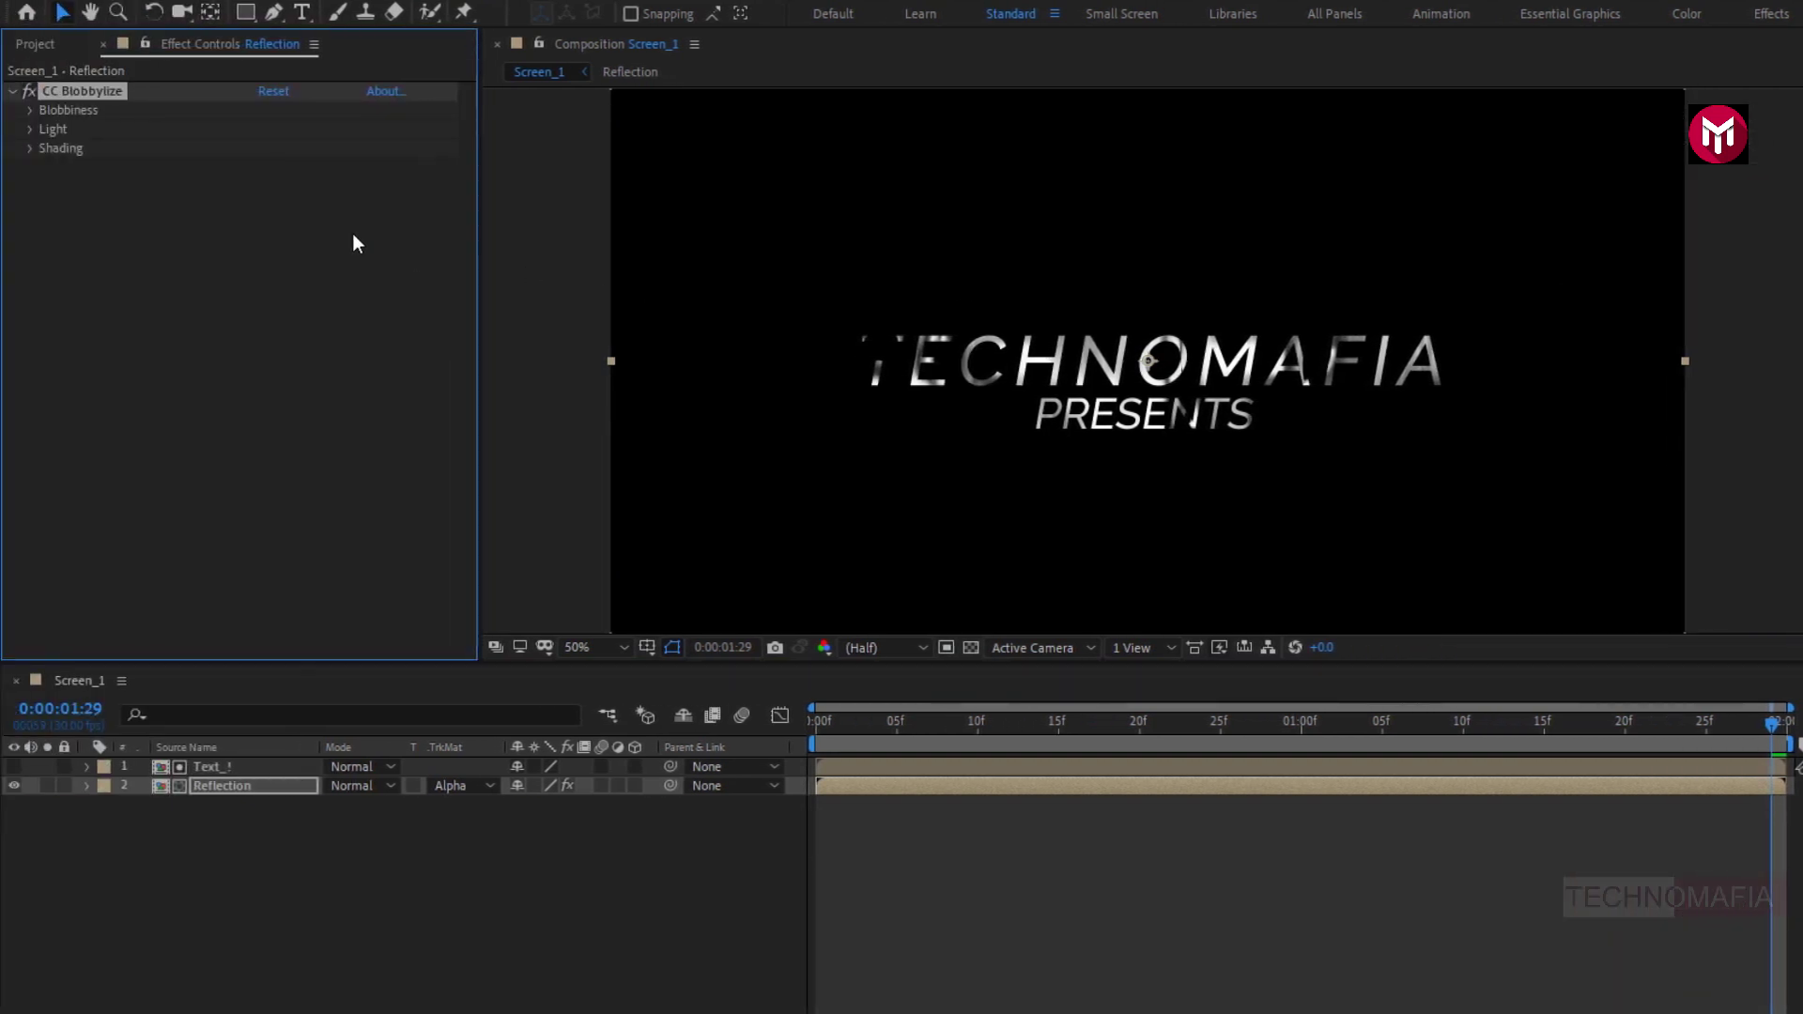
pyautogui.click(31, 110)
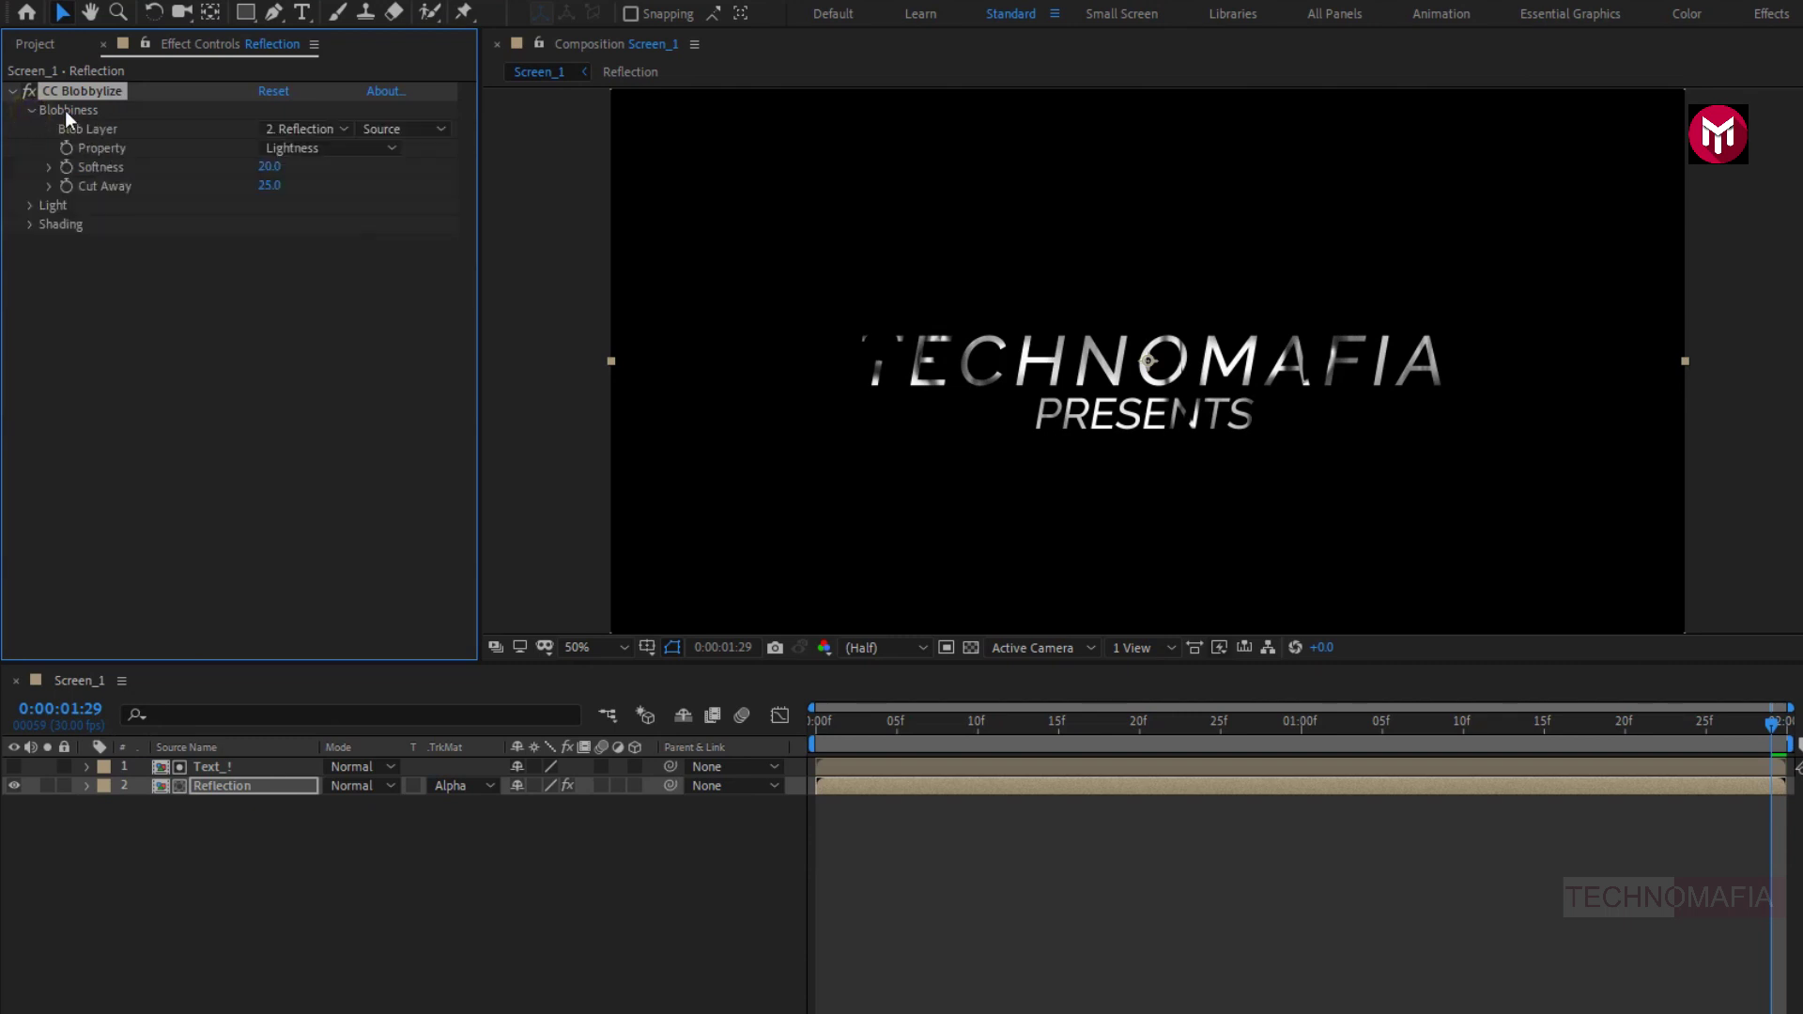
pyautogui.click(275, 126)
pyautogui.click(289, 185)
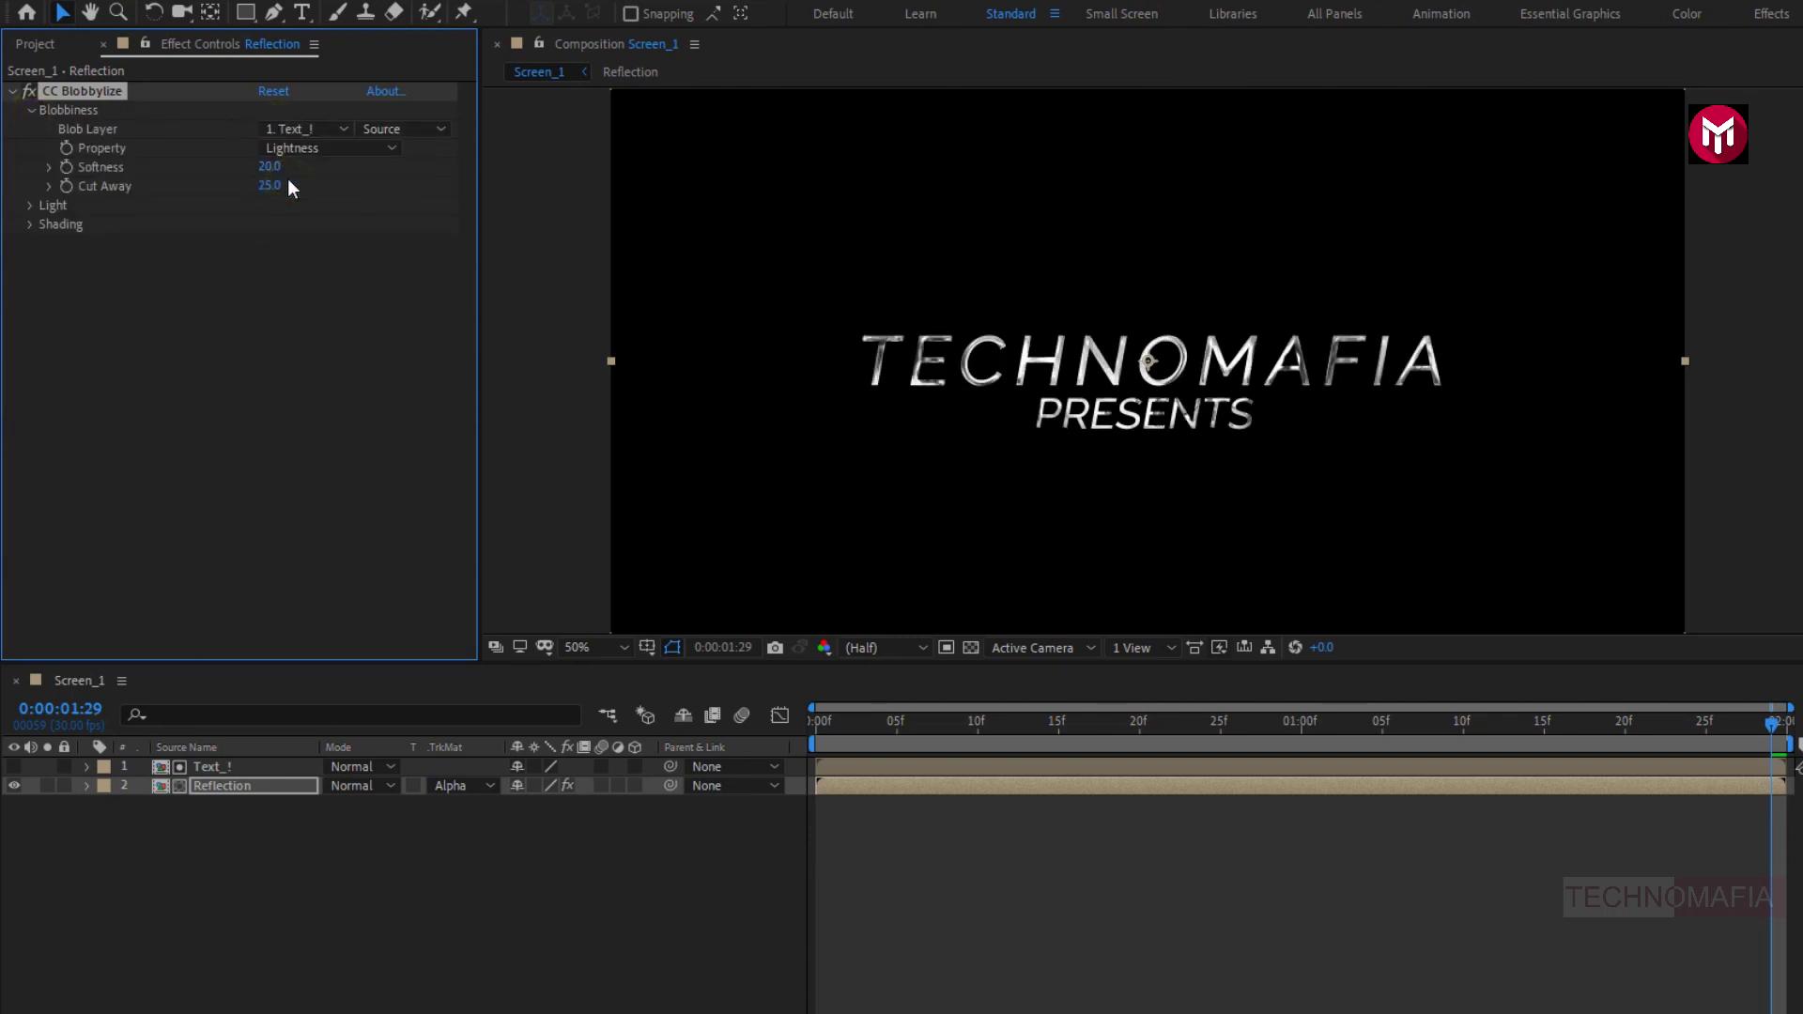
pyautogui.click(291, 145)
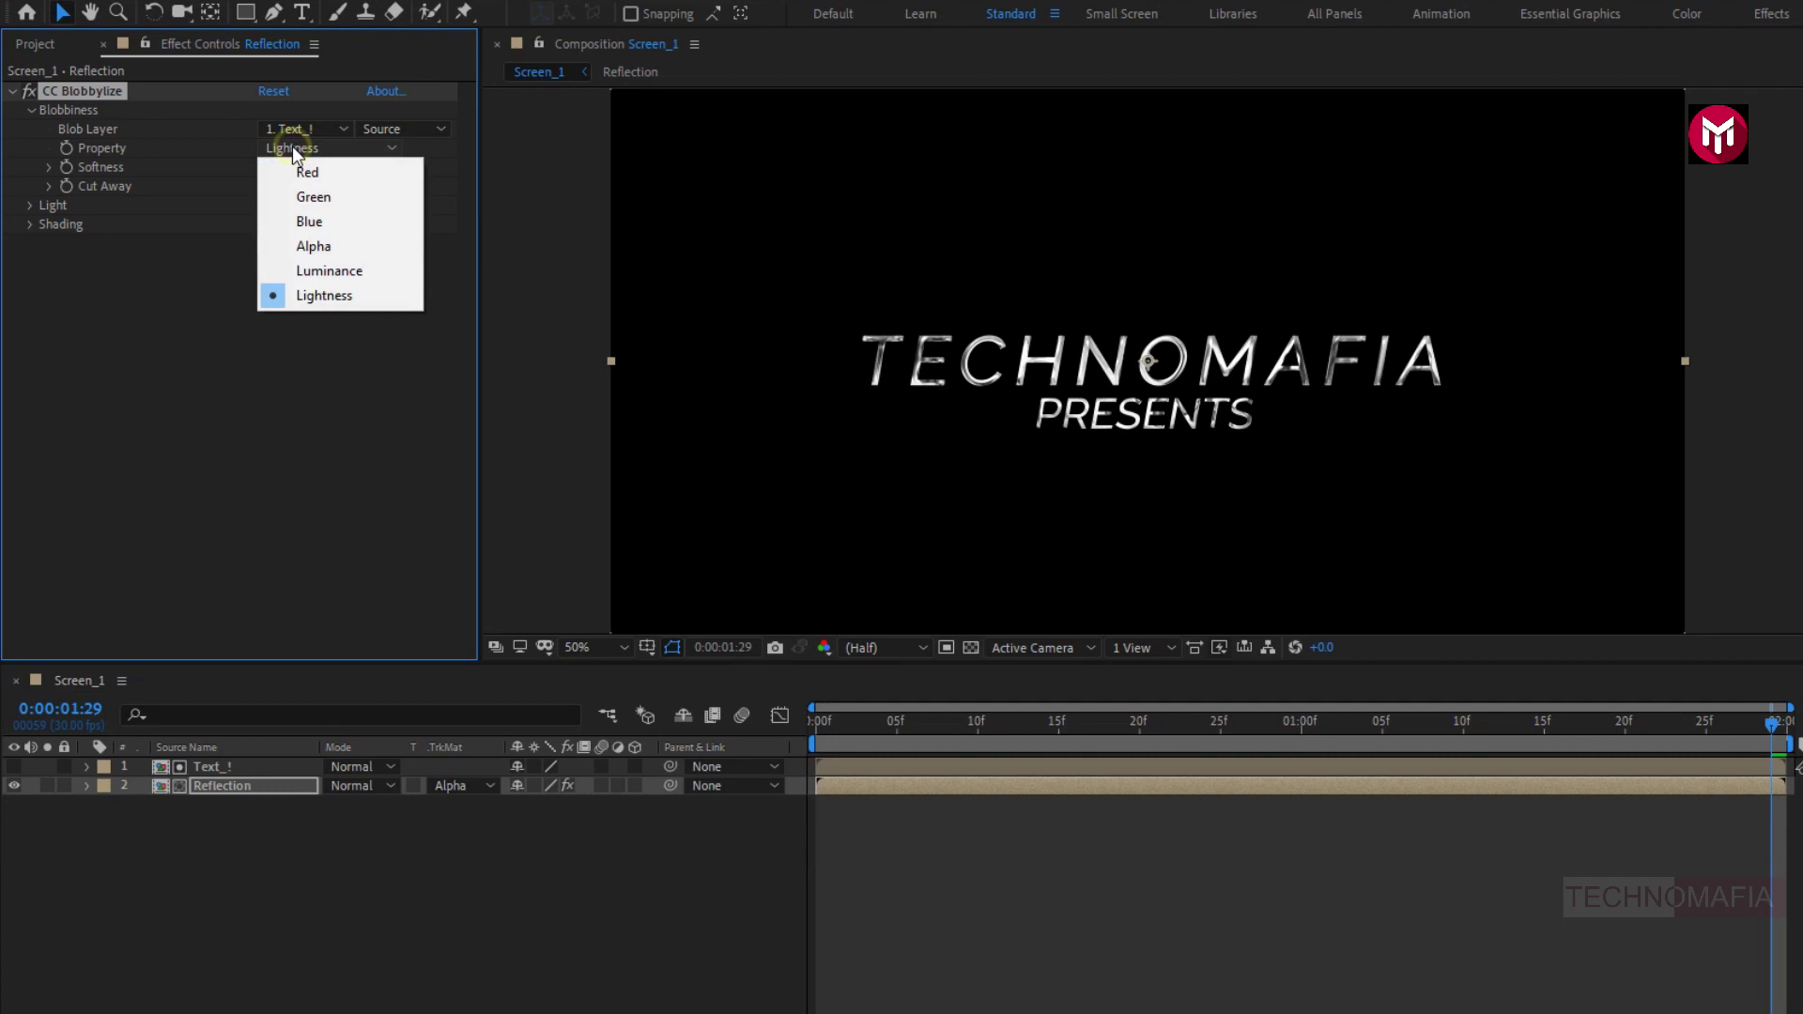
pyautogui.click(303, 240)
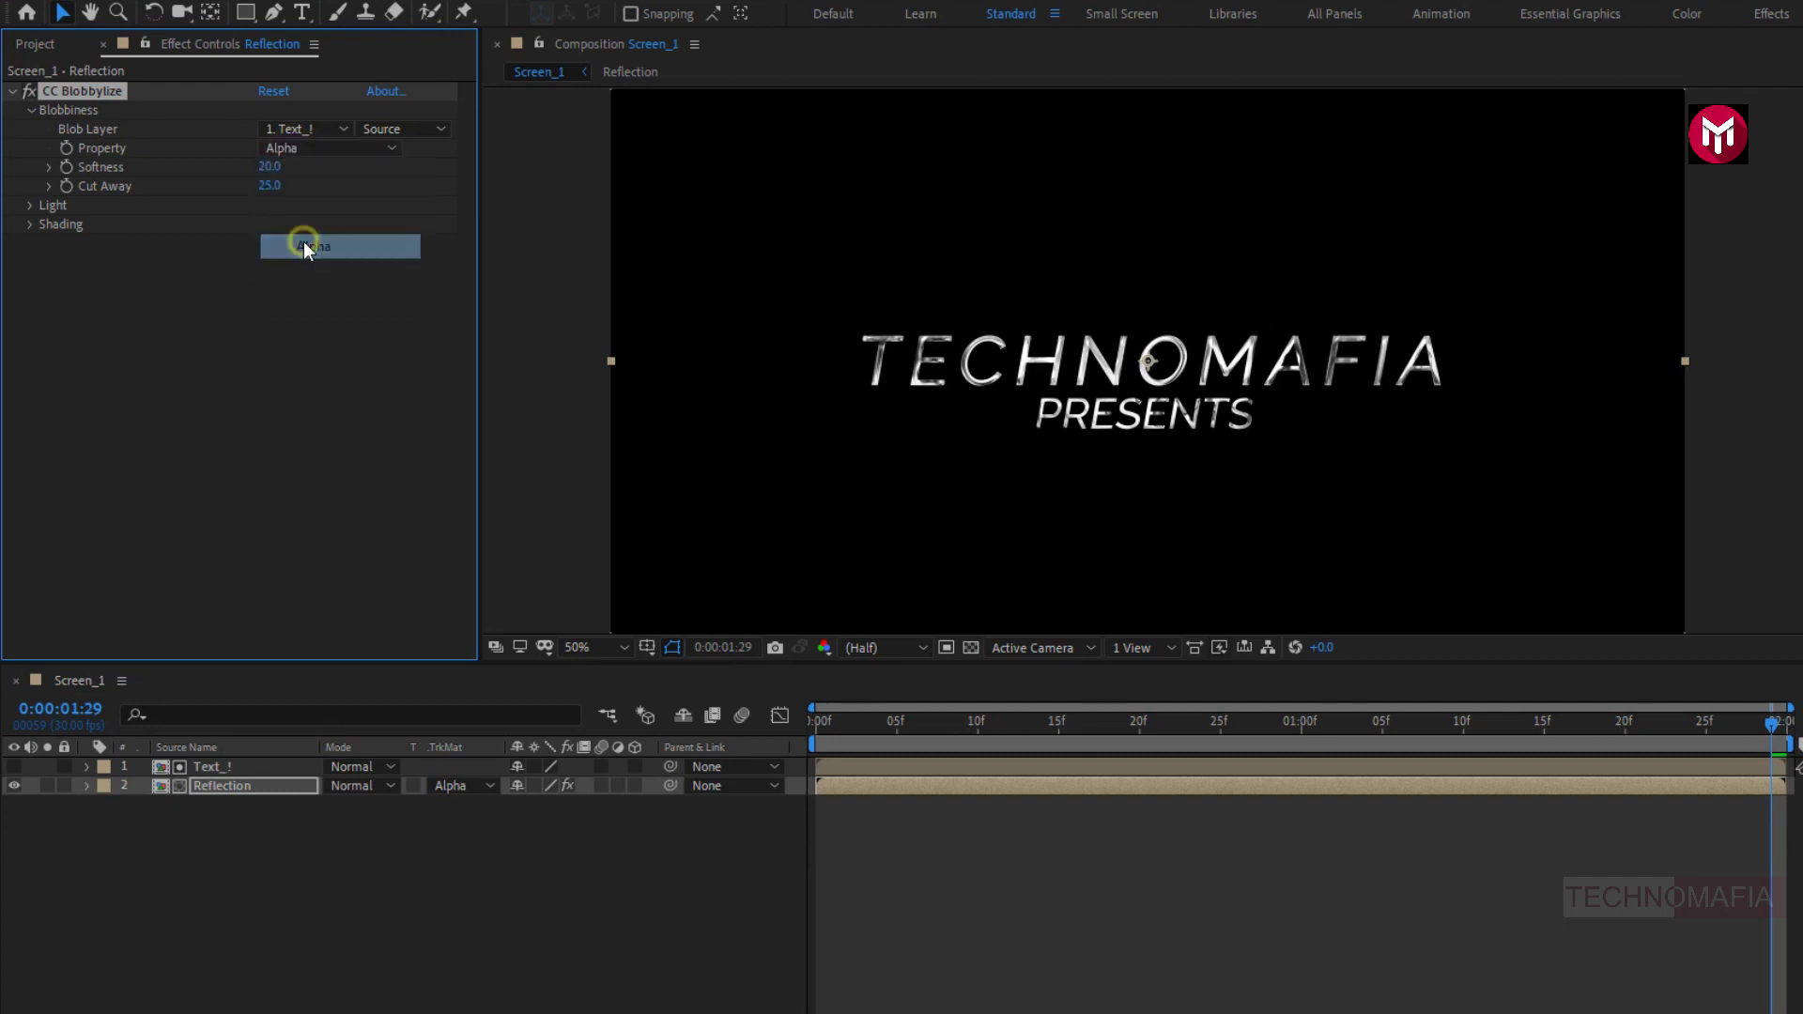
pyautogui.click(270, 167)
pyautogui.write('3')
pyautogui.press('Return')
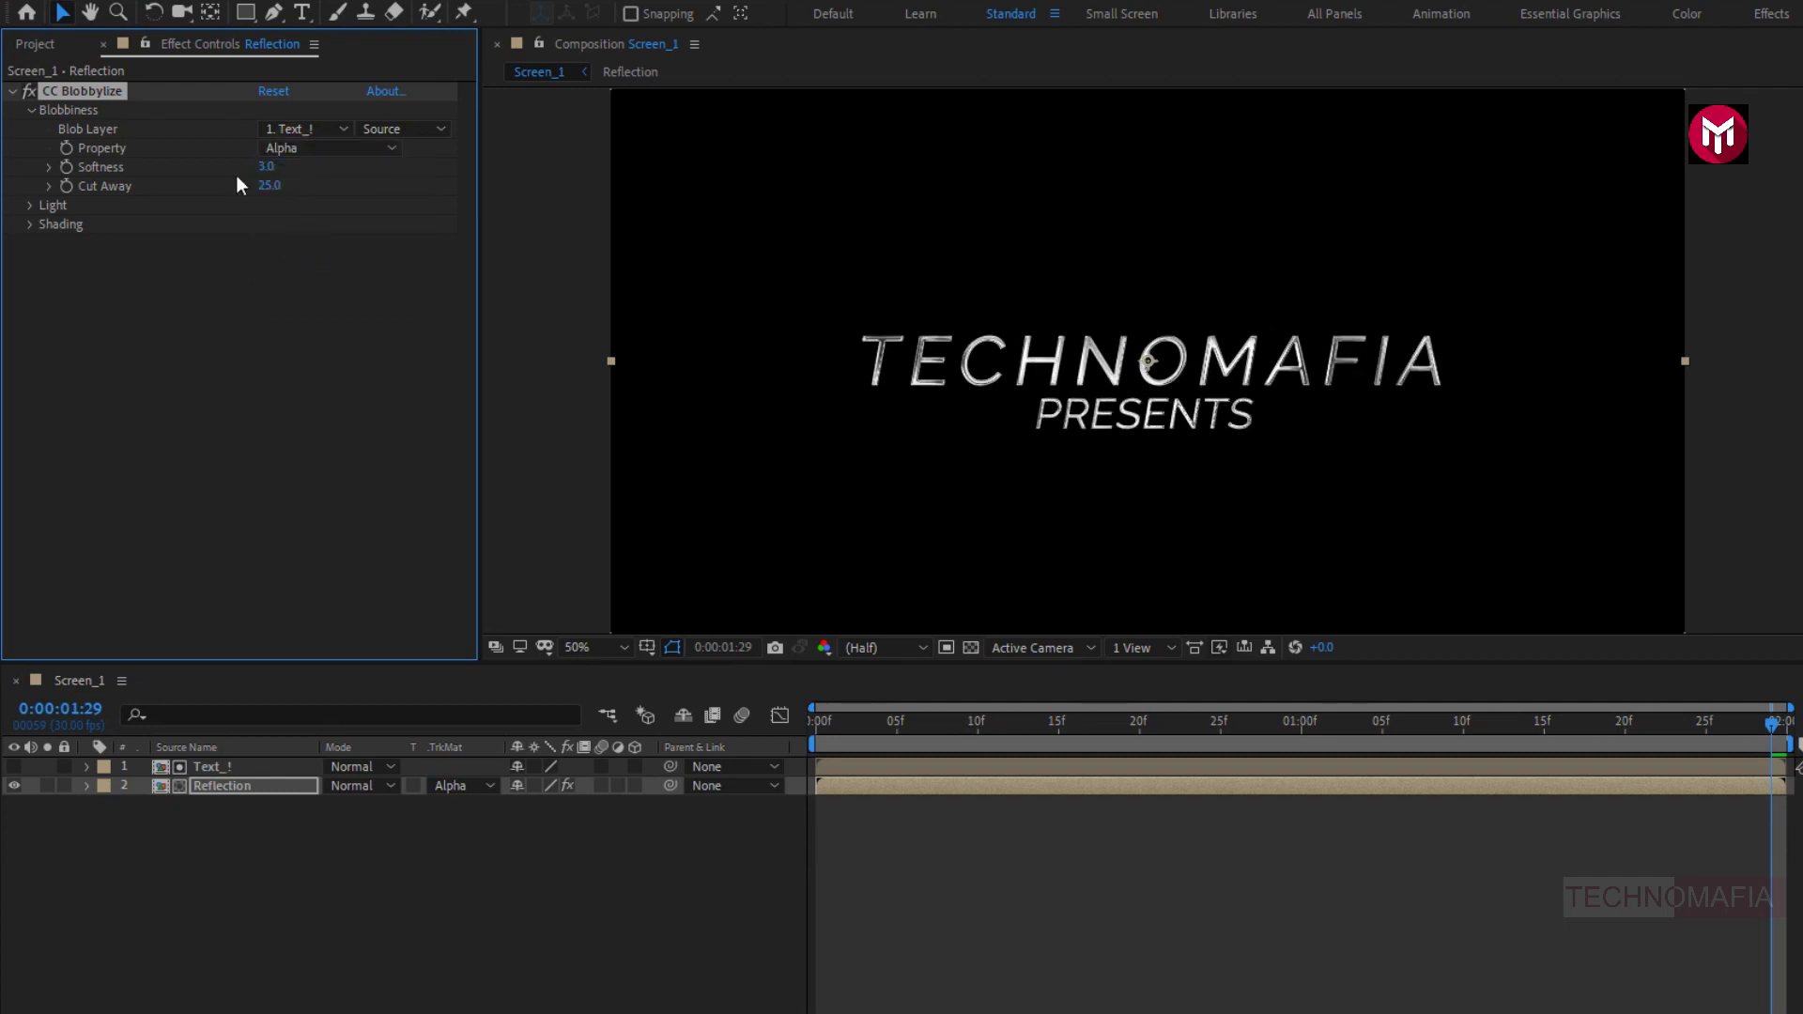
pyautogui.click(267, 185)
pyautogui.write('0')
pyautogui.press('Return')
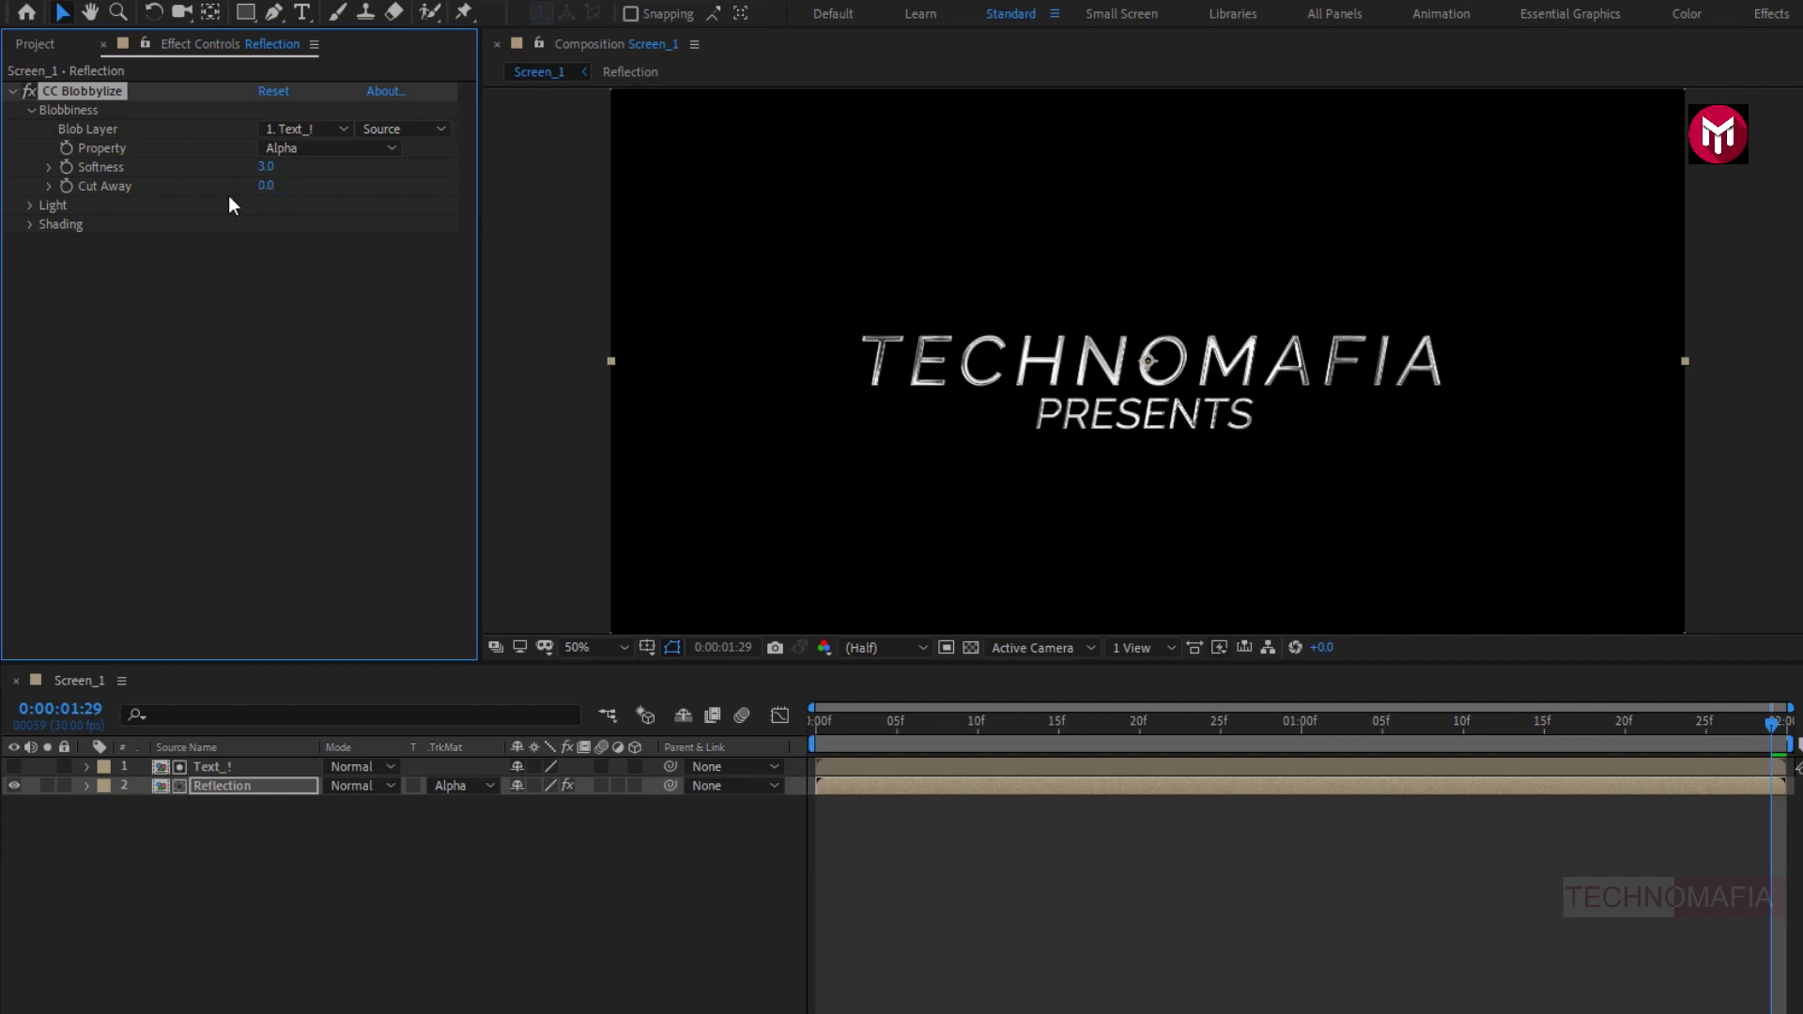
# Set CC Blobbylize shading to Ambient 80, Diffuse 50 and Specular 0.
pyautogui.click(30, 224)
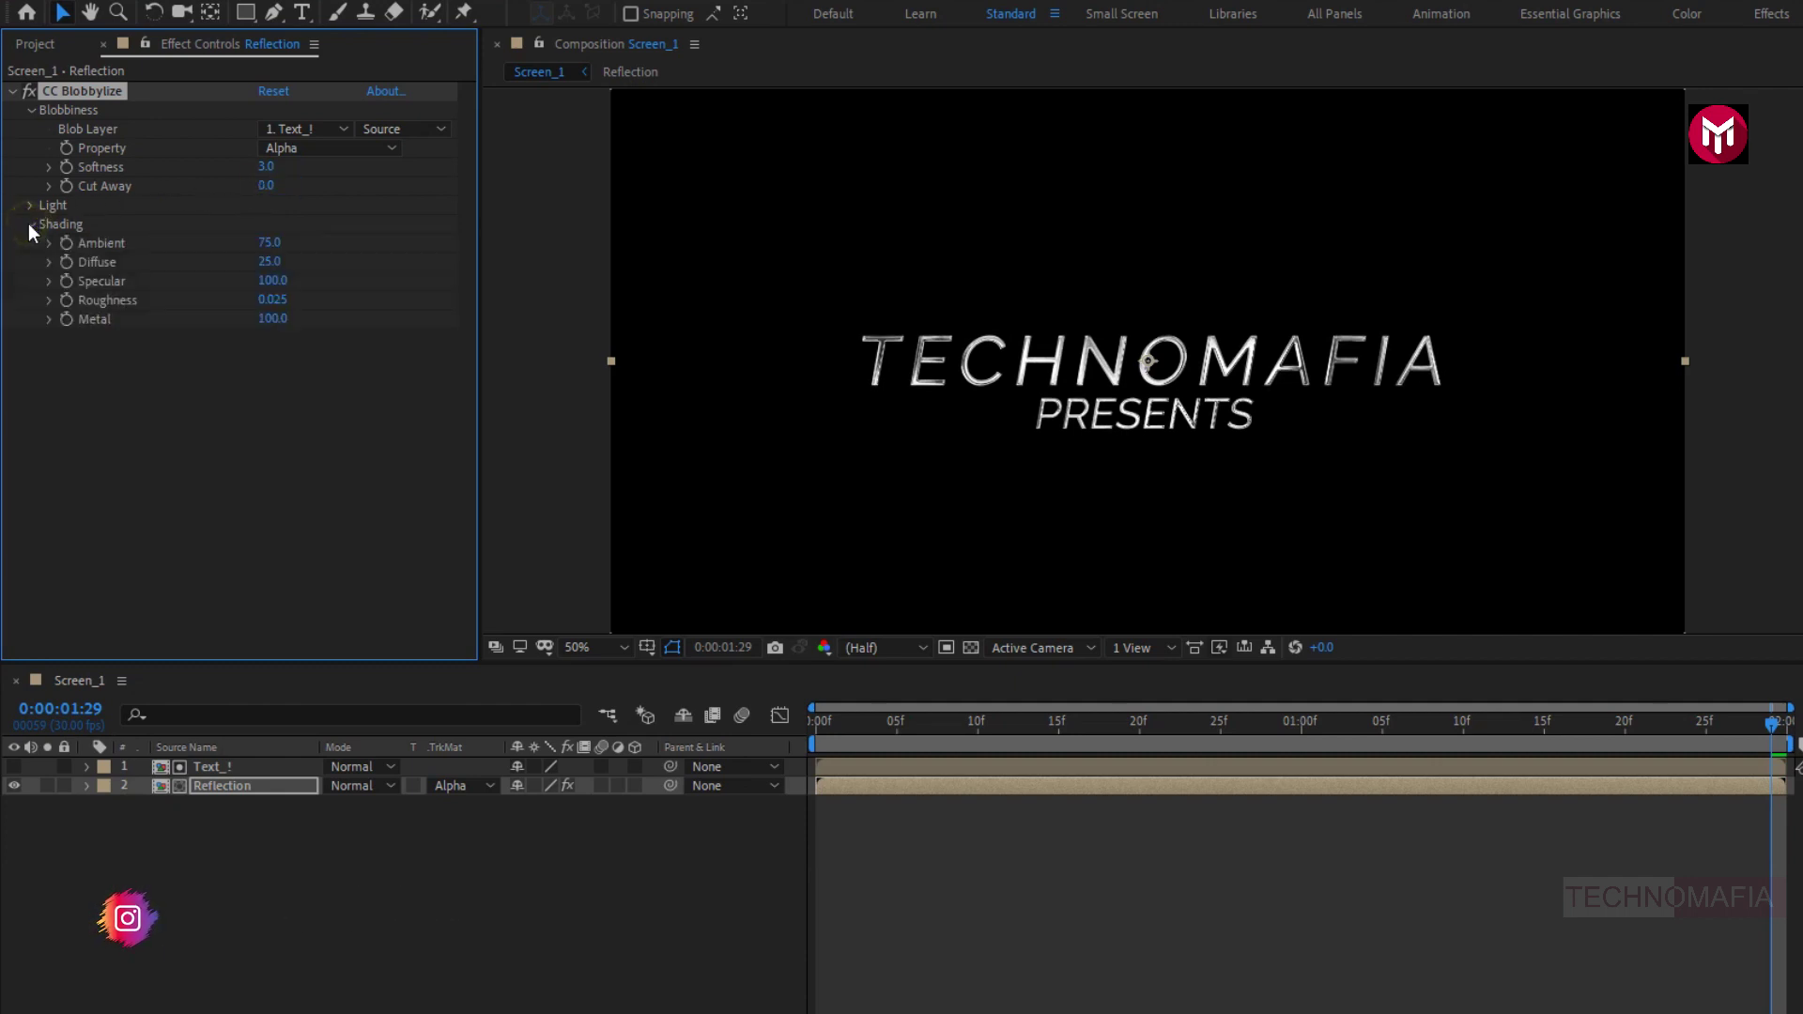
pyautogui.click(268, 242)
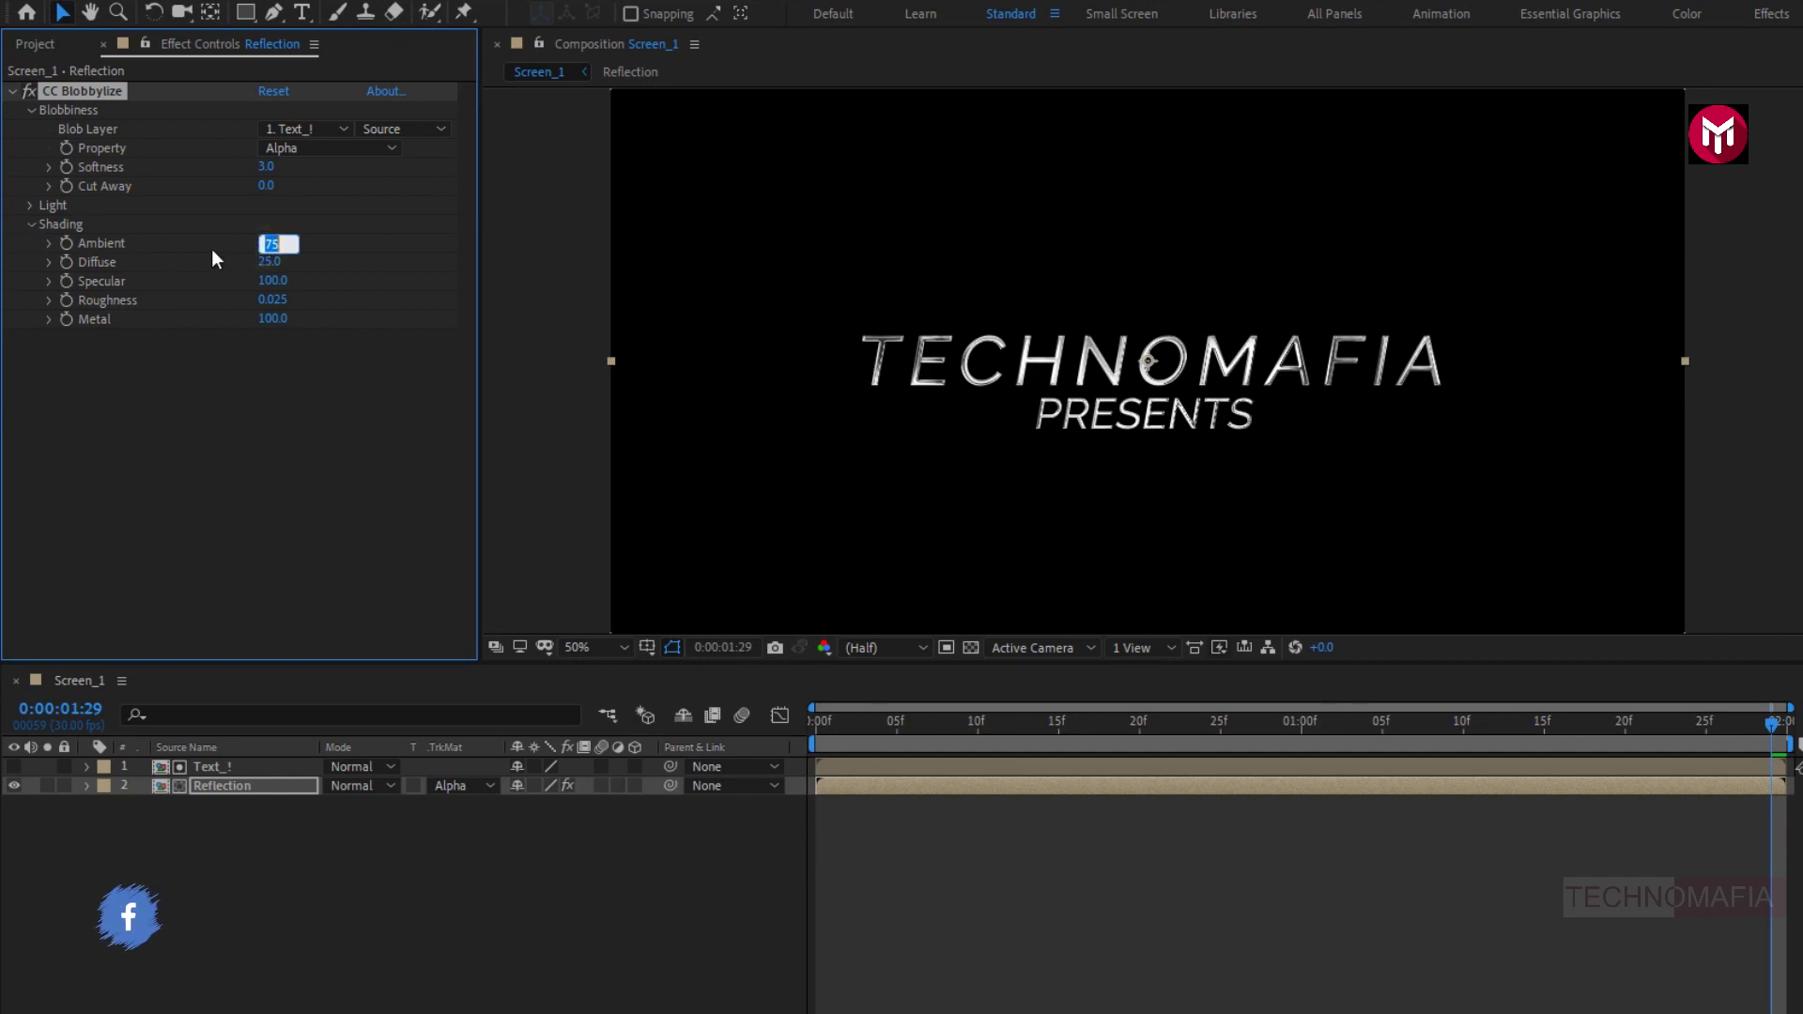
pyautogui.write('80')
pyautogui.press('Return')
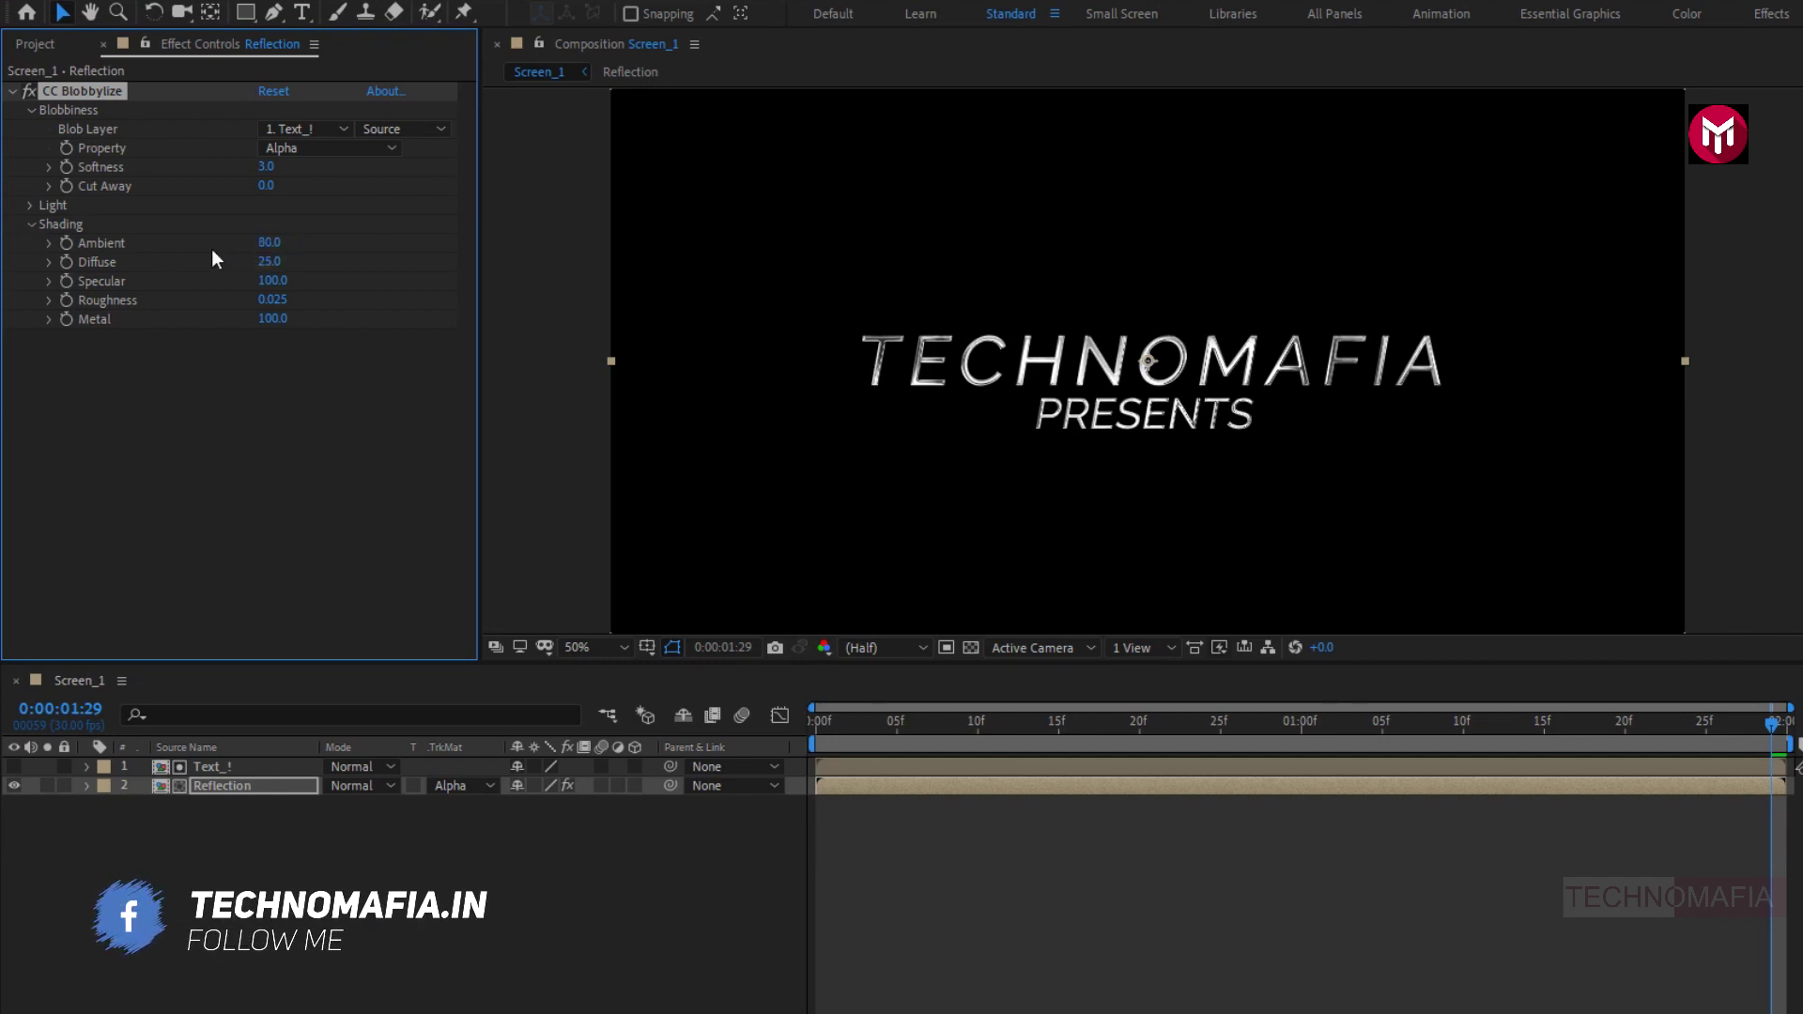
pyautogui.click(267, 262)
pyautogui.write('50')
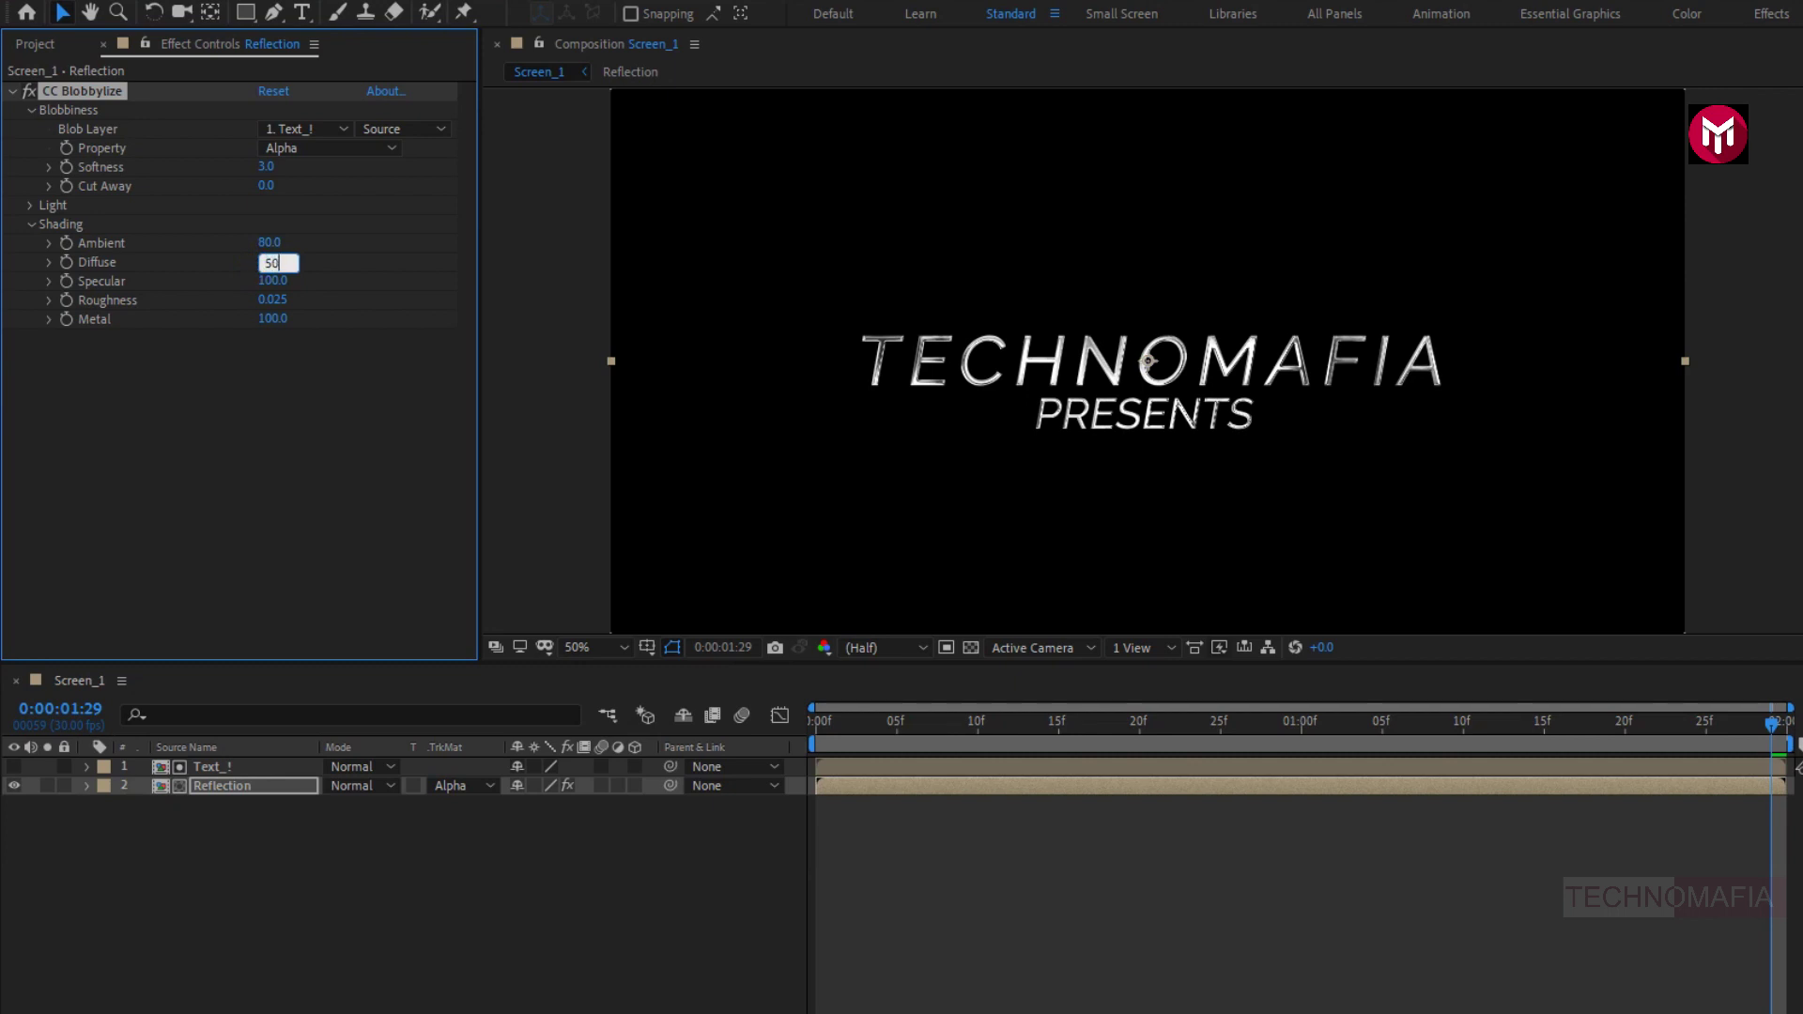
pyautogui.press('Return')
pyautogui.click(252, 282)
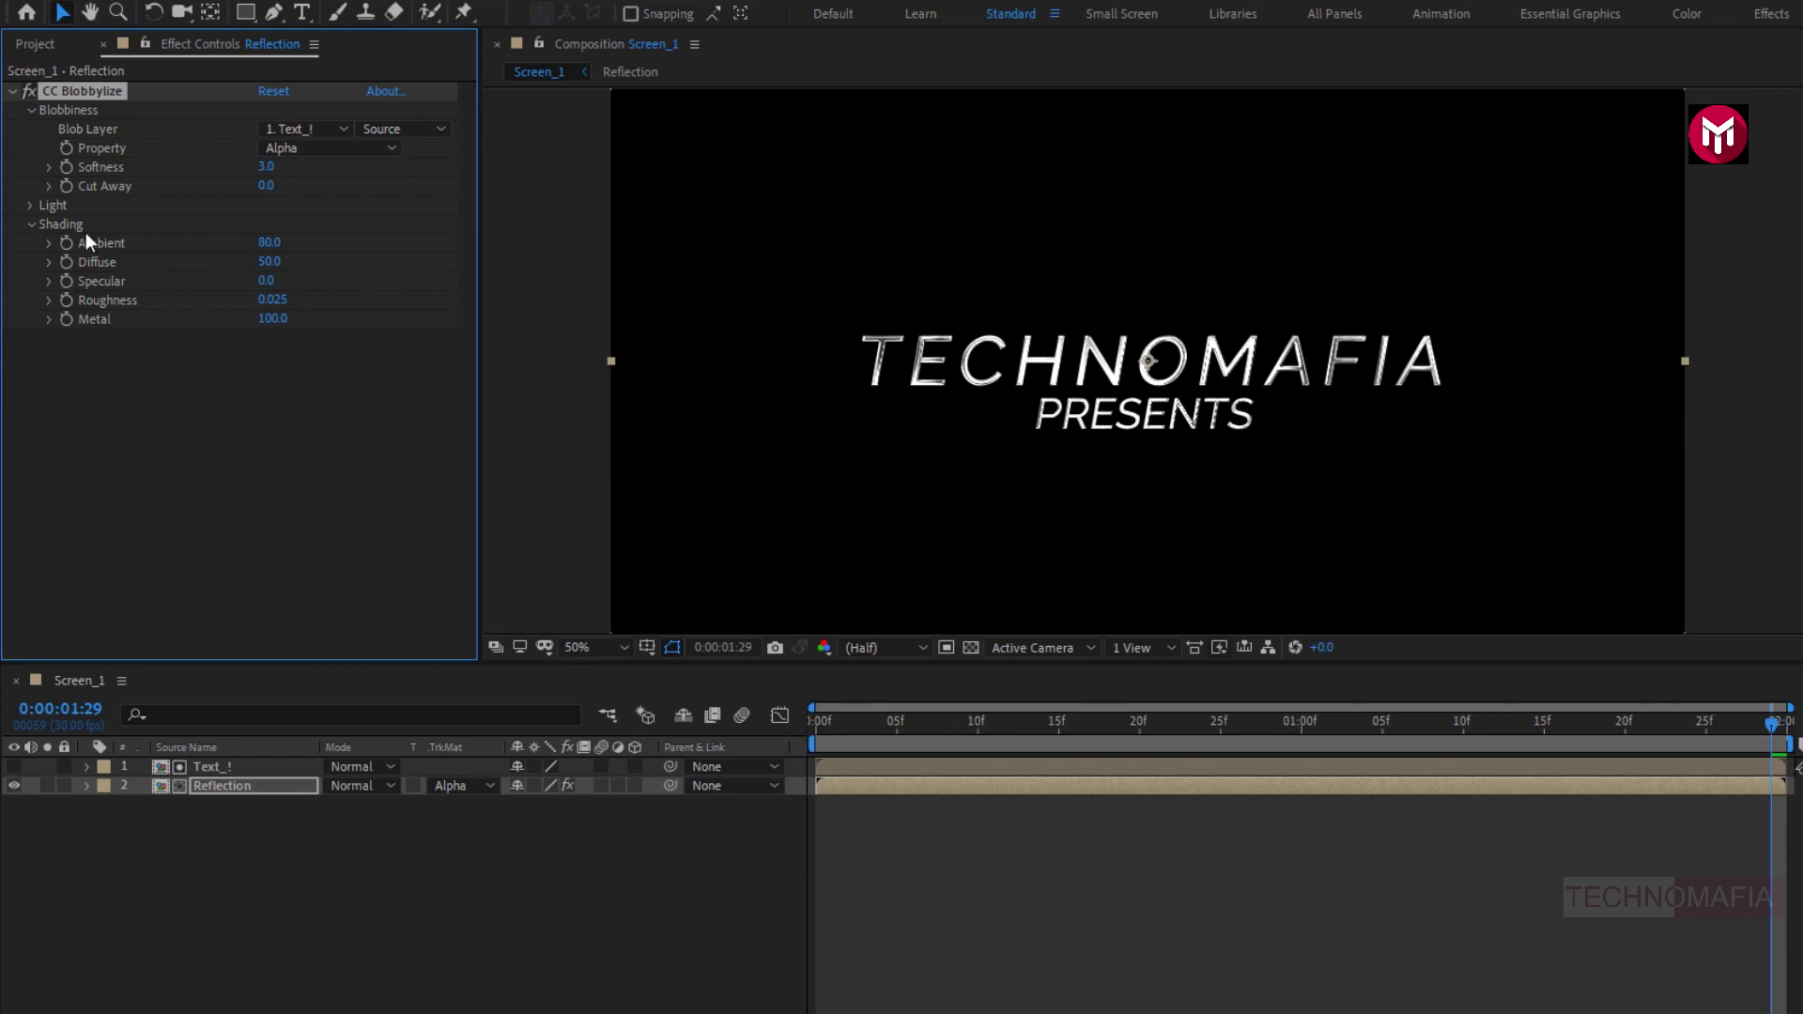
pyautogui.click(32, 224)
pyautogui.click(11, 91)
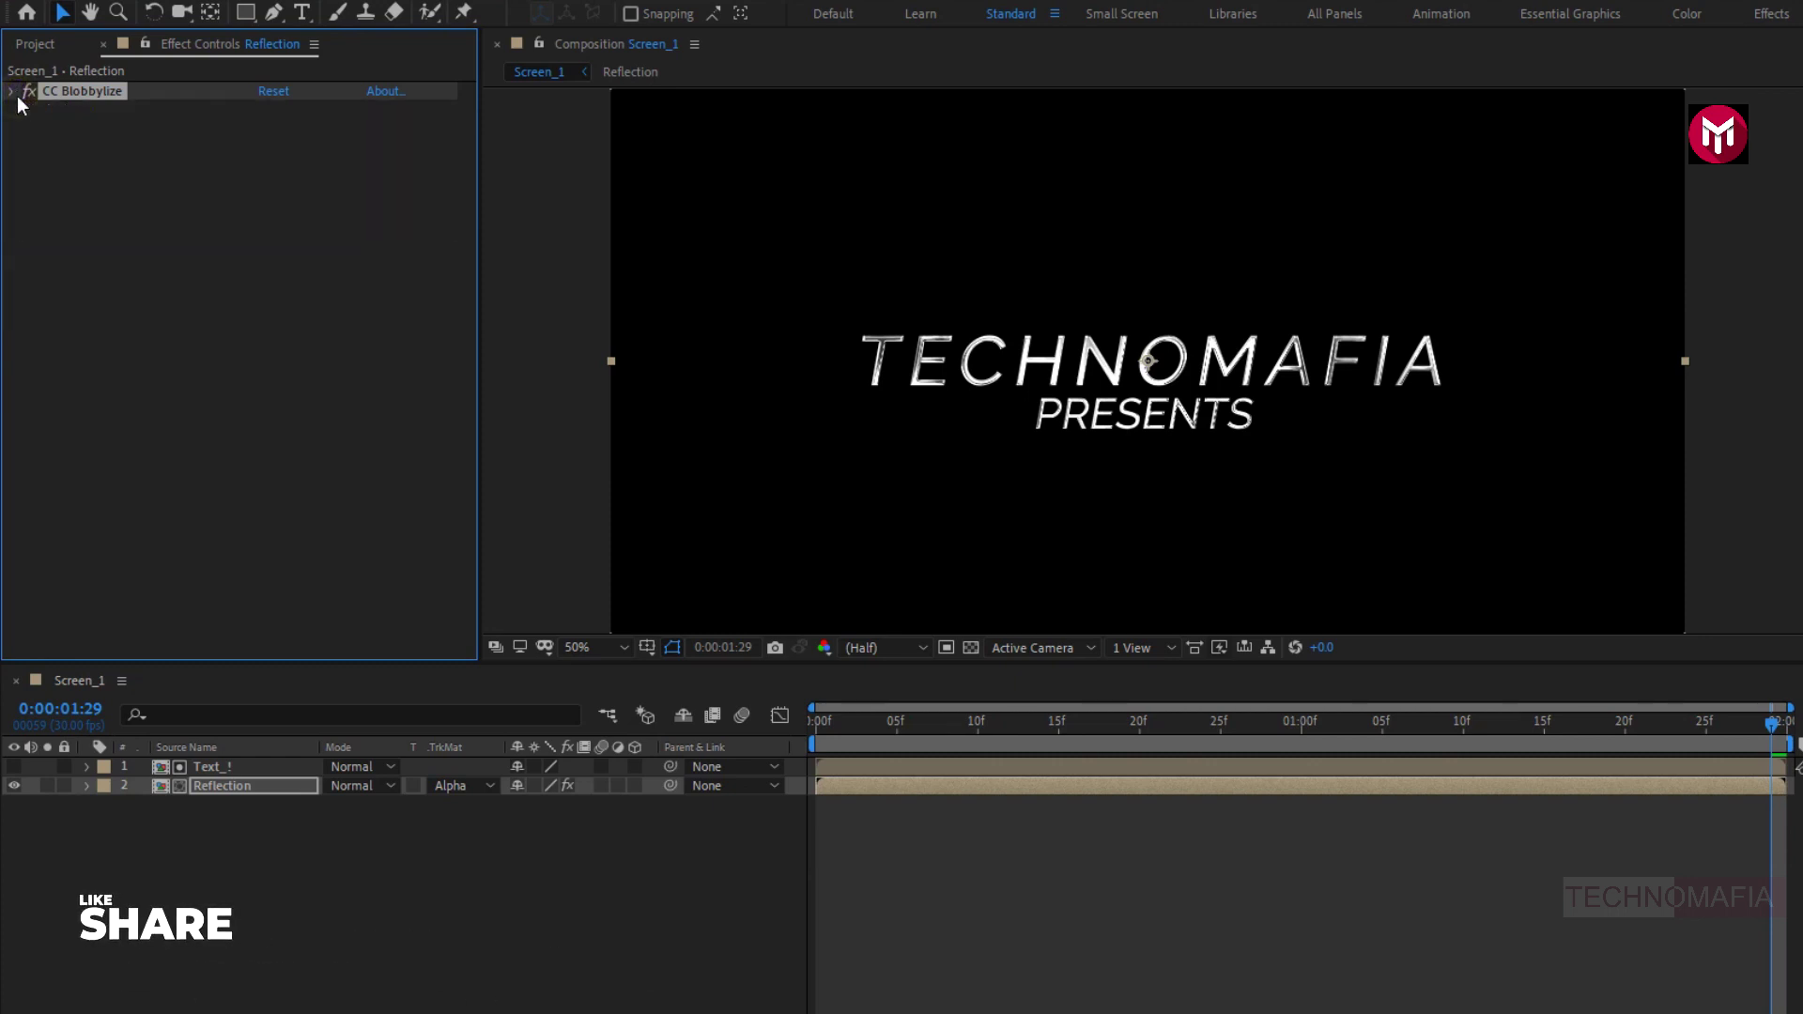
# Pre-compose the Text_! and Reflection layers into a composition named Text_Reflection.
pyautogui.keyDown('shift'); pyautogui.click(201, 768); pyautogui.keyUp('shift')
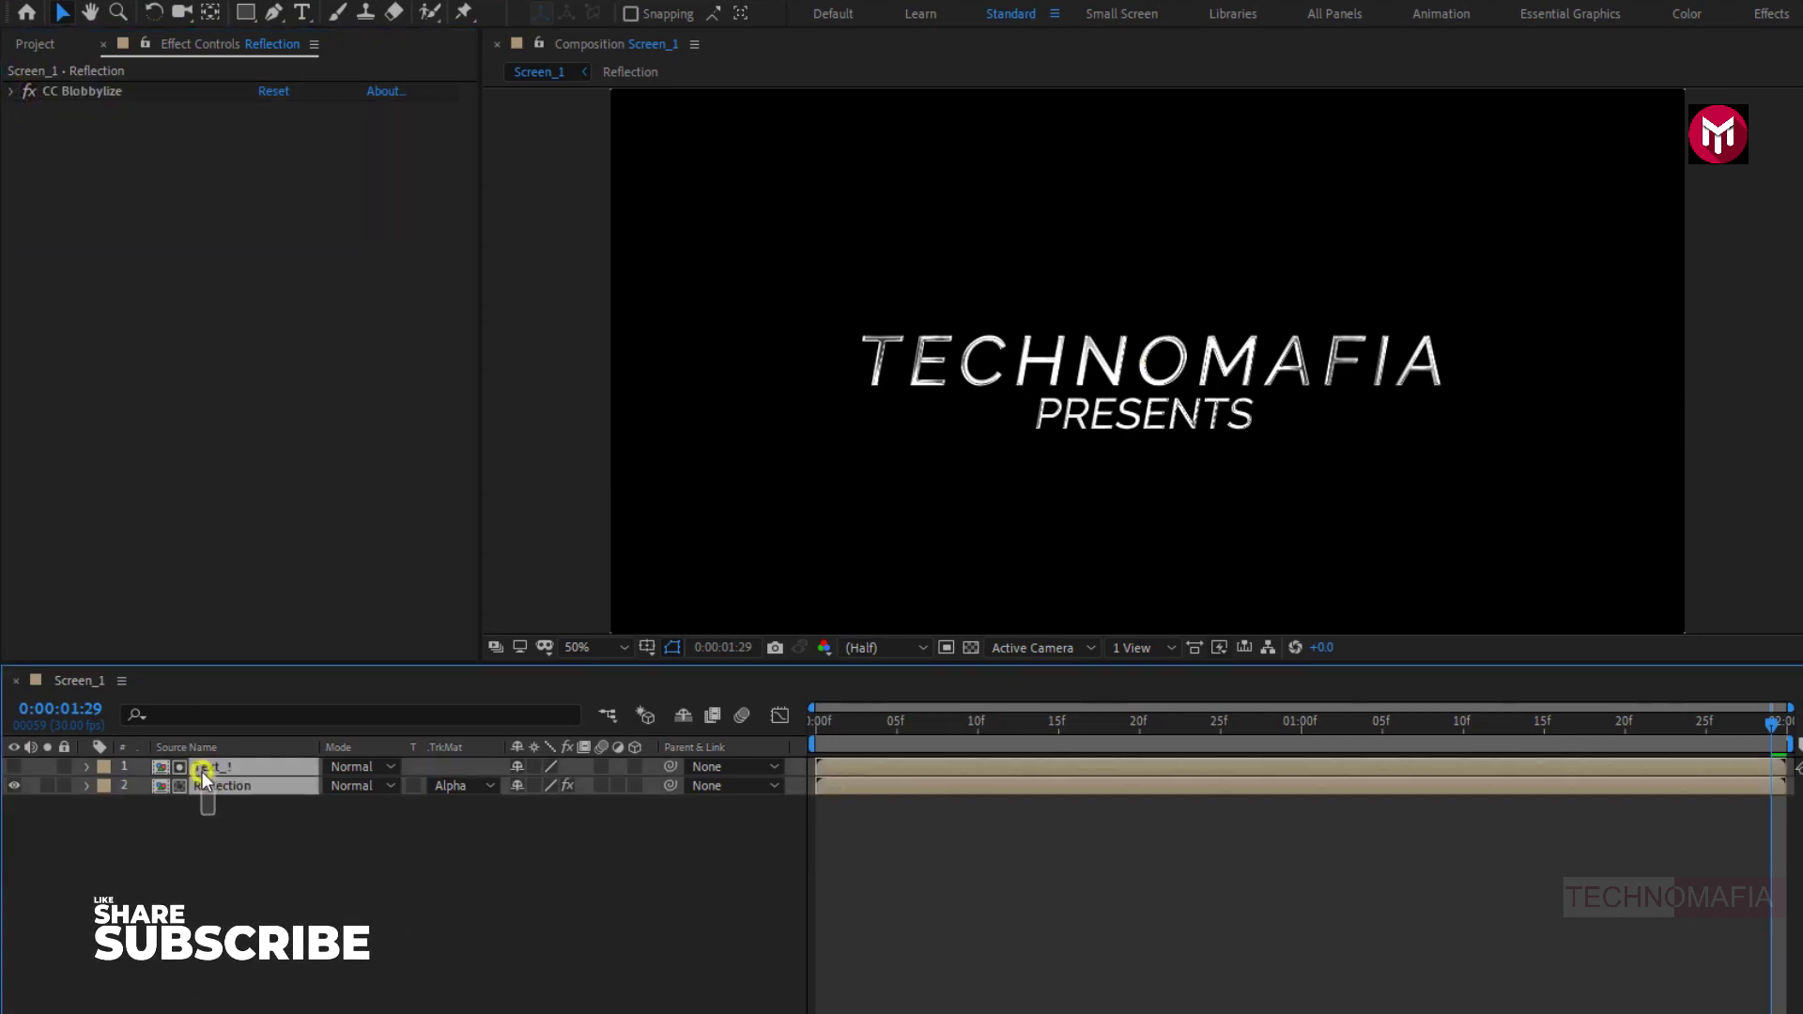
pyautogui.rightClick(203, 777)
pyautogui.click(255, 668)
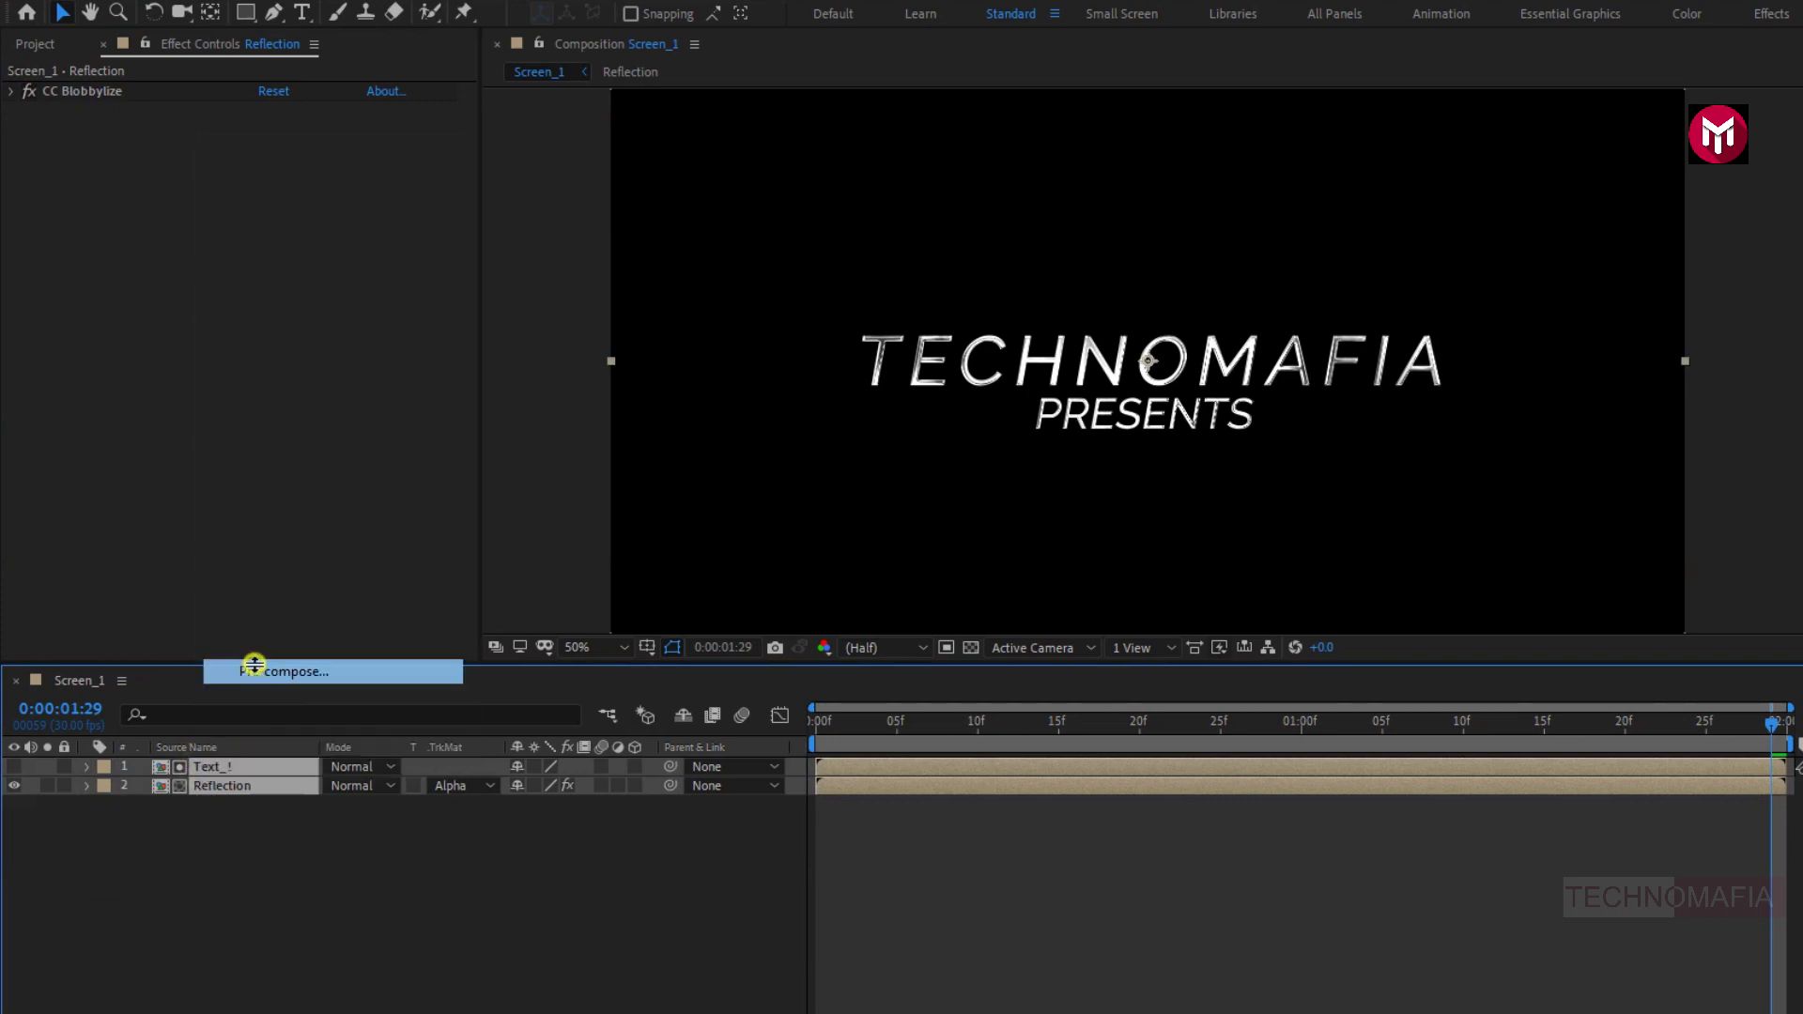
pyautogui.write('T')
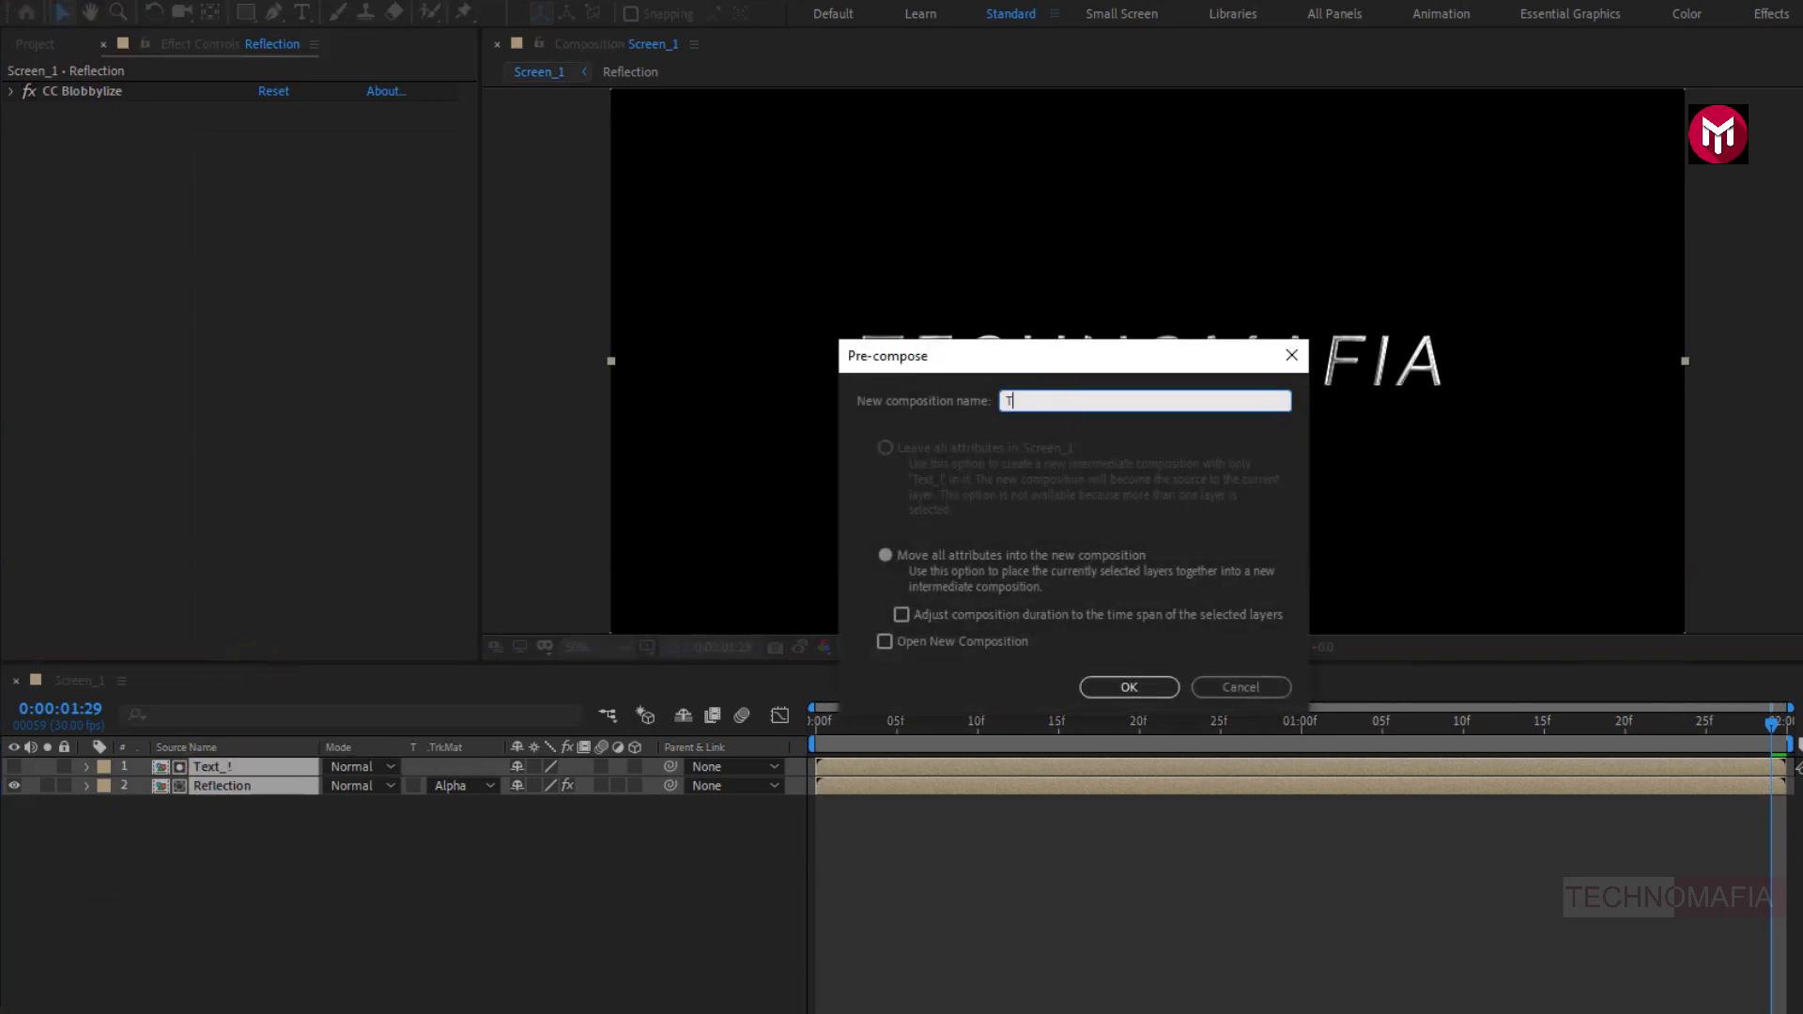
pyautogui.write('ext_Reflection')
pyautogui.click(1091, 684)
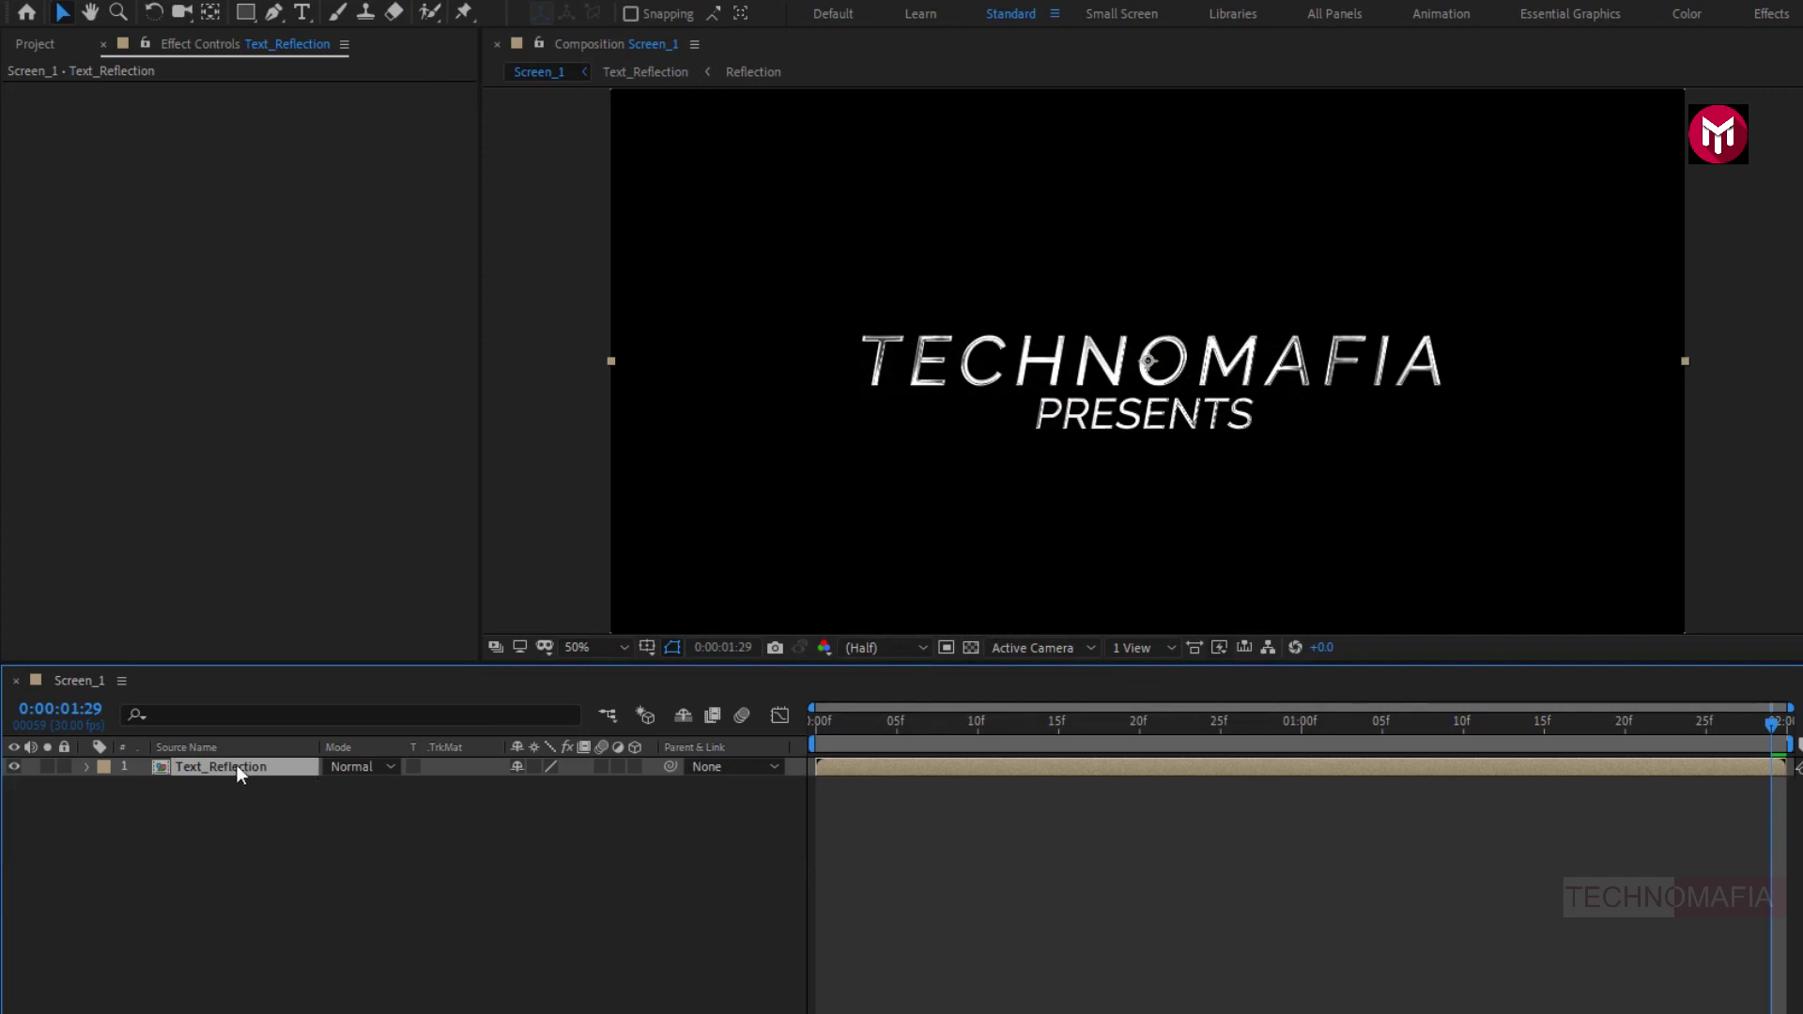
# Make Text_Reflection 3D and set a Position keyframe at frame 10.
pyautogui.click(632, 761)
pyautogui.press('p')
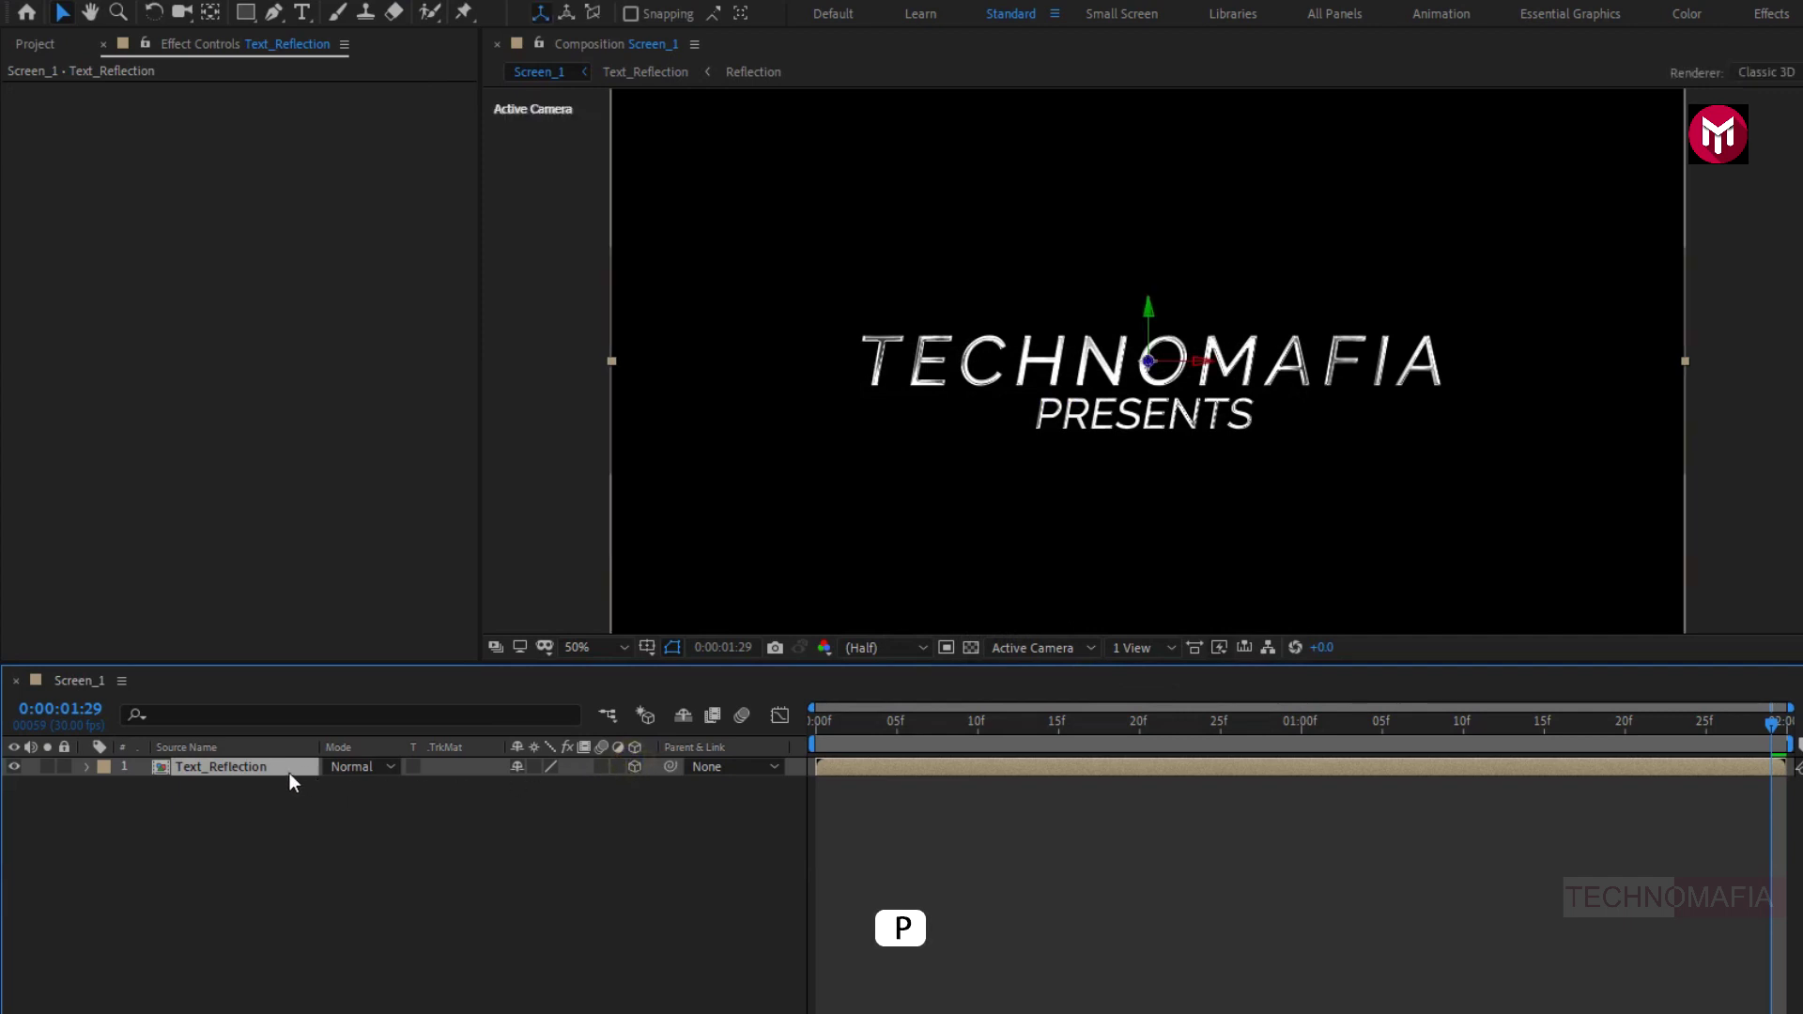
pyautogui.press('p')
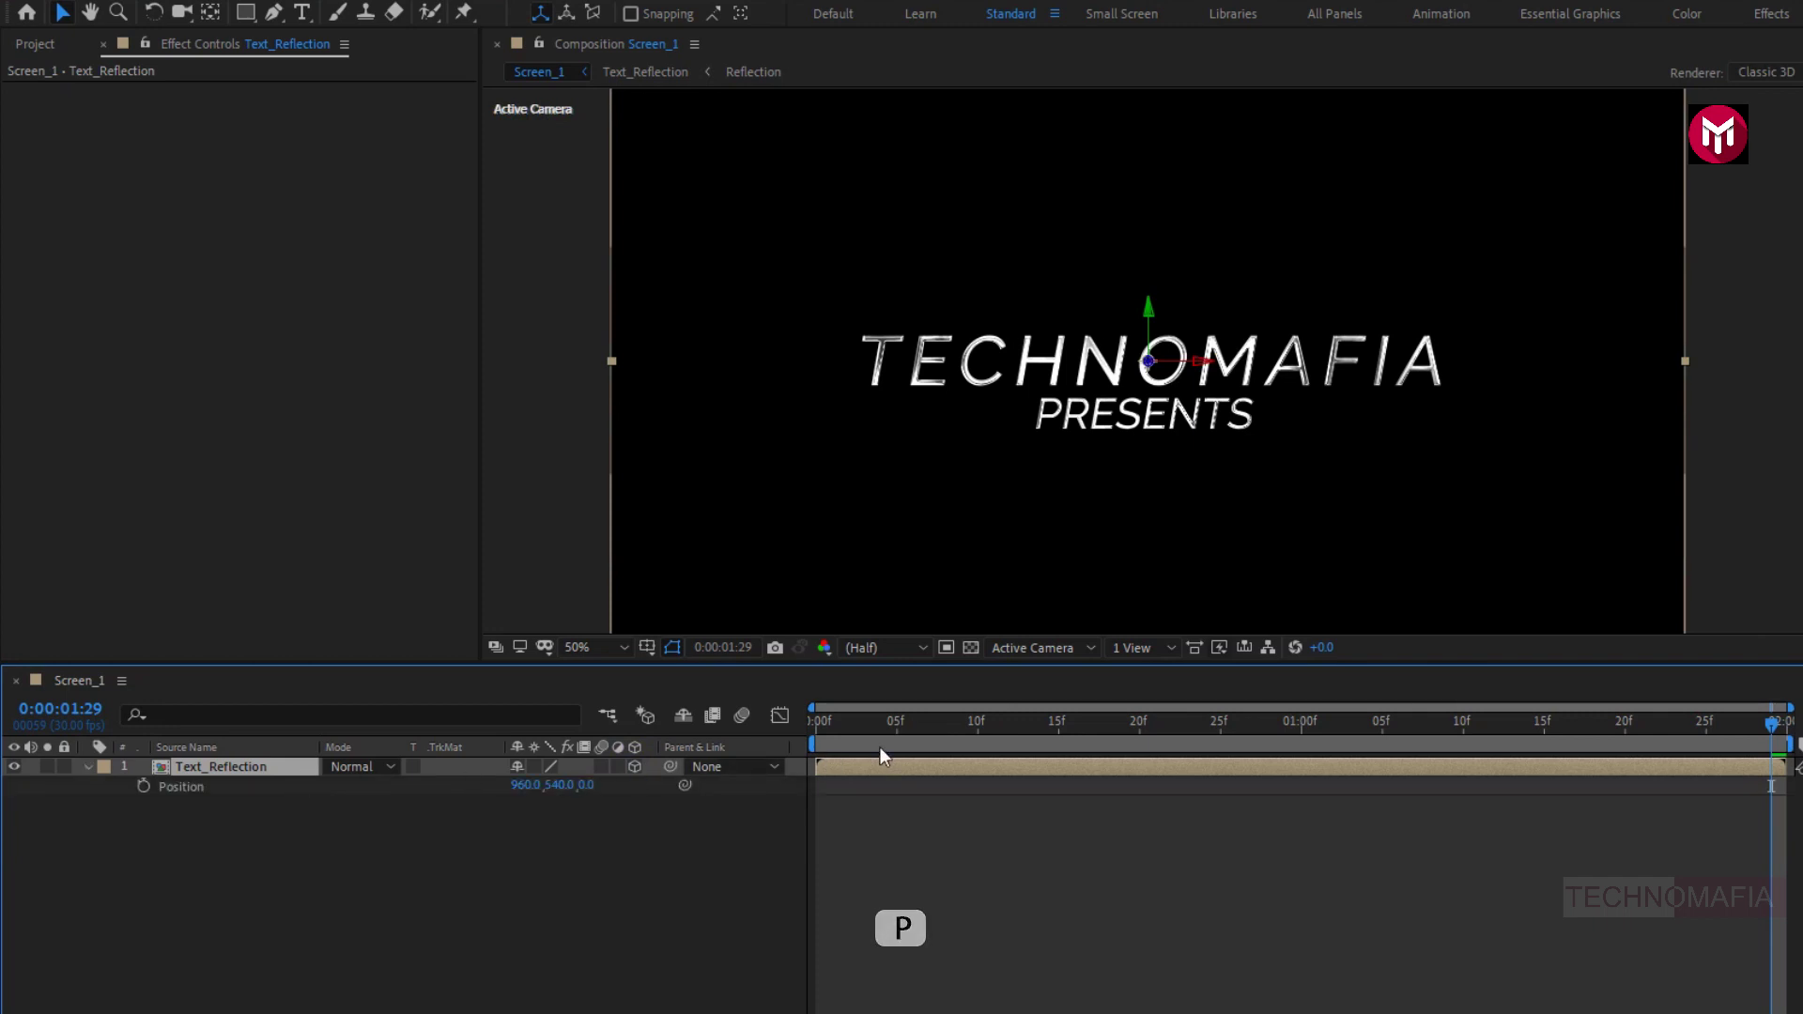
pyautogui.click(978, 727)
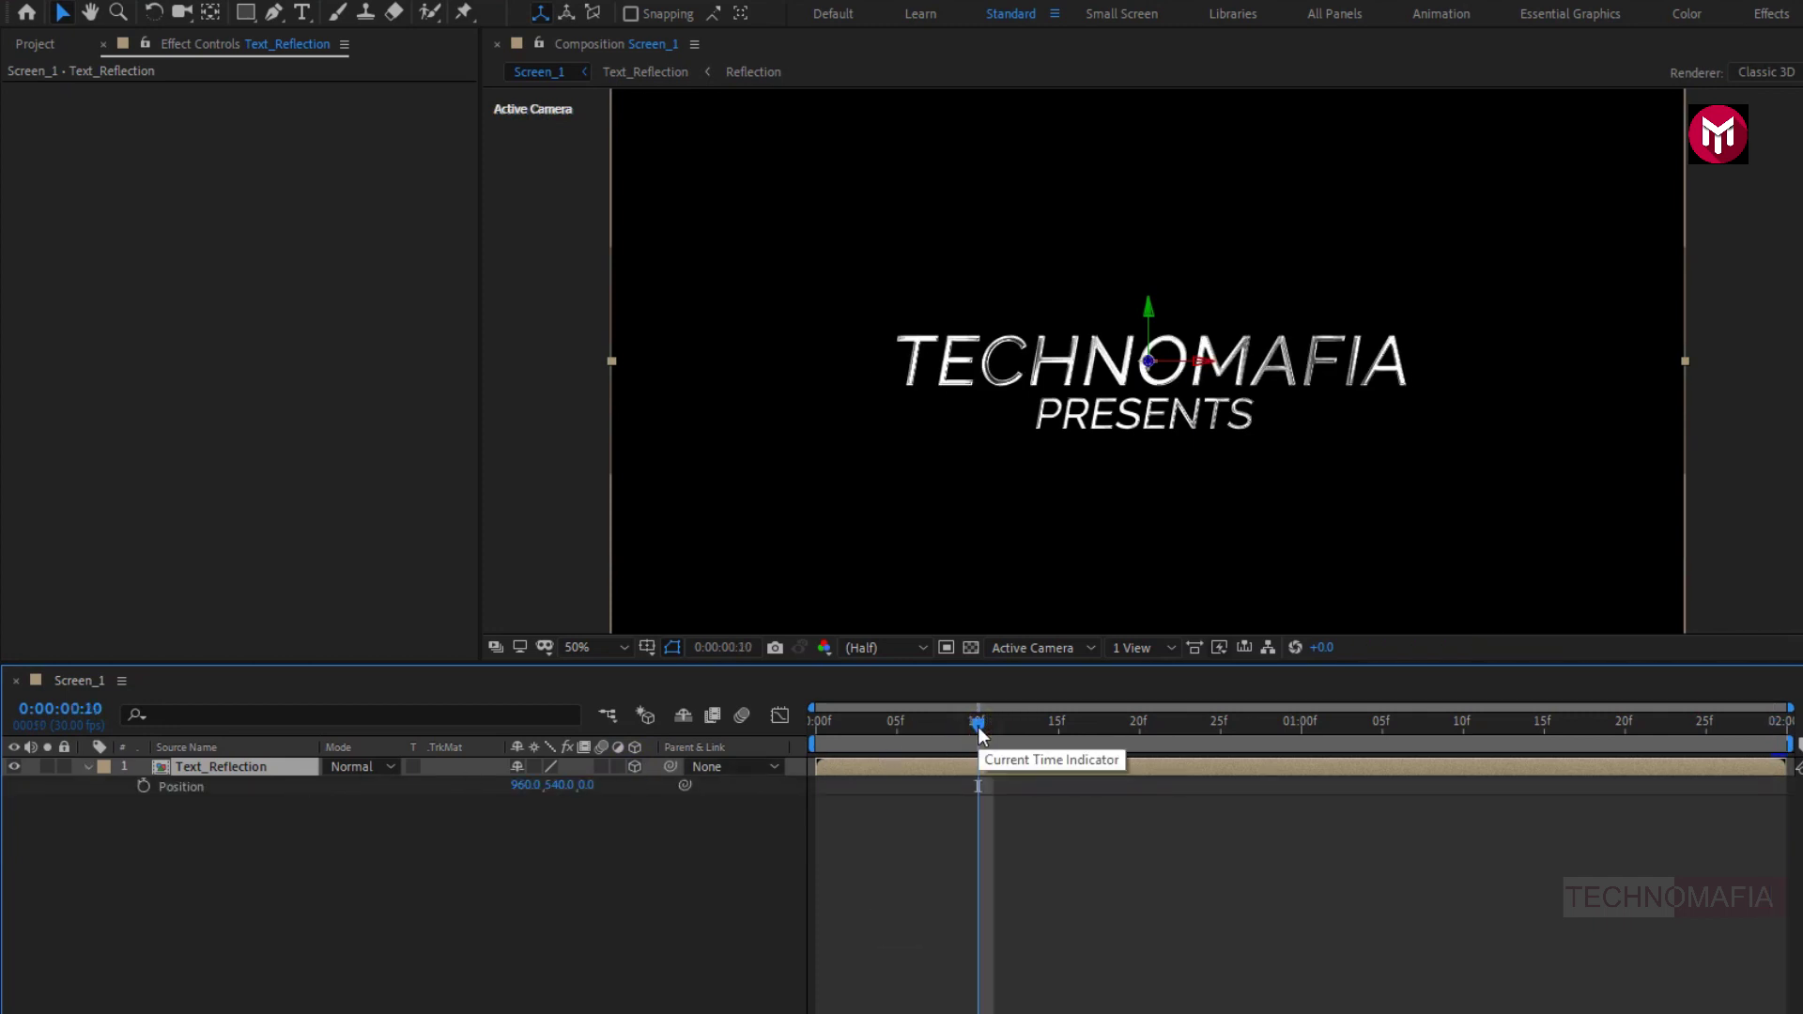
pyautogui.click(144, 786)
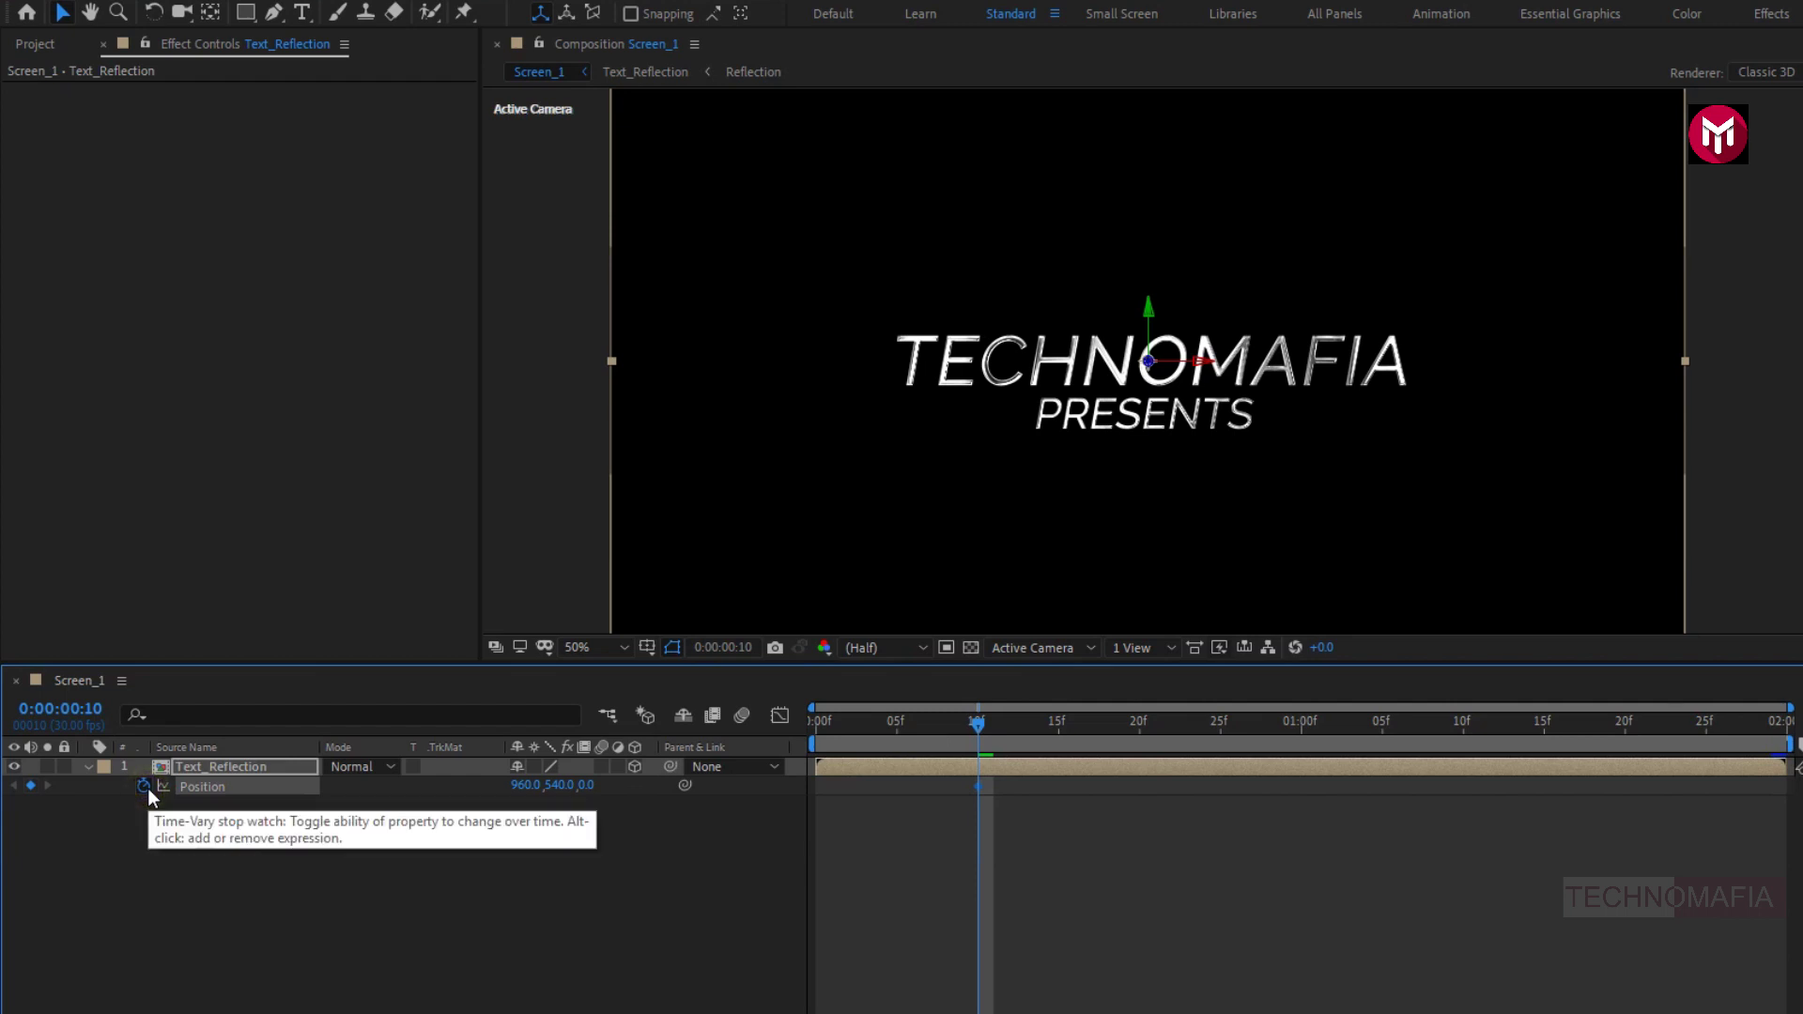
# At frame 0, pull the text's Position depth to about -2672 so it flies in.
pyautogui.click(813, 724)
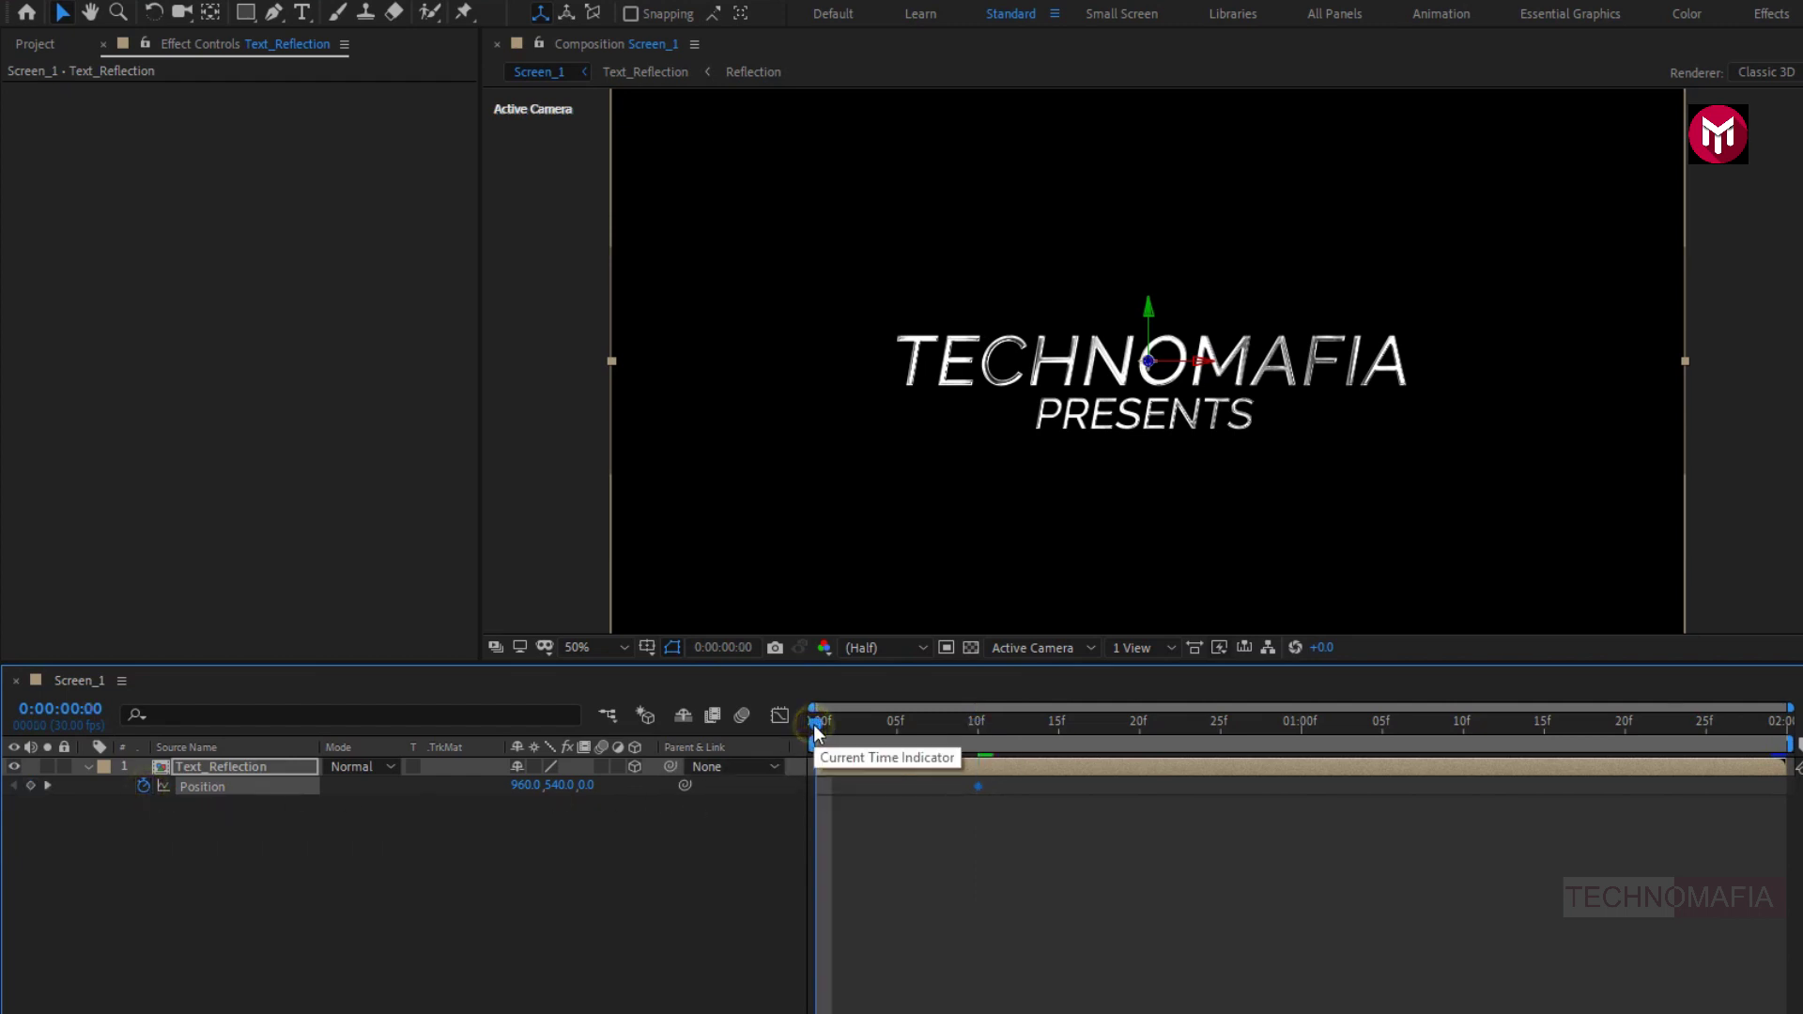
pyautogui.moveTo(583, 784); pyautogui.dragTo(72, 794)
pyautogui.moveTo(597, 792); pyautogui.dragTo(176, 786)
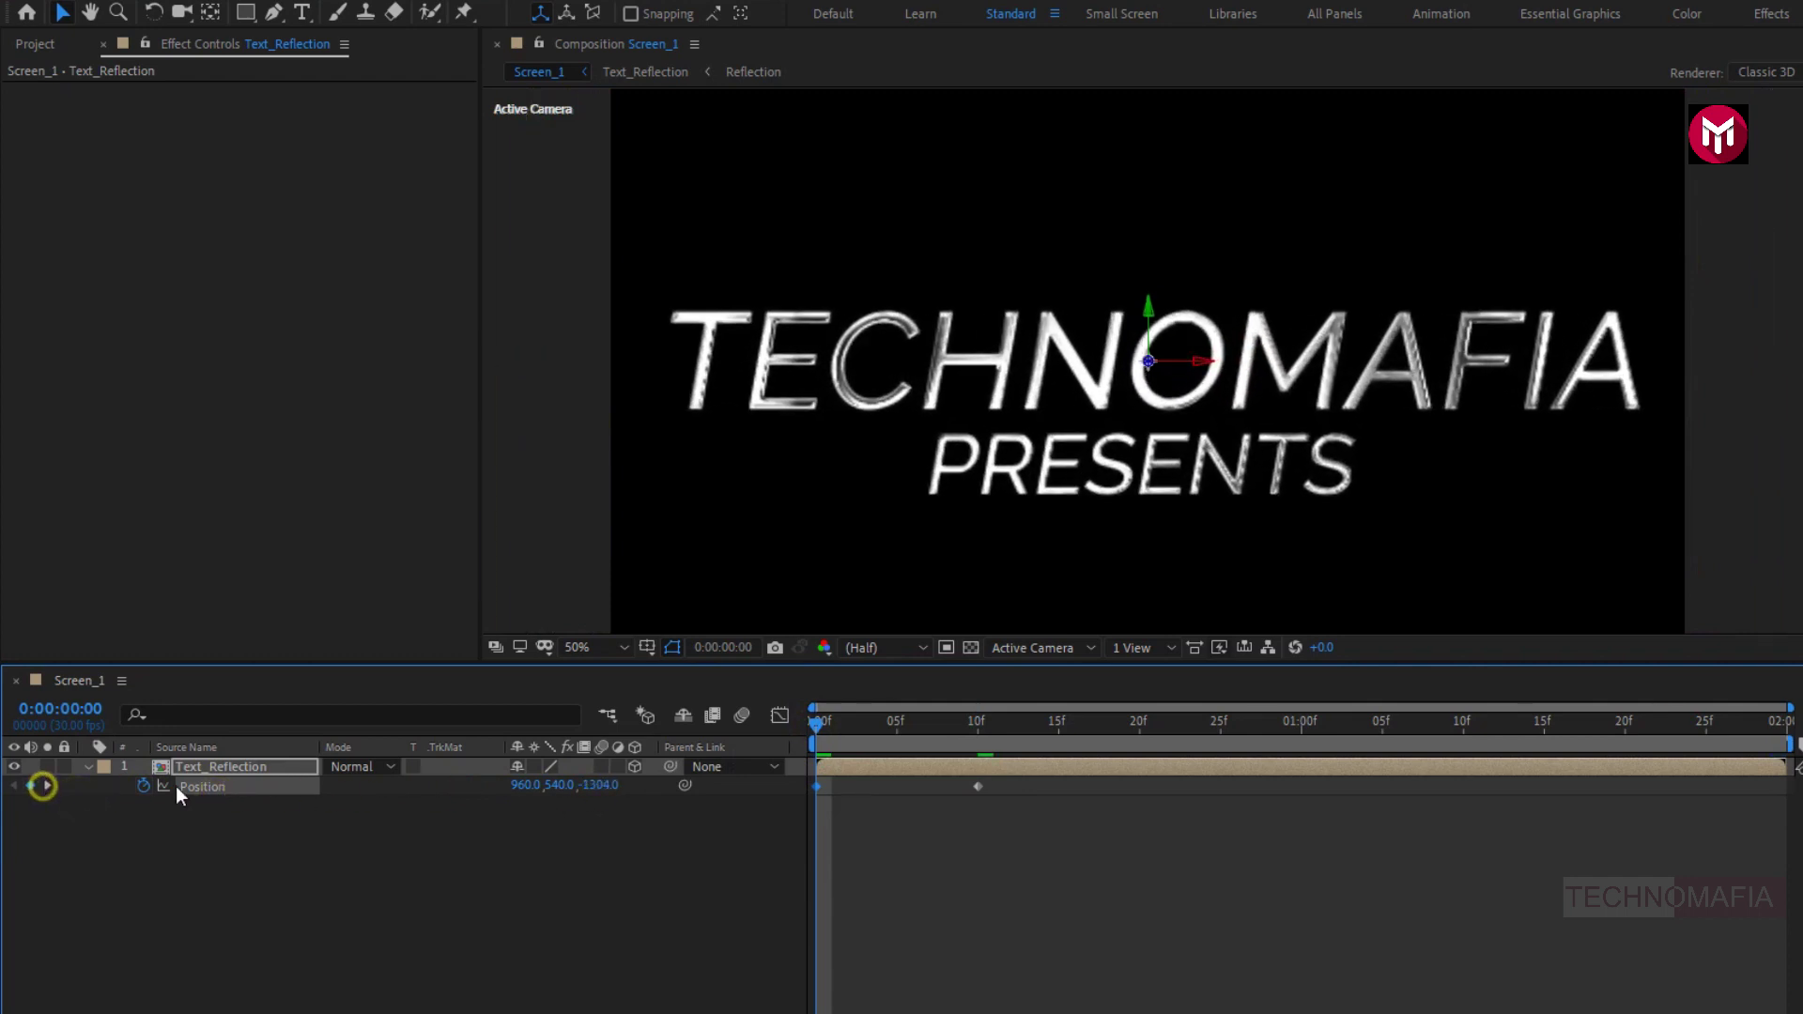
pyautogui.moveTo(595, 785); pyautogui.dragTo(8, 785)
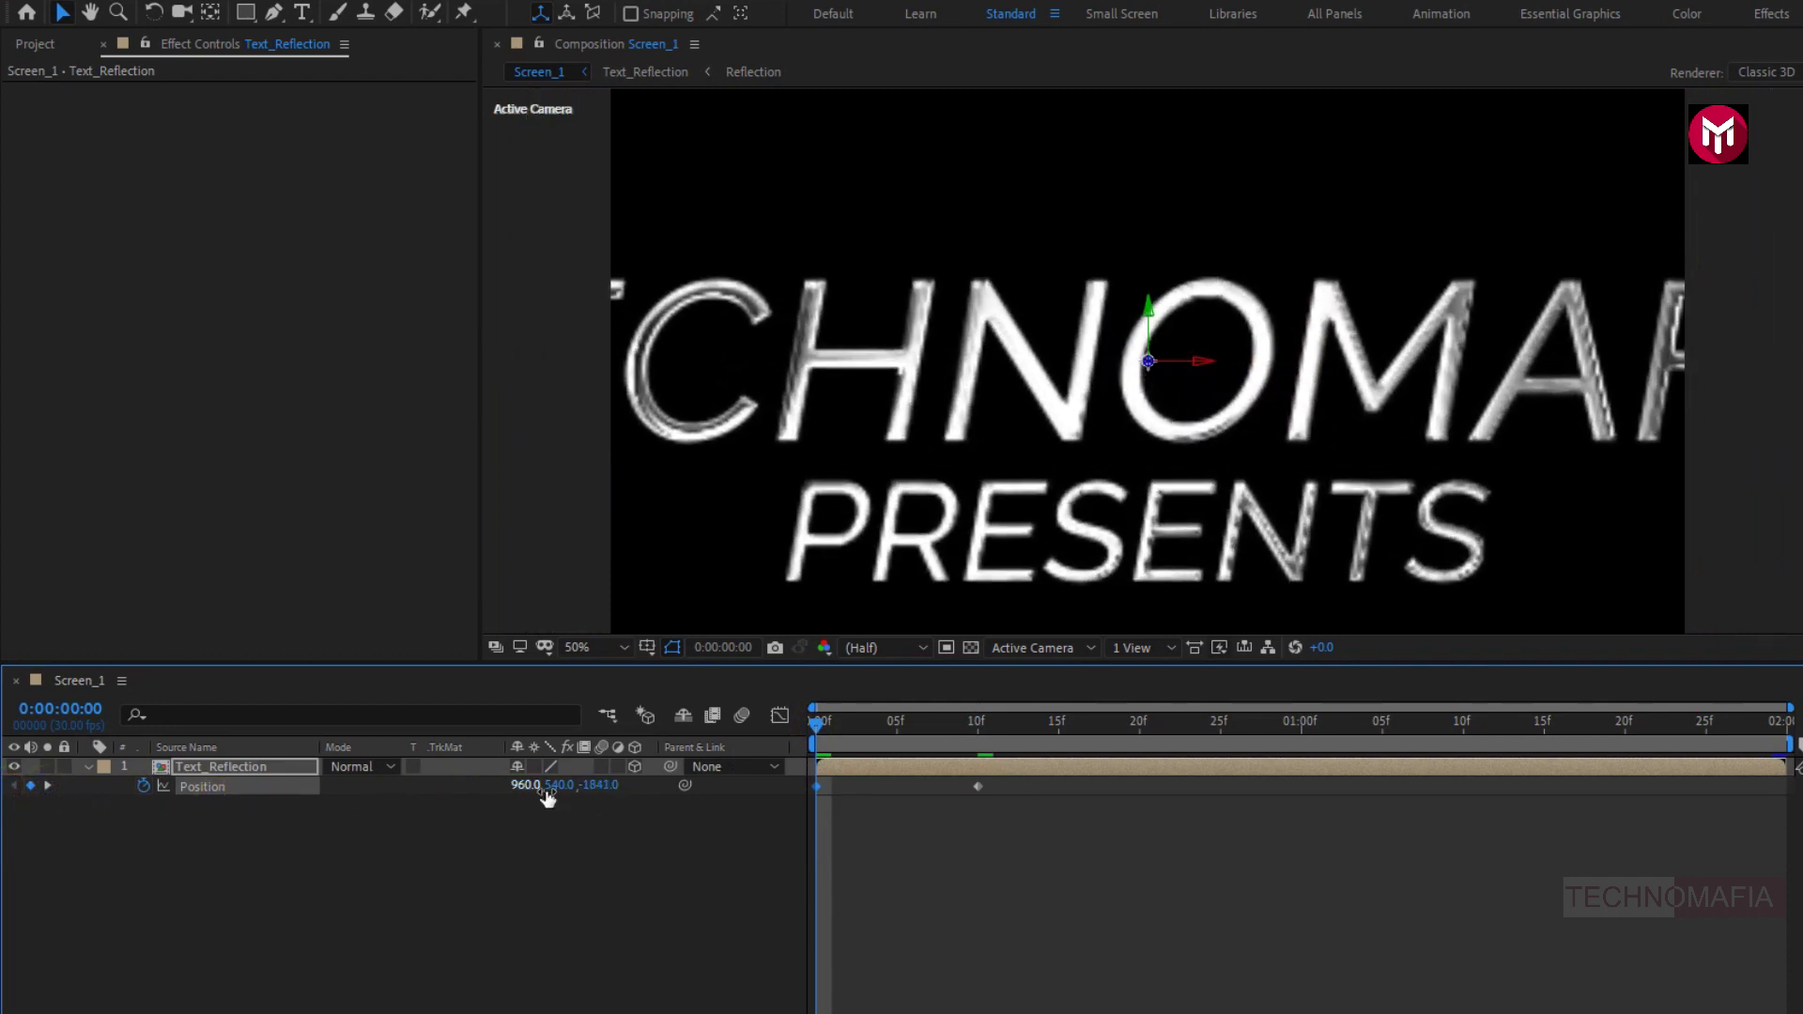
pyautogui.moveTo(591, 785); pyautogui.dragTo(120, 811)
pyautogui.moveTo(582, 786); pyautogui.dragTo(229, 795)
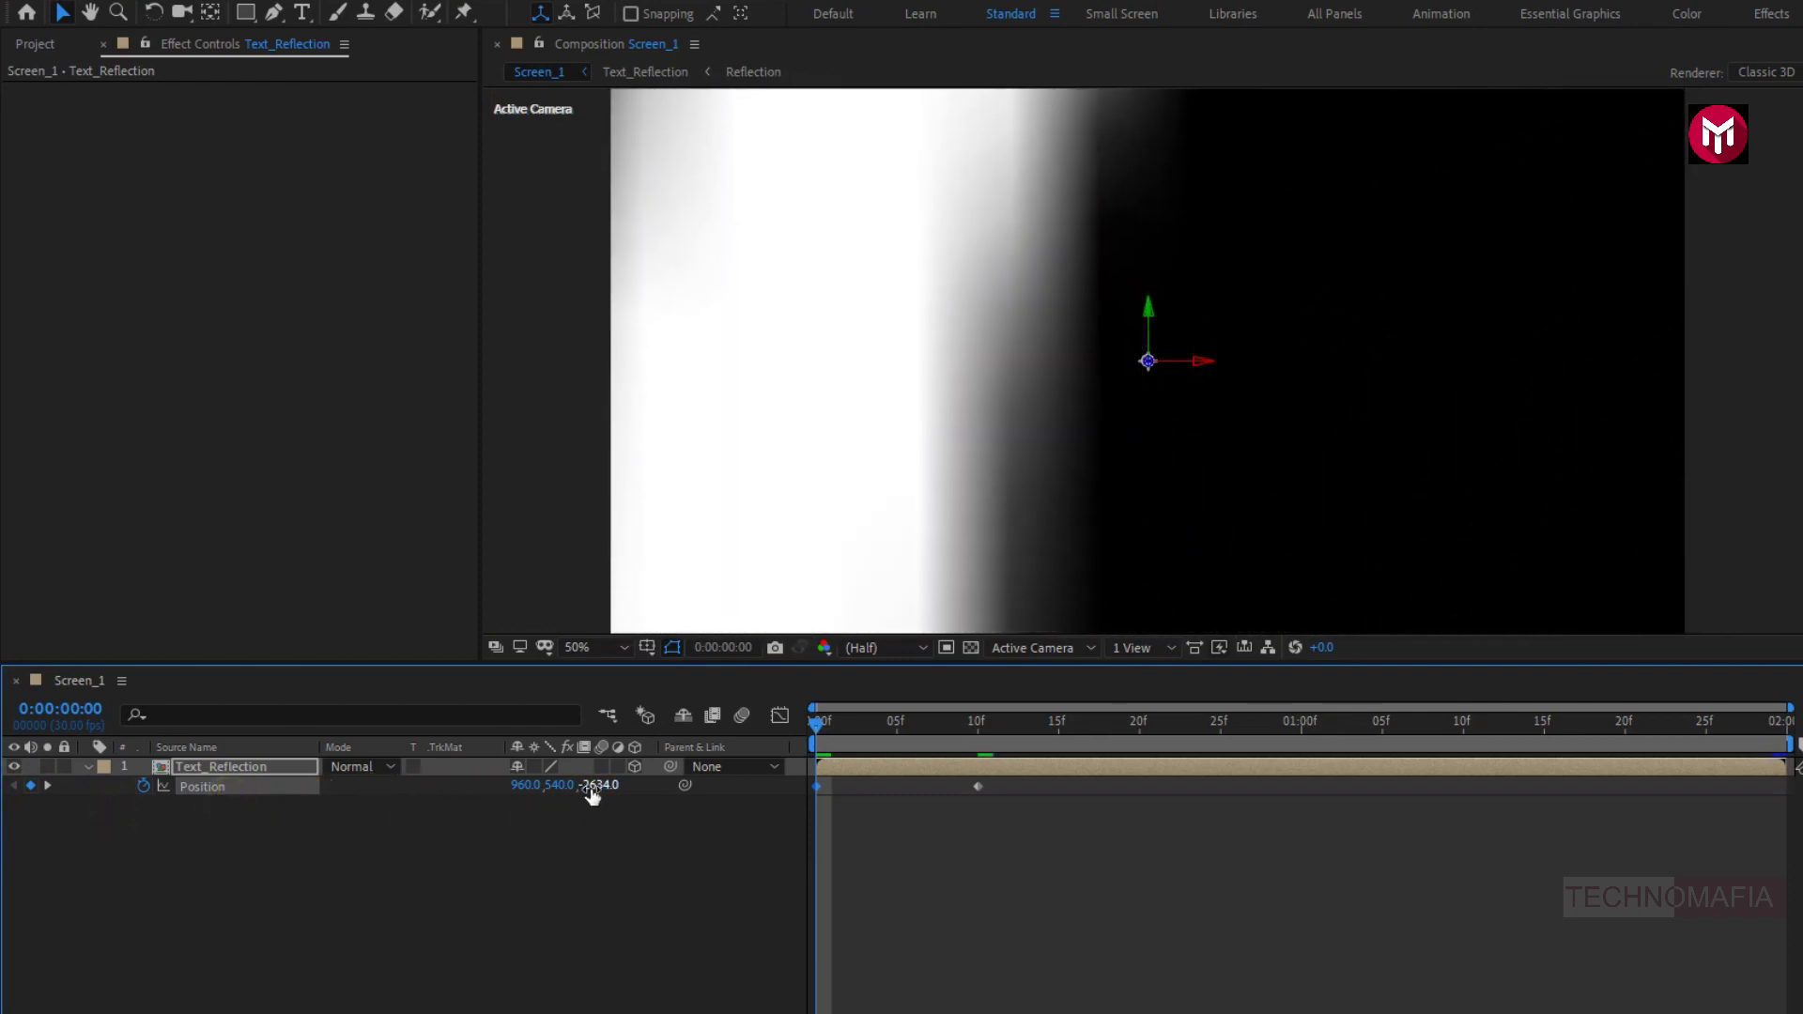
pyautogui.moveTo(588, 787); pyautogui.dragTo(560, 800)
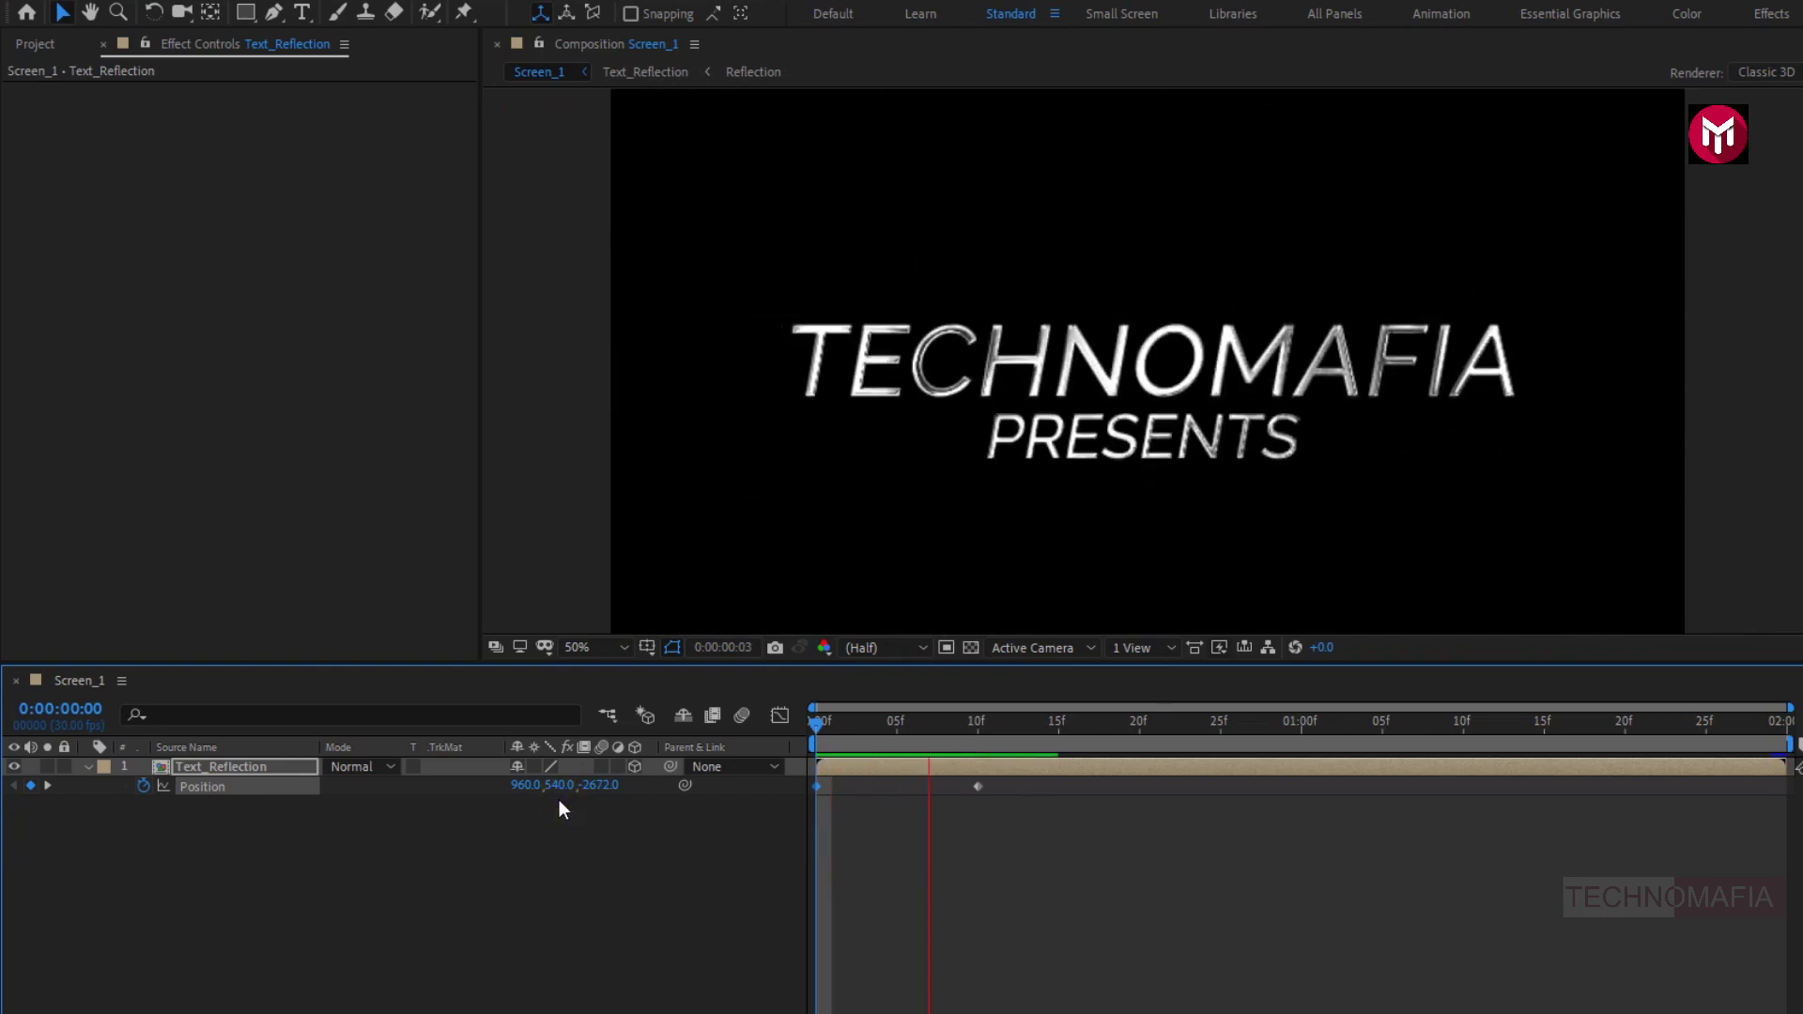
pyautogui.press('space')
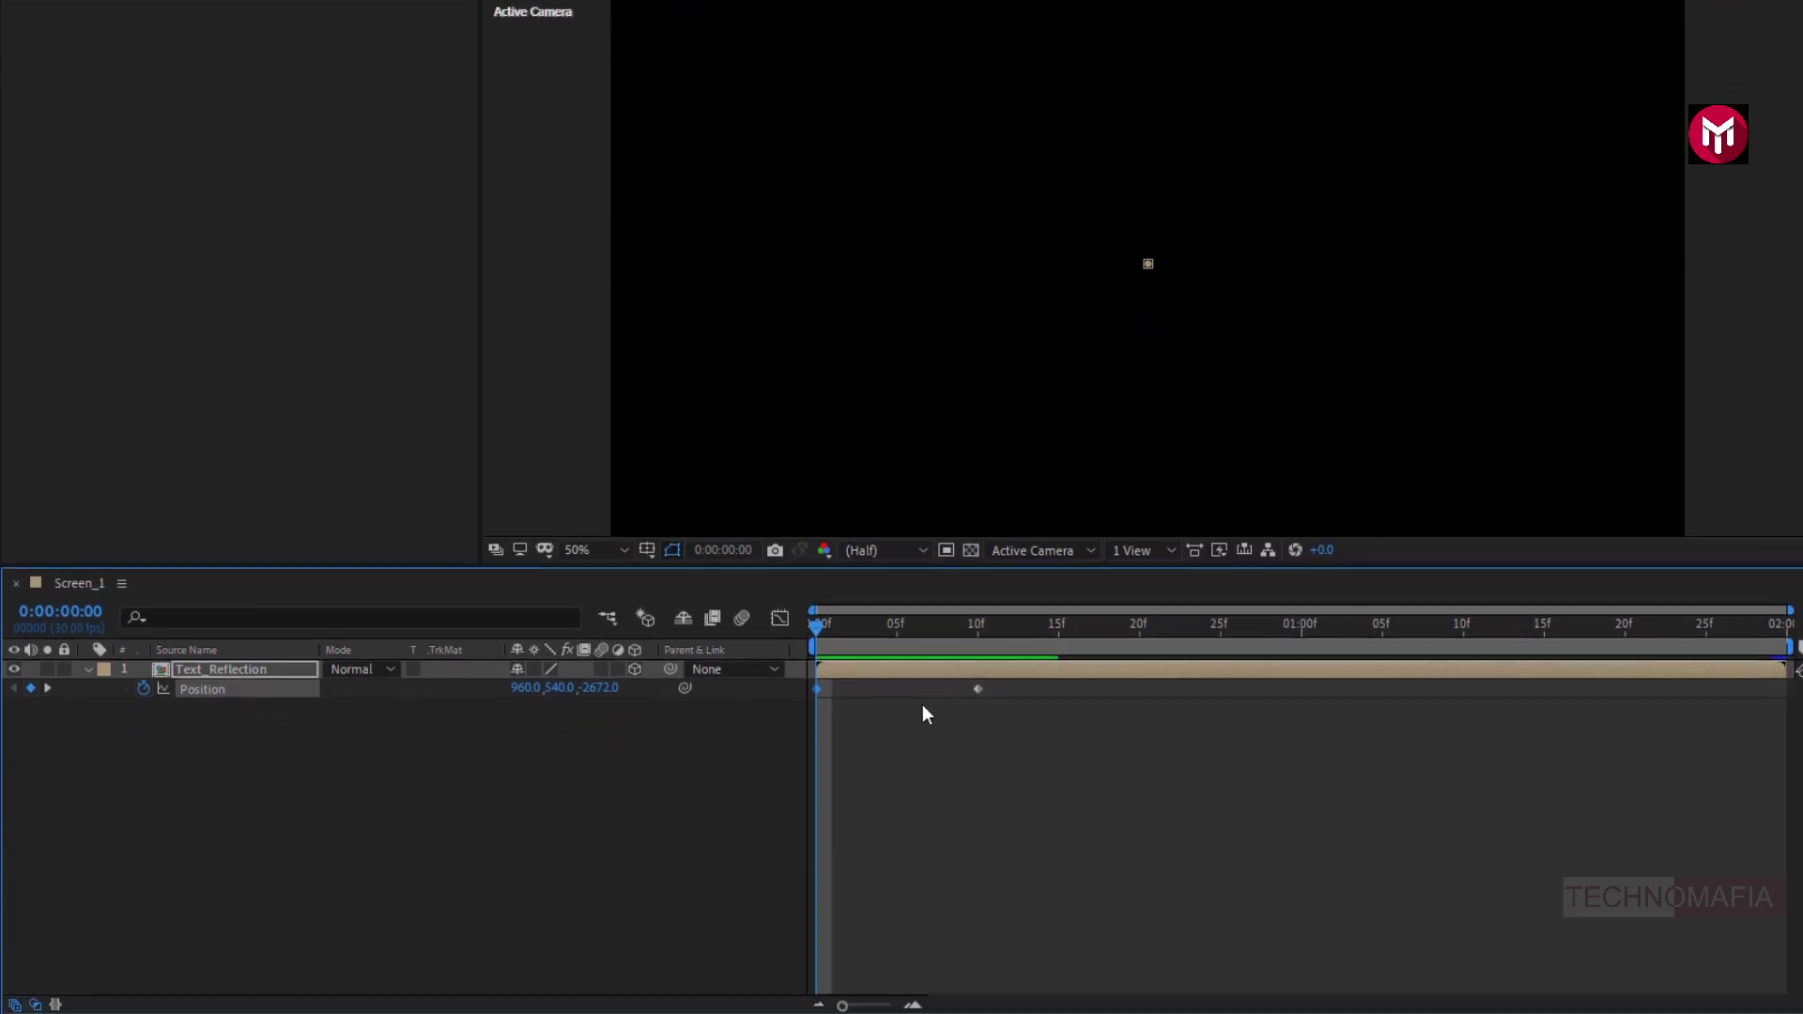
# Apply Easy Ease In to the final Position keyframe.
pyautogui.rightClick(978, 691)
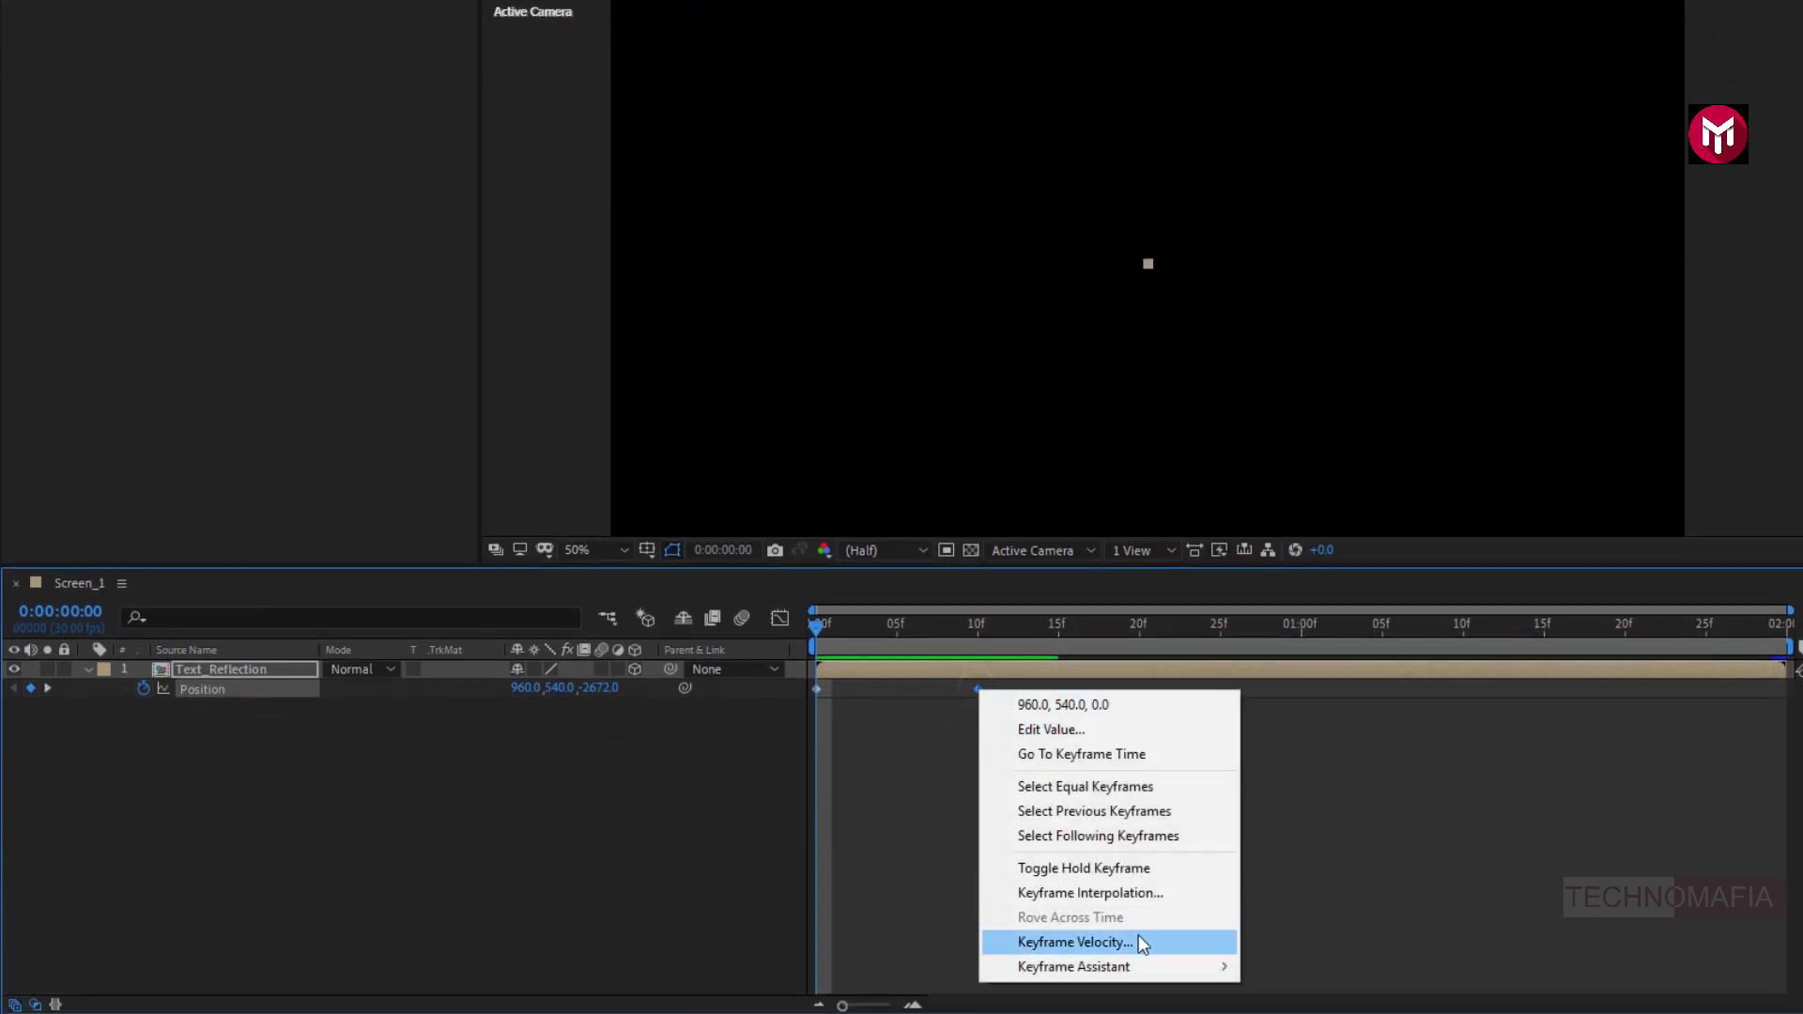
pyautogui.moveTo(1151, 970)
pyautogui.click(1290, 814)
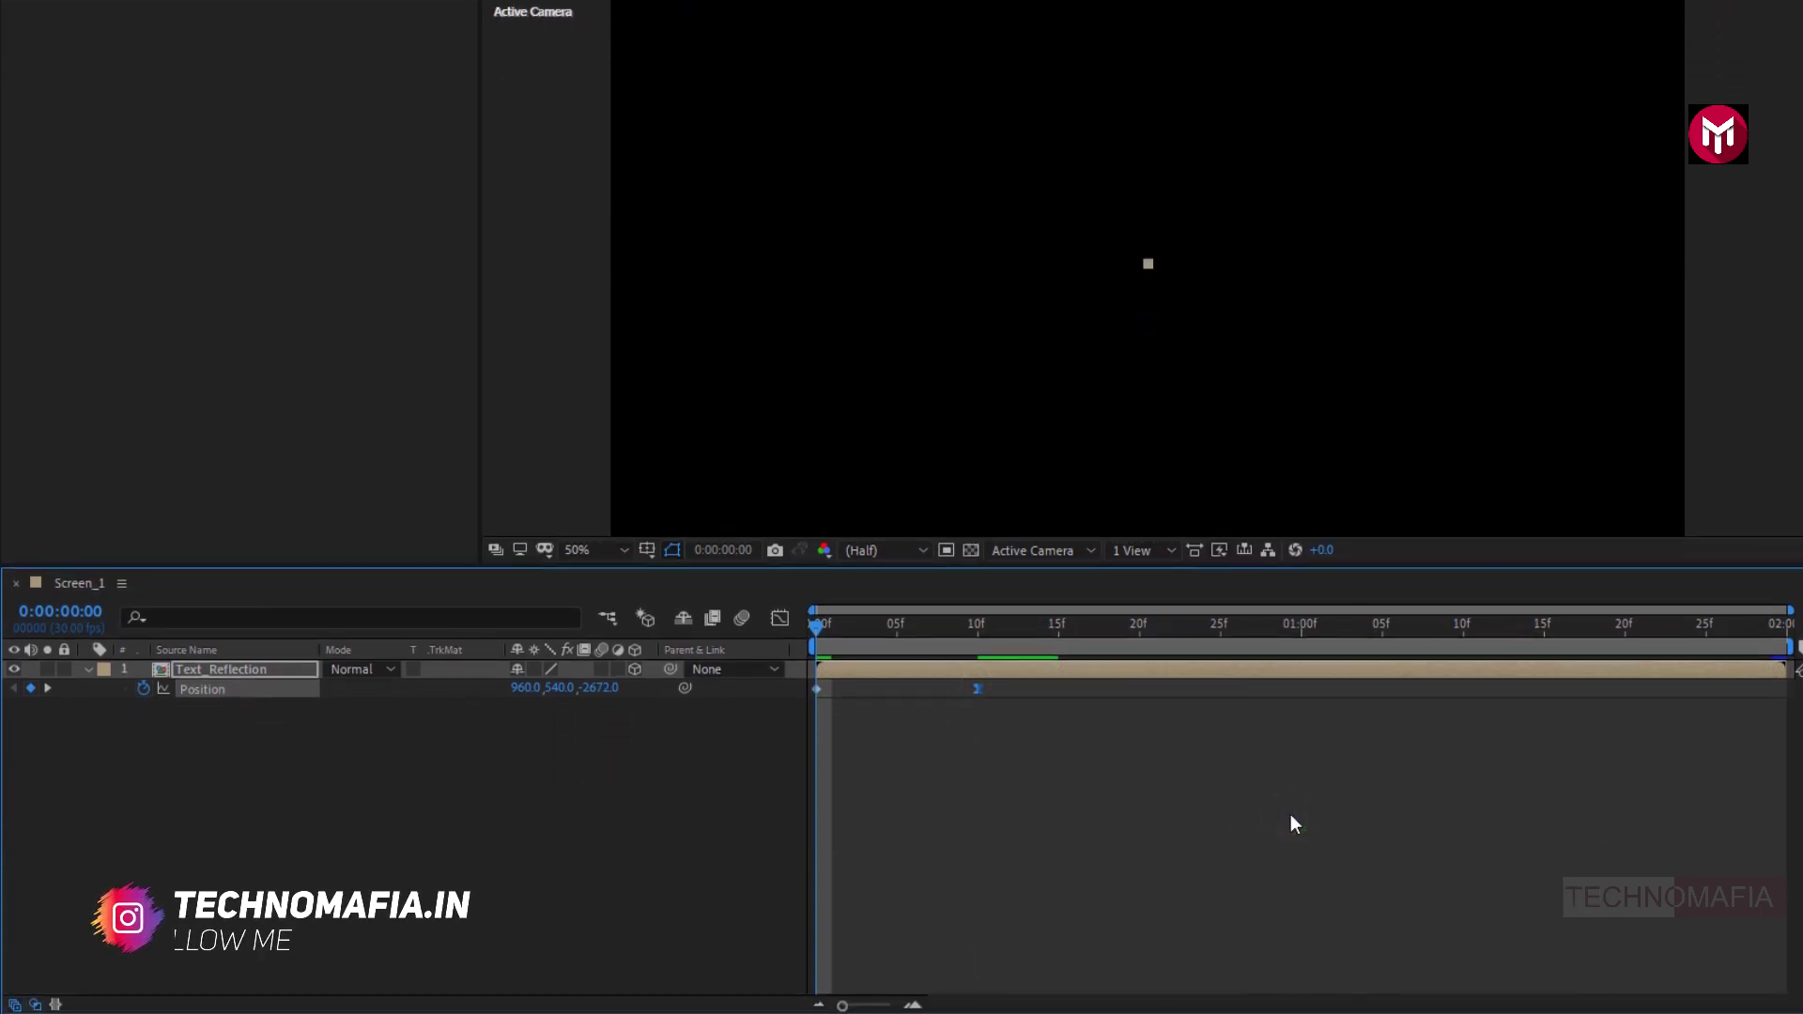
pyautogui.click(87, 704)
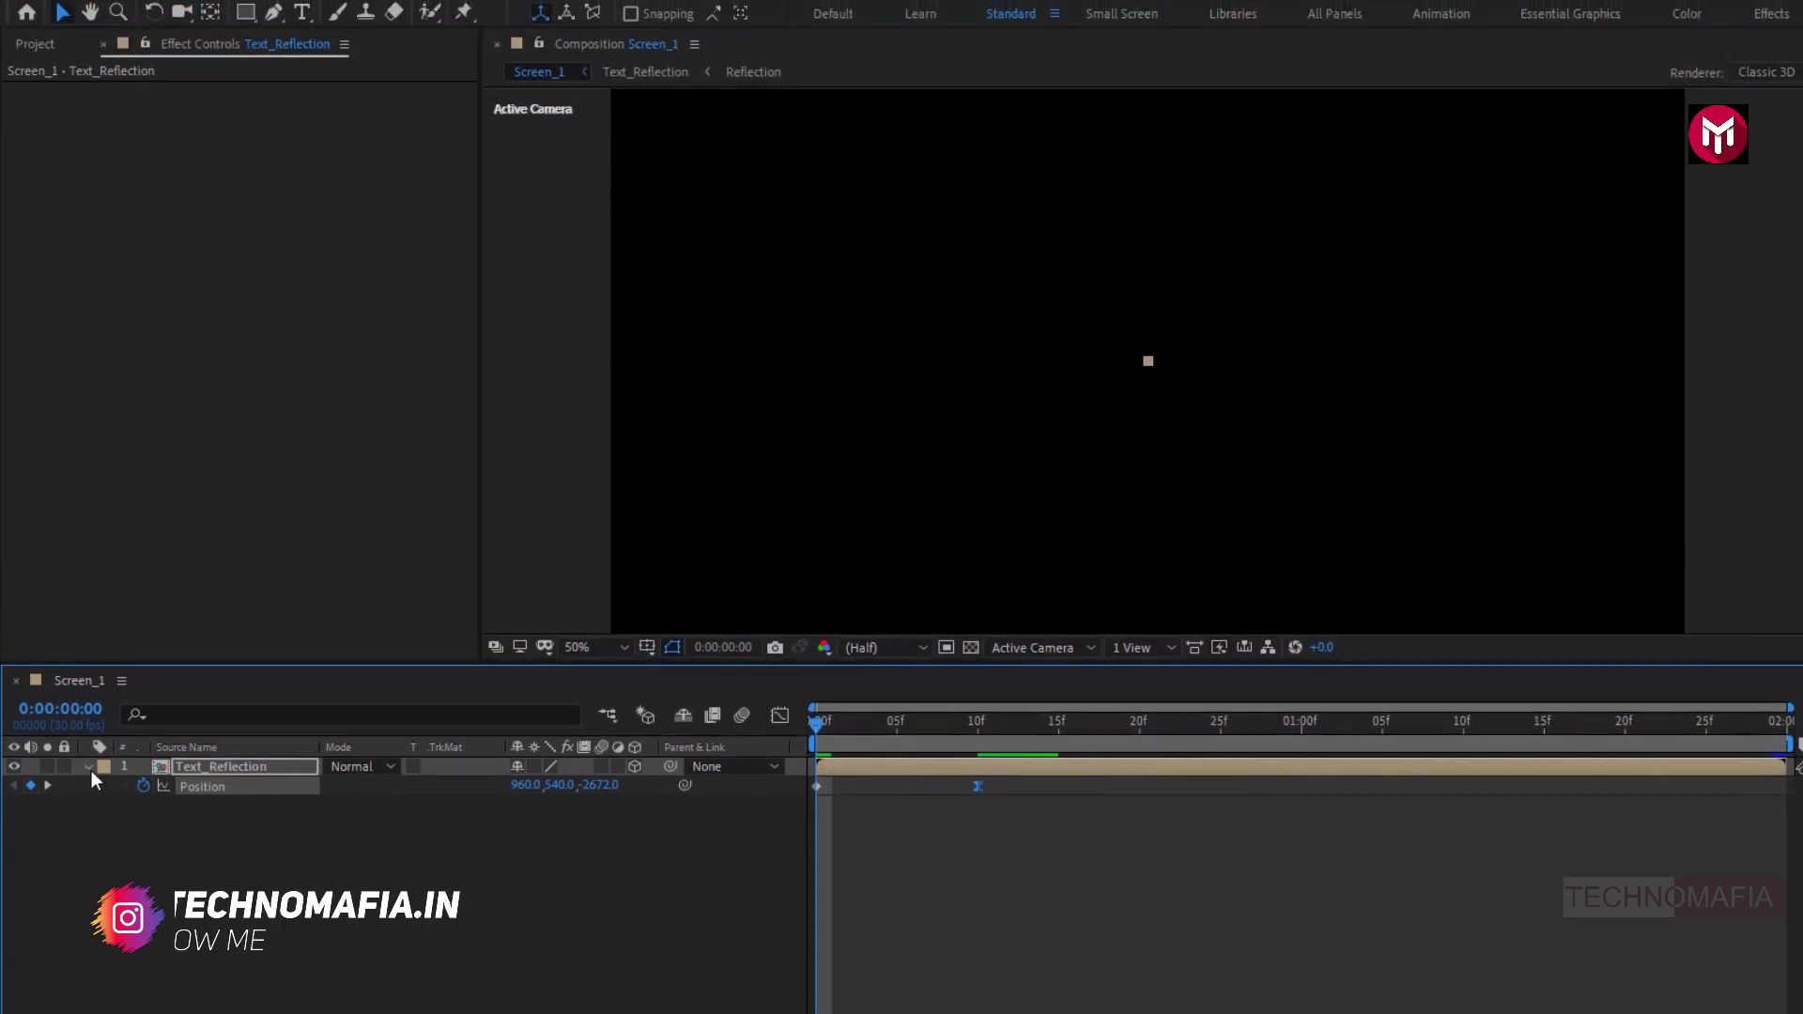
# Add Shockwave.mov beneath the text and scale it to 200%.
pyautogui.click(36, 43)
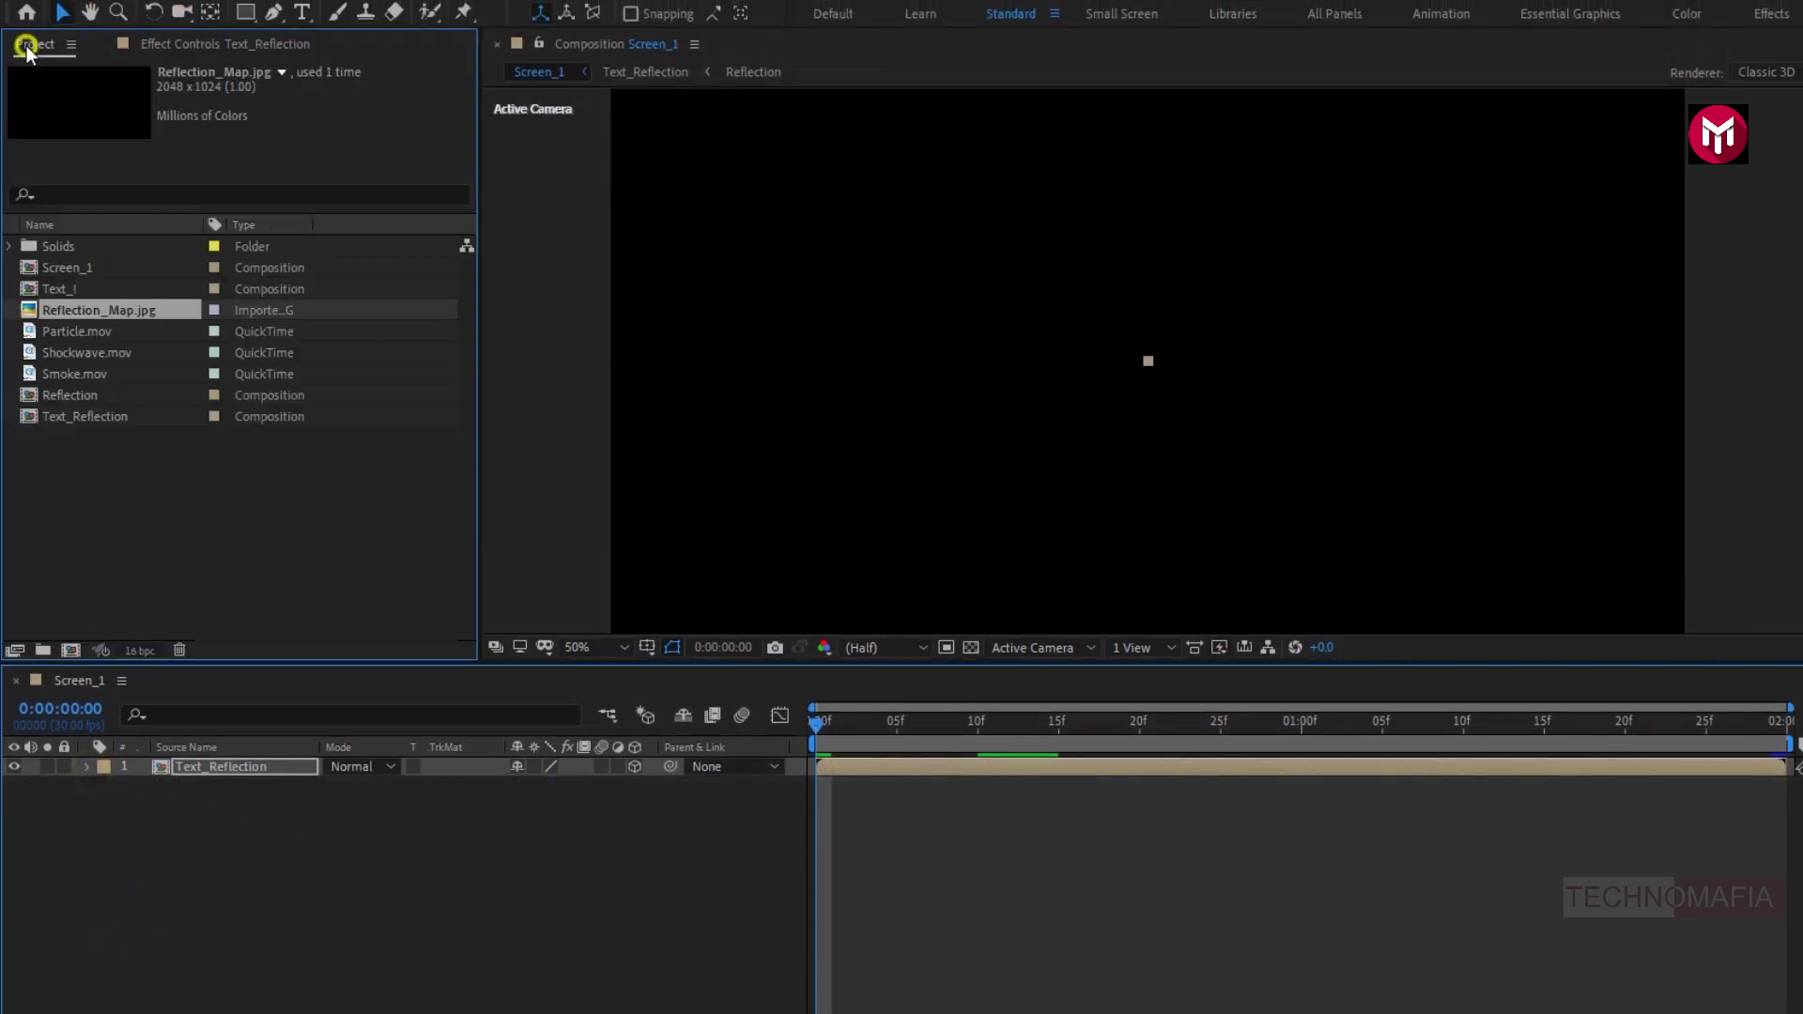
pyautogui.moveTo(66, 396); pyautogui.dragTo(211, 842)
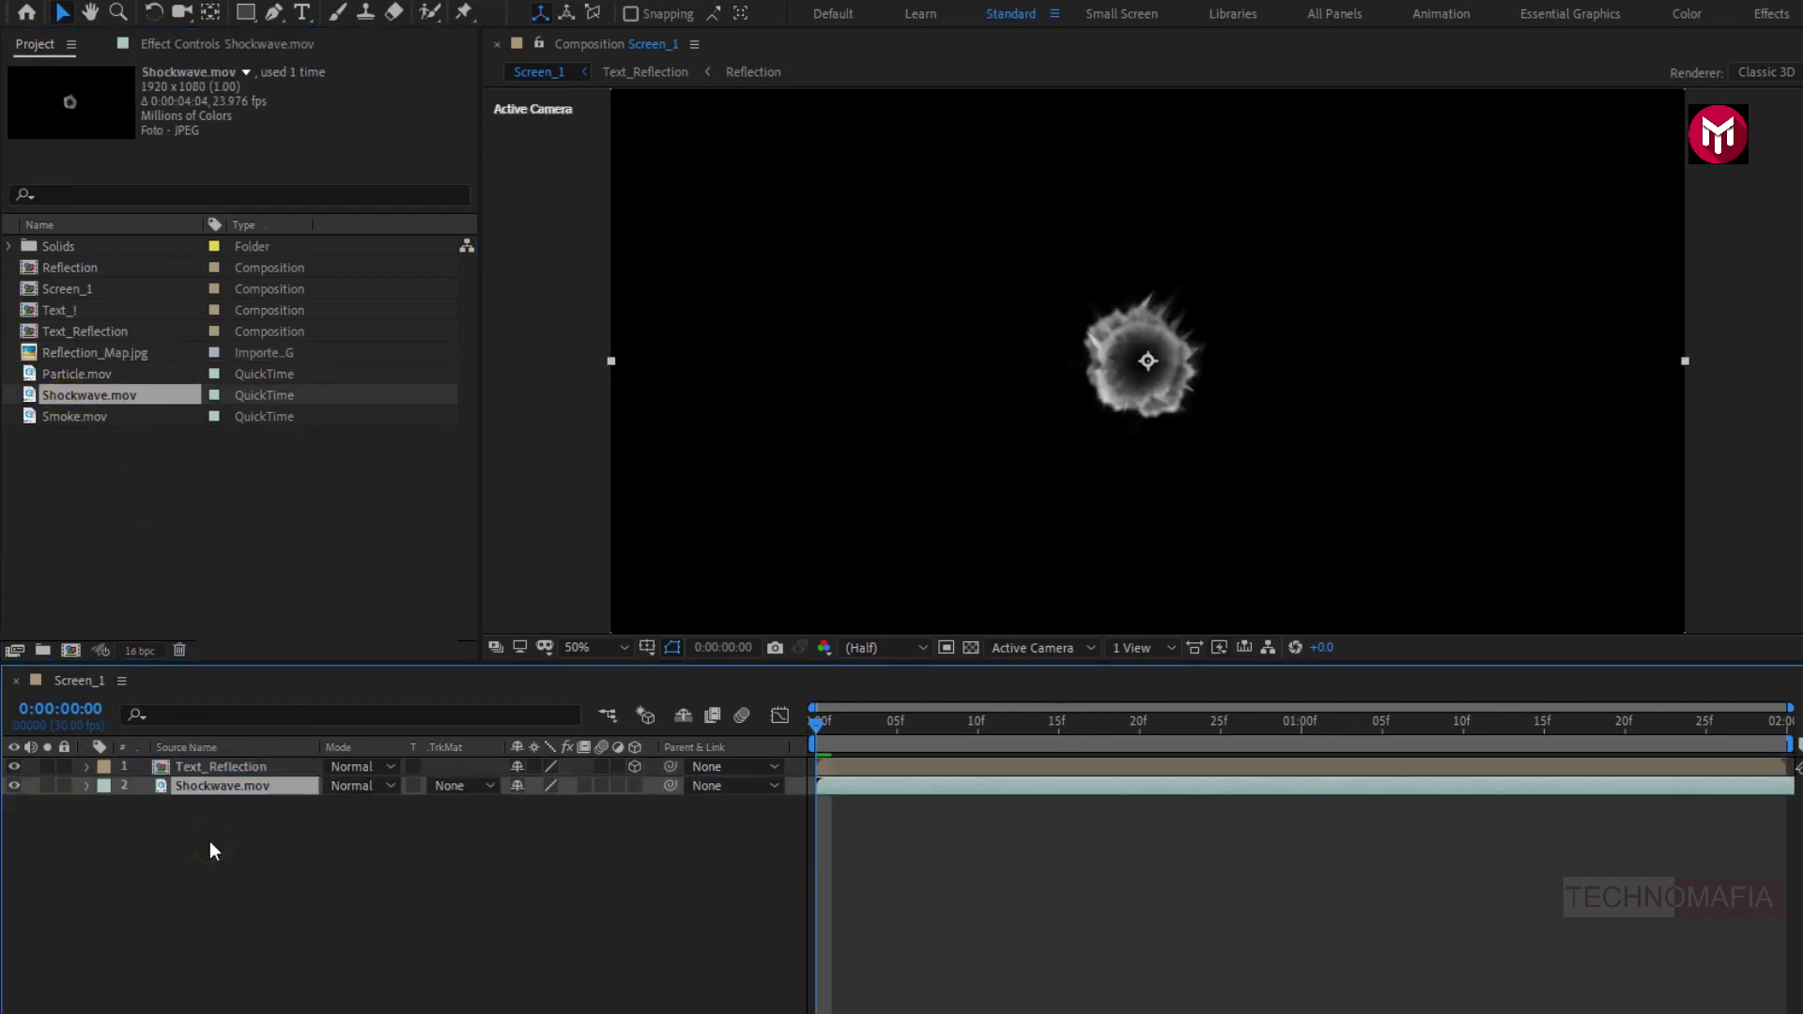
pyautogui.moveTo(1281, 730); pyautogui.dragTo(1339, 729)
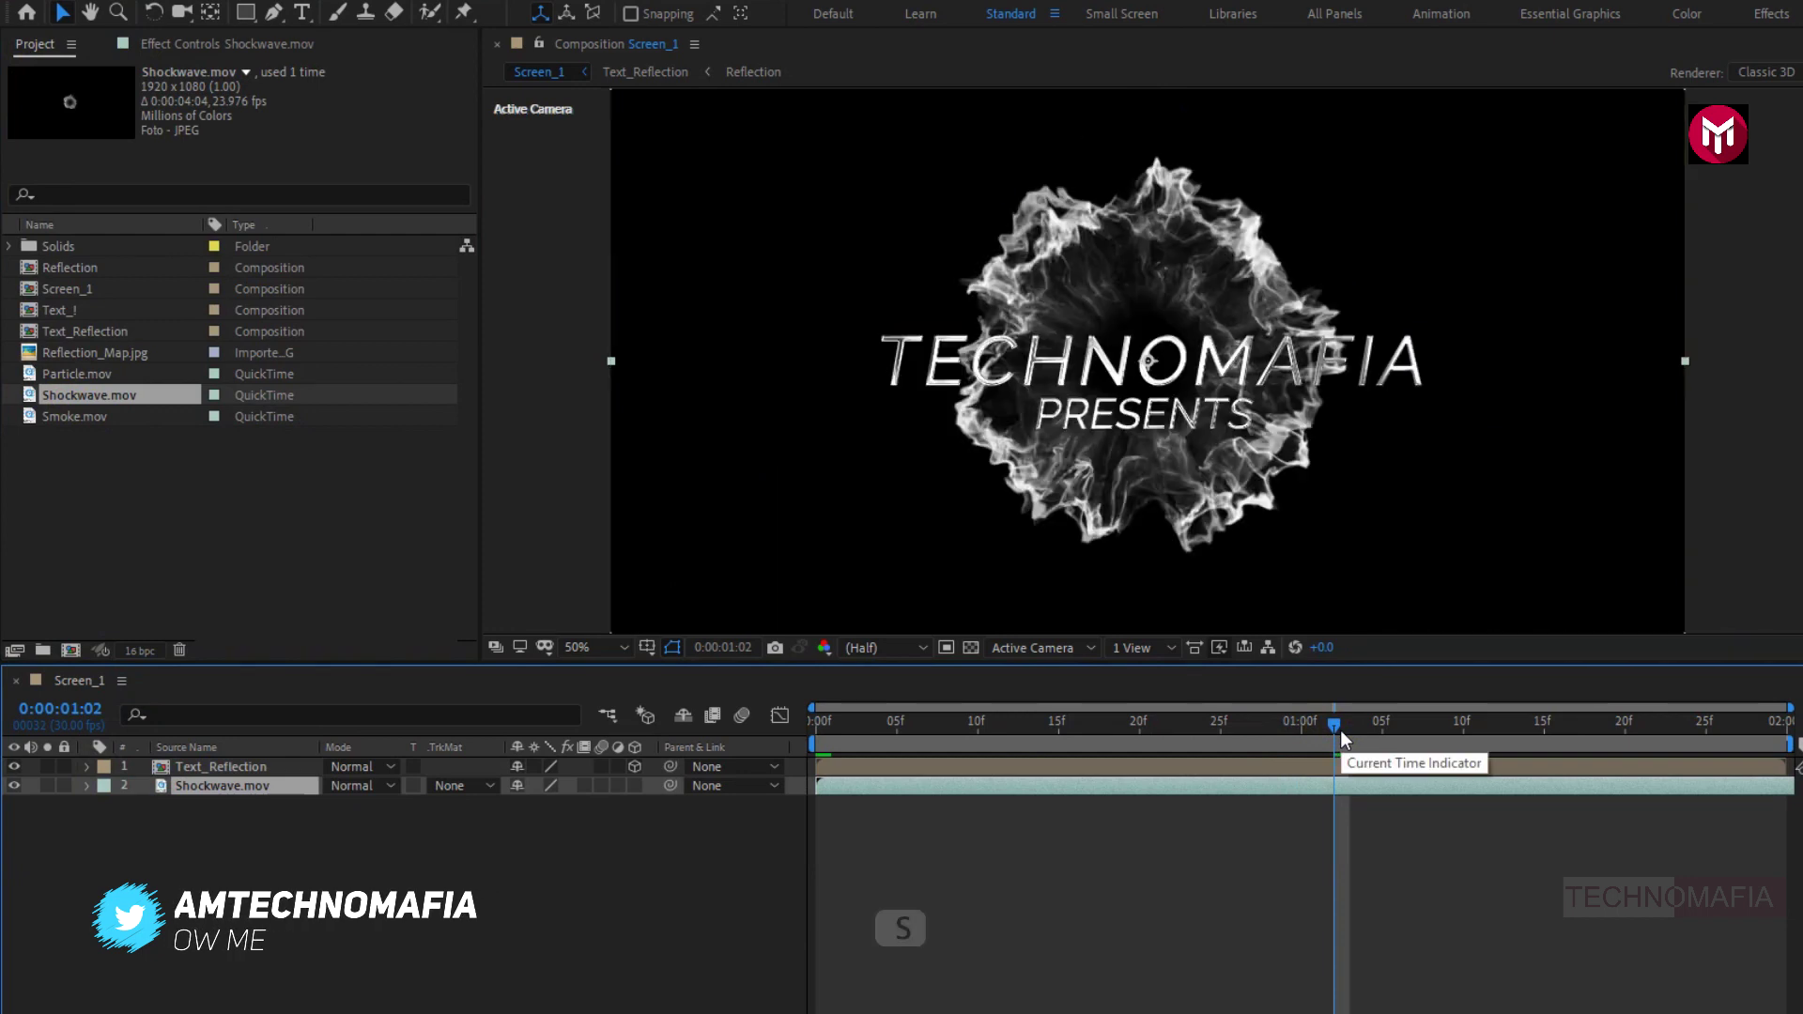
pyautogui.press('s')
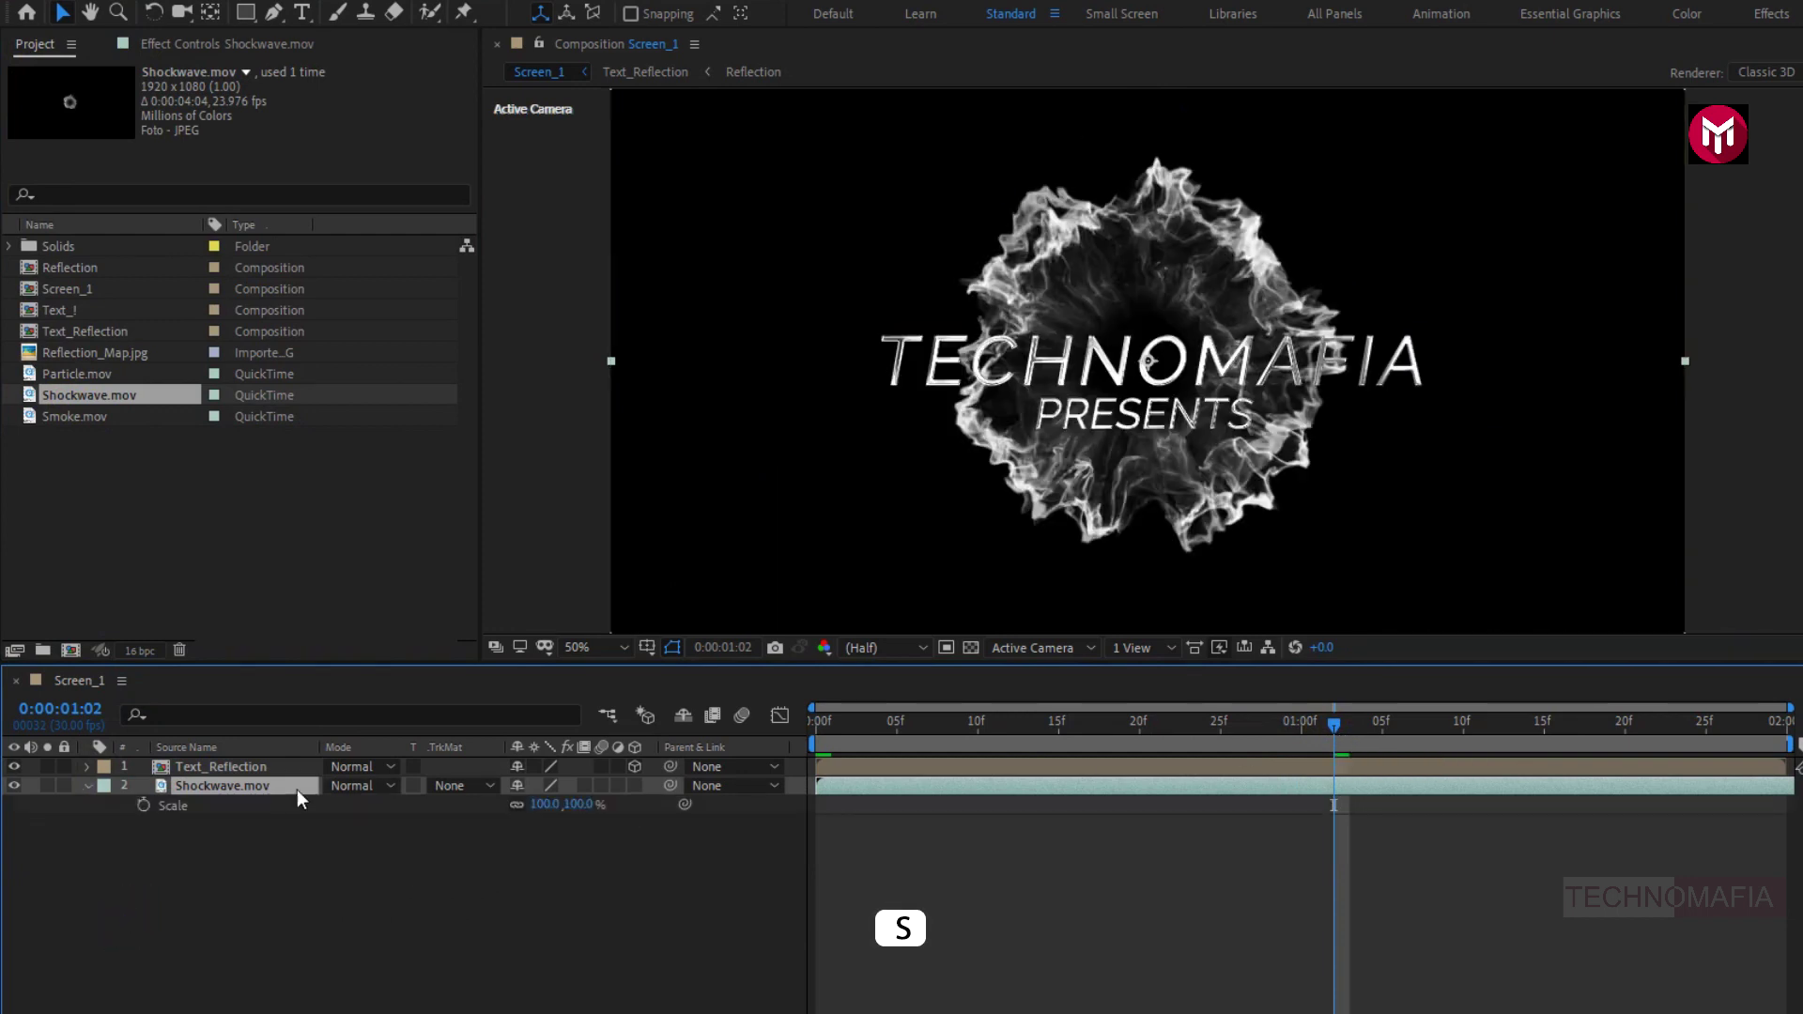
pyautogui.click(578, 805)
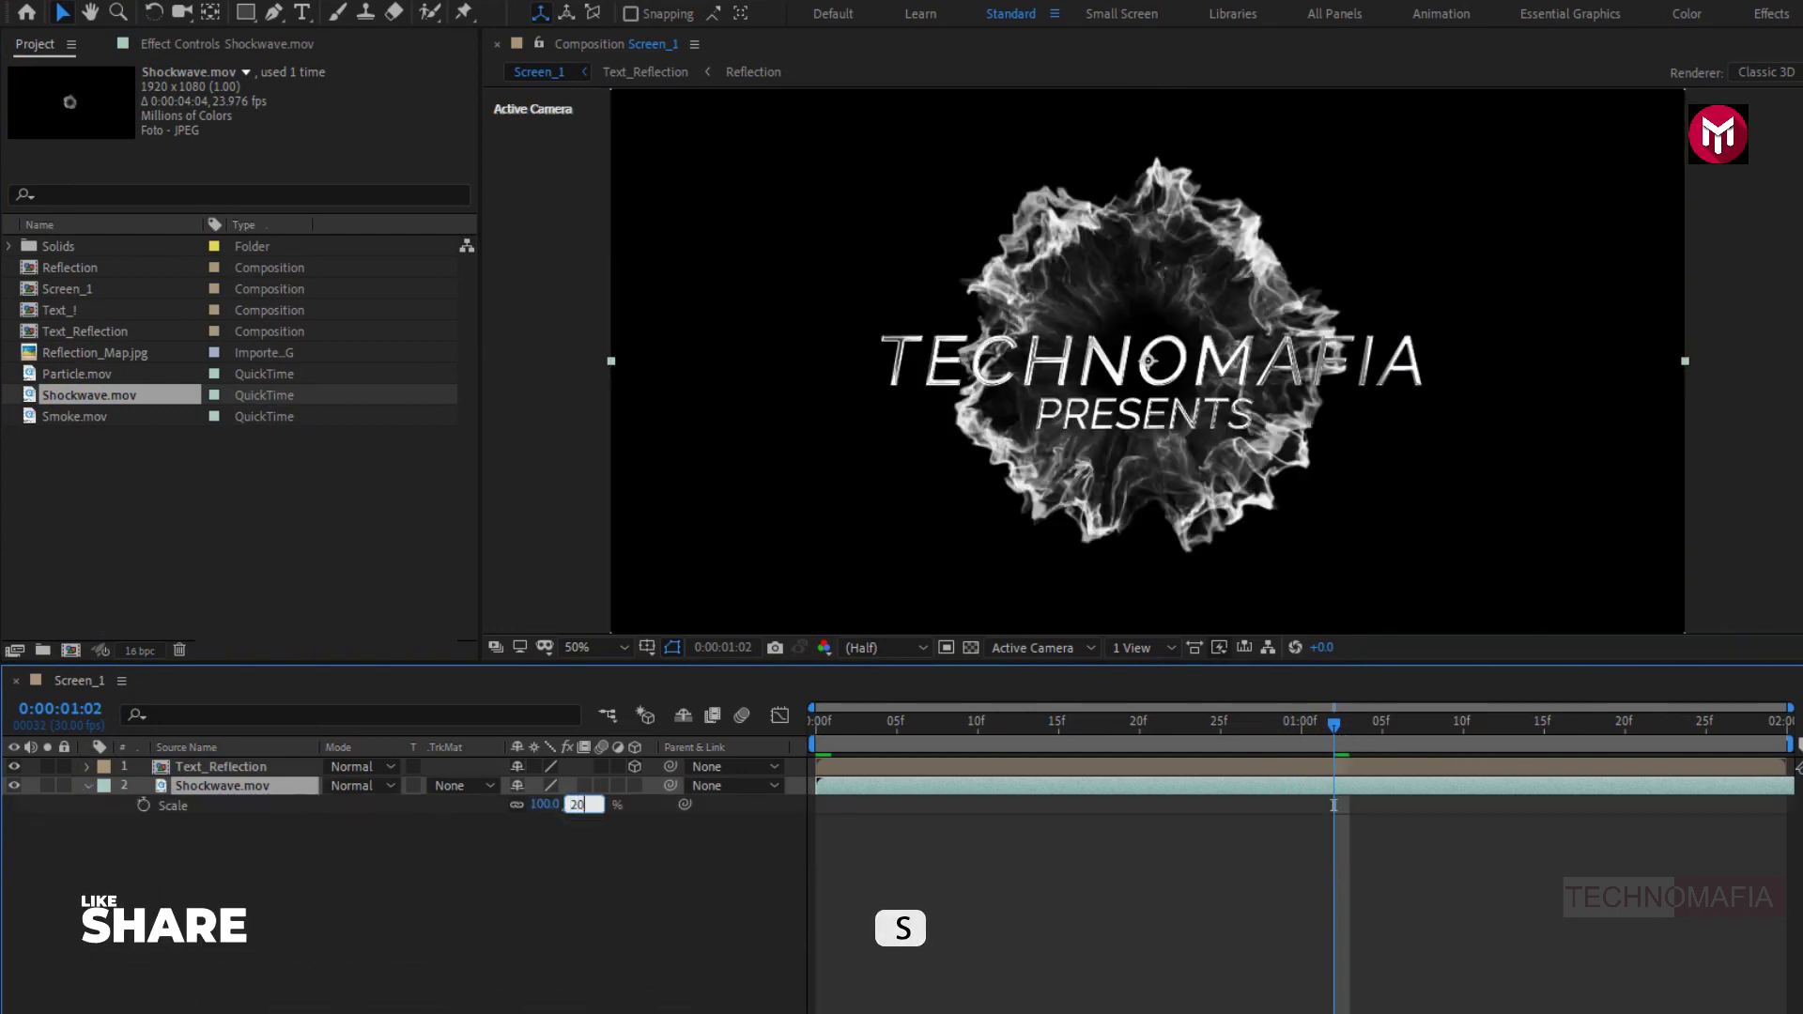
pyautogui.write('200')
pyautogui.press('Return')
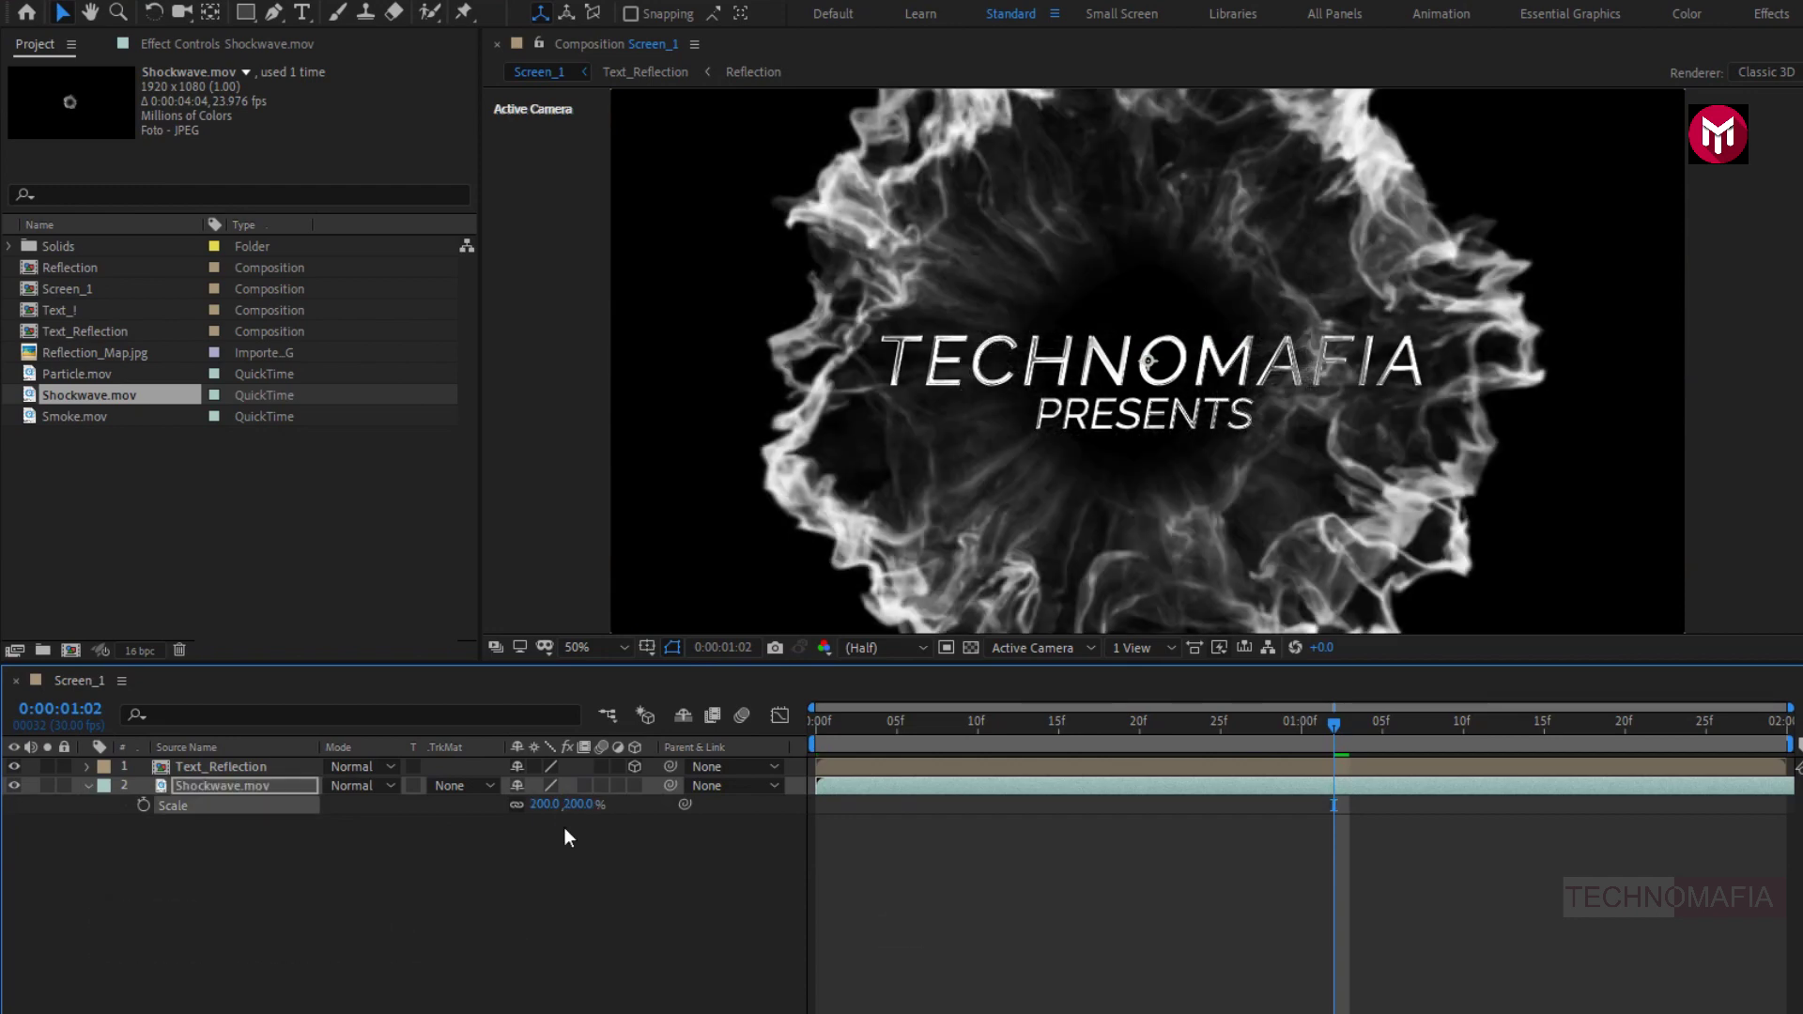
# Keyframe the shockwave's Opacity at 100% on frame 5 and 0% on frame 0.
pyautogui.click(280, 781)
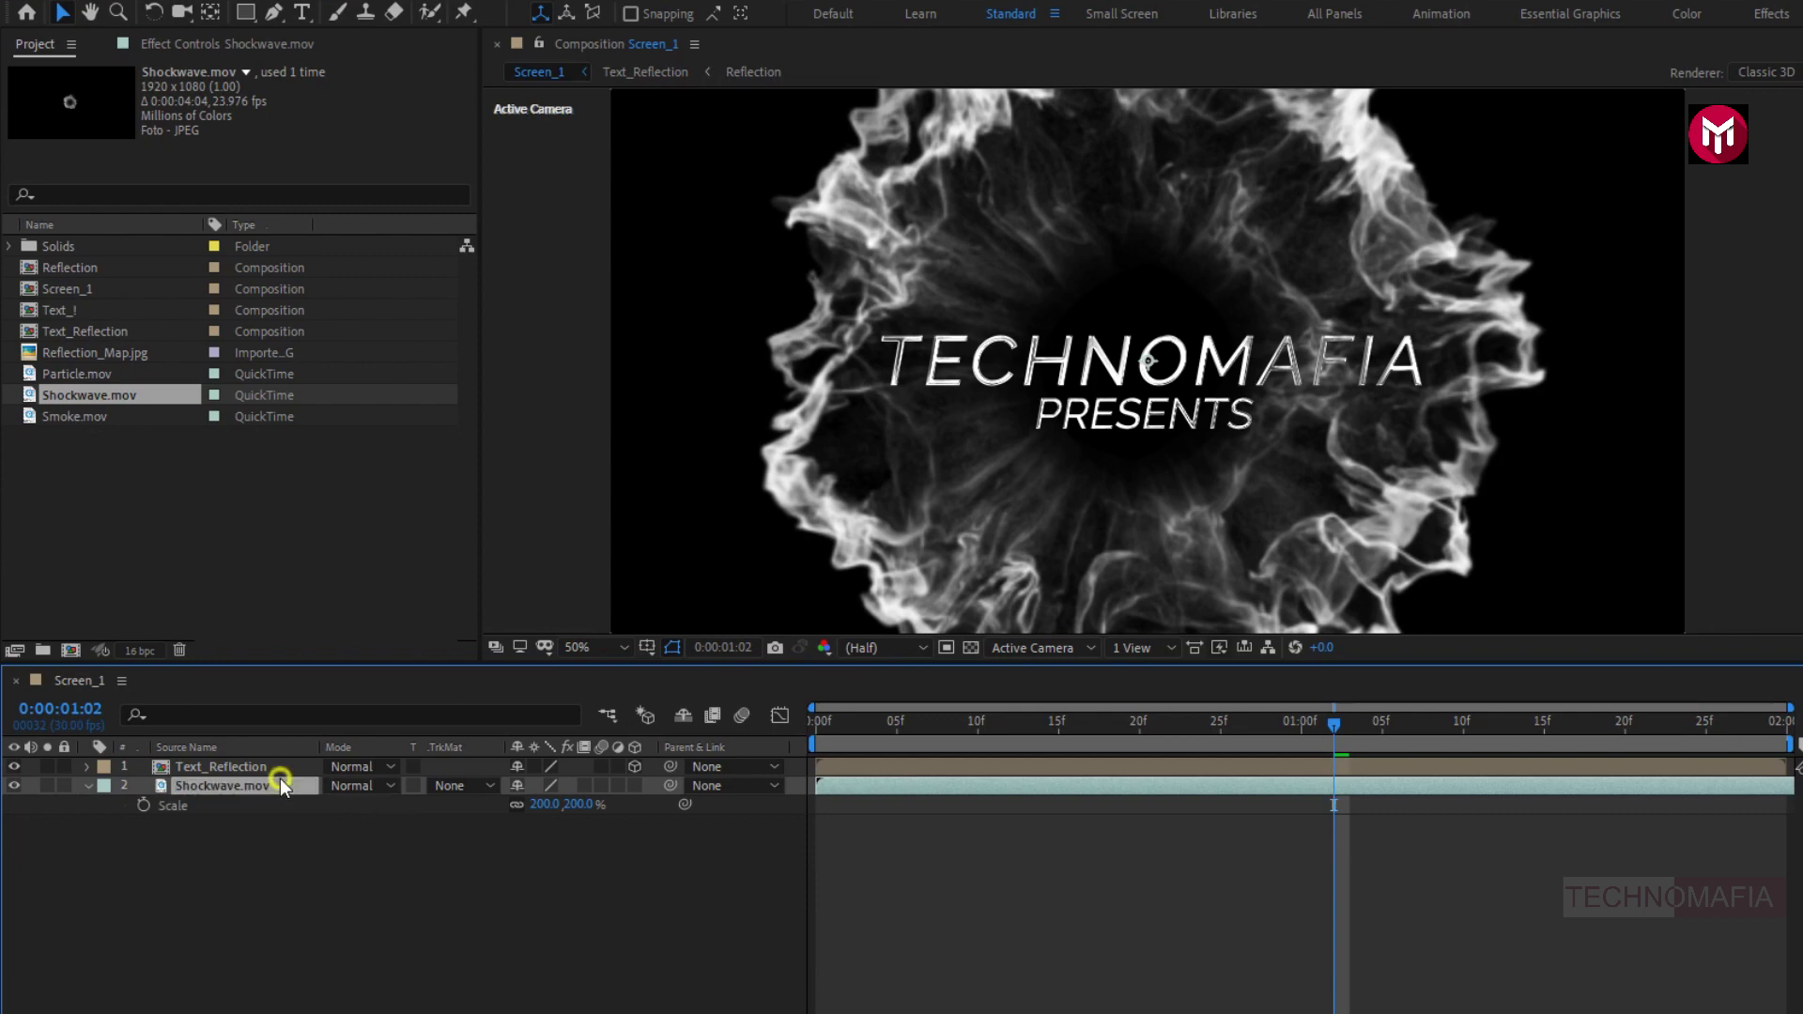
pyautogui.press('t')
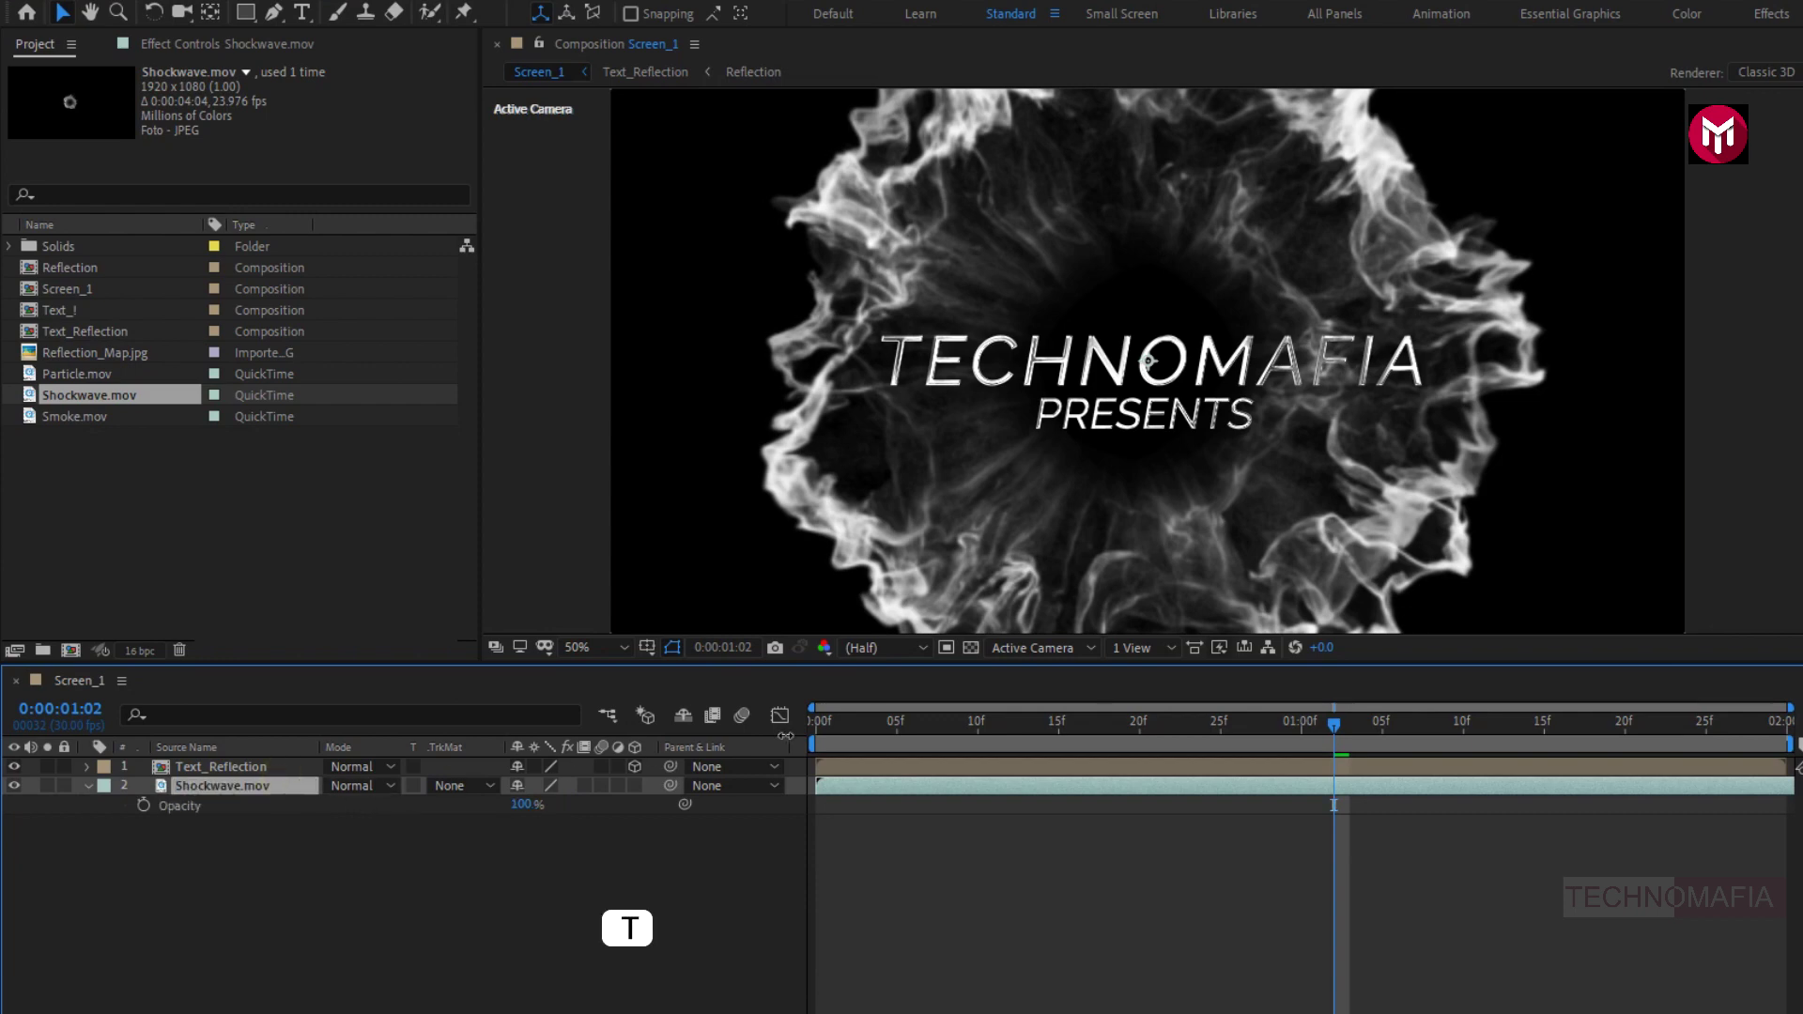
pyautogui.click(896, 731)
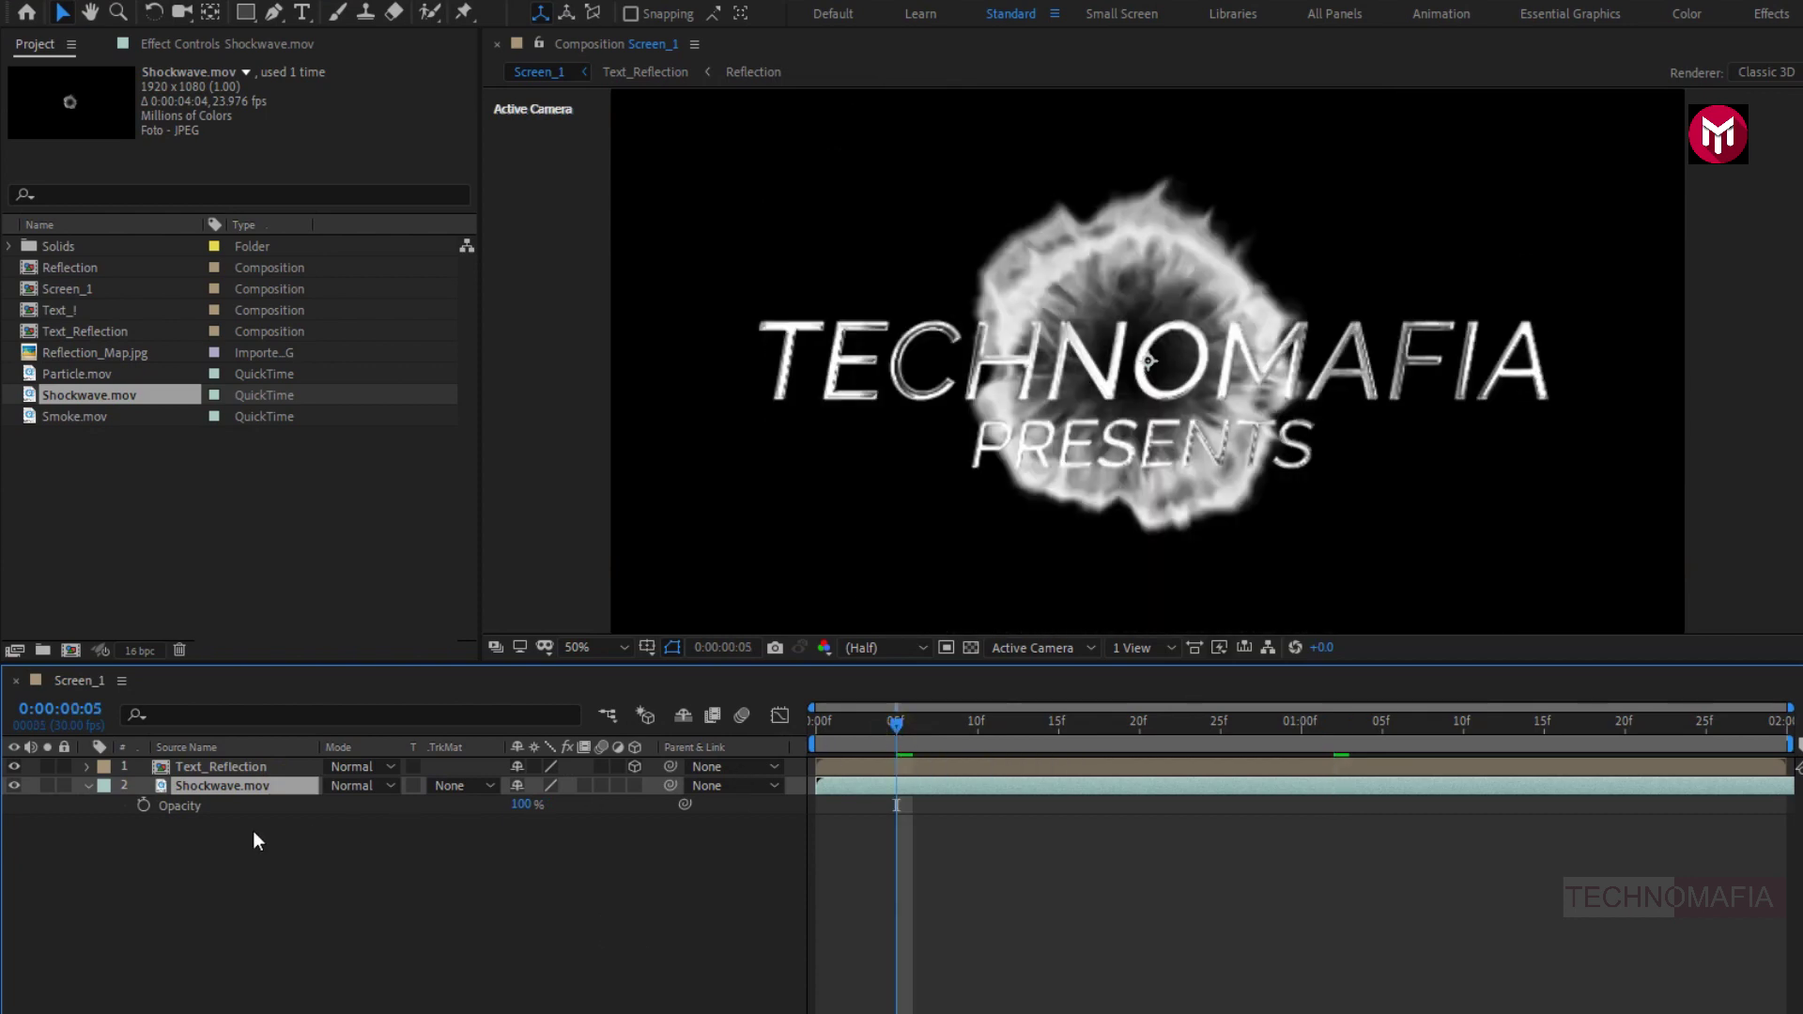
pyautogui.click(143, 805)
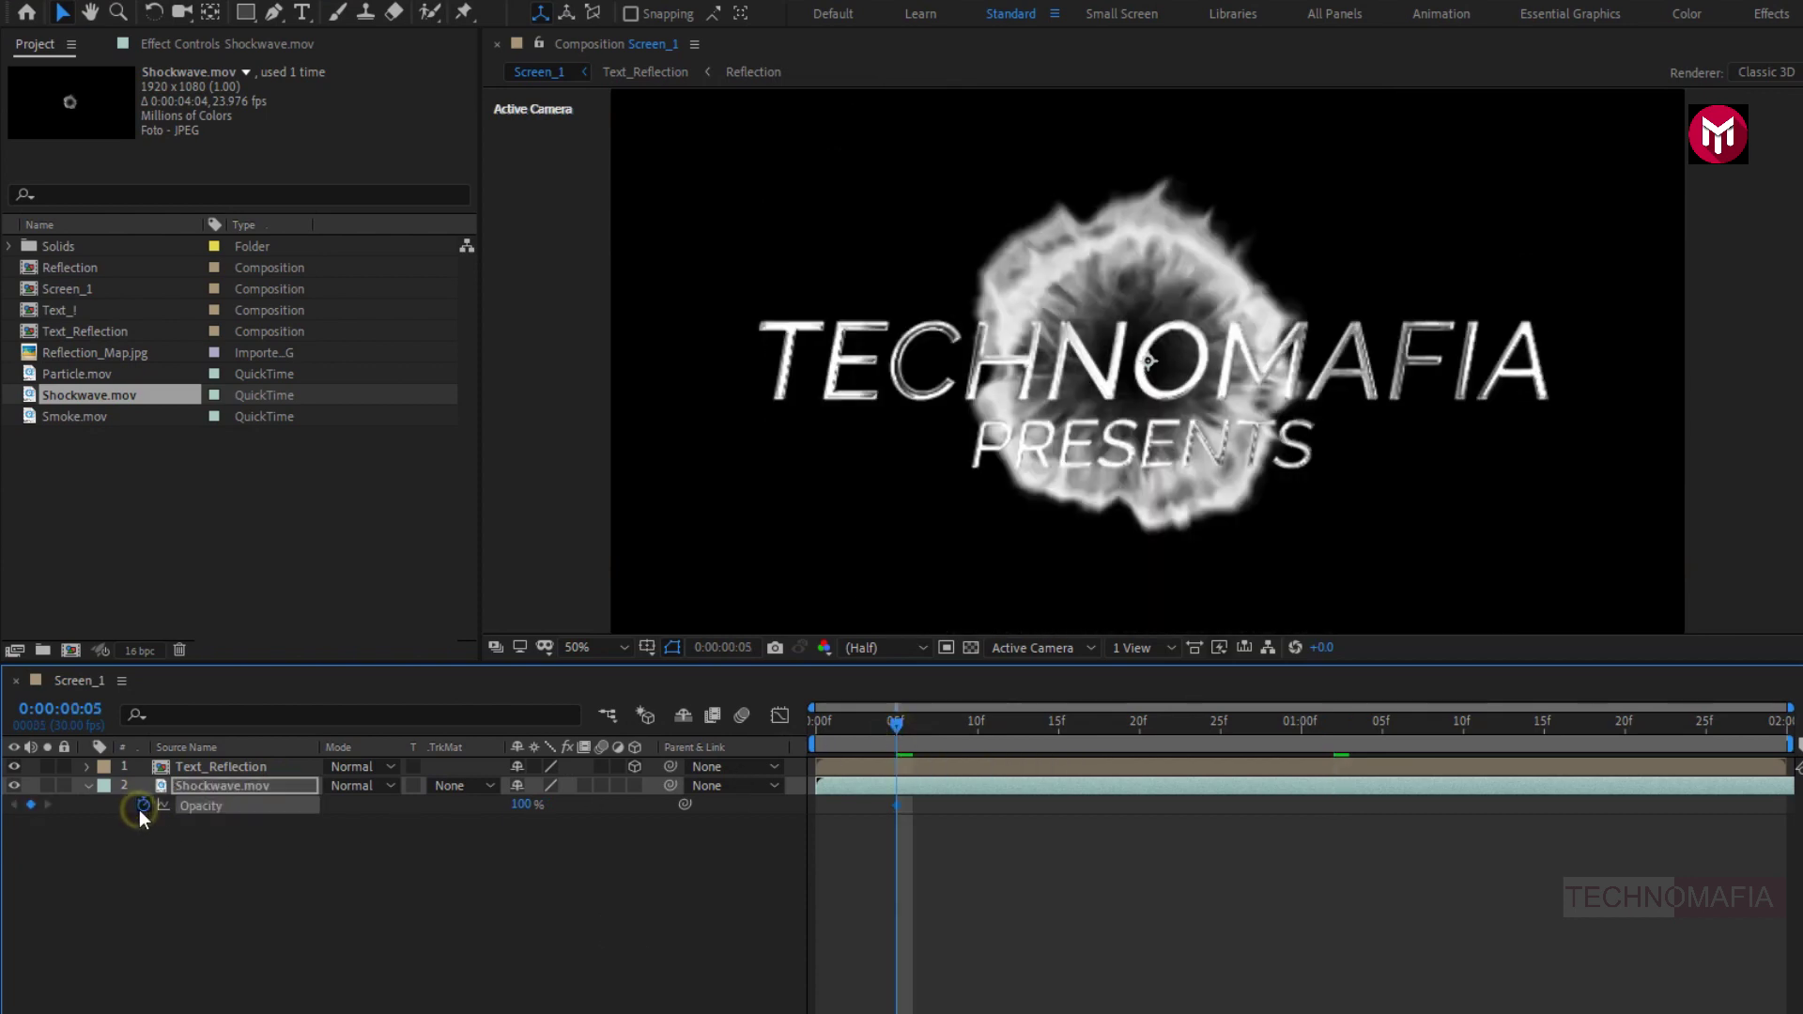
pyautogui.click(813, 724)
pyautogui.click(522, 806)
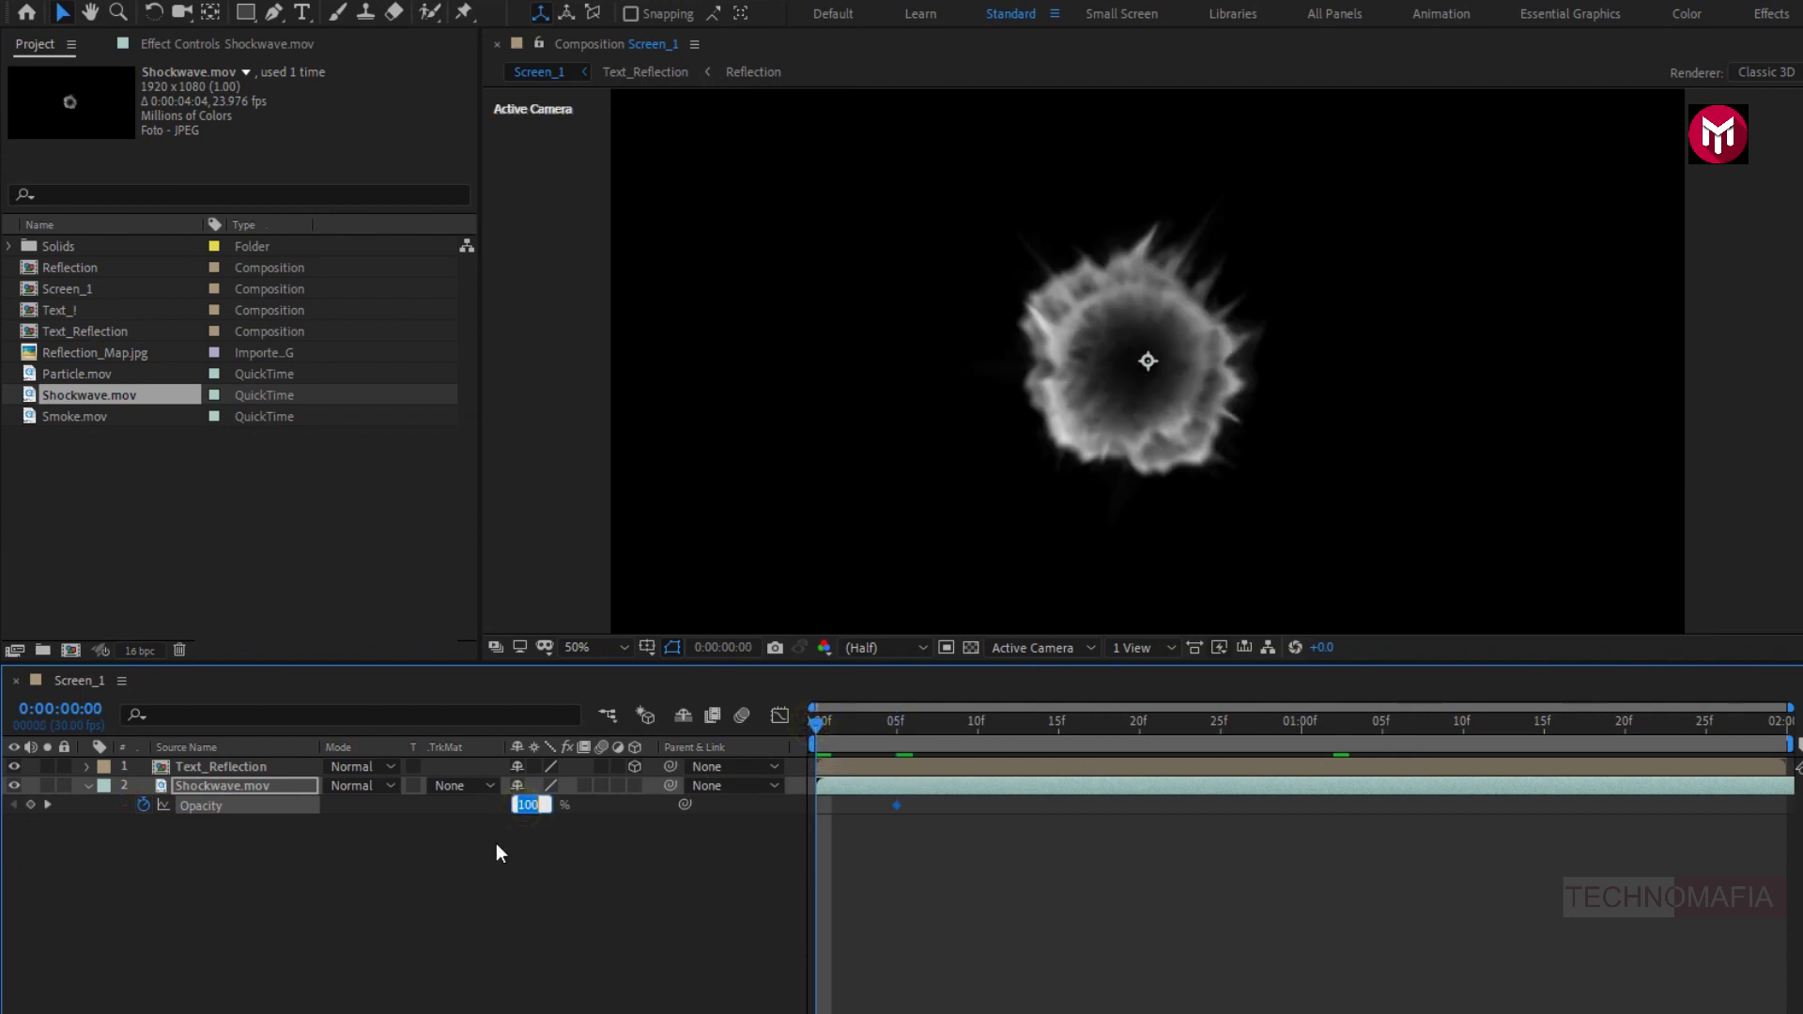
pyautogui.write('0')
pyautogui.press('Return')
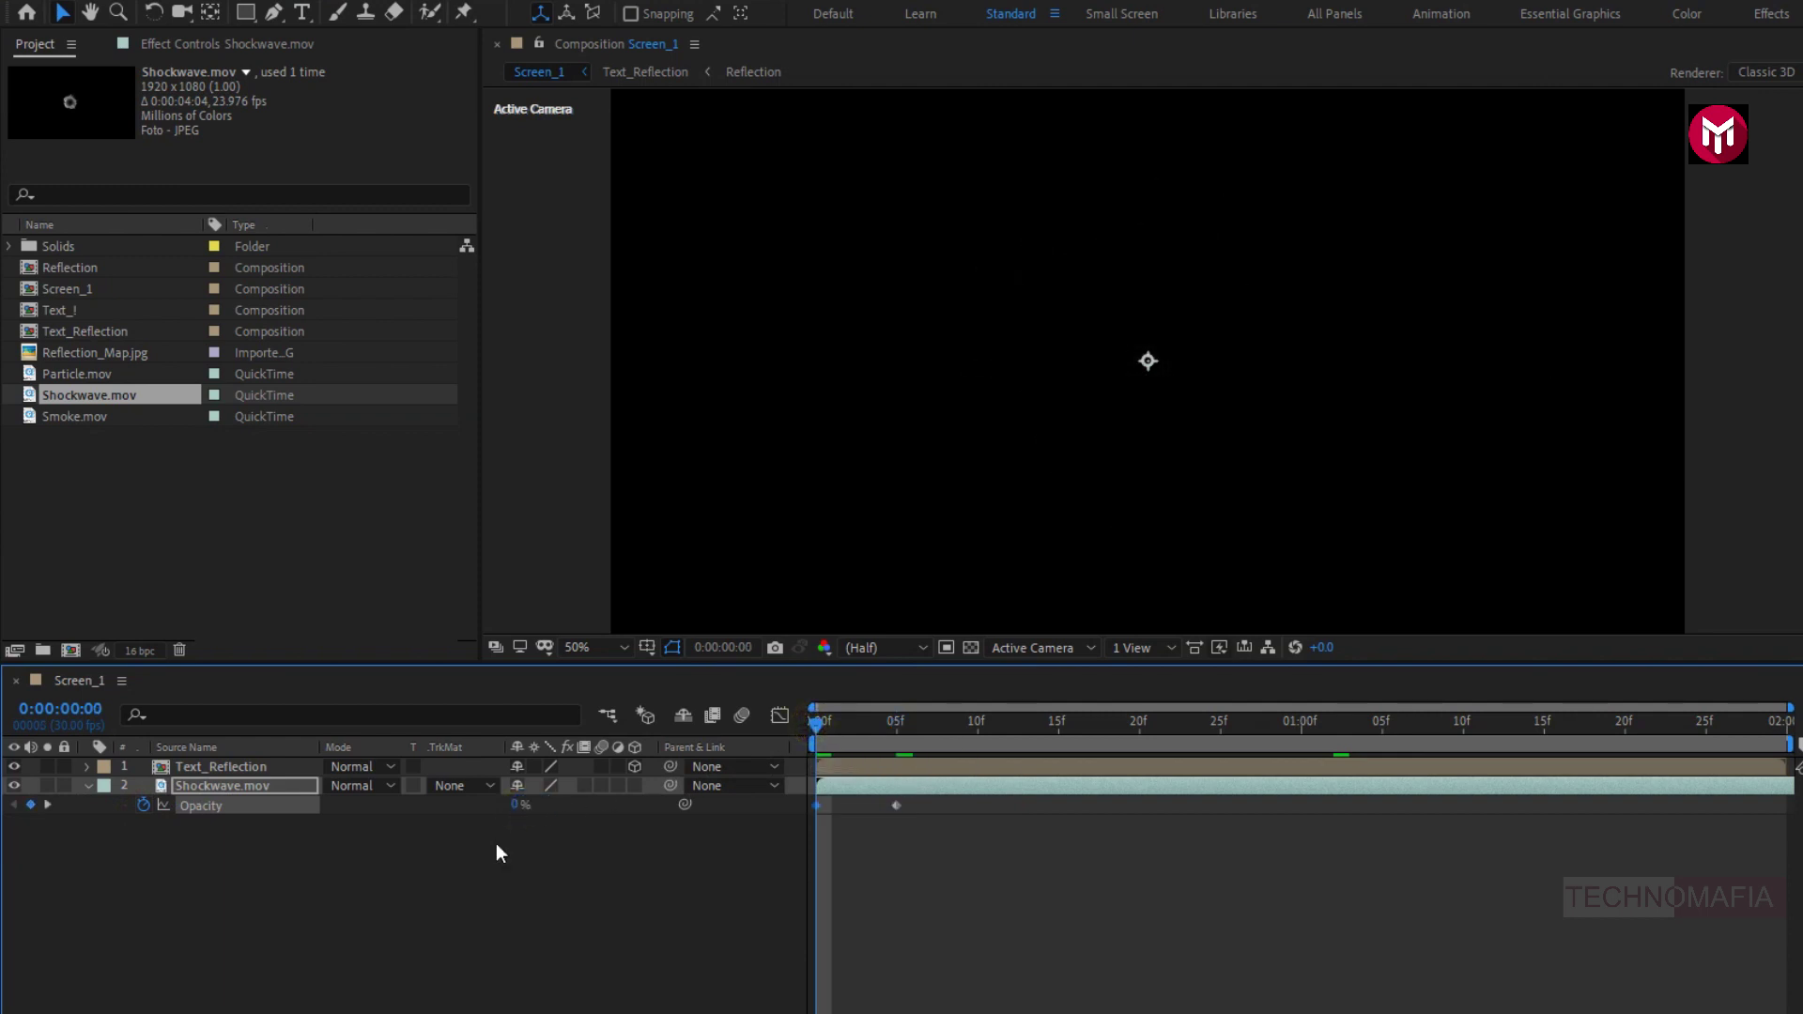
# Select the Shockwave.mov layer, pick the Ellipse tool, and move to one second.
pyautogui.click(88, 786)
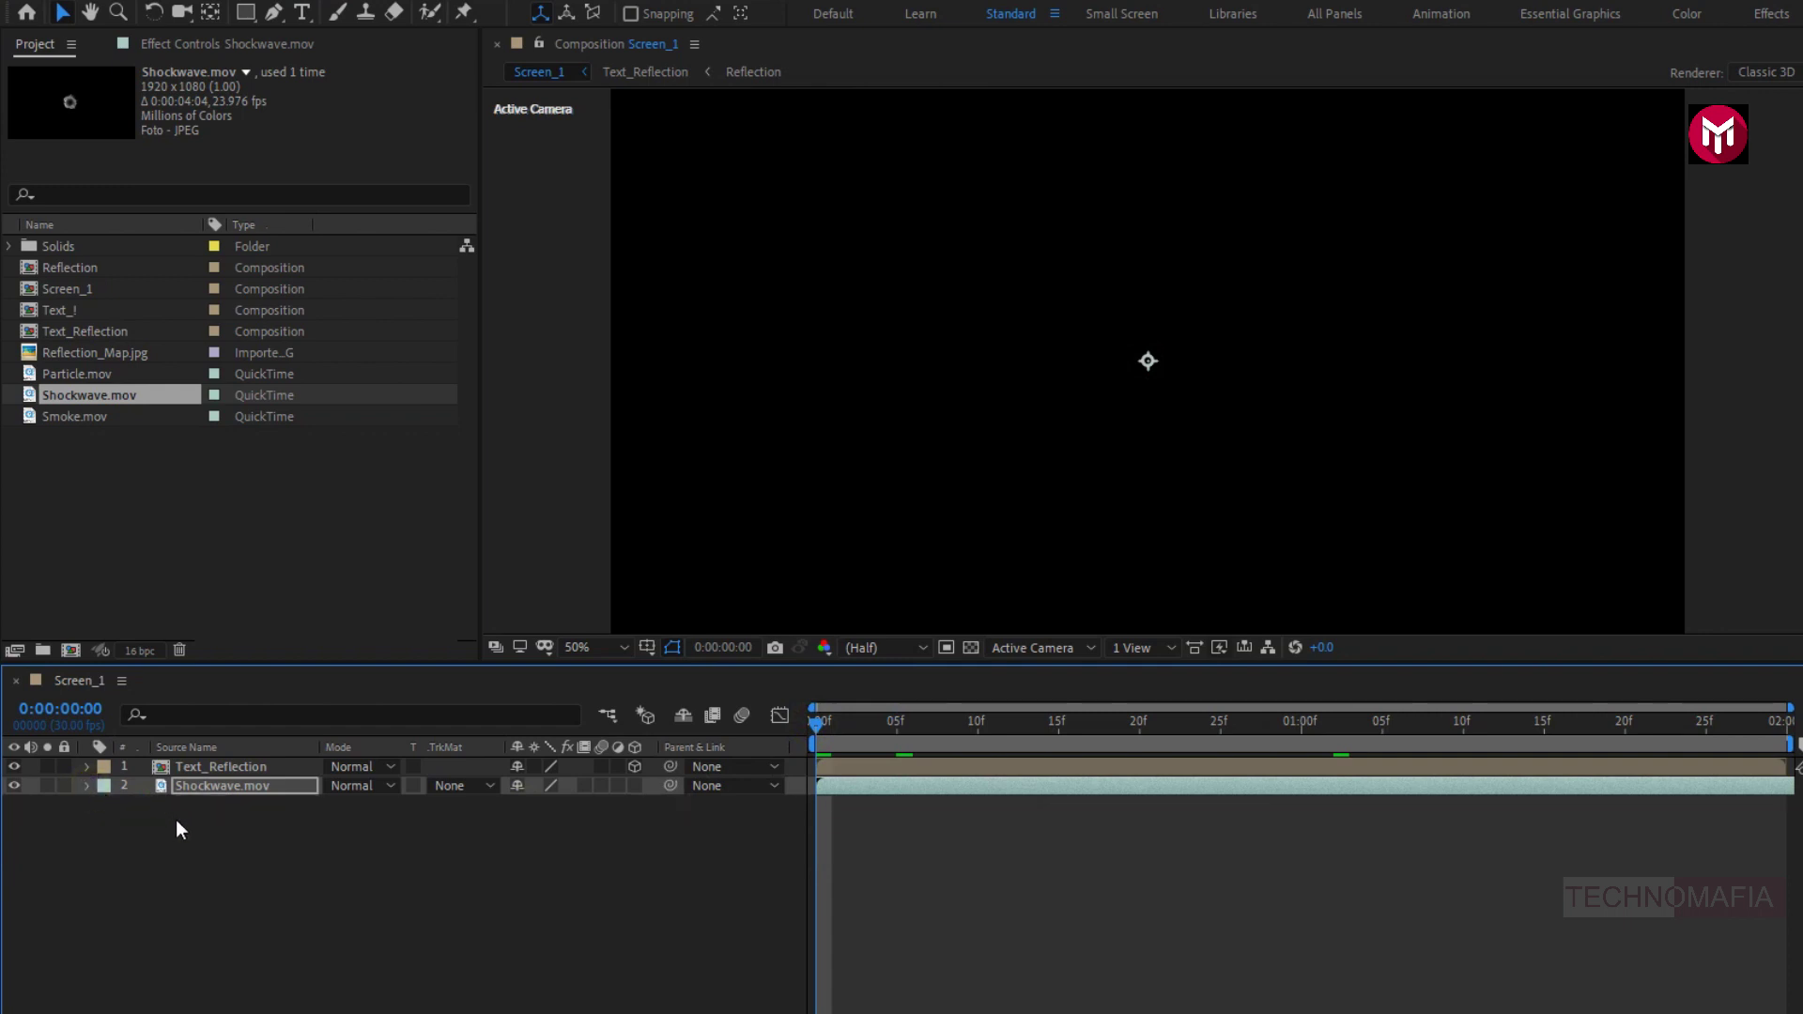
pyautogui.click(206, 786)
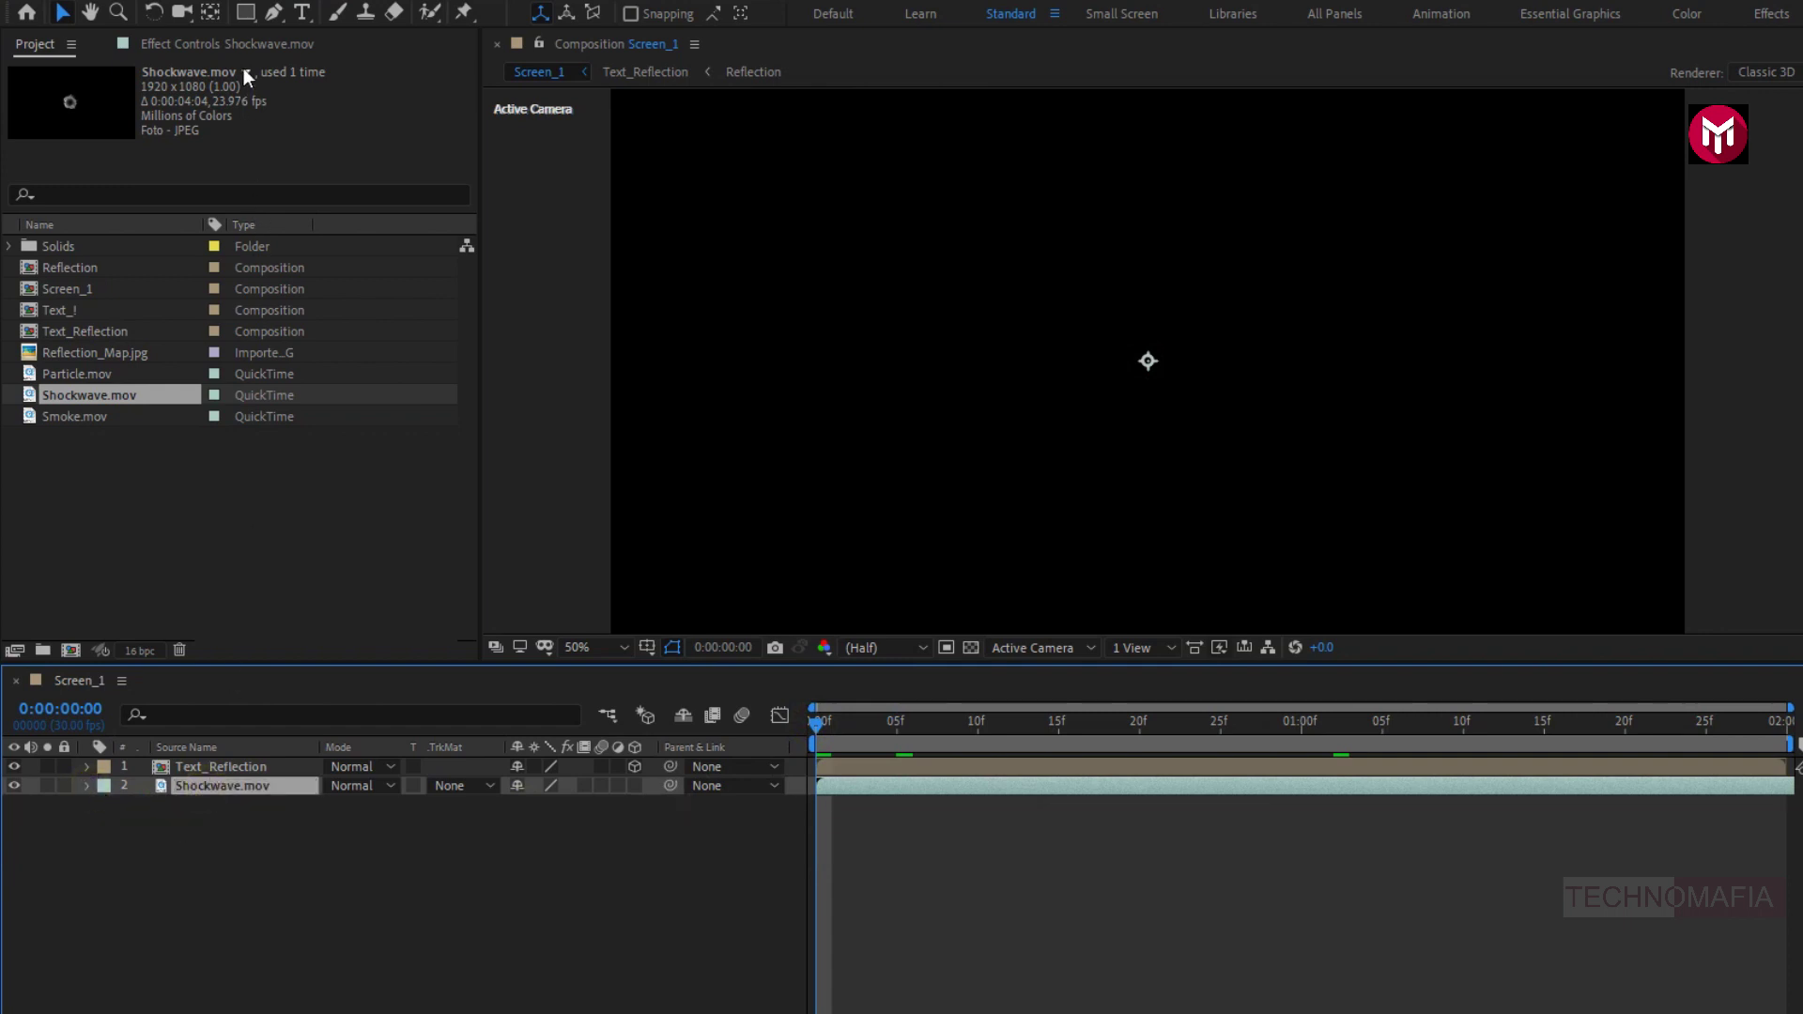
pyautogui.moveTo(244, 13); pyautogui.dragTo(385, 70)
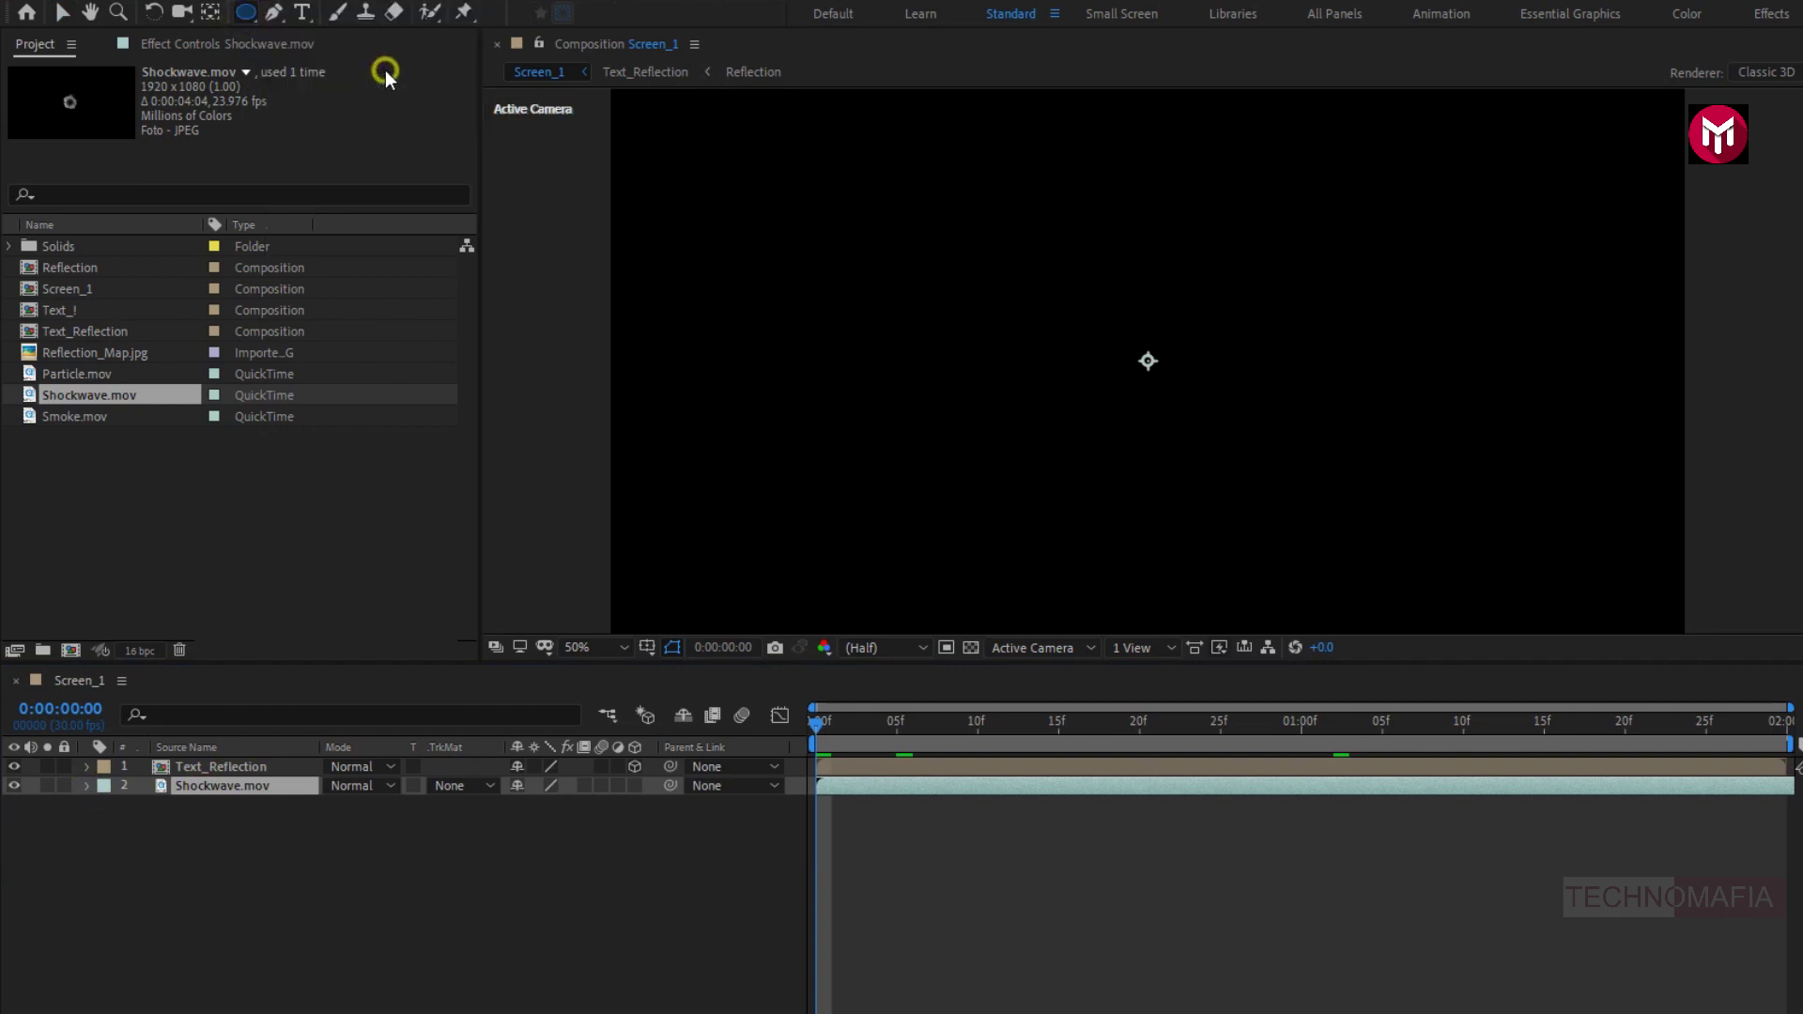
pyautogui.click(1299, 734)
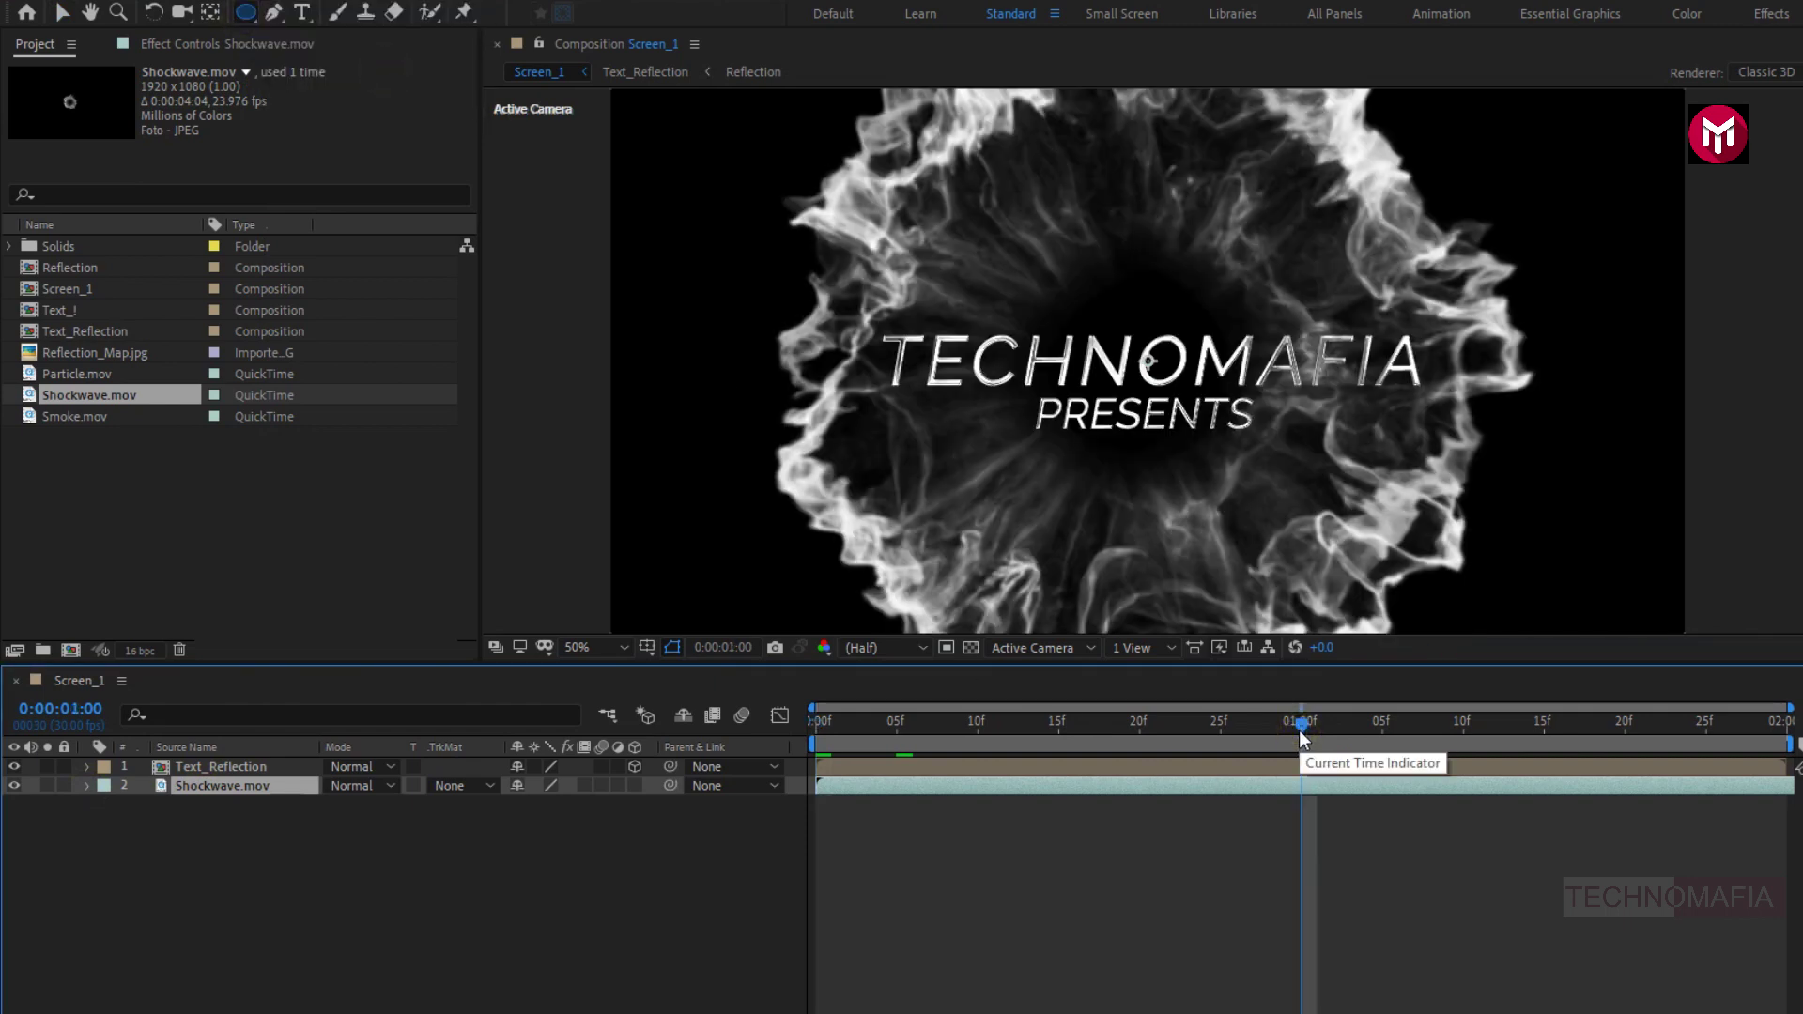
# Draw an oval mask on Shockwave.mov feathered 62 pixels, then add Particle.mov.
pyautogui.click(601, 646)
pyautogui.click(605, 693)
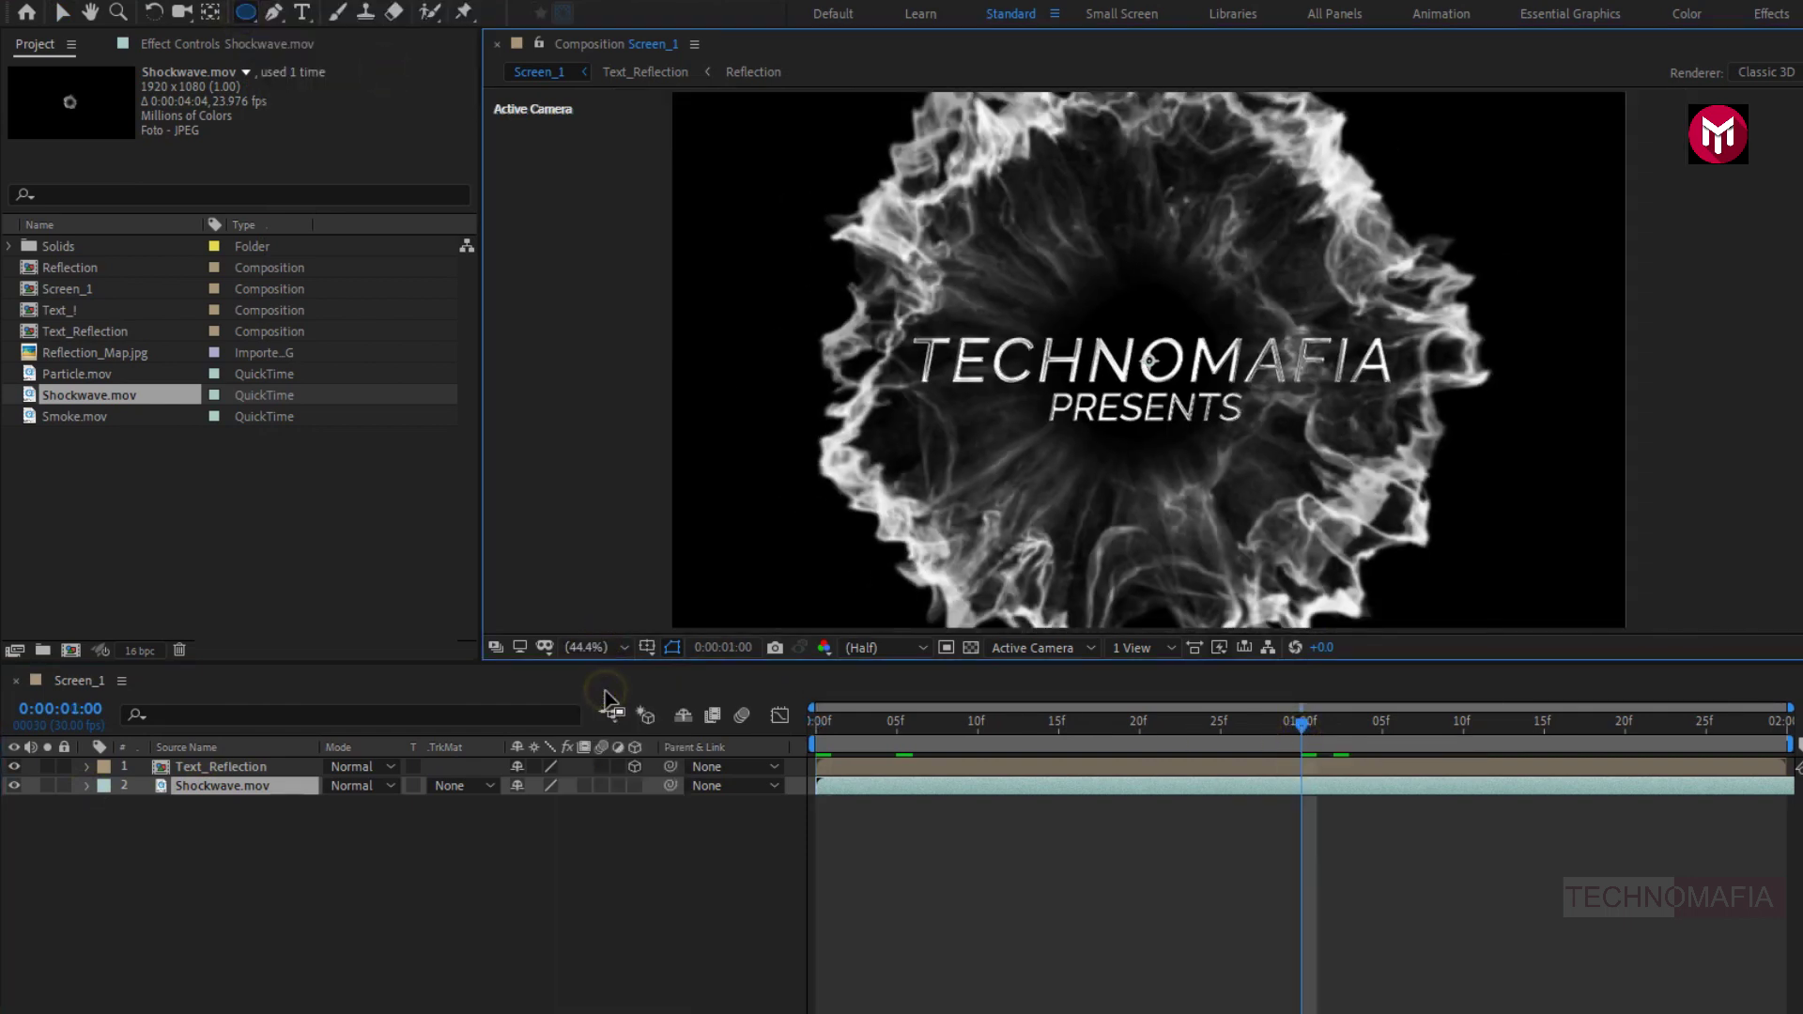
pyautogui.moveTo(1147, 361)
pyautogui.mouseDown()
pyautogui.moveTo(1356, 278)
pyautogui.moveTo(1485, 194)
pyautogui.moveTo(1507, 150)
pyautogui.moveTo(1539, 146)
pyautogui.mouseUp()
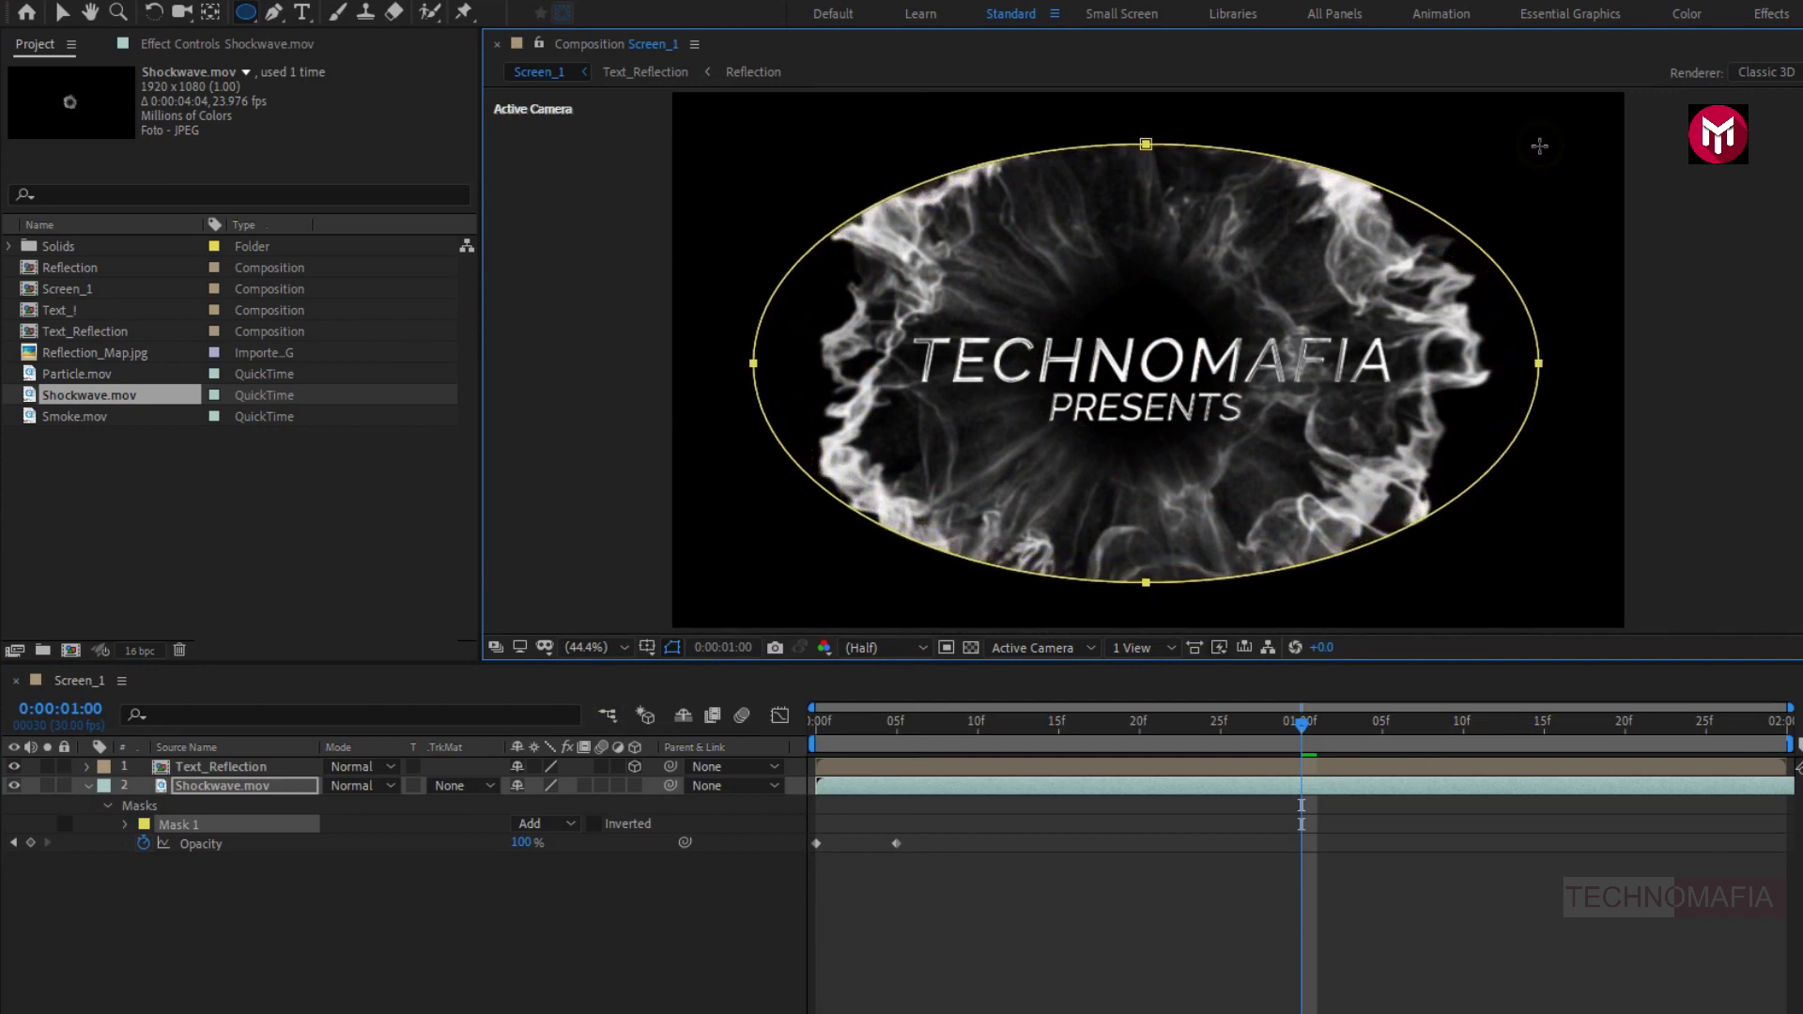
pyautogui.click(124, 824)
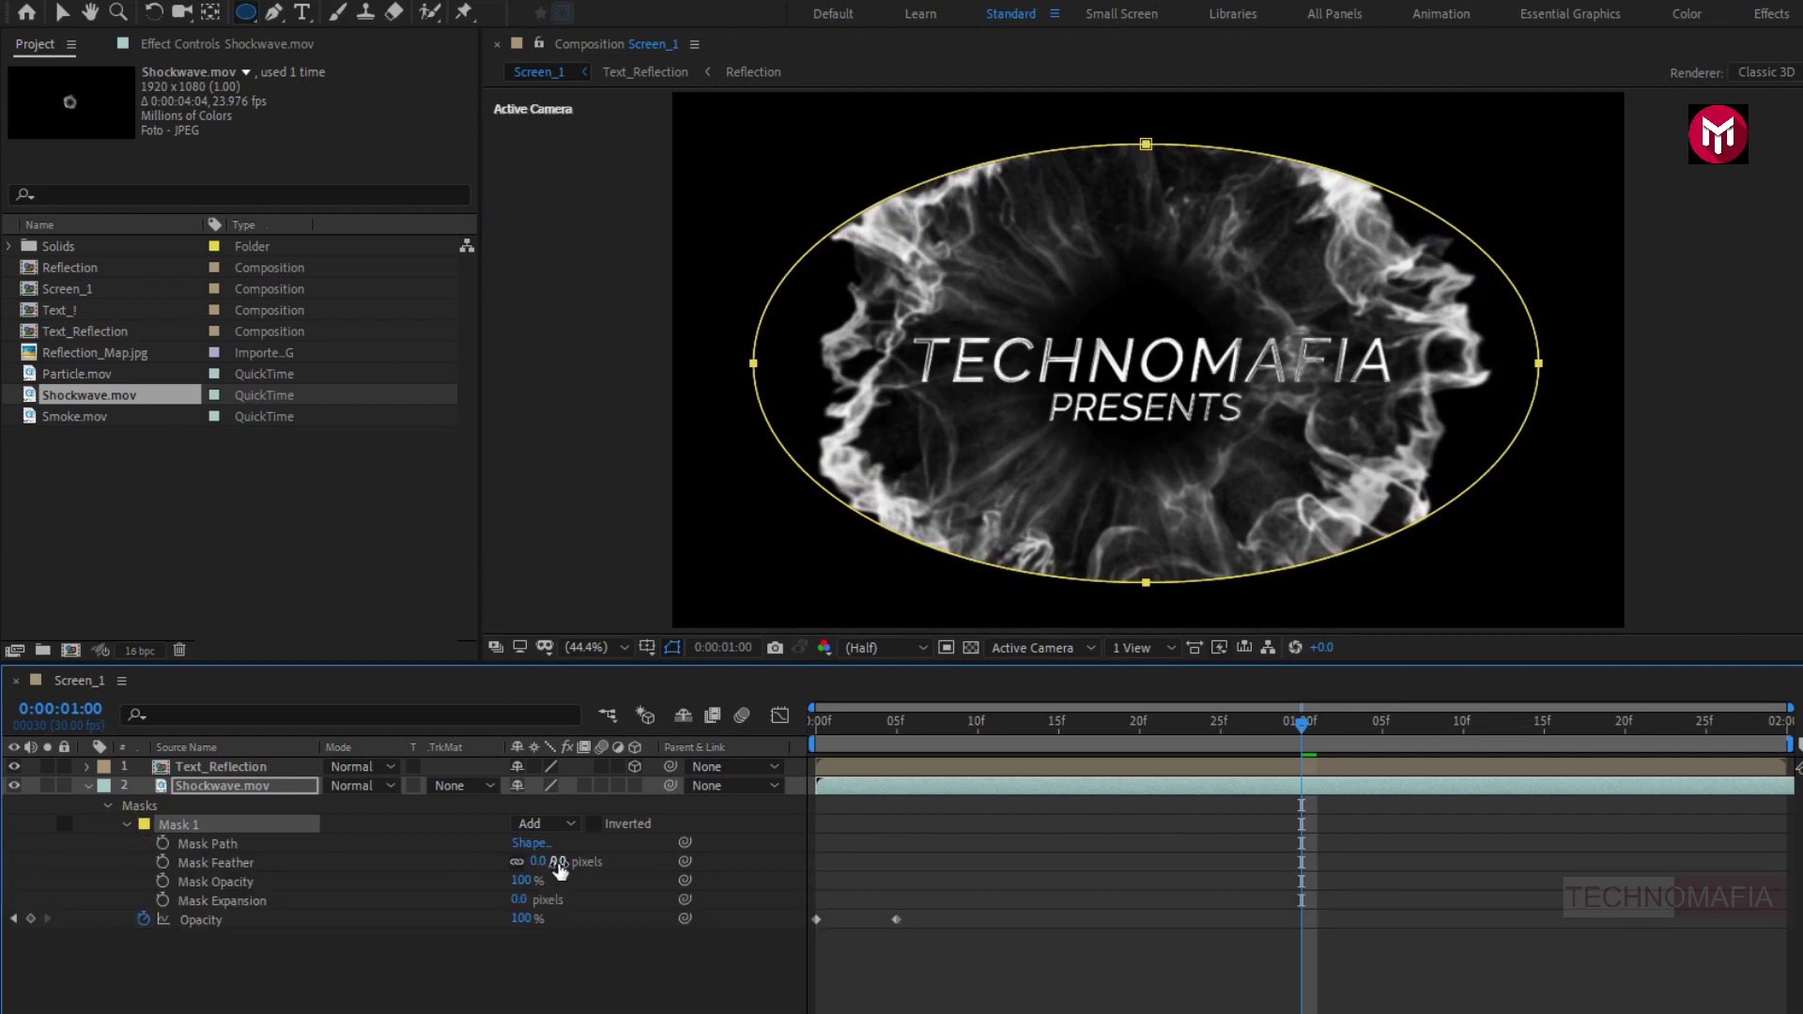
pyautogui.moveTo(543, 861); pyautogui.dragTo(620, 862)
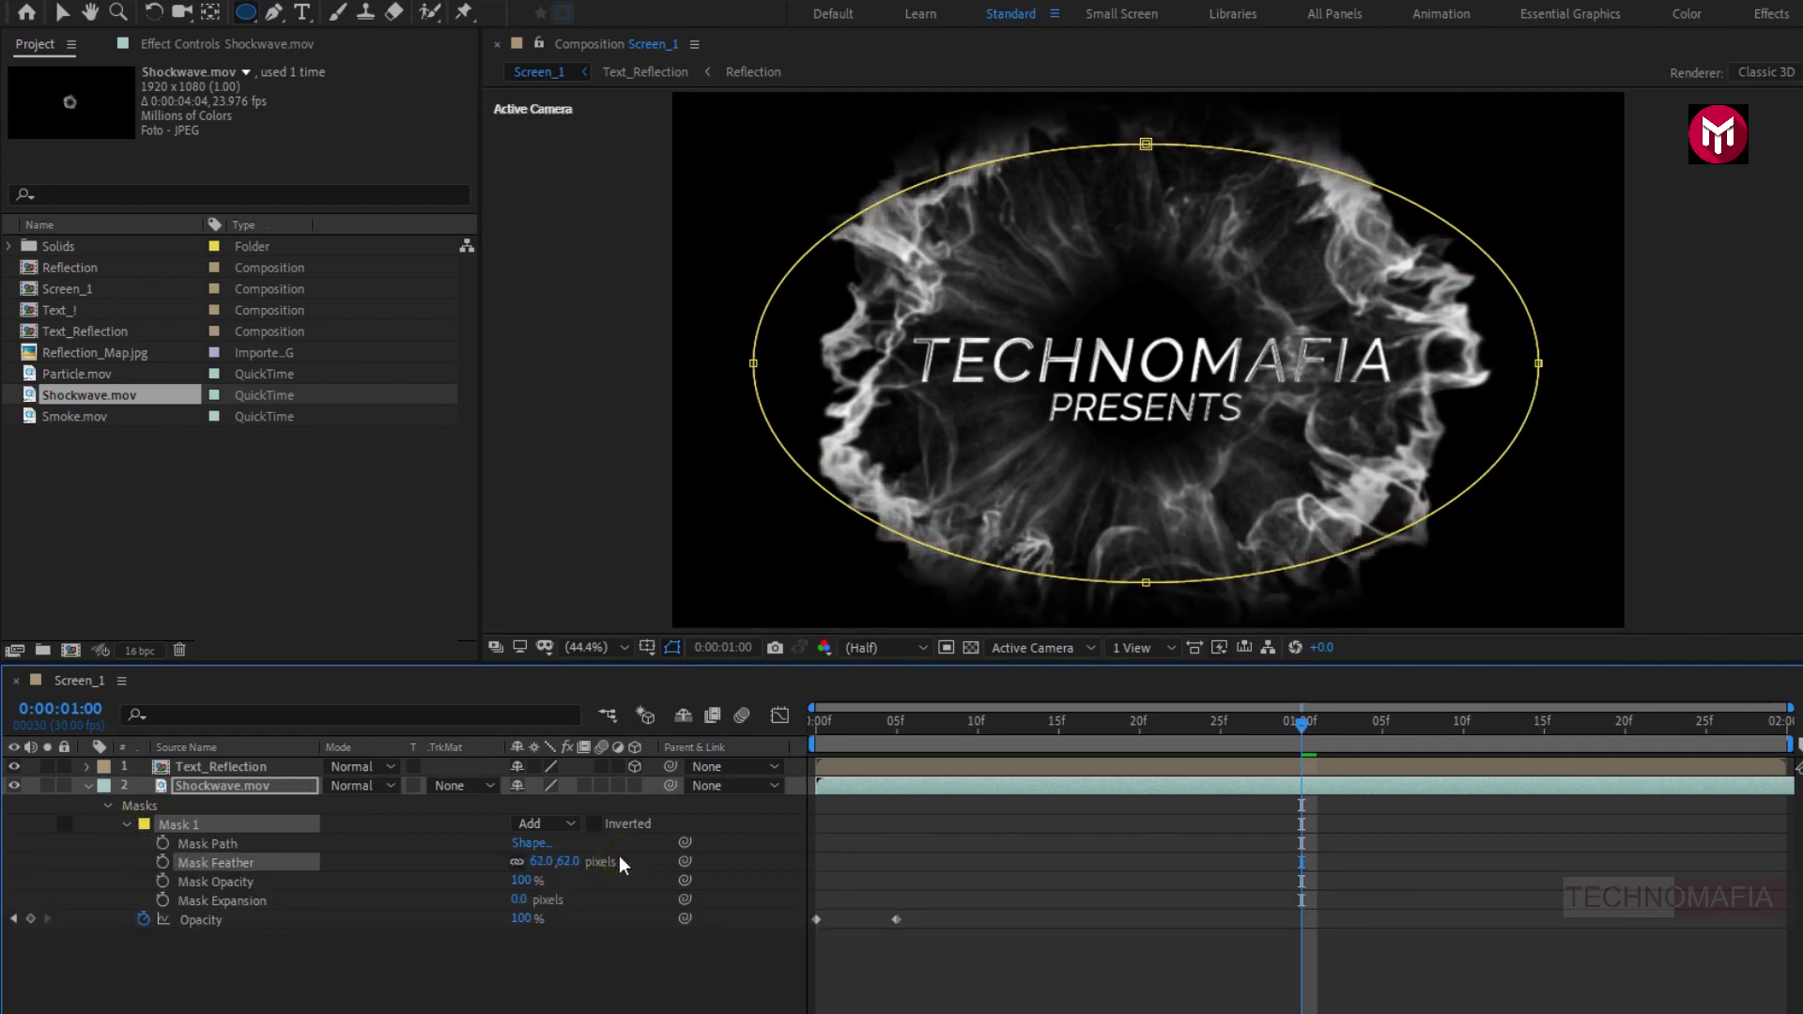
pyautogui.click(88, 787)
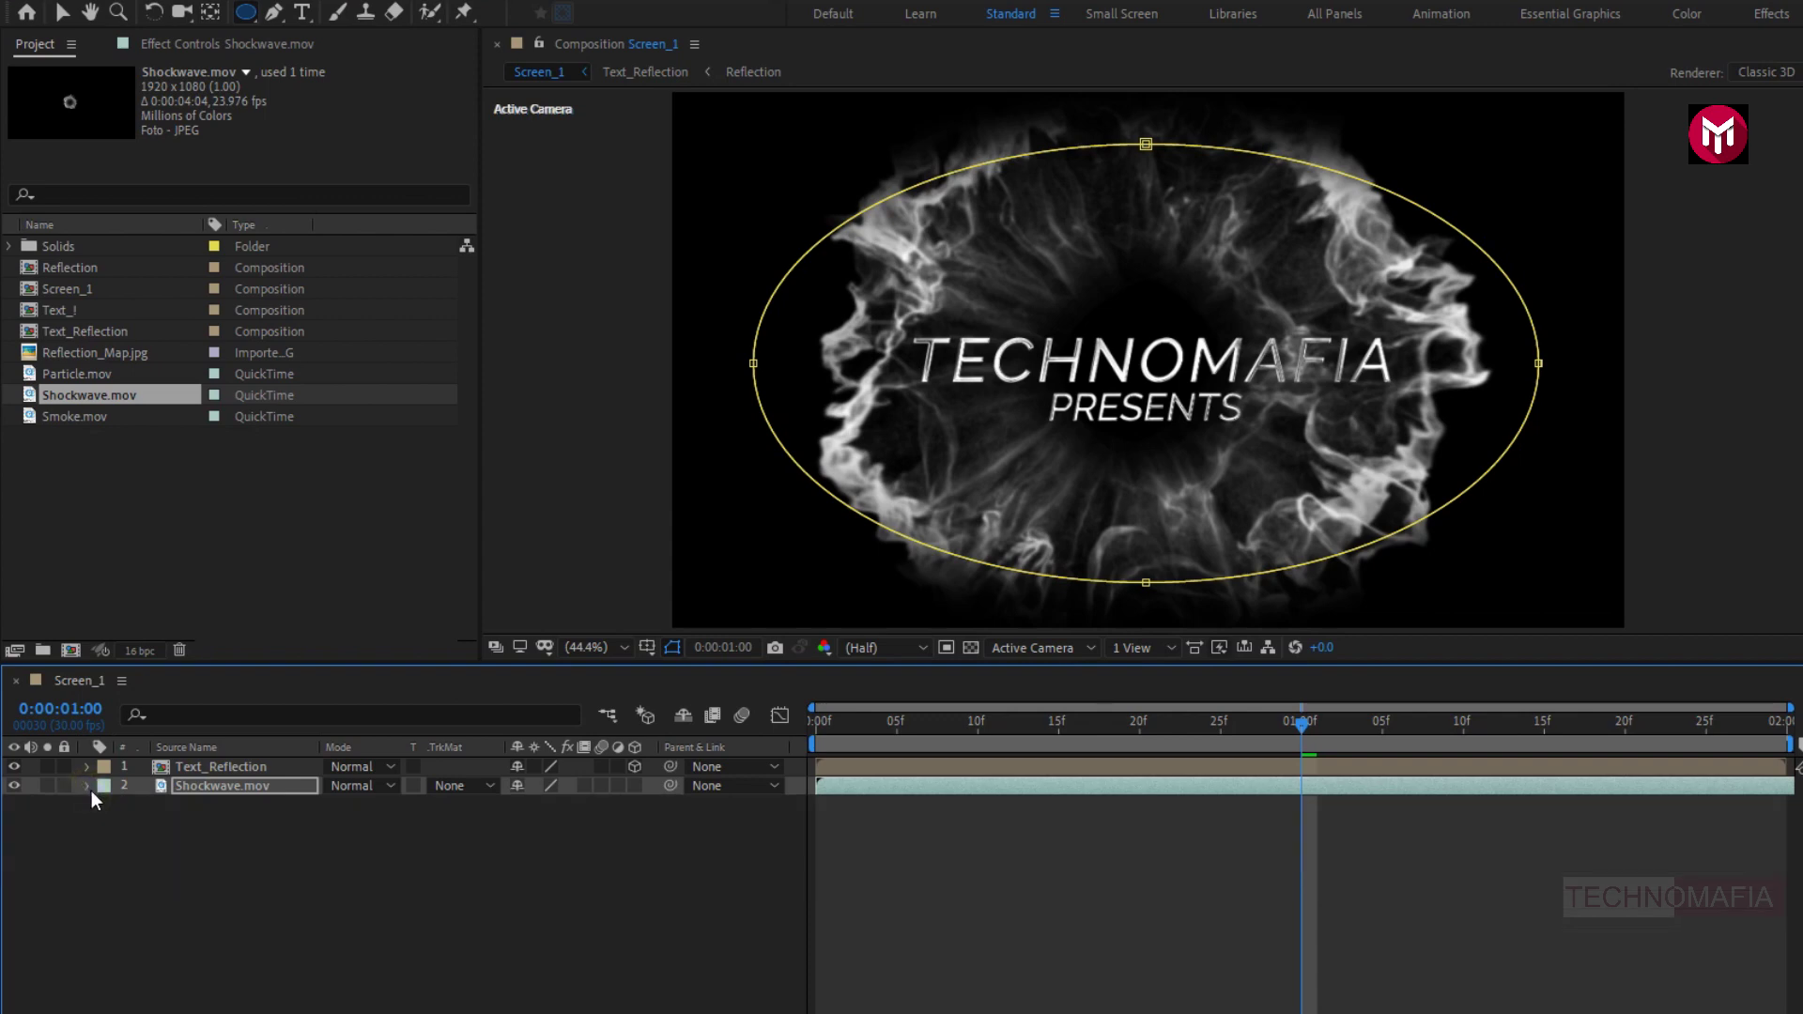
pyautogui.moveTo(77, 374); pyautogui.dragTo(234, 769)
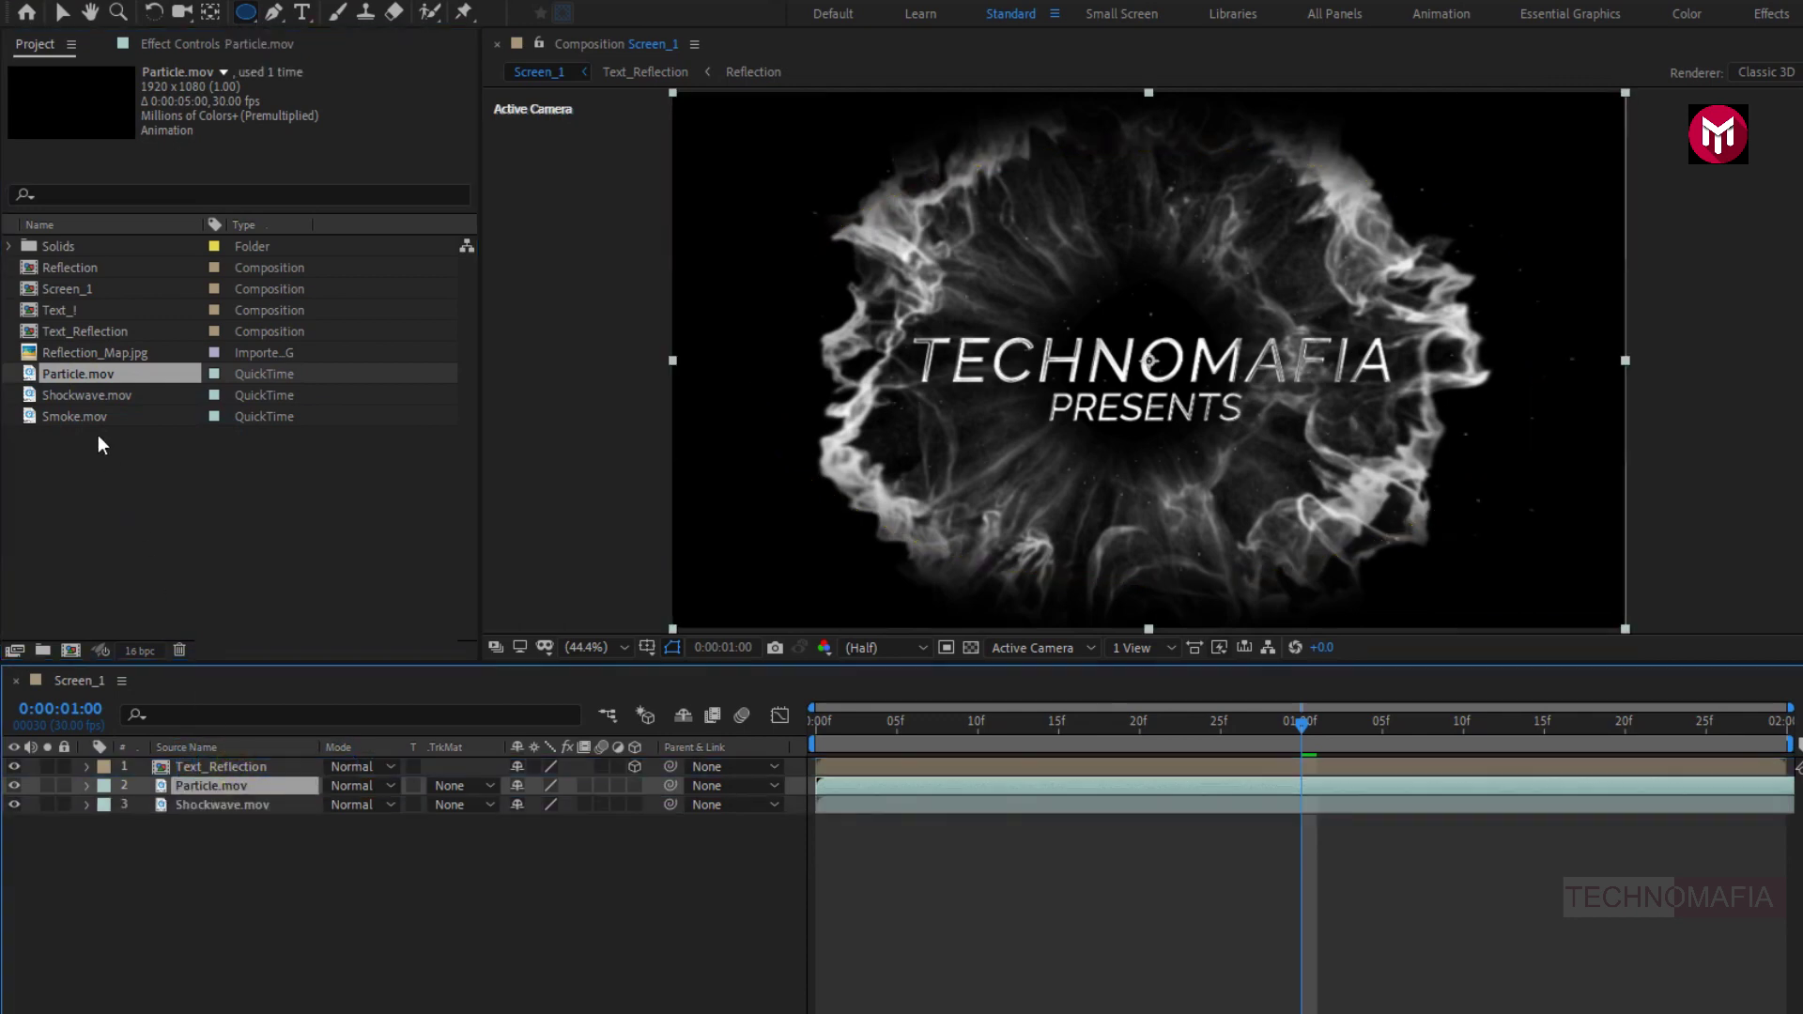
# Add Smoke.mov to the composition and set its blend mode to Screen.
pyautogui.moveTo(81, 417); pyautogui.dragTo(222, 769)
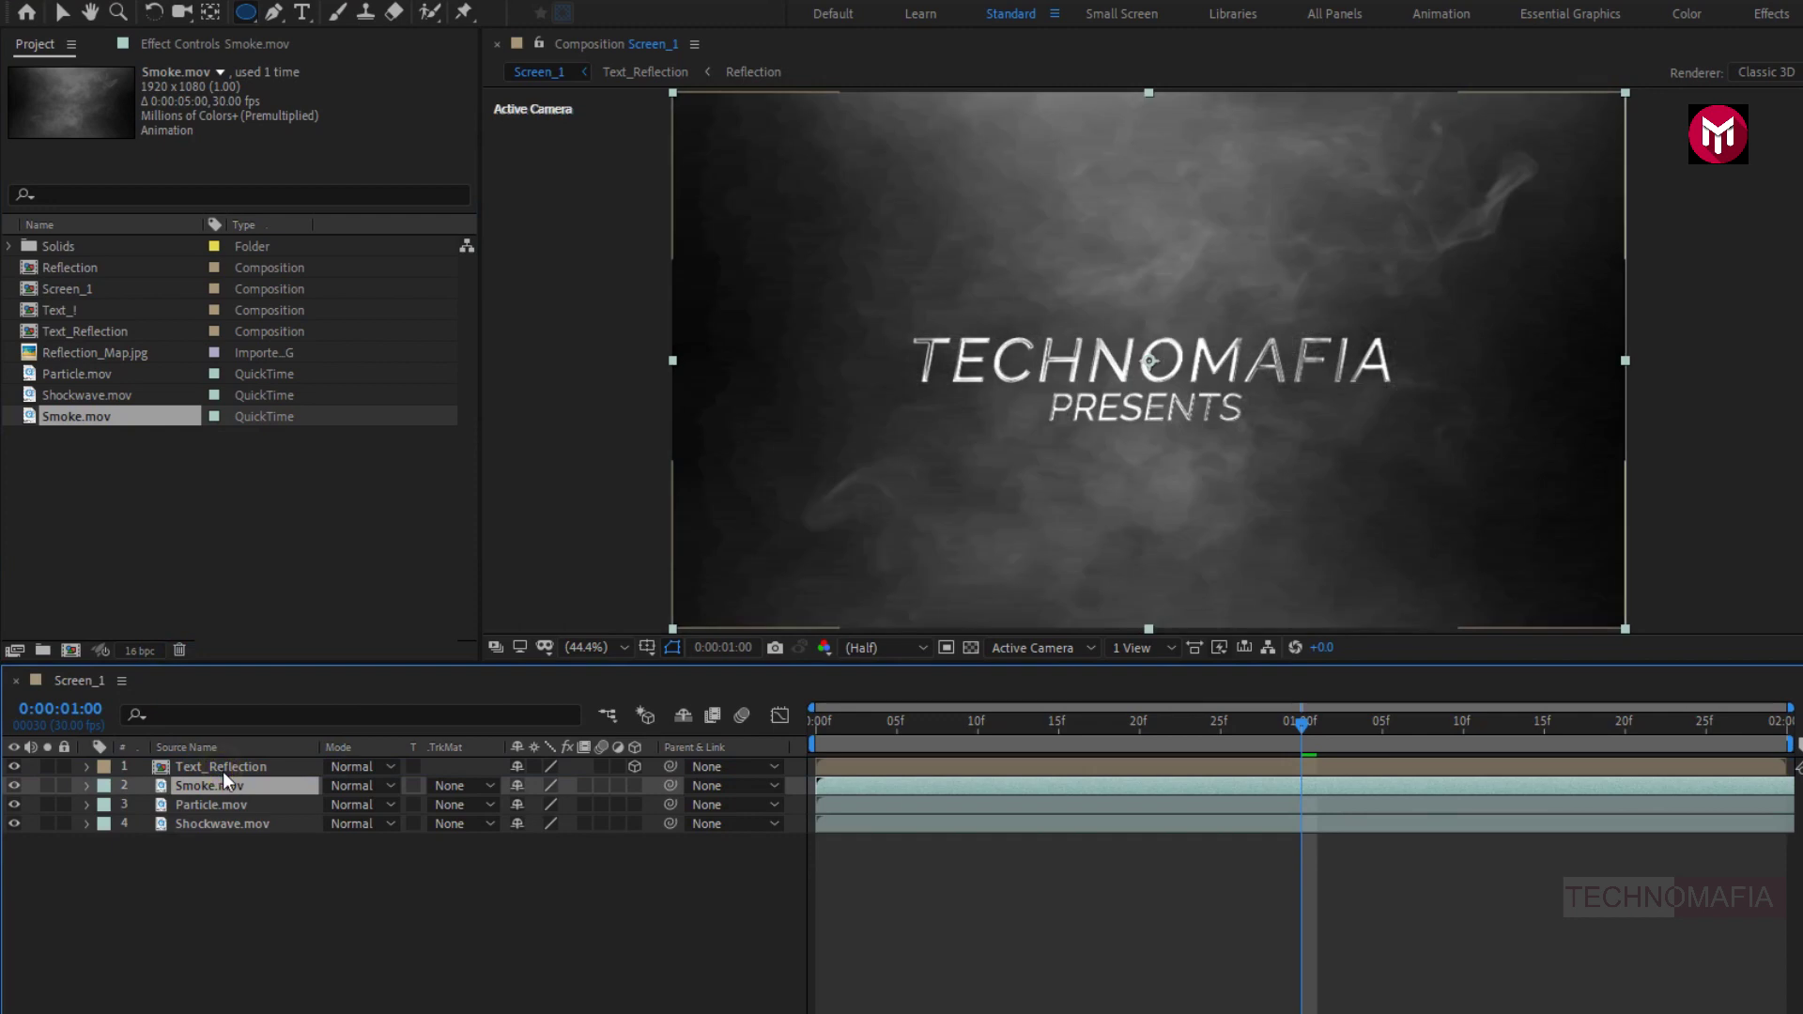
pyautogui.click(334, 786)
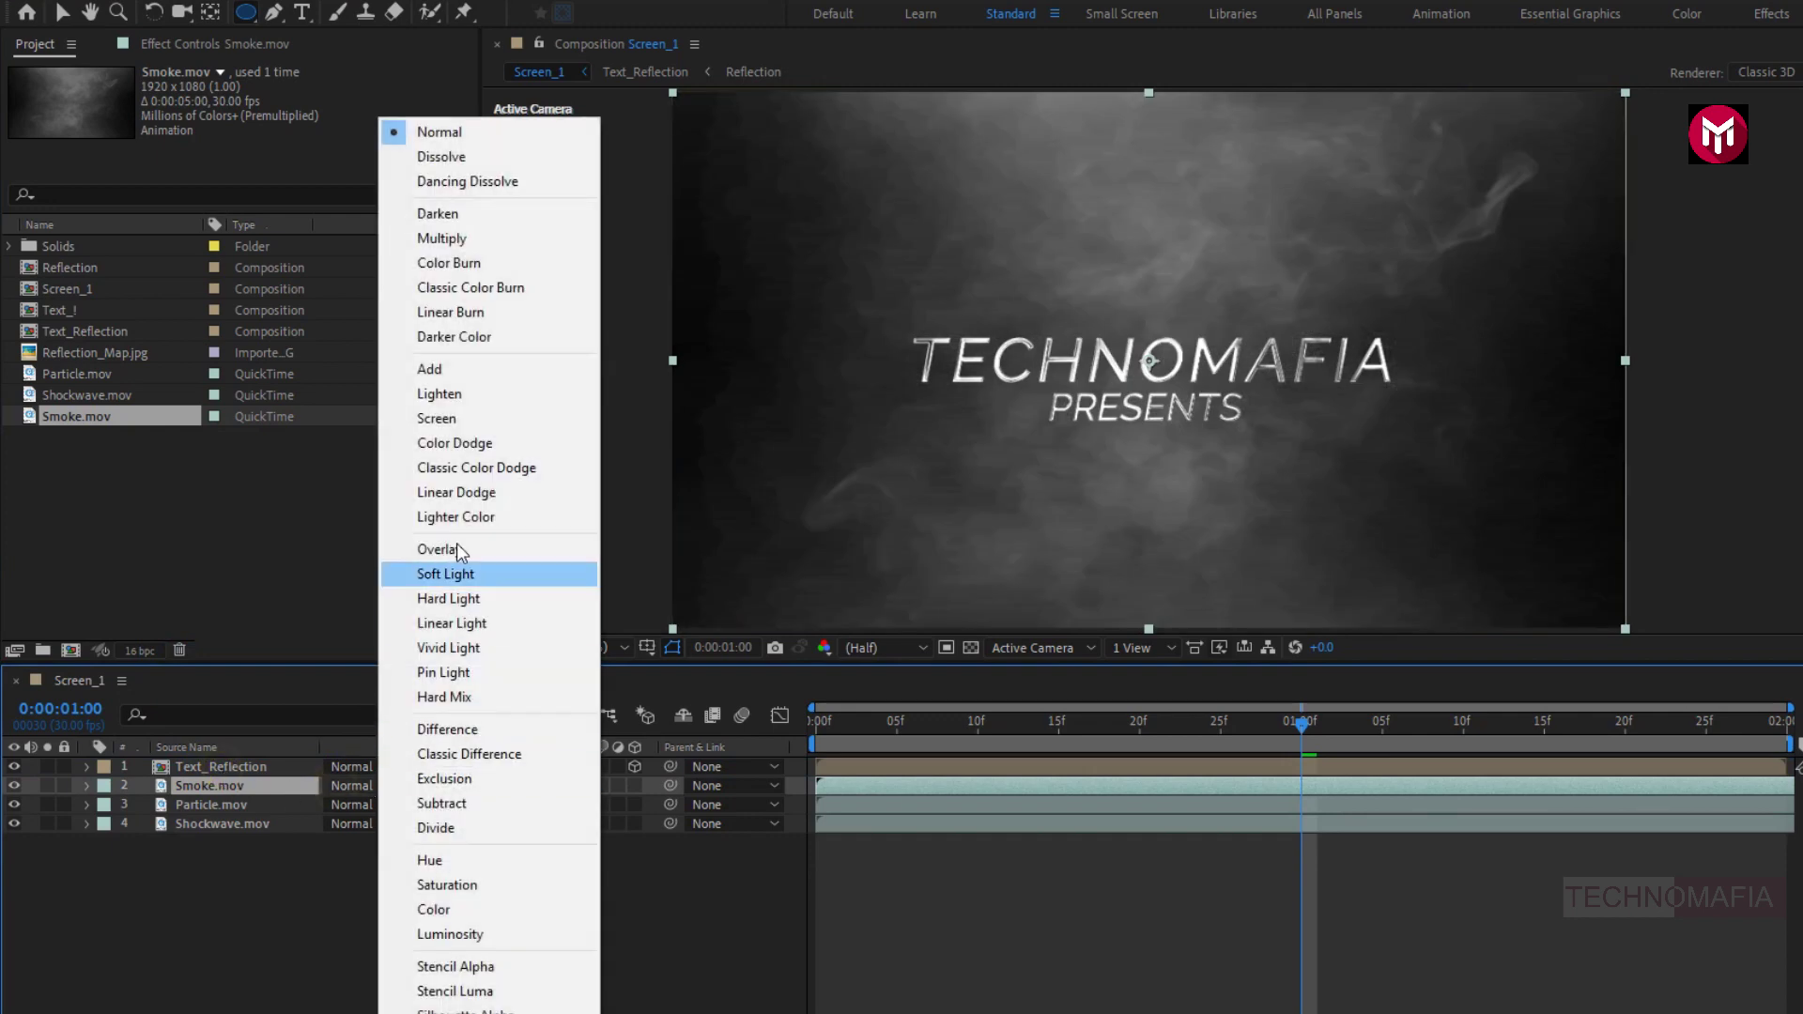
pyautogui.click(449, 419)
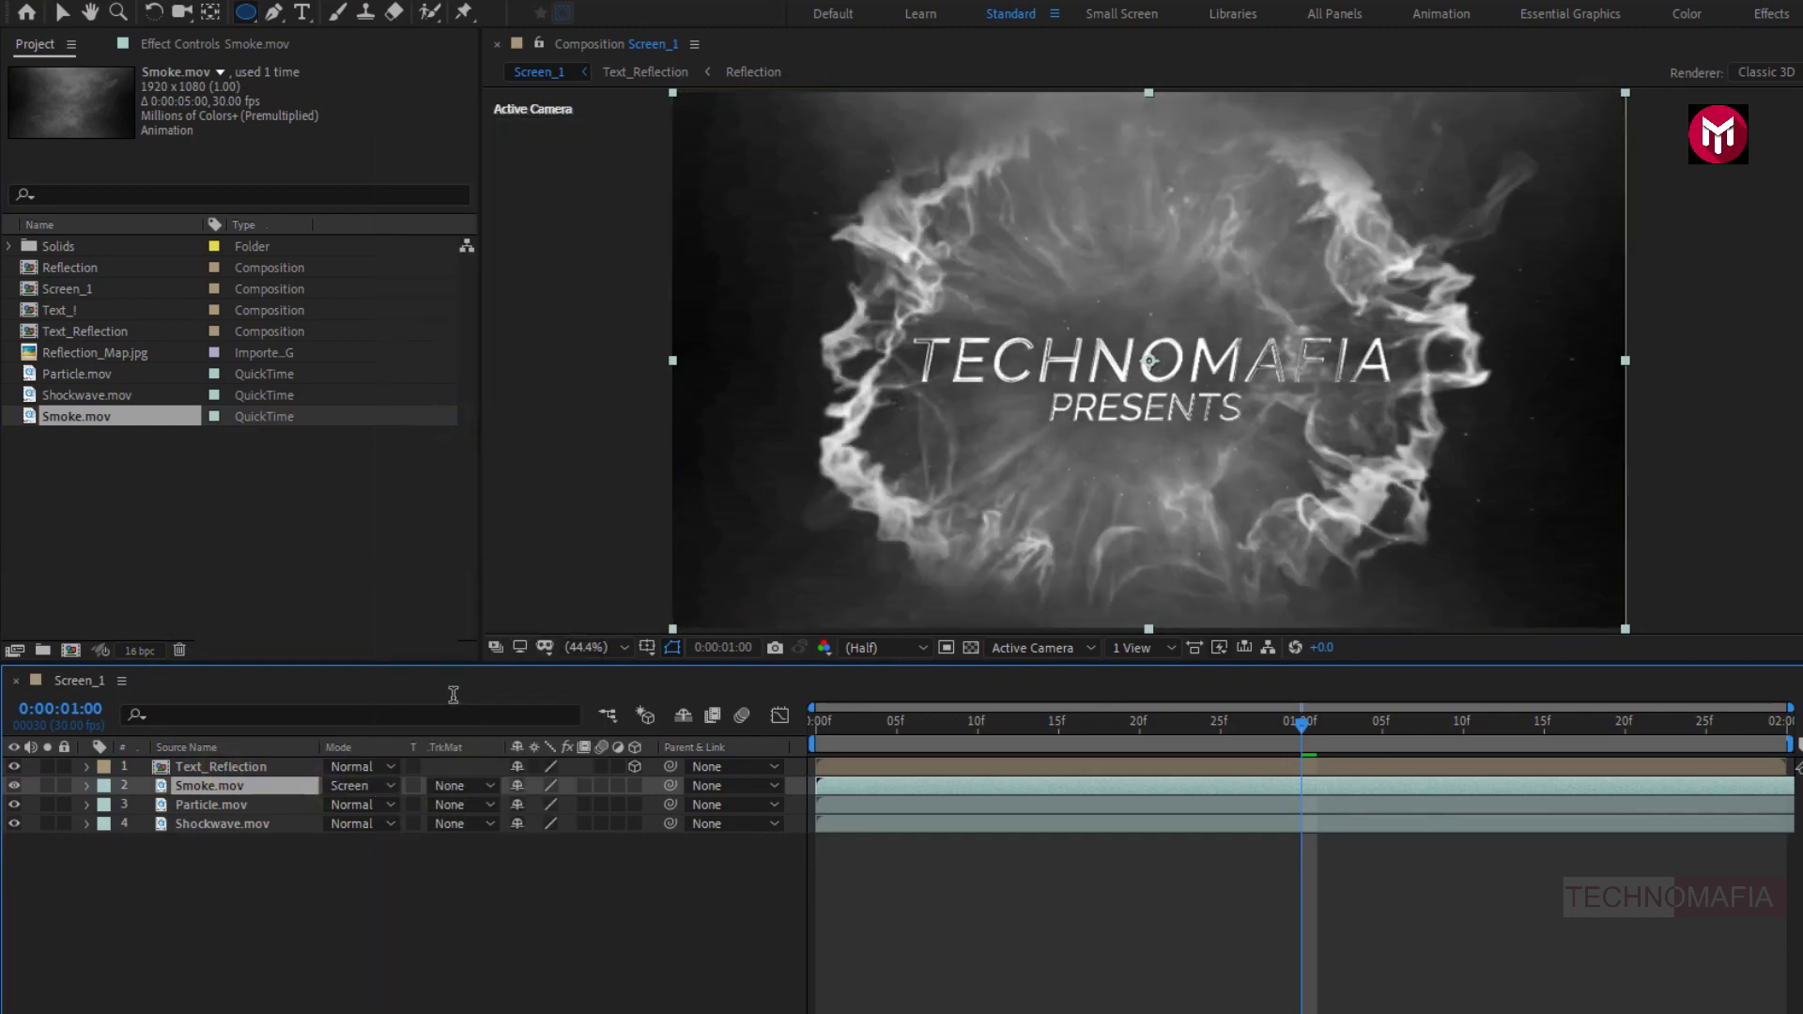
pyautogui.click(285, 898)
# Add a new adjustment layer and apply the Tint effect to it.
pyautogui.rightClick(284, 893)
pyautogui.moveTo(347, 647)
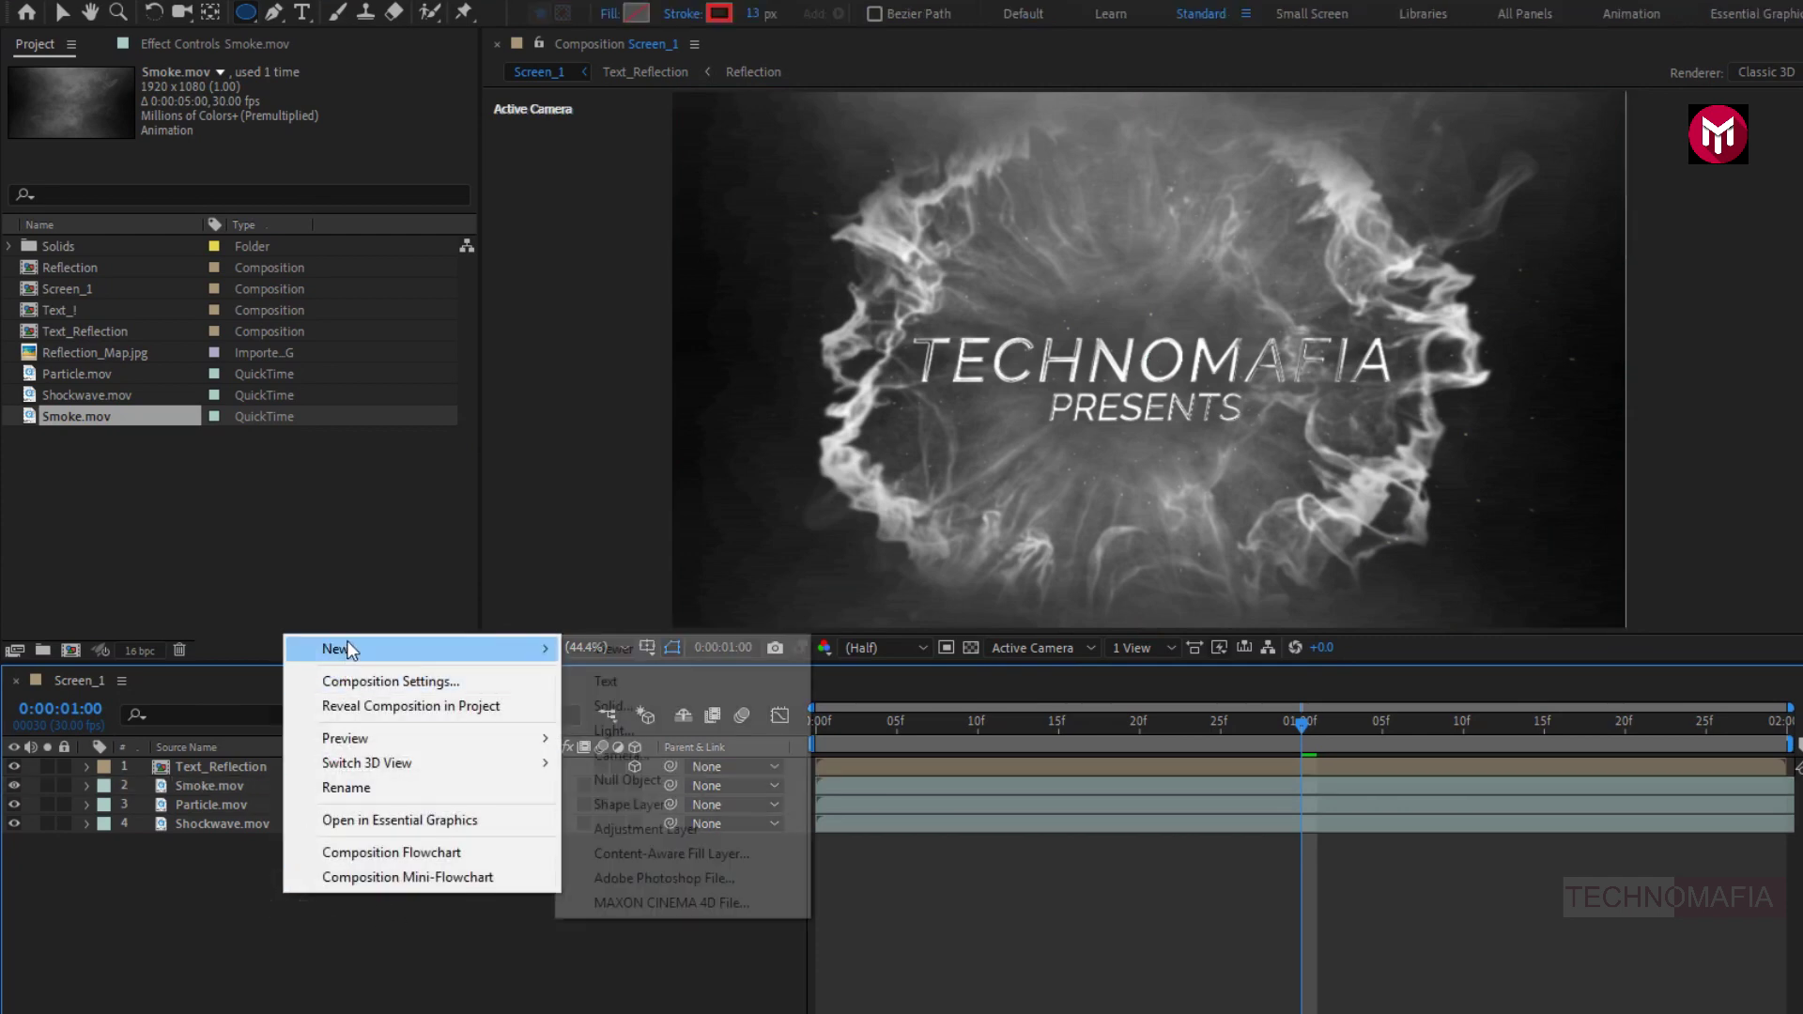
pyautogui.click(642, 829)
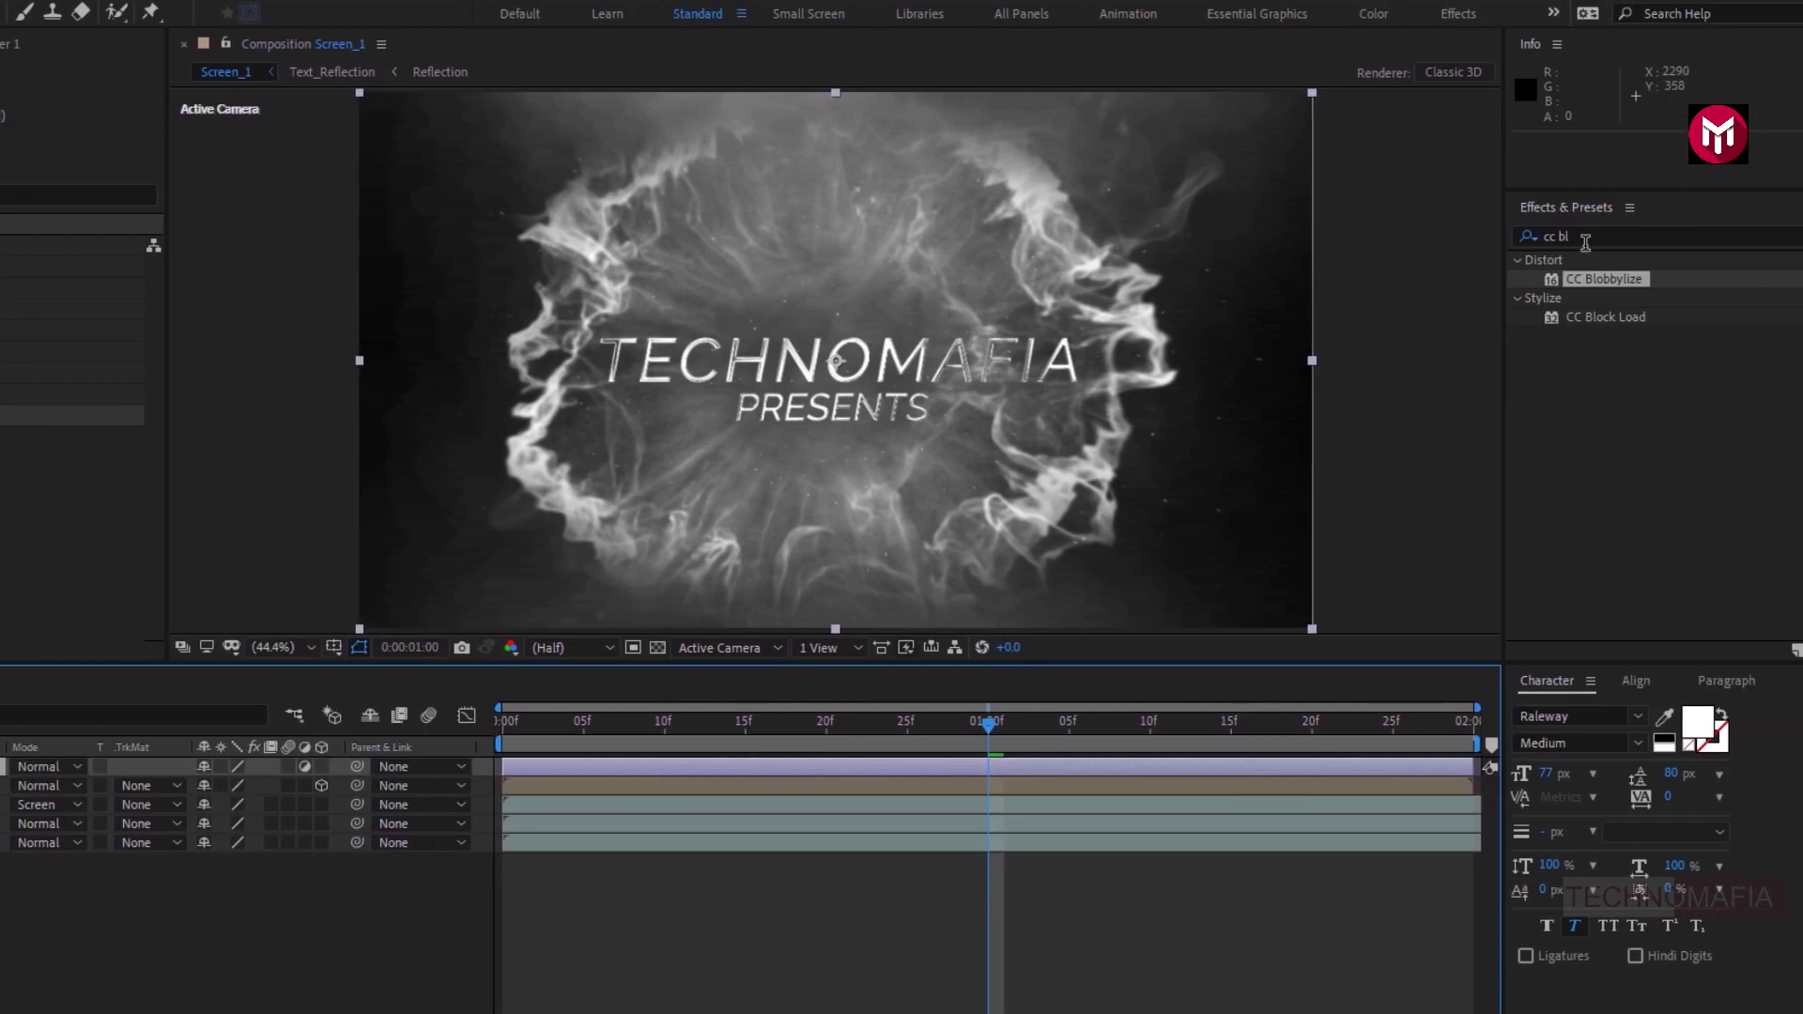
pyautogui.moveTo(1606, 279); pyautogui.dragTo(1489, 249)
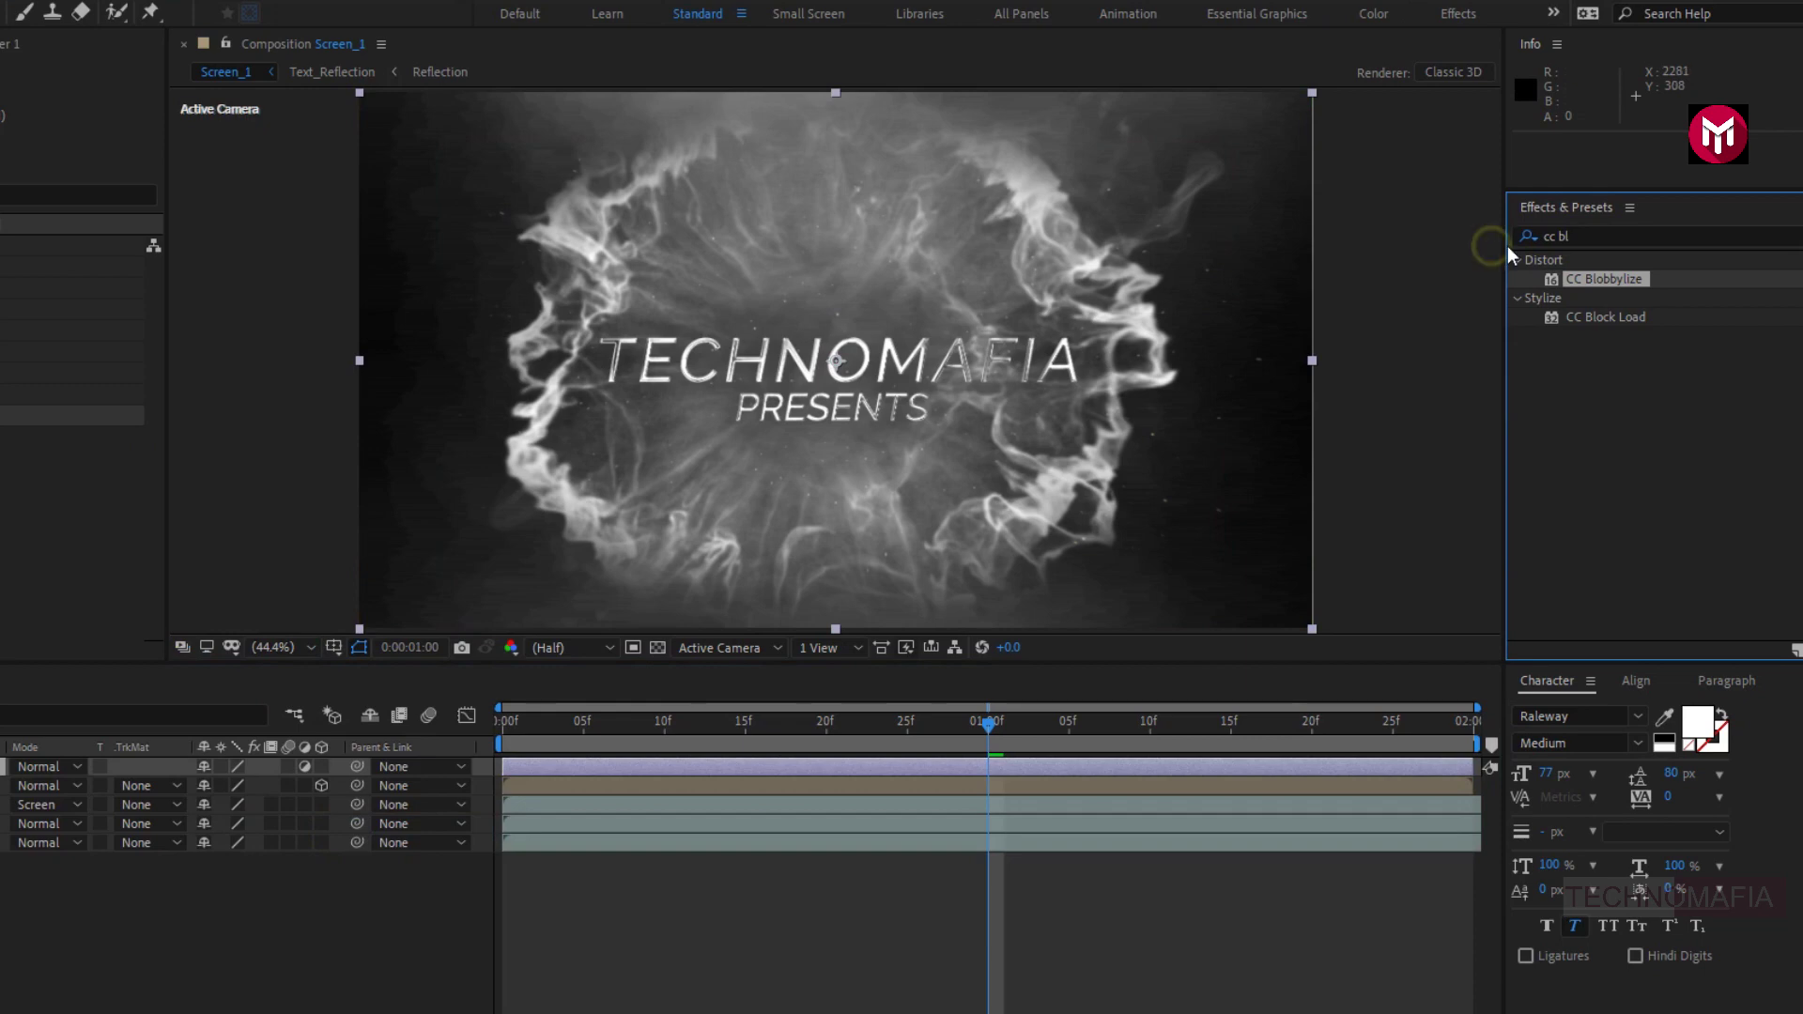
pyautogui.click(1501, 238)
pyautogui.write('tint')
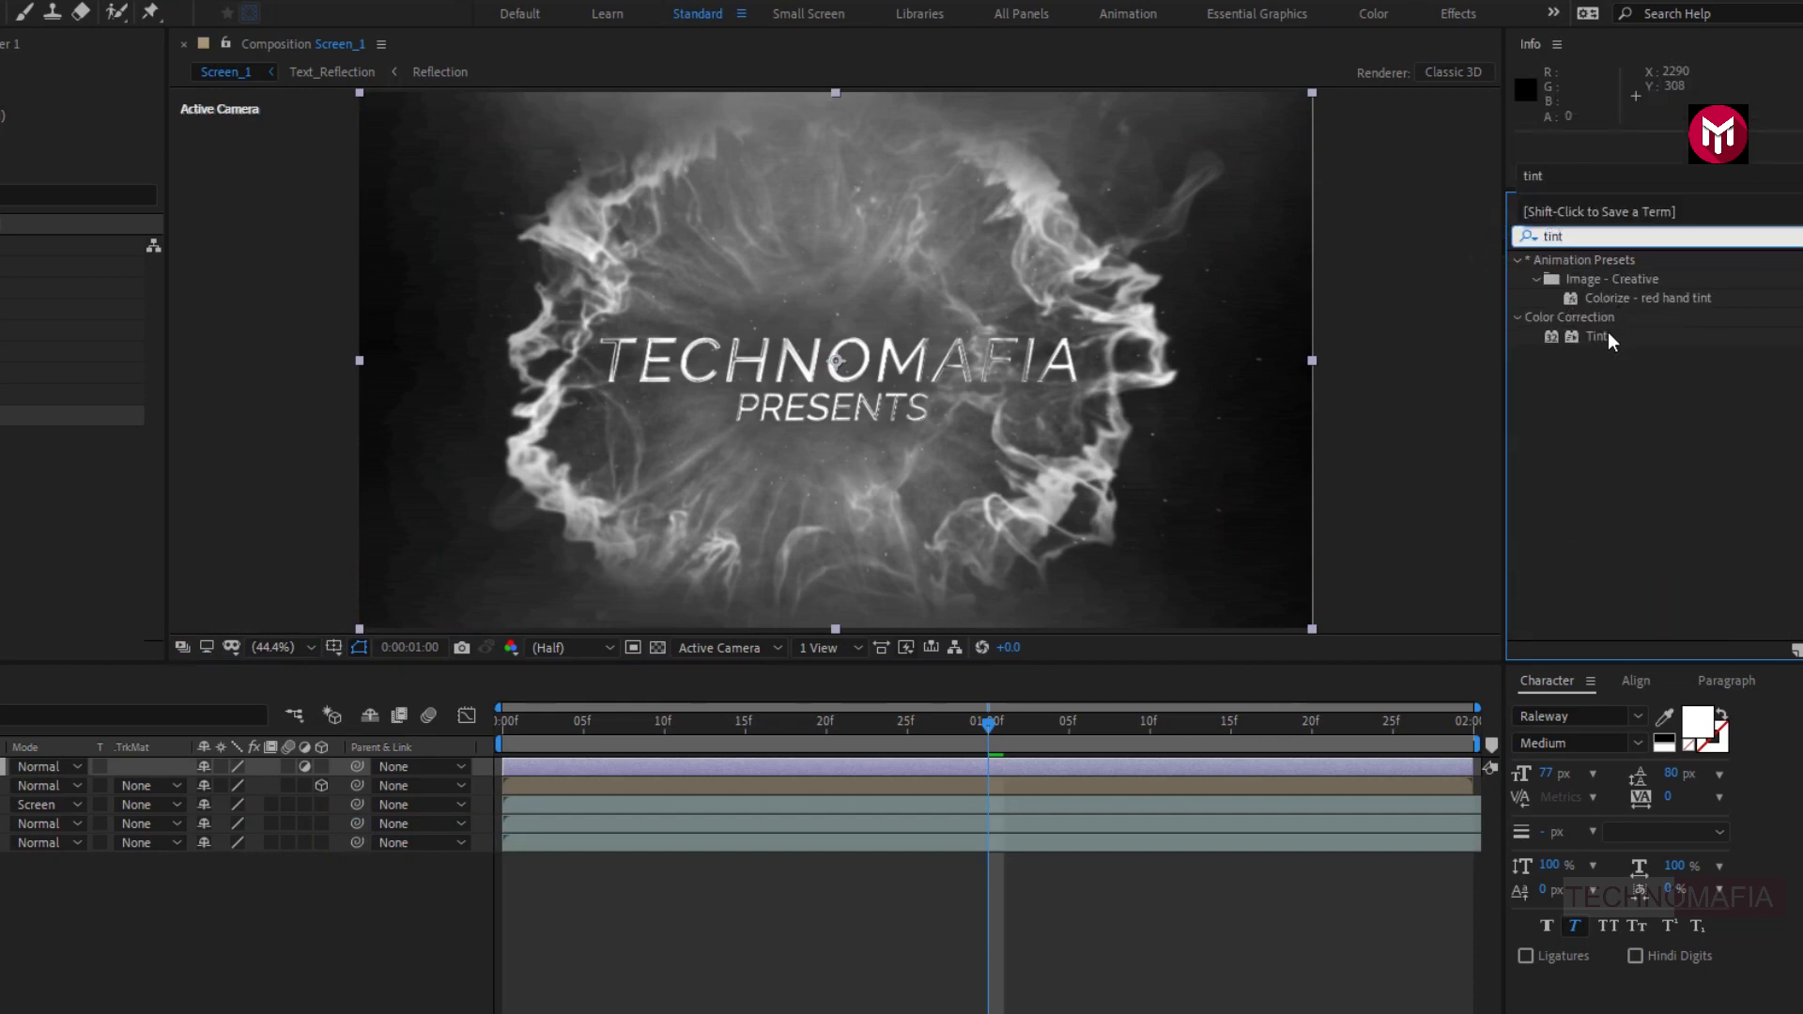
pyautogui.doubleClick(1597, 336)
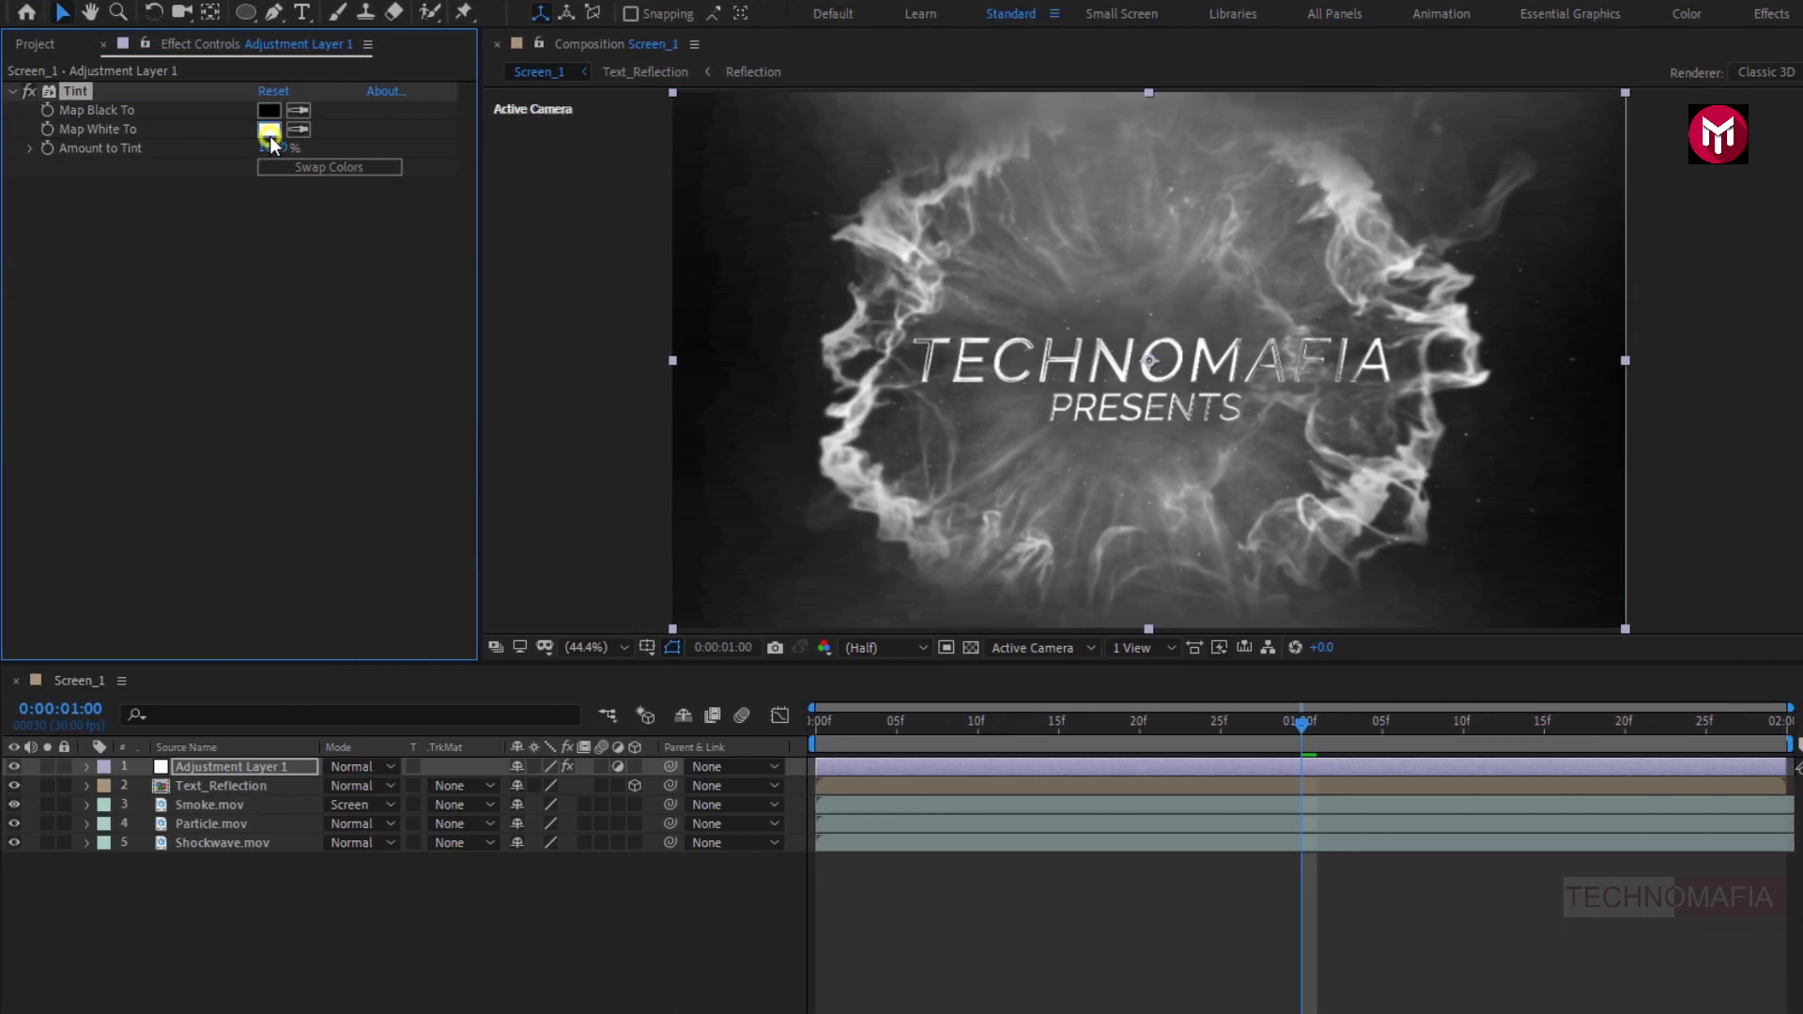
# Set Tint's Map White To colour to warm gold FBC04E.
pyautogui.click(269, 131)
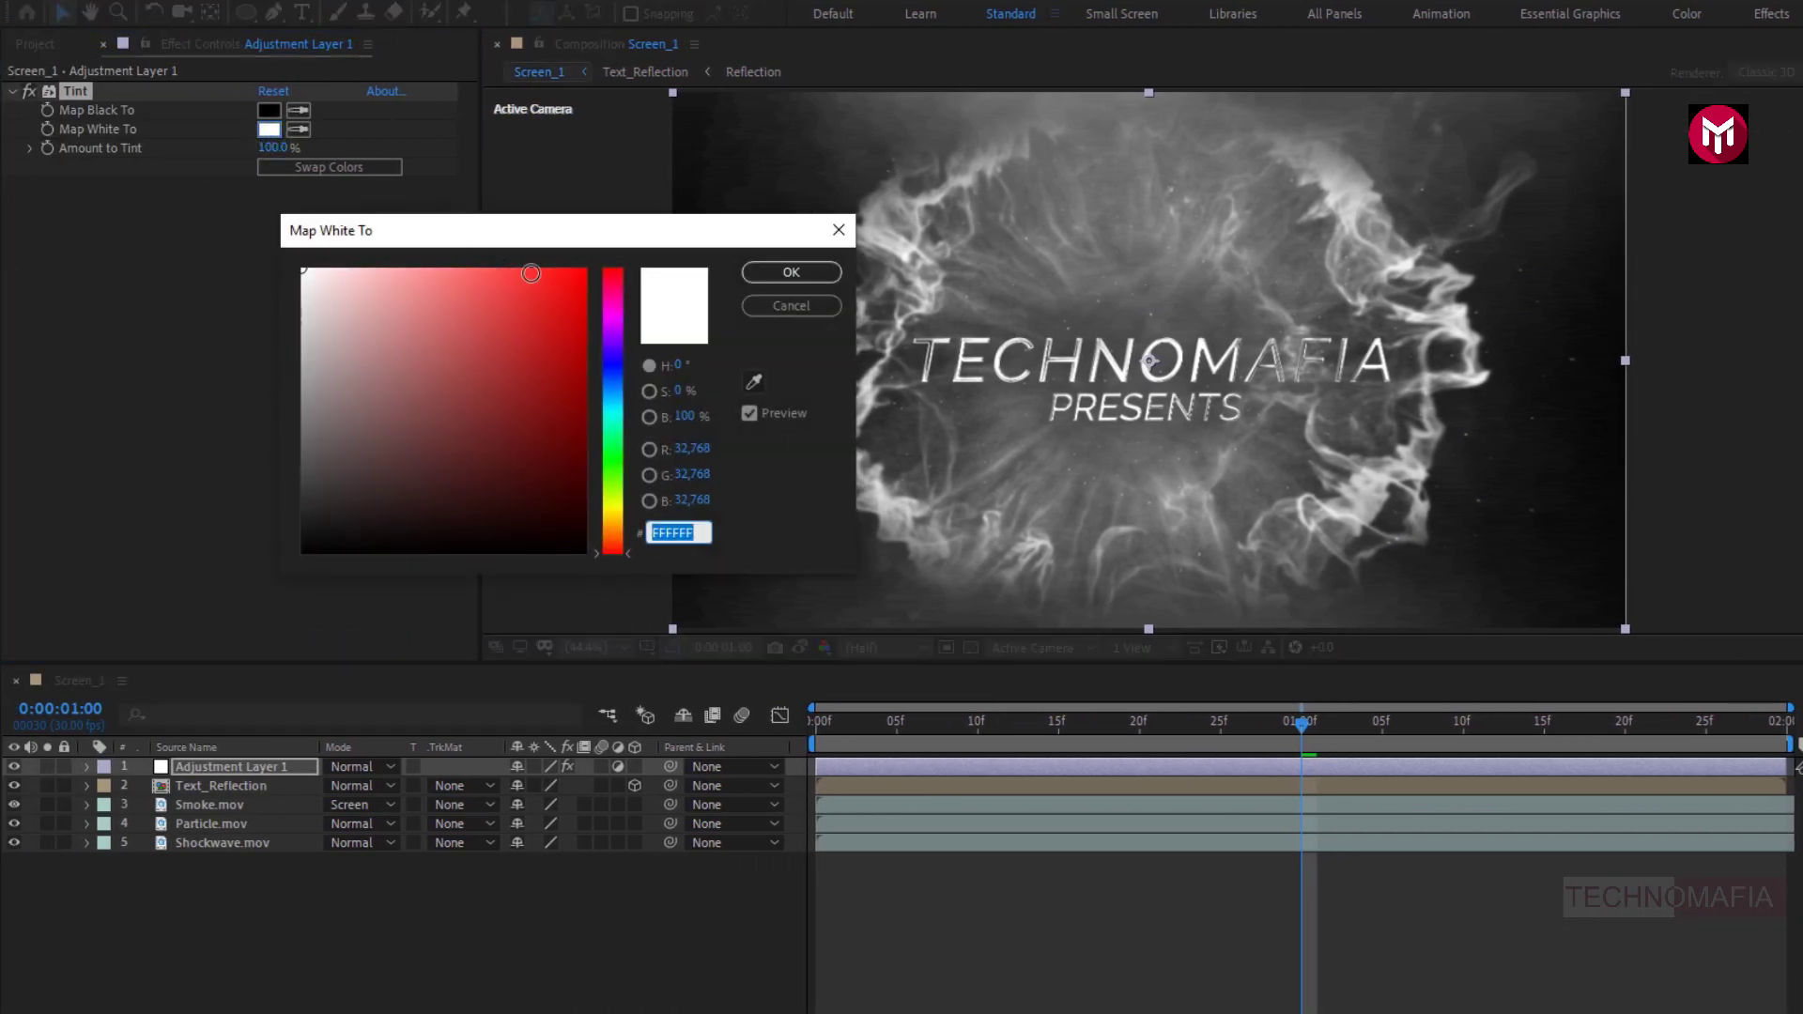
pyautogui.moveTo(530, 274)
pyautogui.mouseDown()
pyautogui.moveTo(515, 278)
pyautogui.moveTo(564, 363)
pyautogui.moveTo(506, 284)
pyautogui.mouseUp()
pyautogui.moveTo(611, 357); pyautogui.dragTo(610, 522)
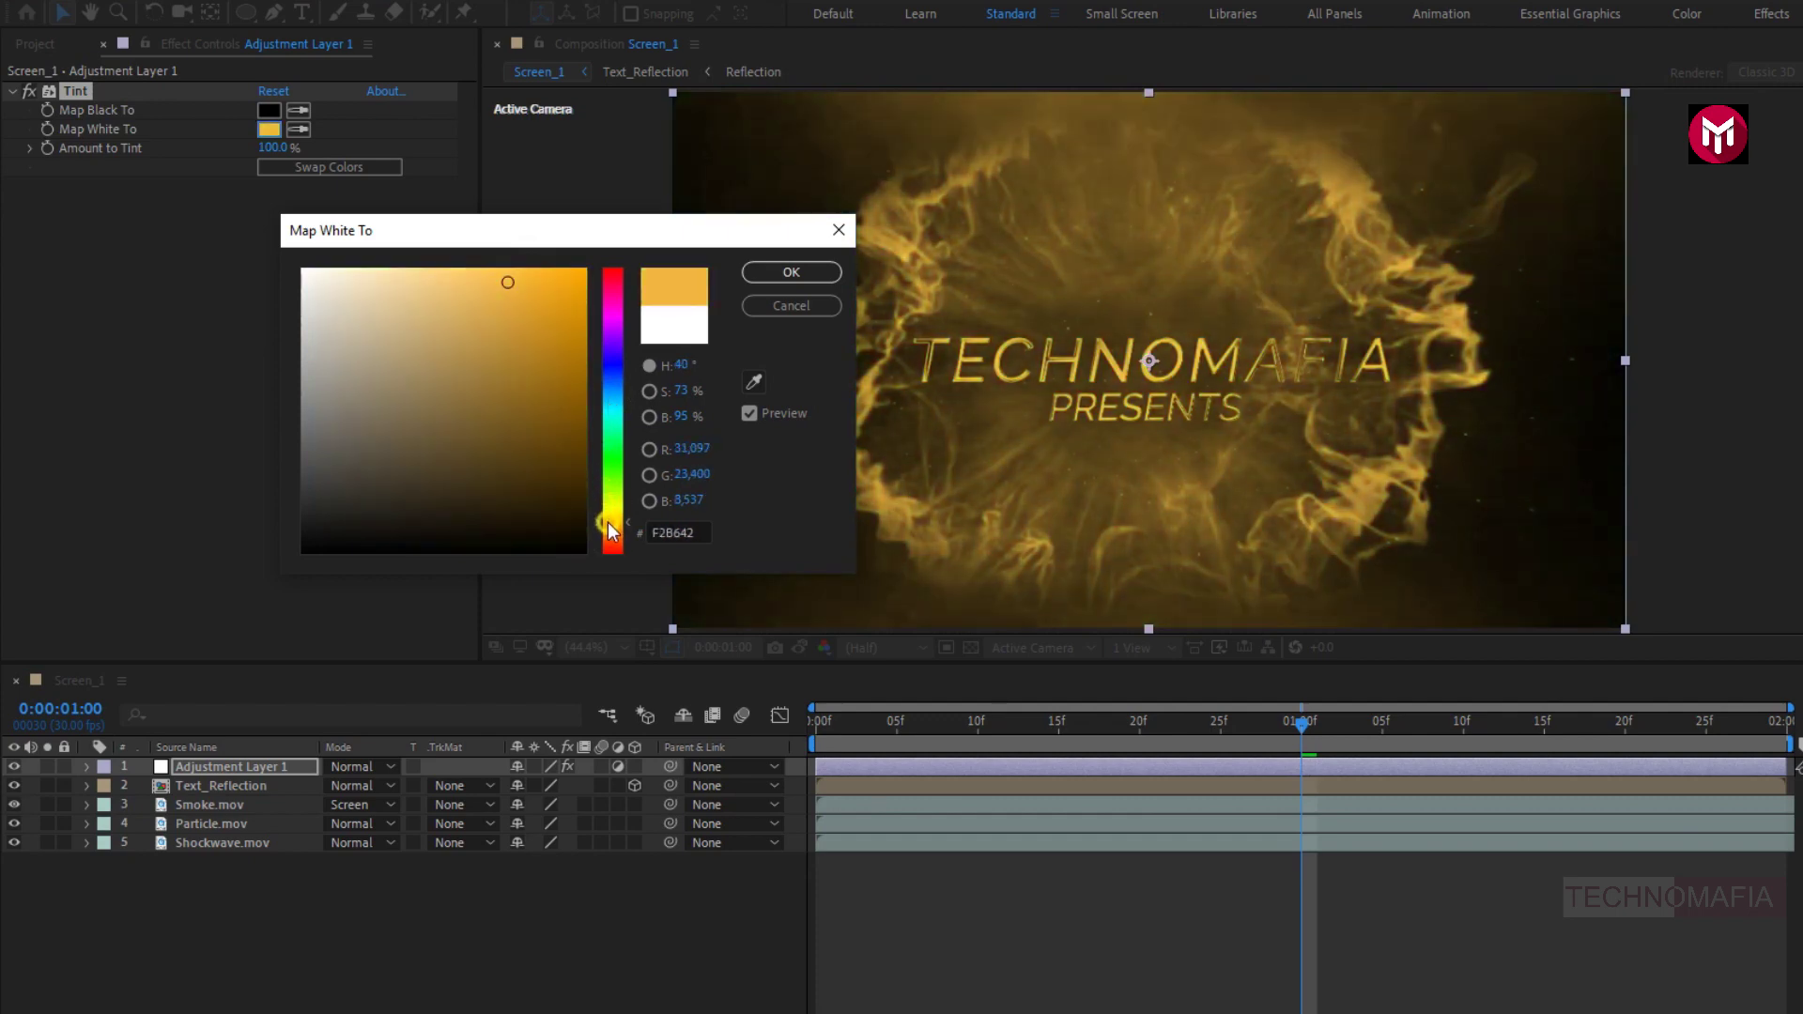
pyautogui.moveTo(512, 281); pyautogui.dragTo(497, 272)
pyautogui.click(781, 273)
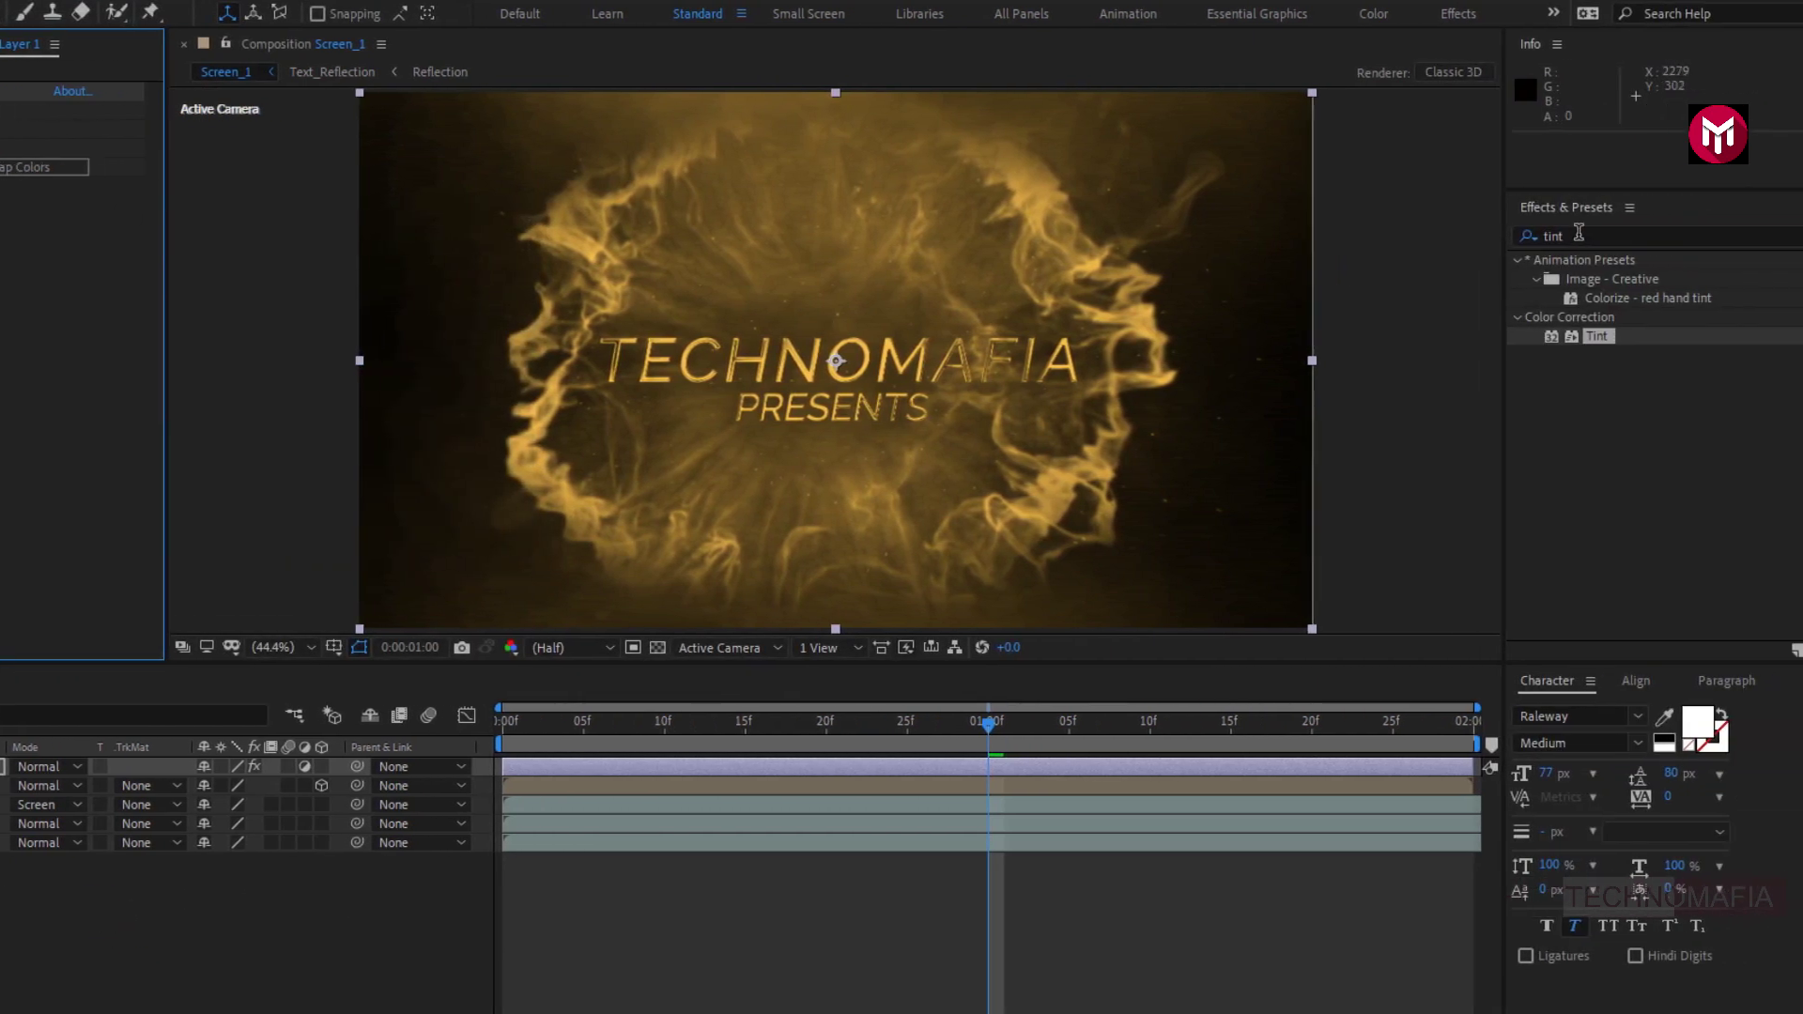
pyautogui.click(1615, 236)
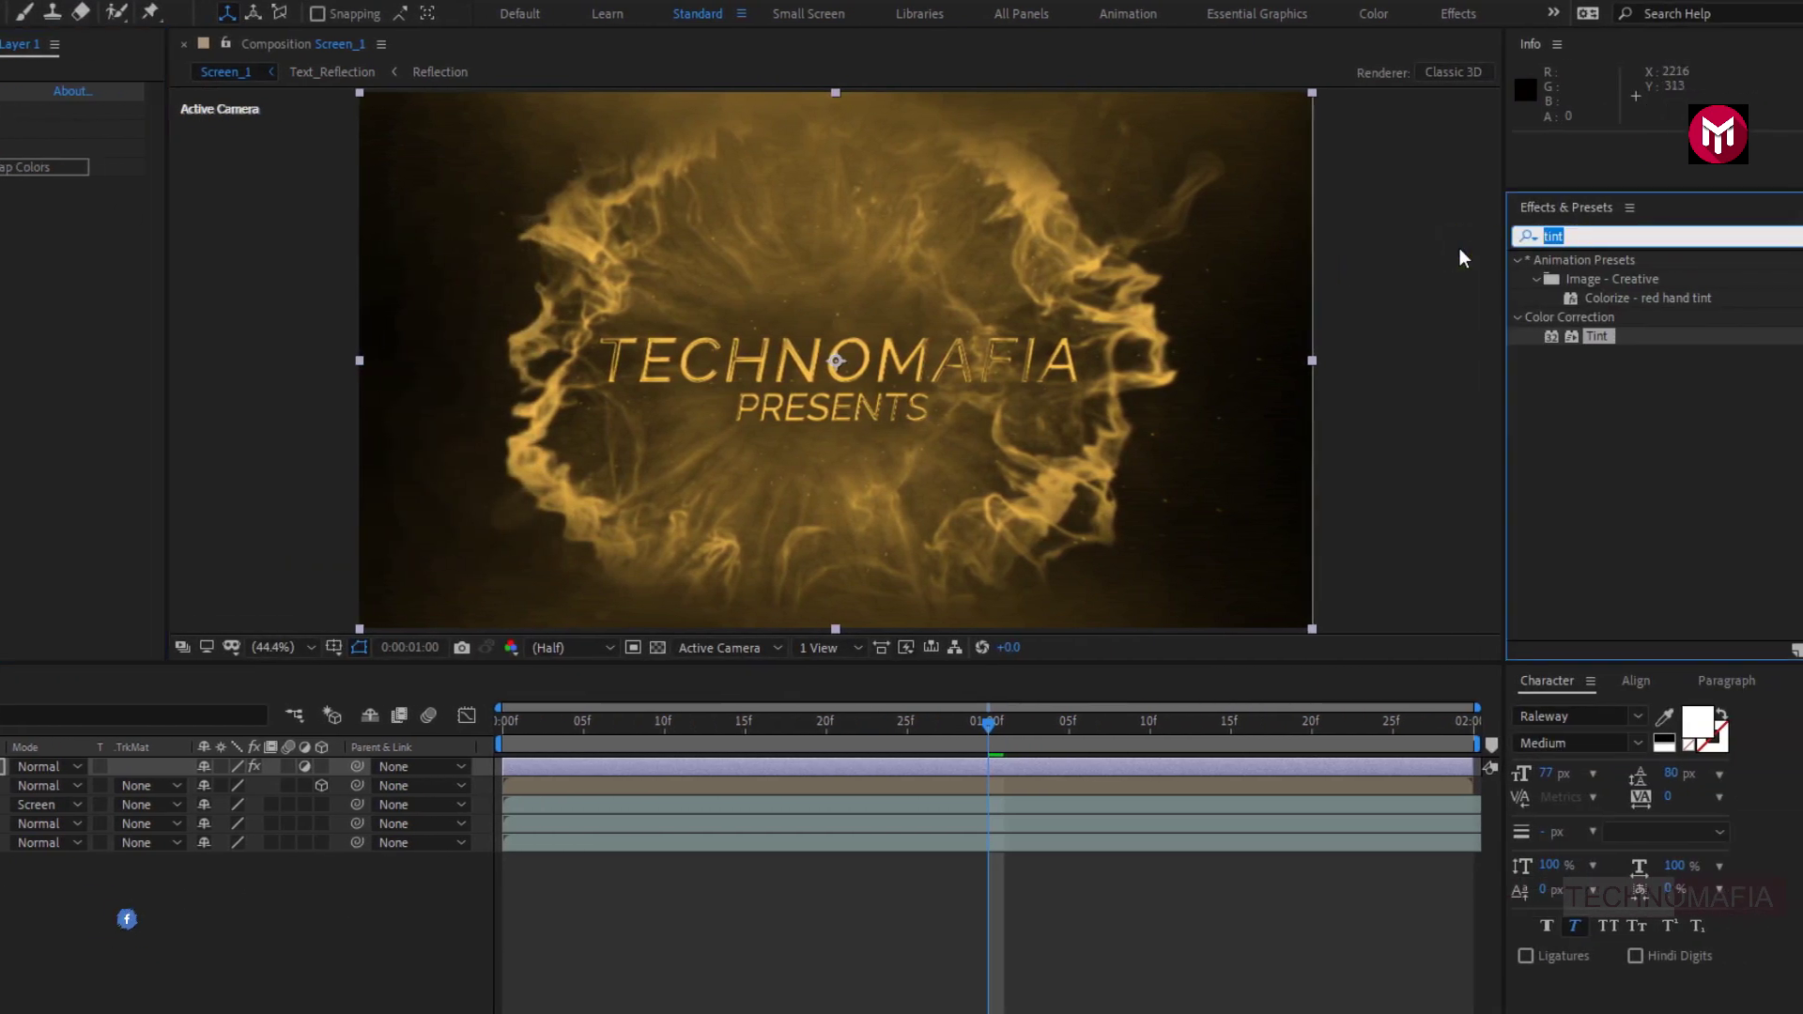
# Apply Curves with a brightening S-curve and move the adjustment layer below Text_Reflection.
pyautogui.write('curv')
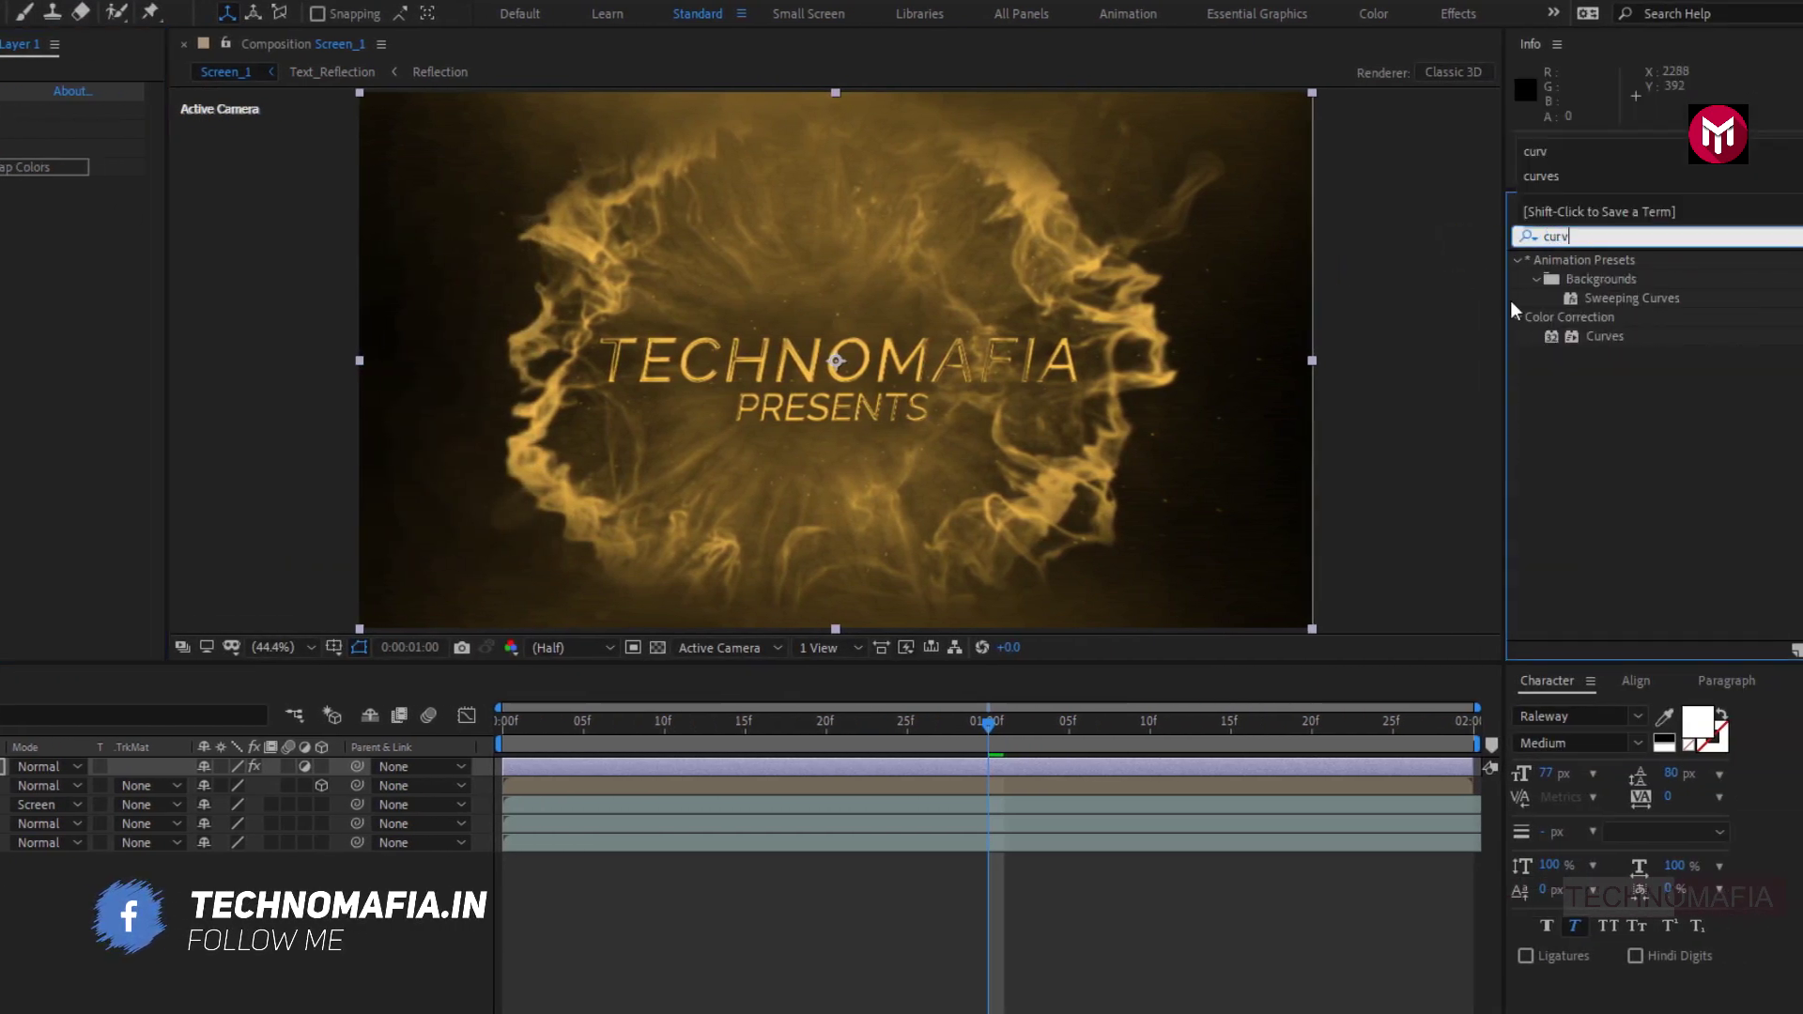
pyautogui.doubleClick(1603, 336)
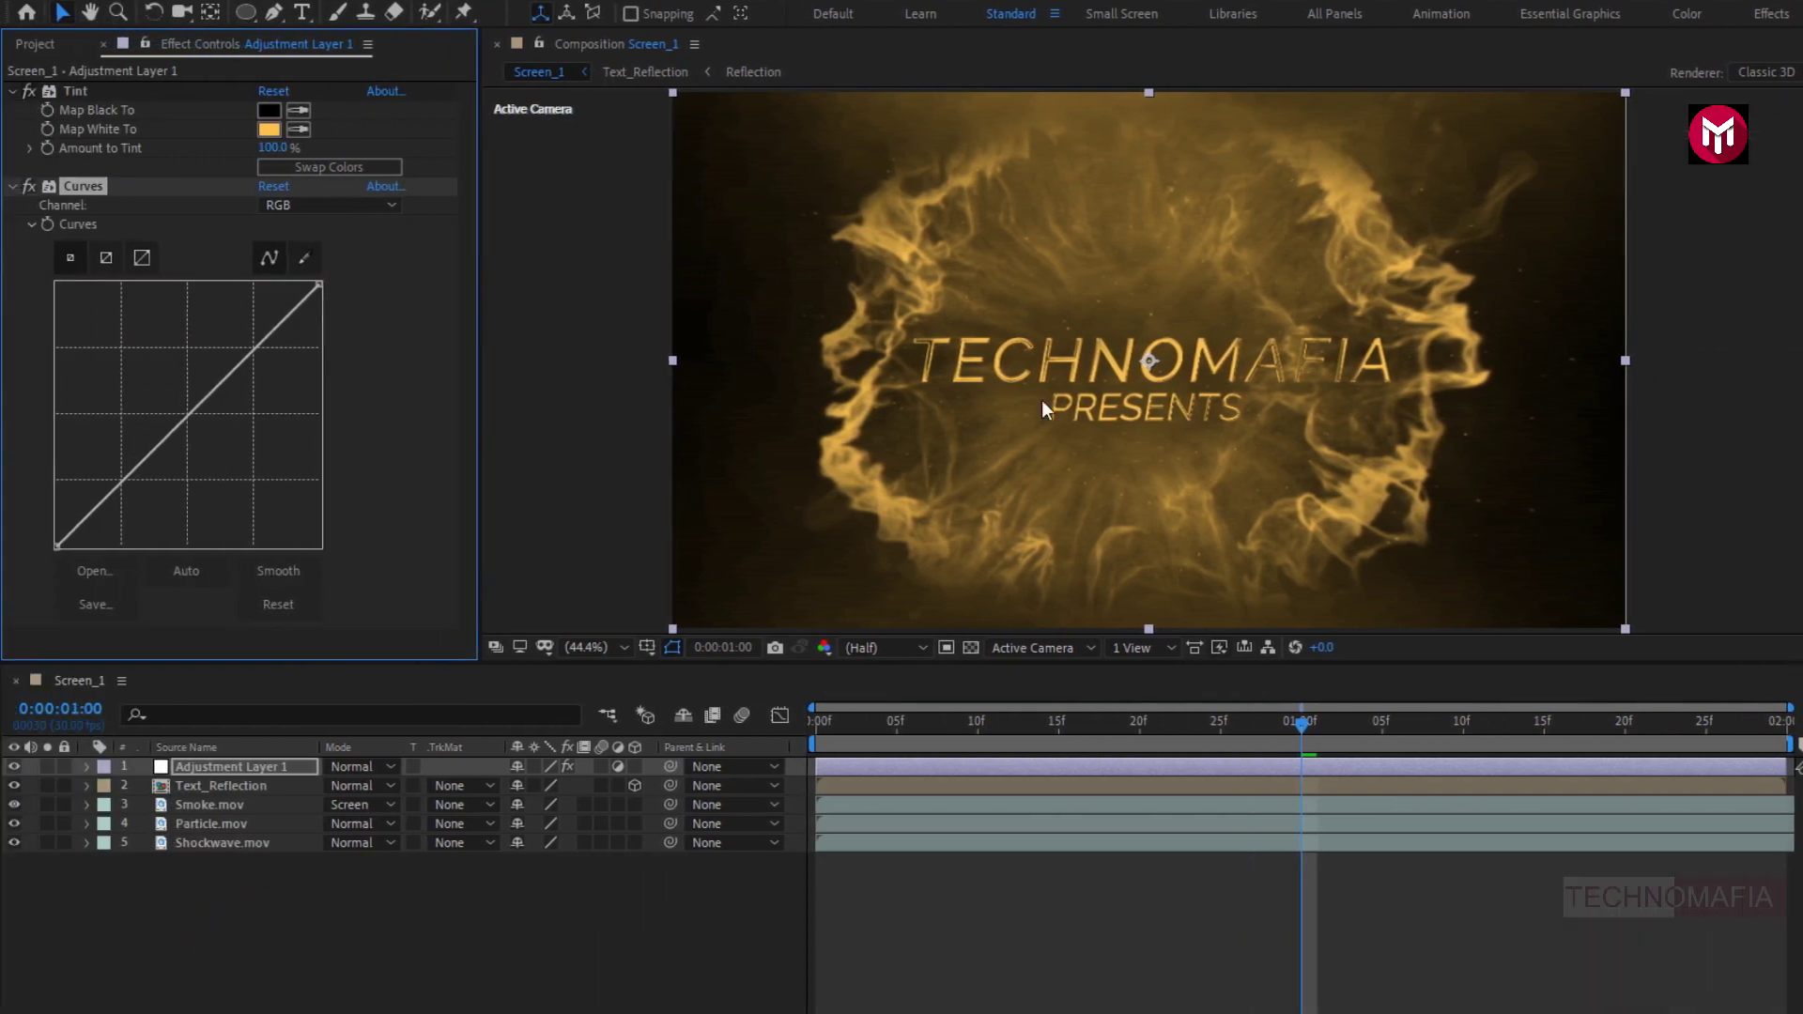
pyautogui.moveTo(249, 349); pyautogui.dragTo(219, 351)
pyautogui.moveTo(138, 447); pyautogui.dragTo(126, 486)
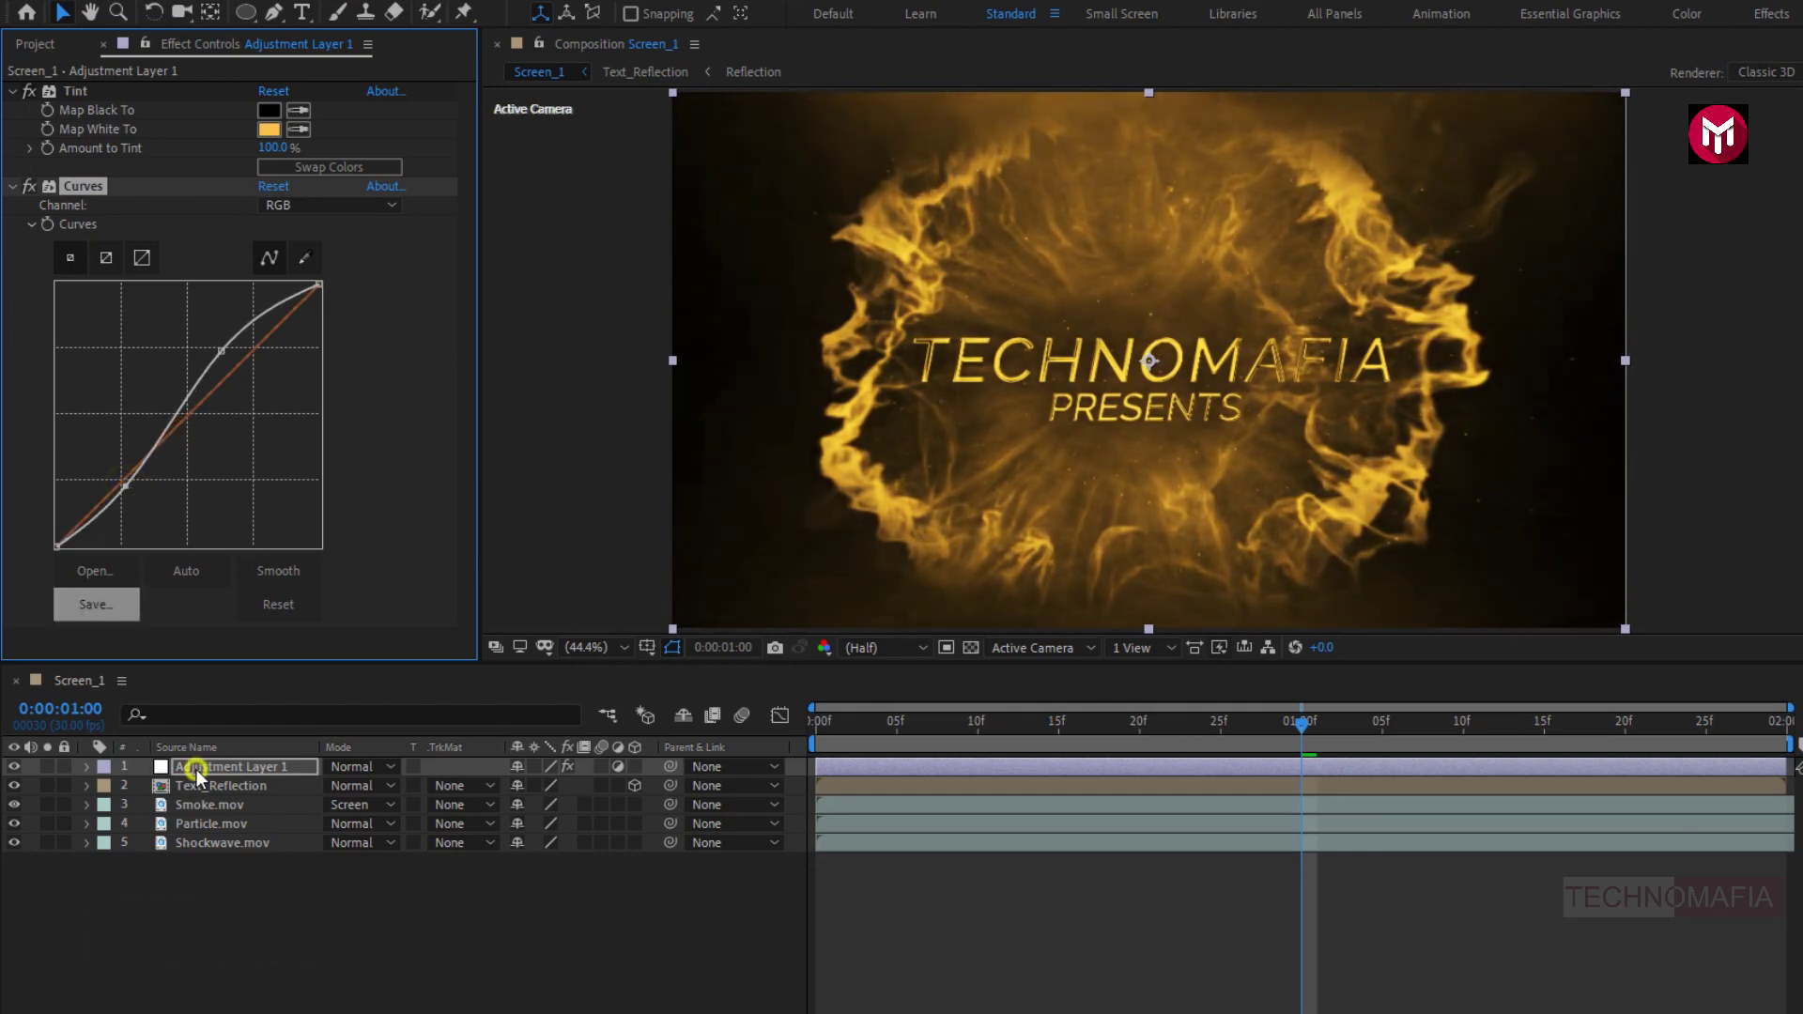
pyautogui.moveTo(196, 769); pyautogui.dragTo(199, 793)
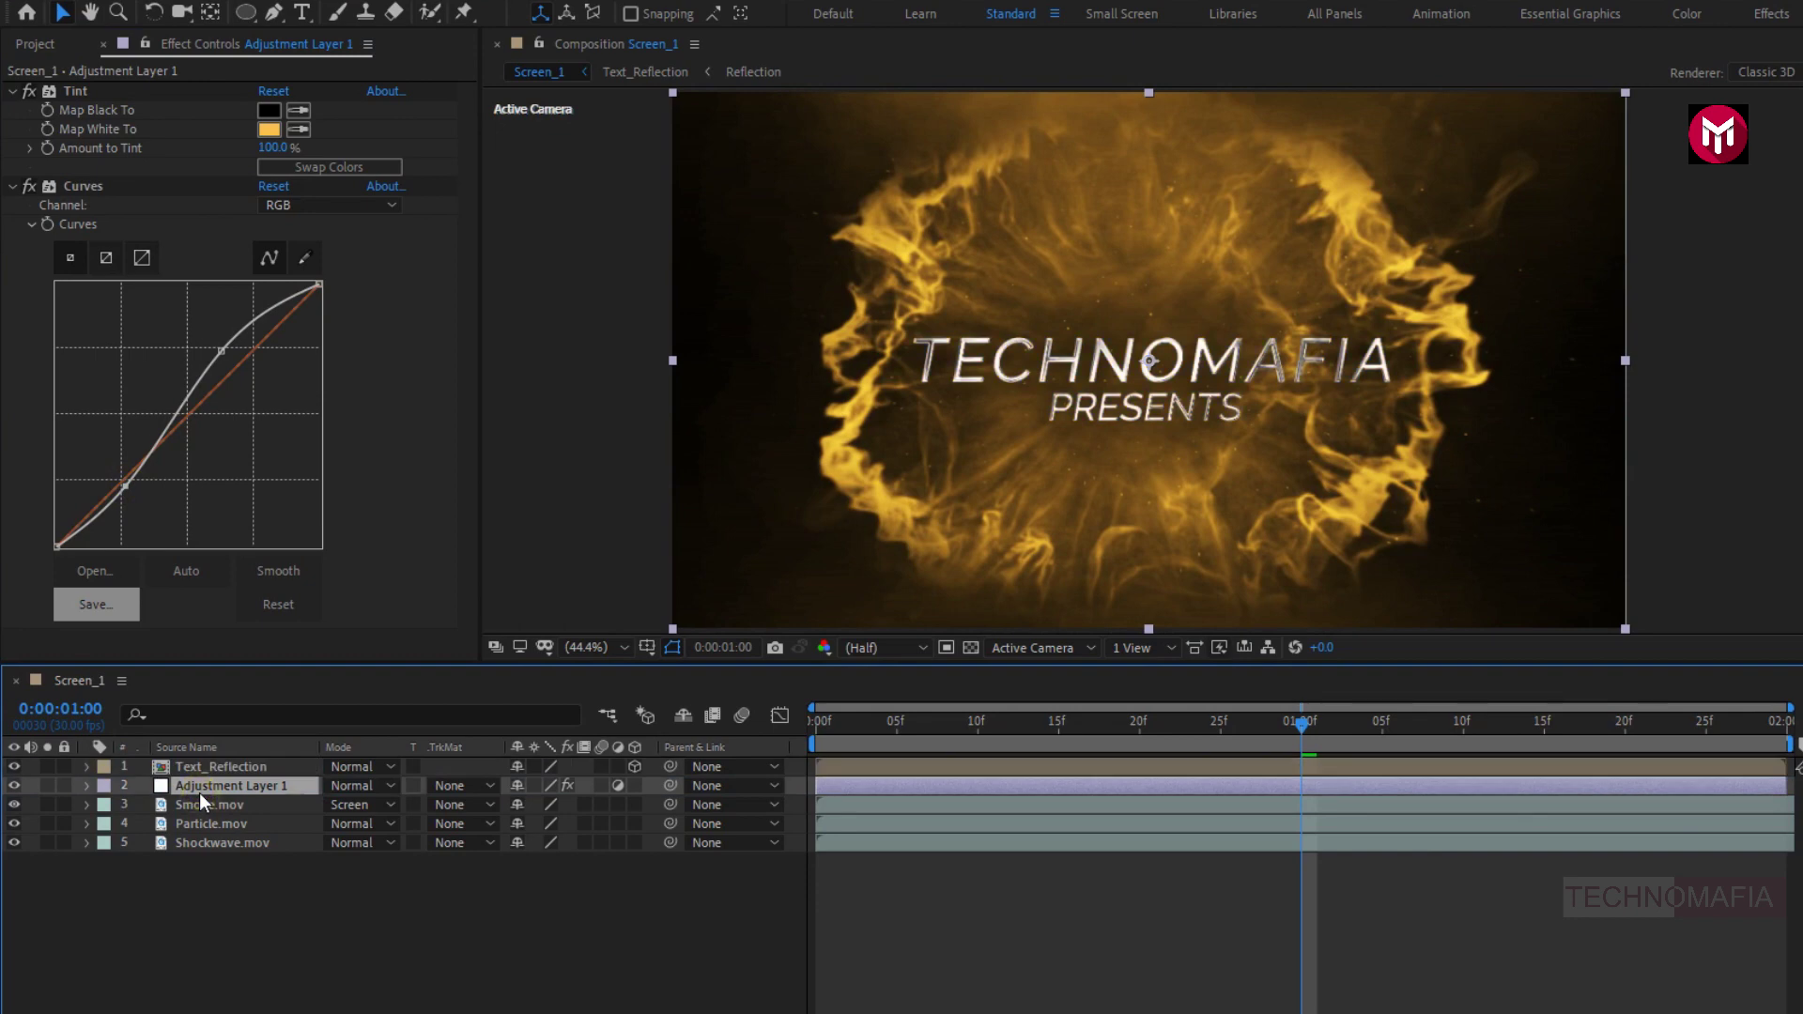
# Change Tint's Map White To colour from gold to teal 97F2EA.
pyautogui.click(271, 131)
pyautogui.moveTo(430, 282)
pyautogui.mouseDown()
pyautogui.moveTo(463, 282)
pyautogui.moveTo(413, 281)
pyautogui.mouseUp()
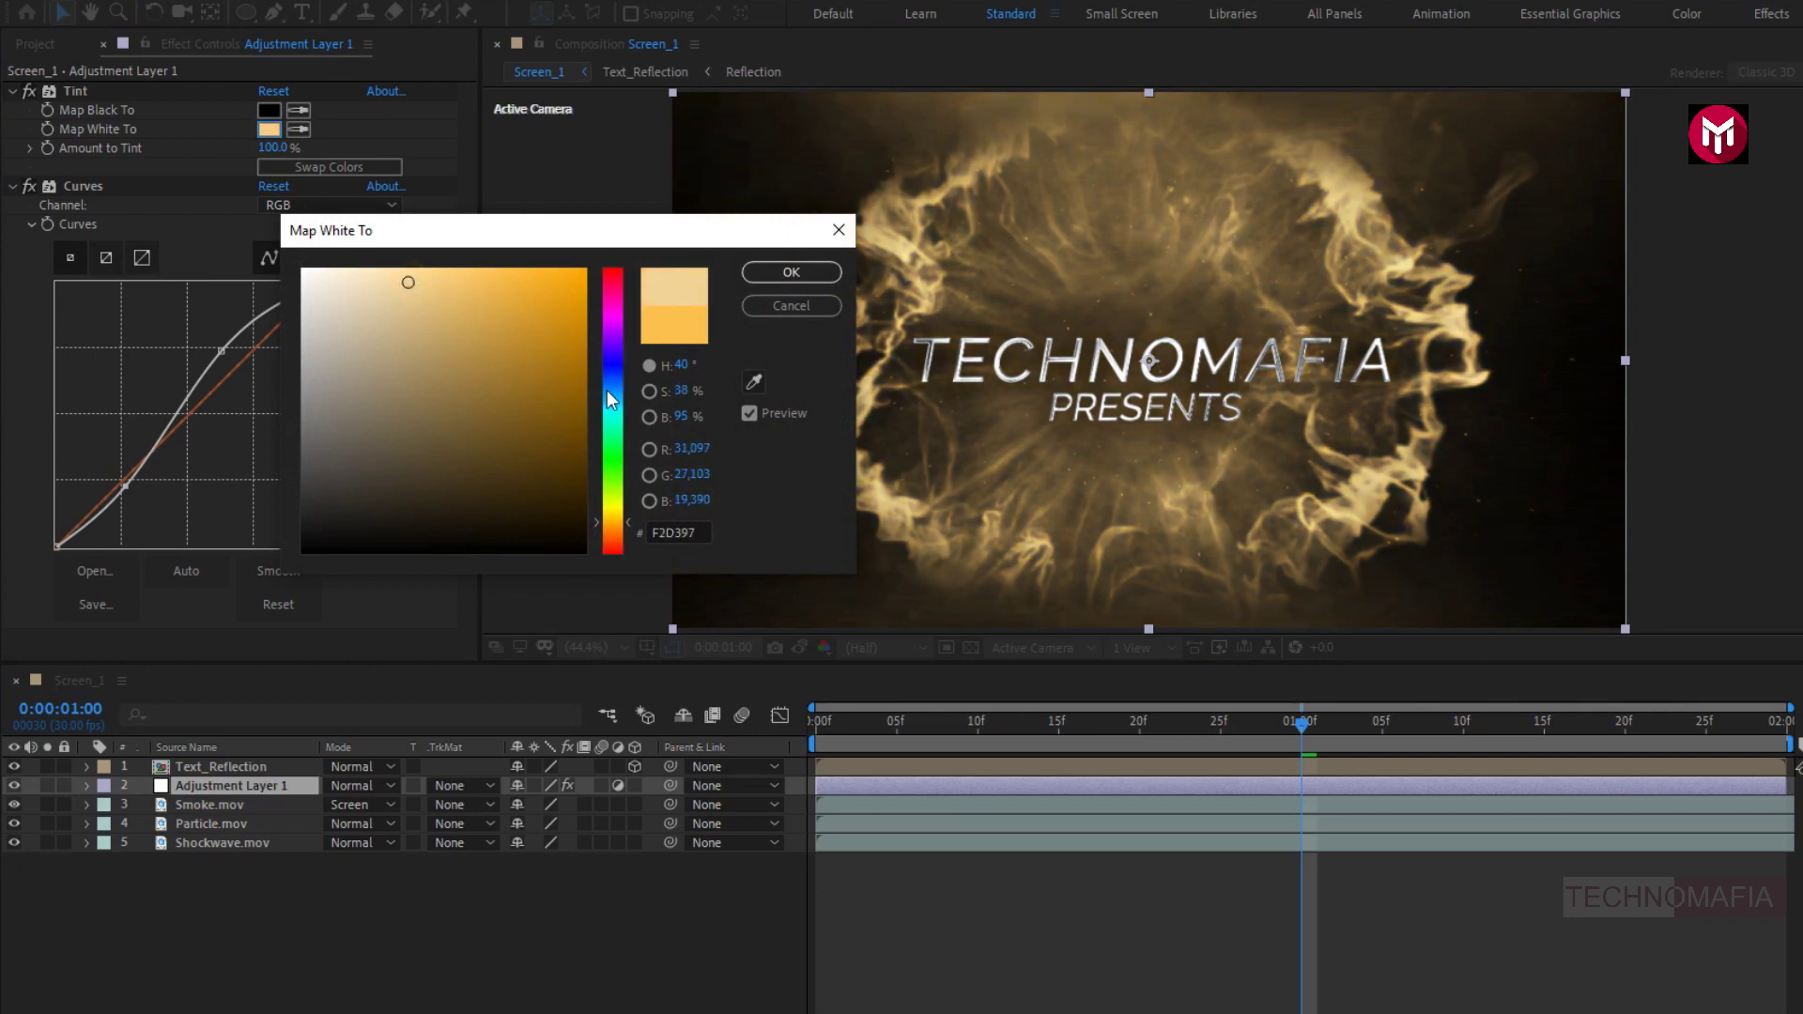
pyautogui.moveTo(608, 399); pyautogui.dragTo(611, 413)
pyautogui.click(764, 273)
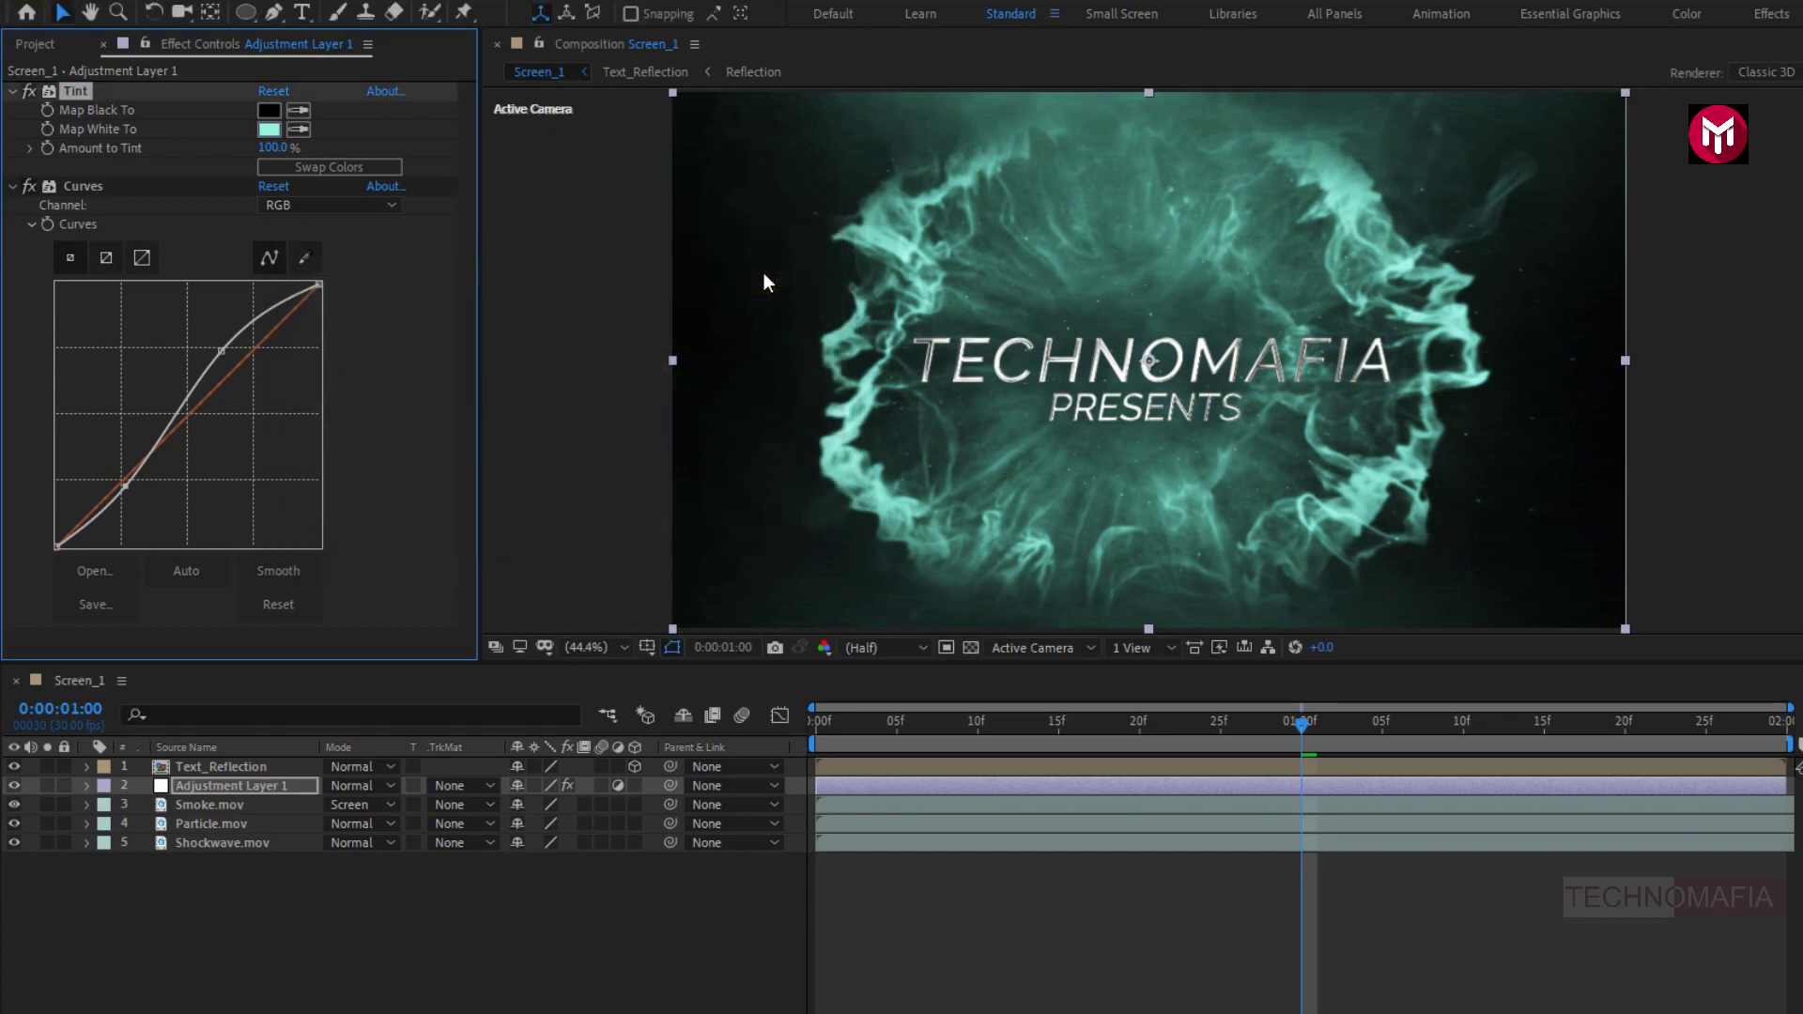
# Create a black solid named Frame and move it to the top of the layer stack.
pyautogui.rightClick(281, 895)
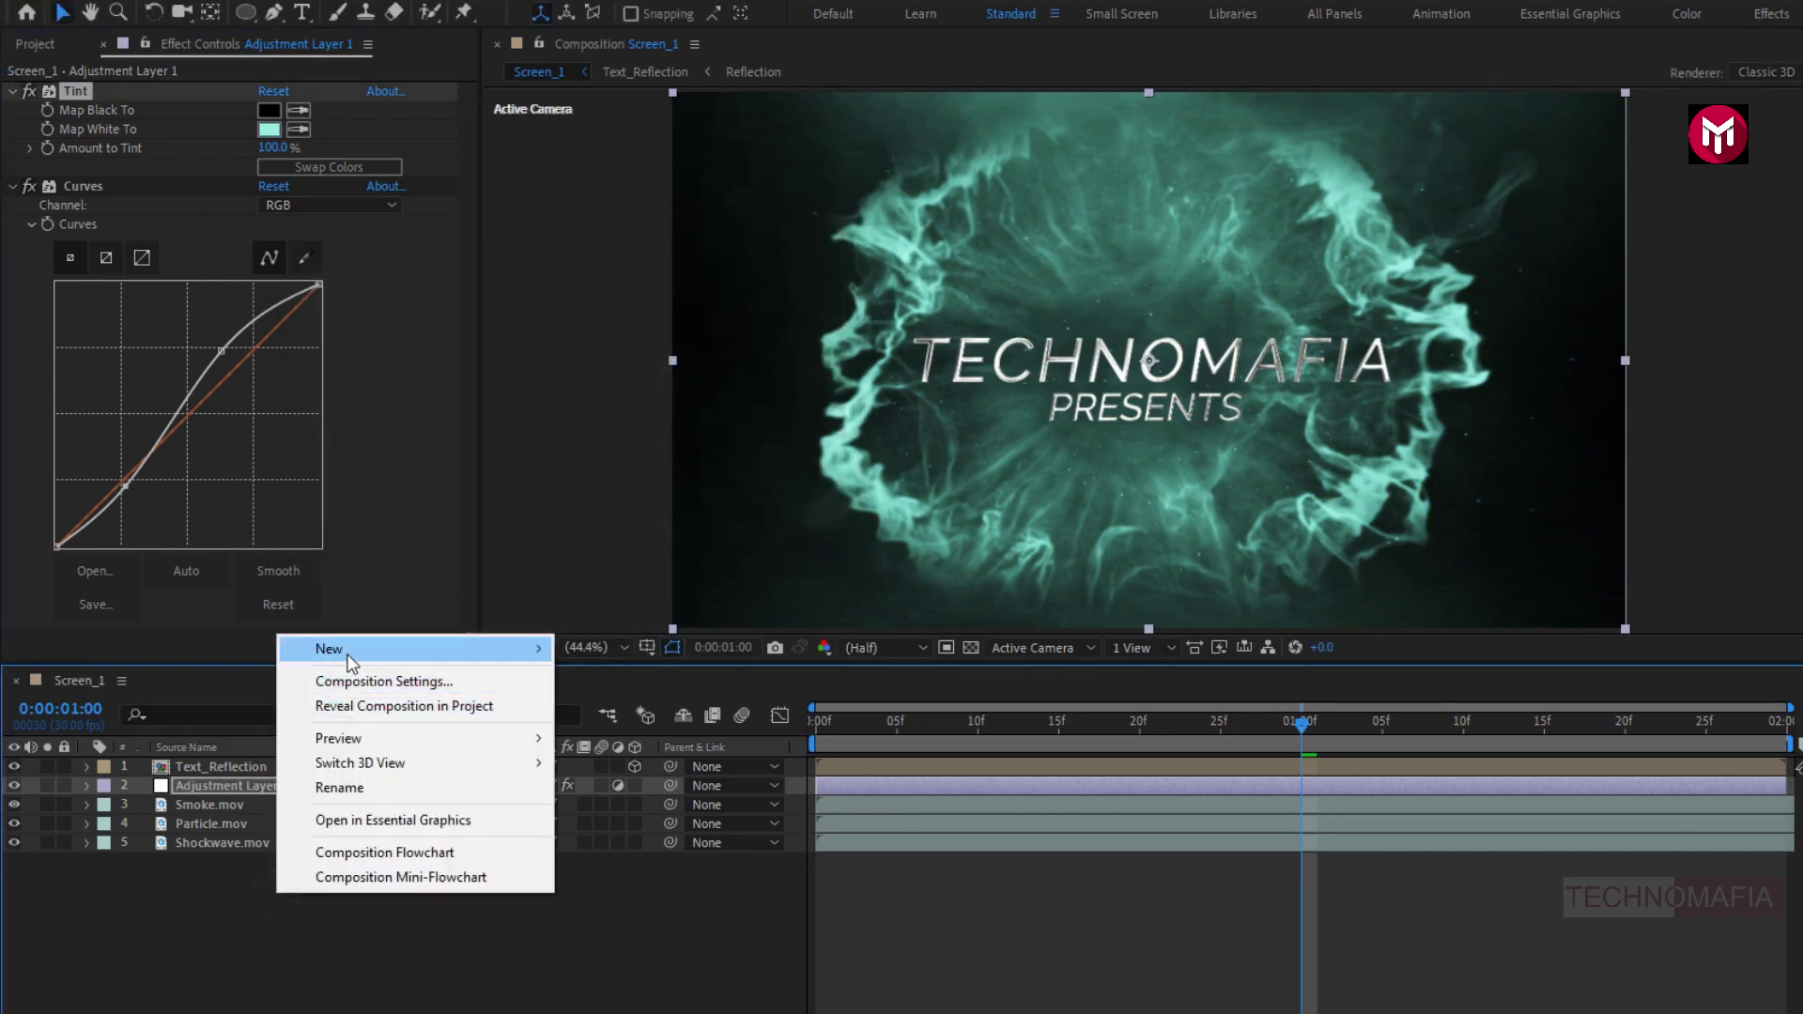
pyautogui.moveTo(341, 651)
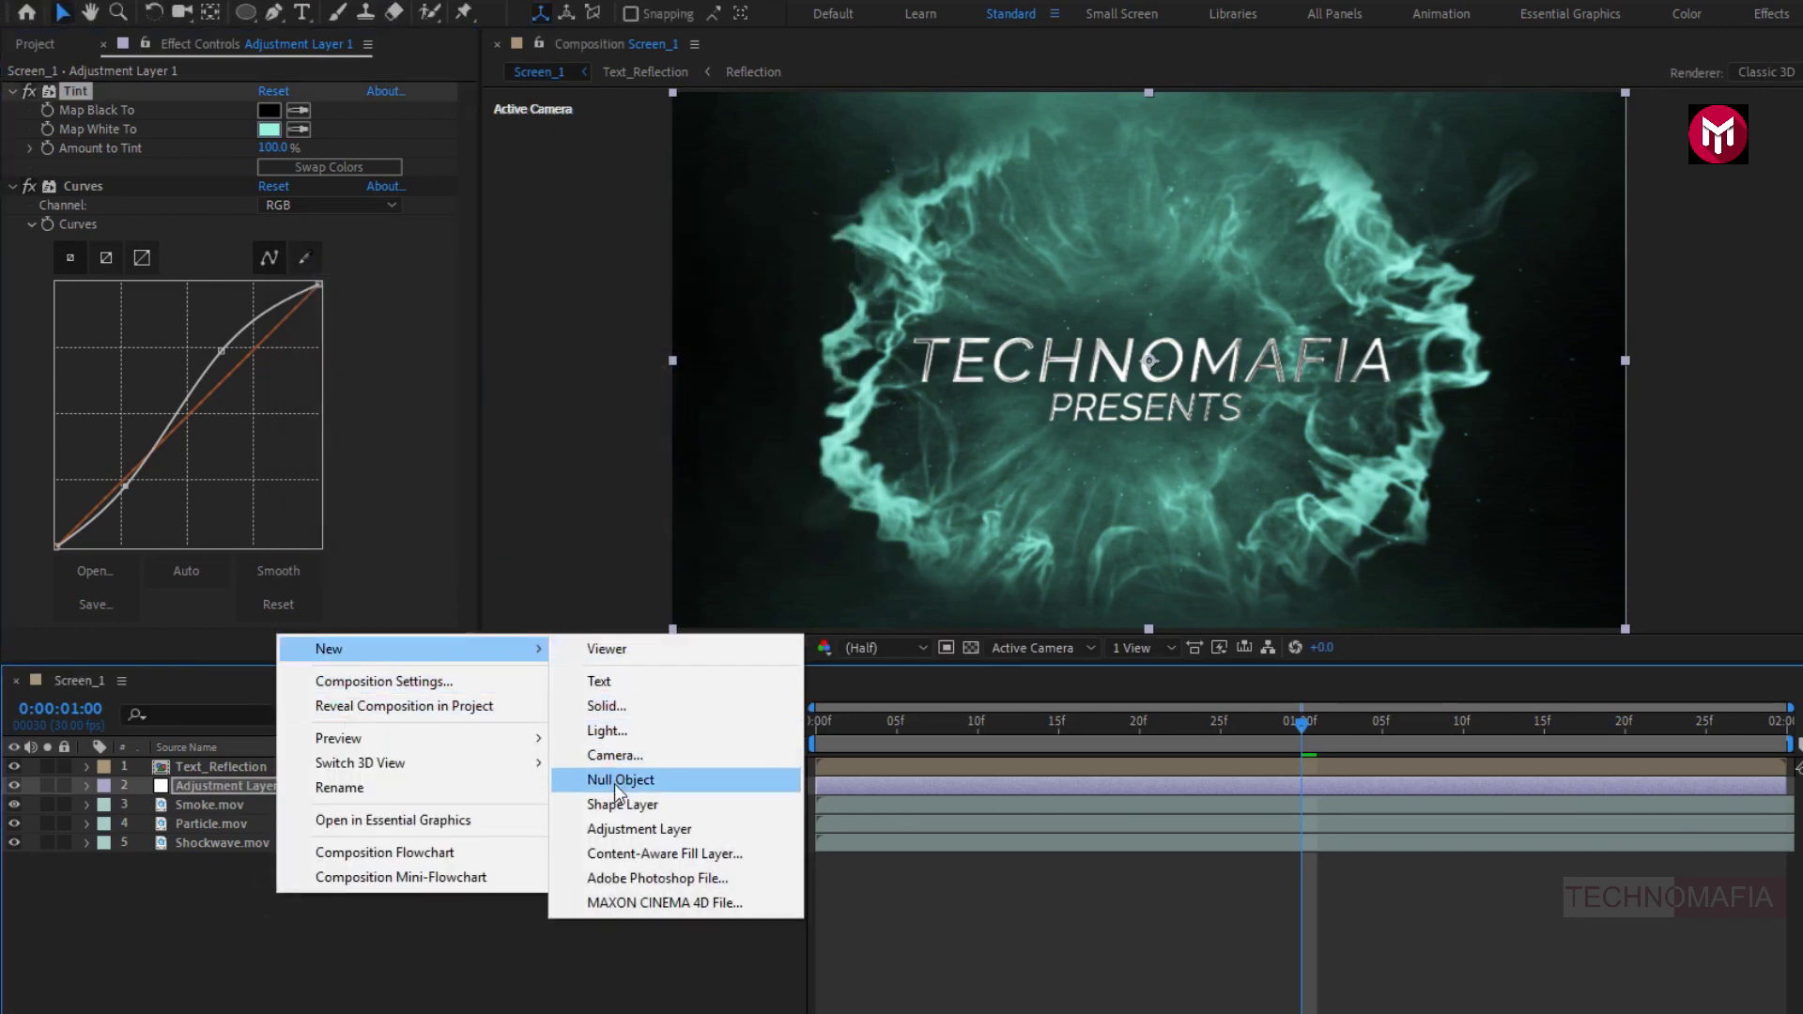
pyautogui.click(614, 708)
pyautogui.write('Frame')
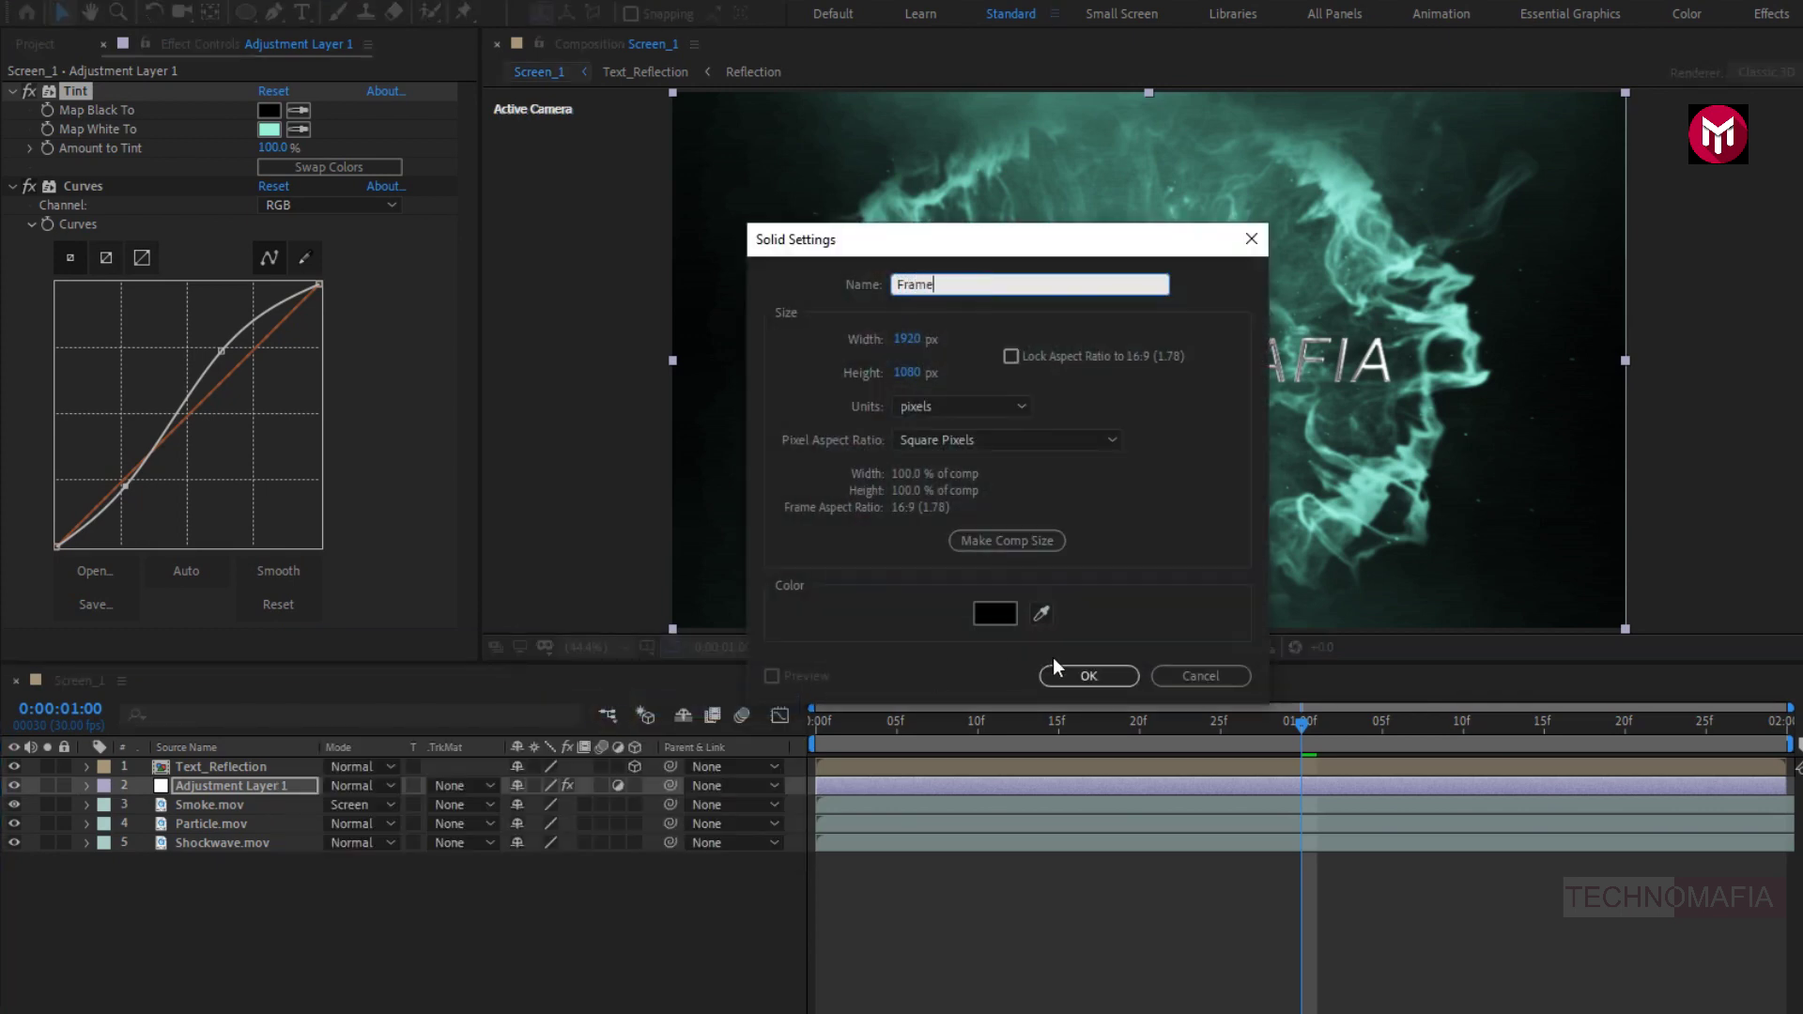
pyautogui.click(1055, 669)
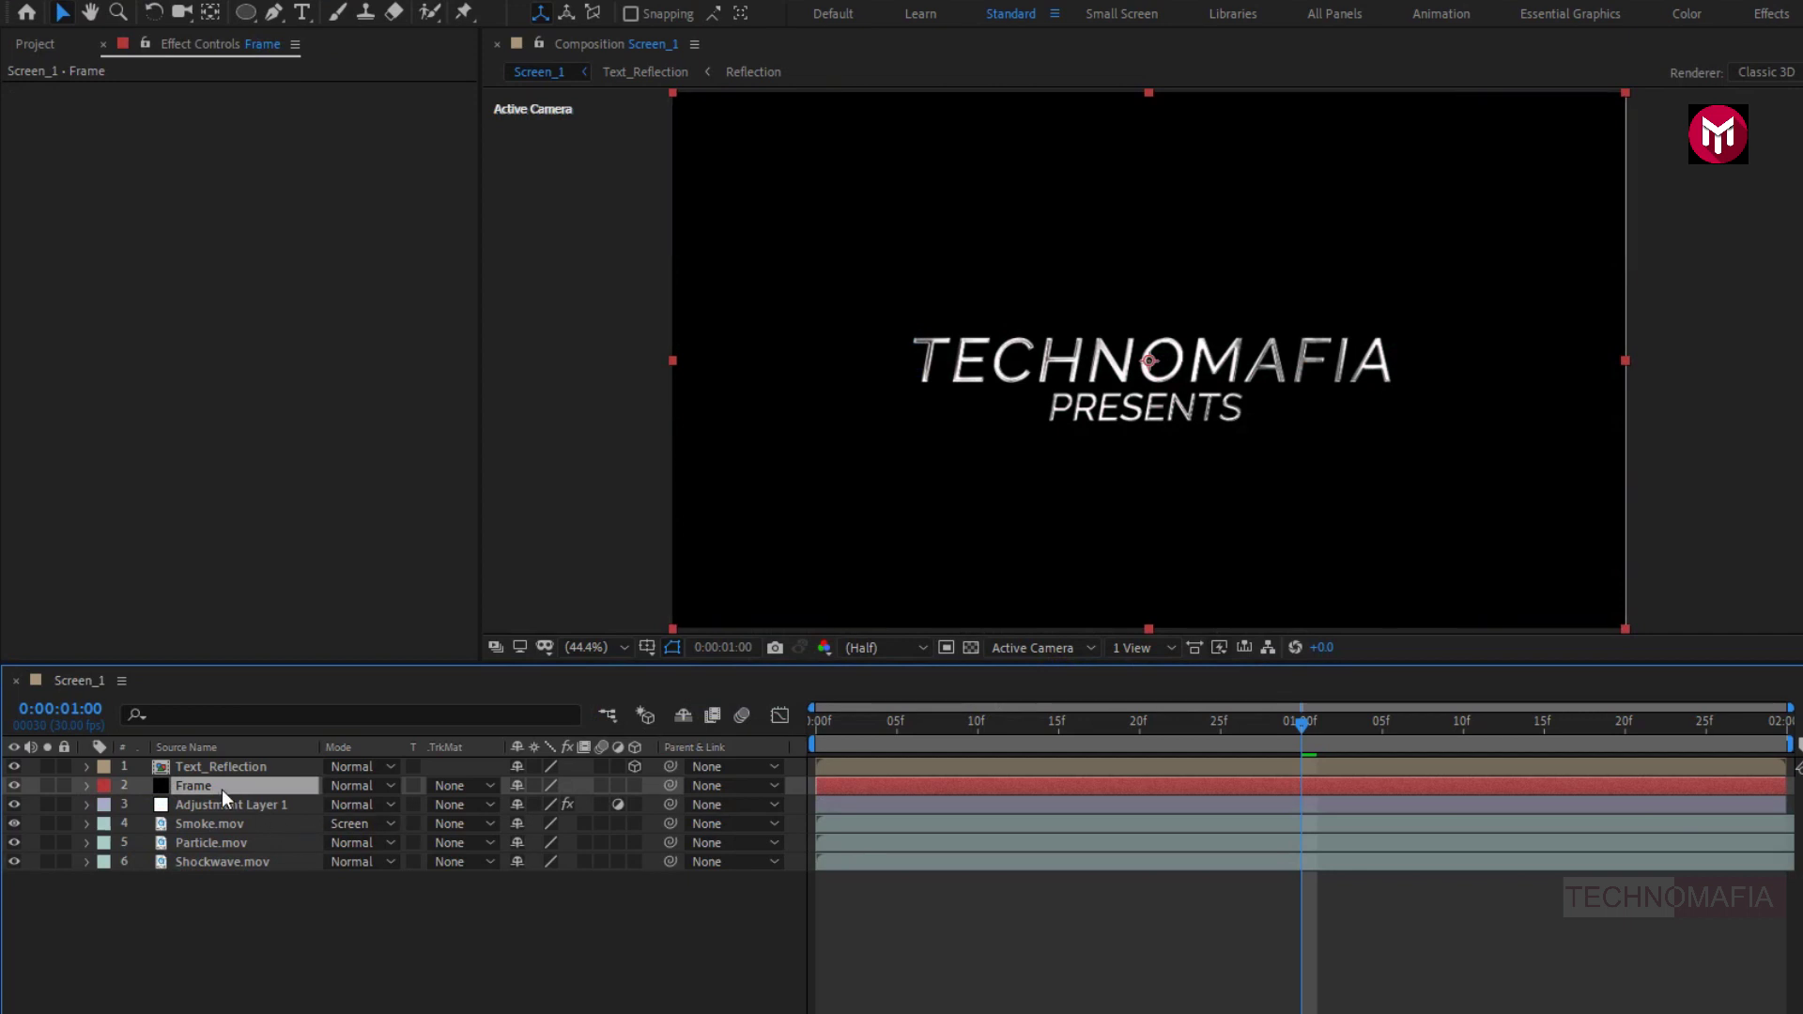
pyautogui.moveTo(205, 789); pyautogui.dragTo(205, 765)
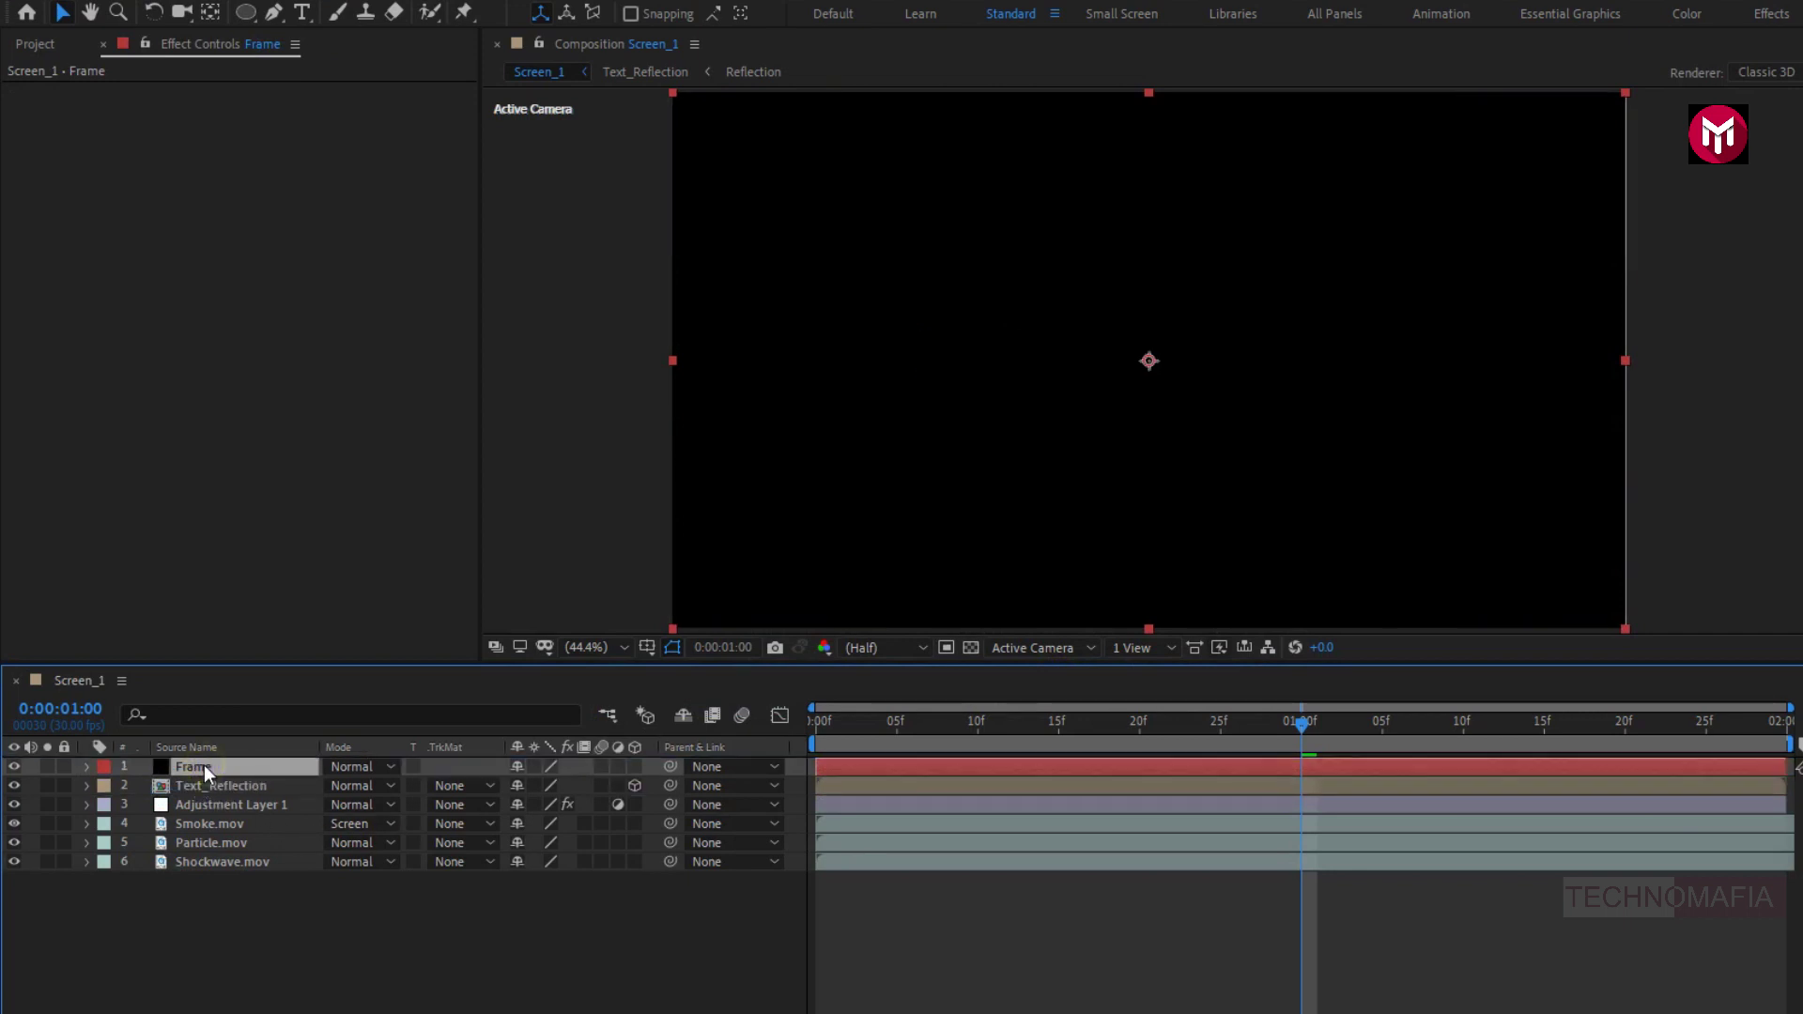
# Using the safe guides, draw a wide rectangular mask across Frame and set it to Subtract.
pyautogui.moveTo(246, 14); pyautogui.dragTo(347, 15)
pyautogui.click(642, 650)
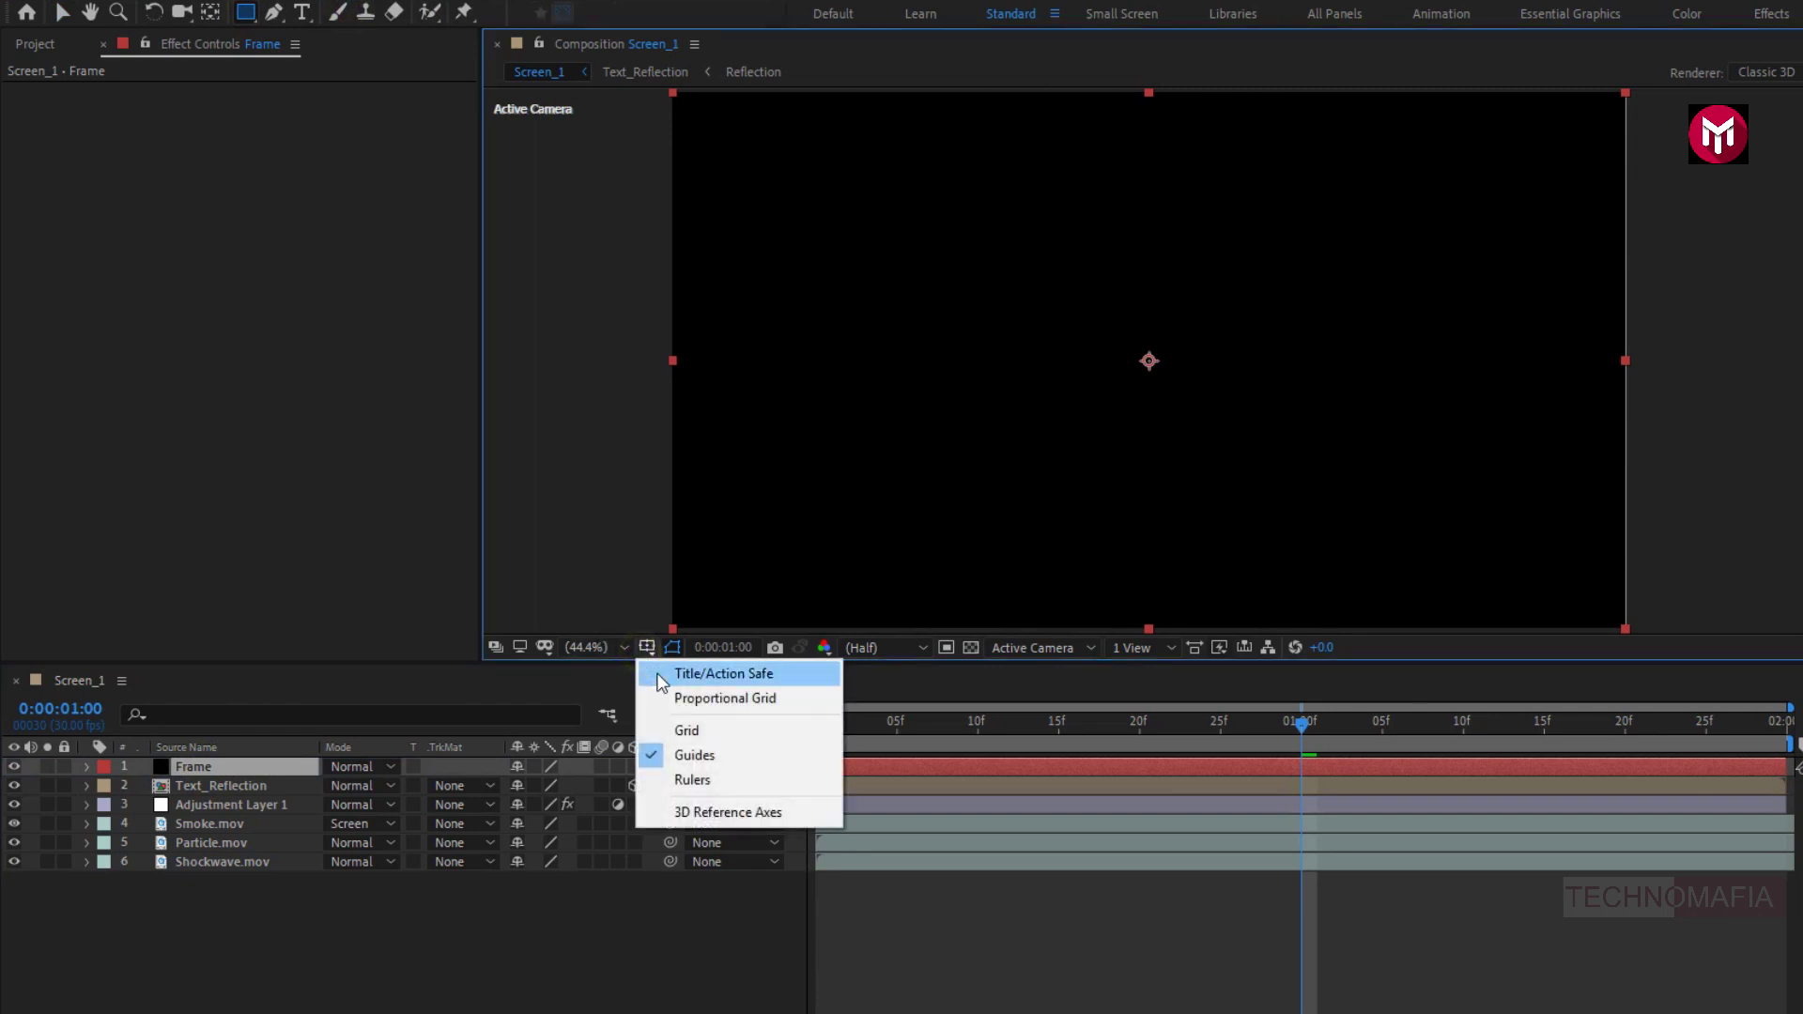
pyautogui.click(714, 677)
pyautogui.moveTo(614, 146); pyautogui.dragTo(1695, 576)
pyautogui.click(554, 805)
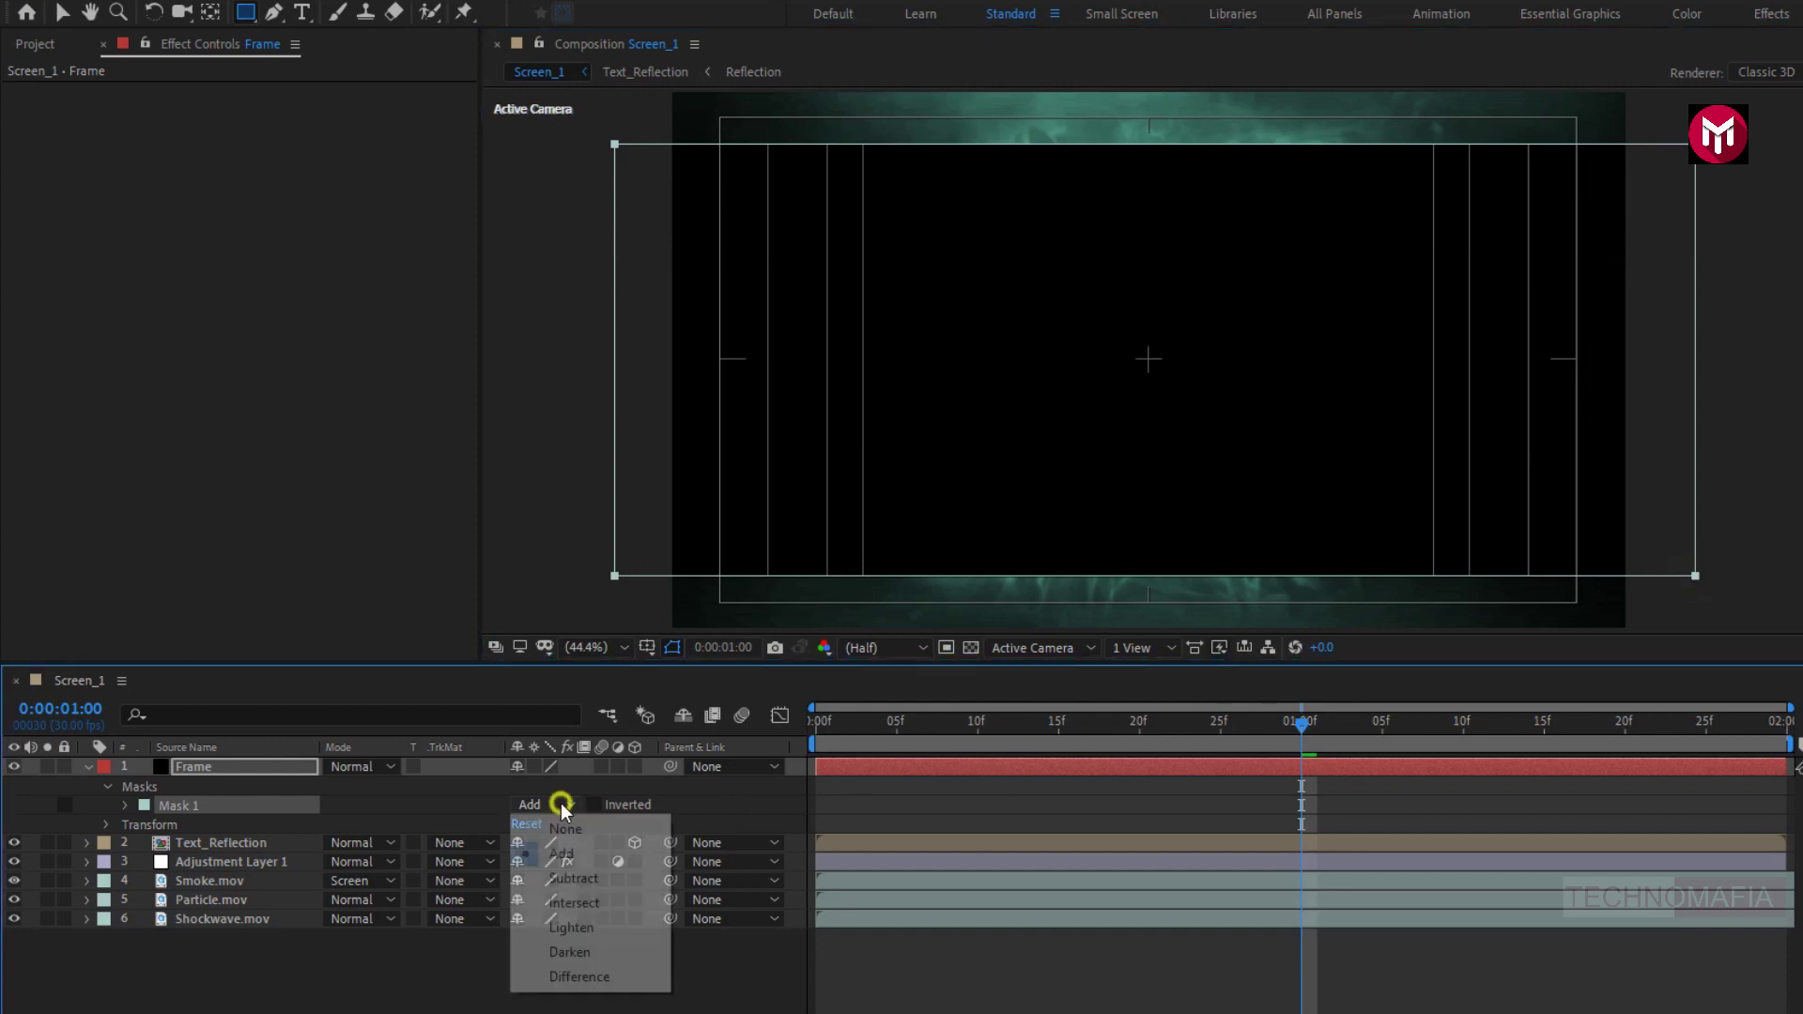
pyautogui.click(563, 876)
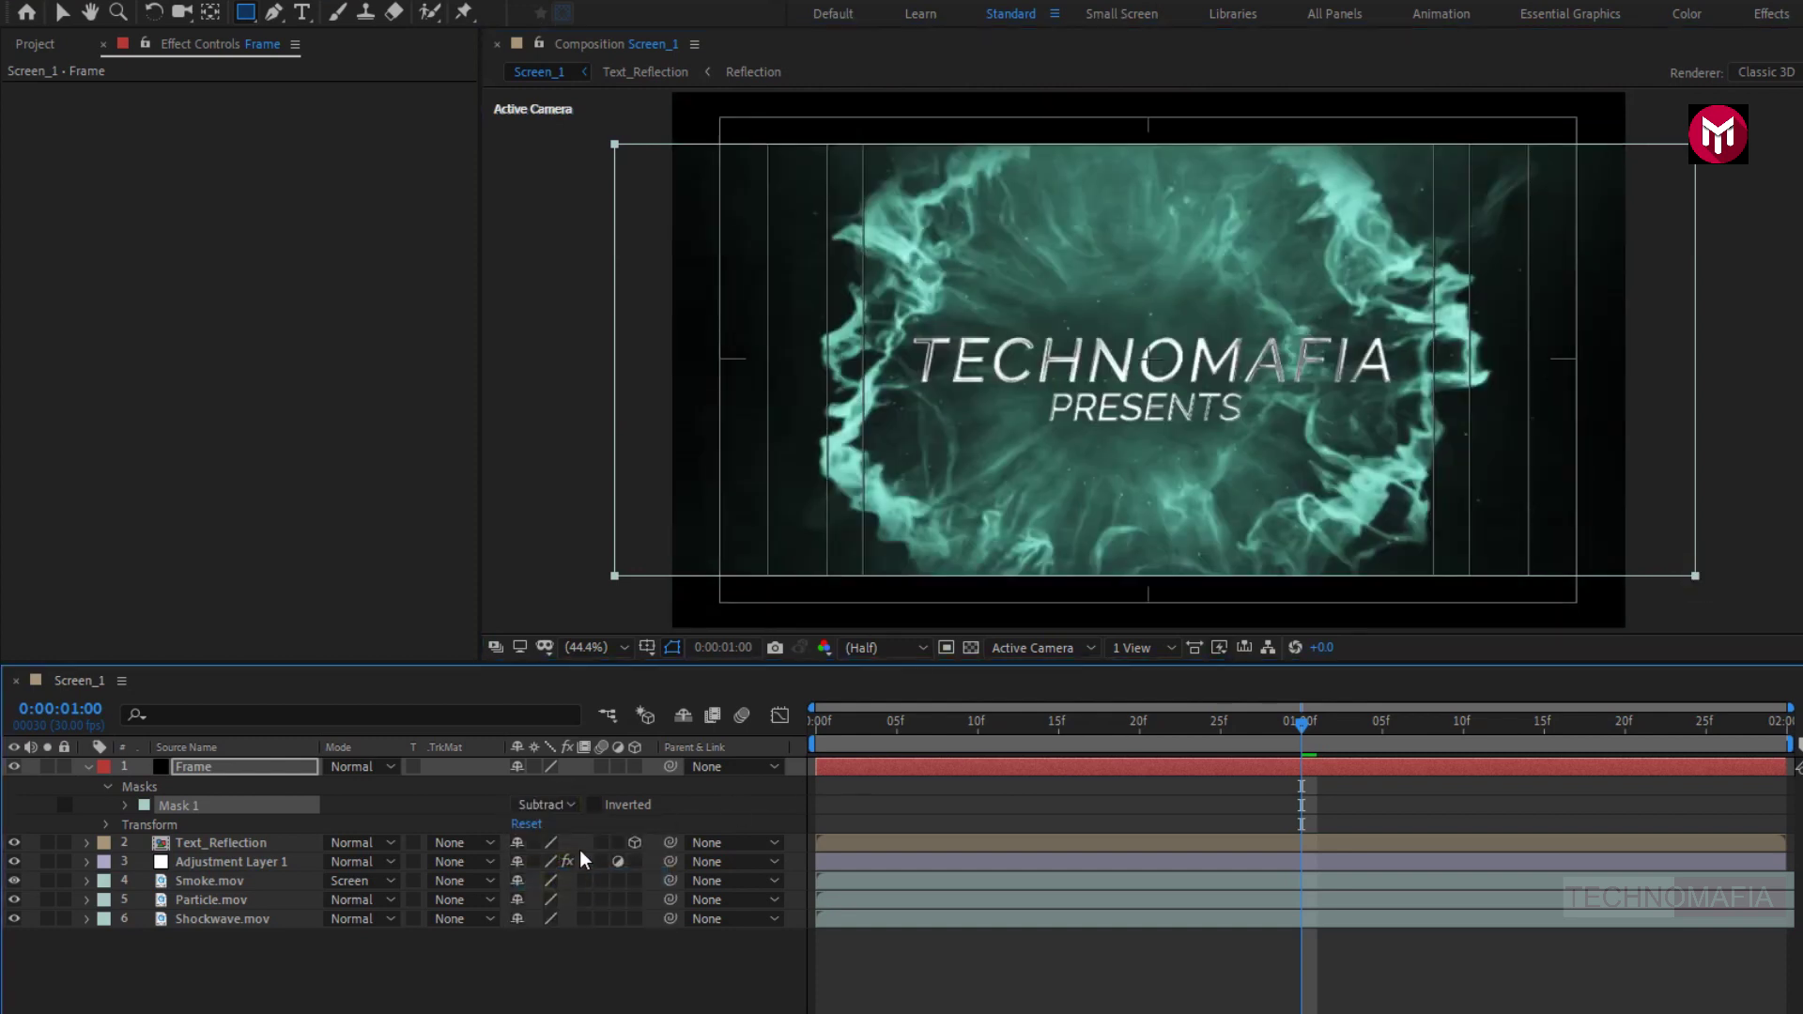
# Hide the safe guides, collapse the Frame layer, and preview the composition from 0:00.
pyautogui.click(648, 647)
pyautogui.click(681, 675)
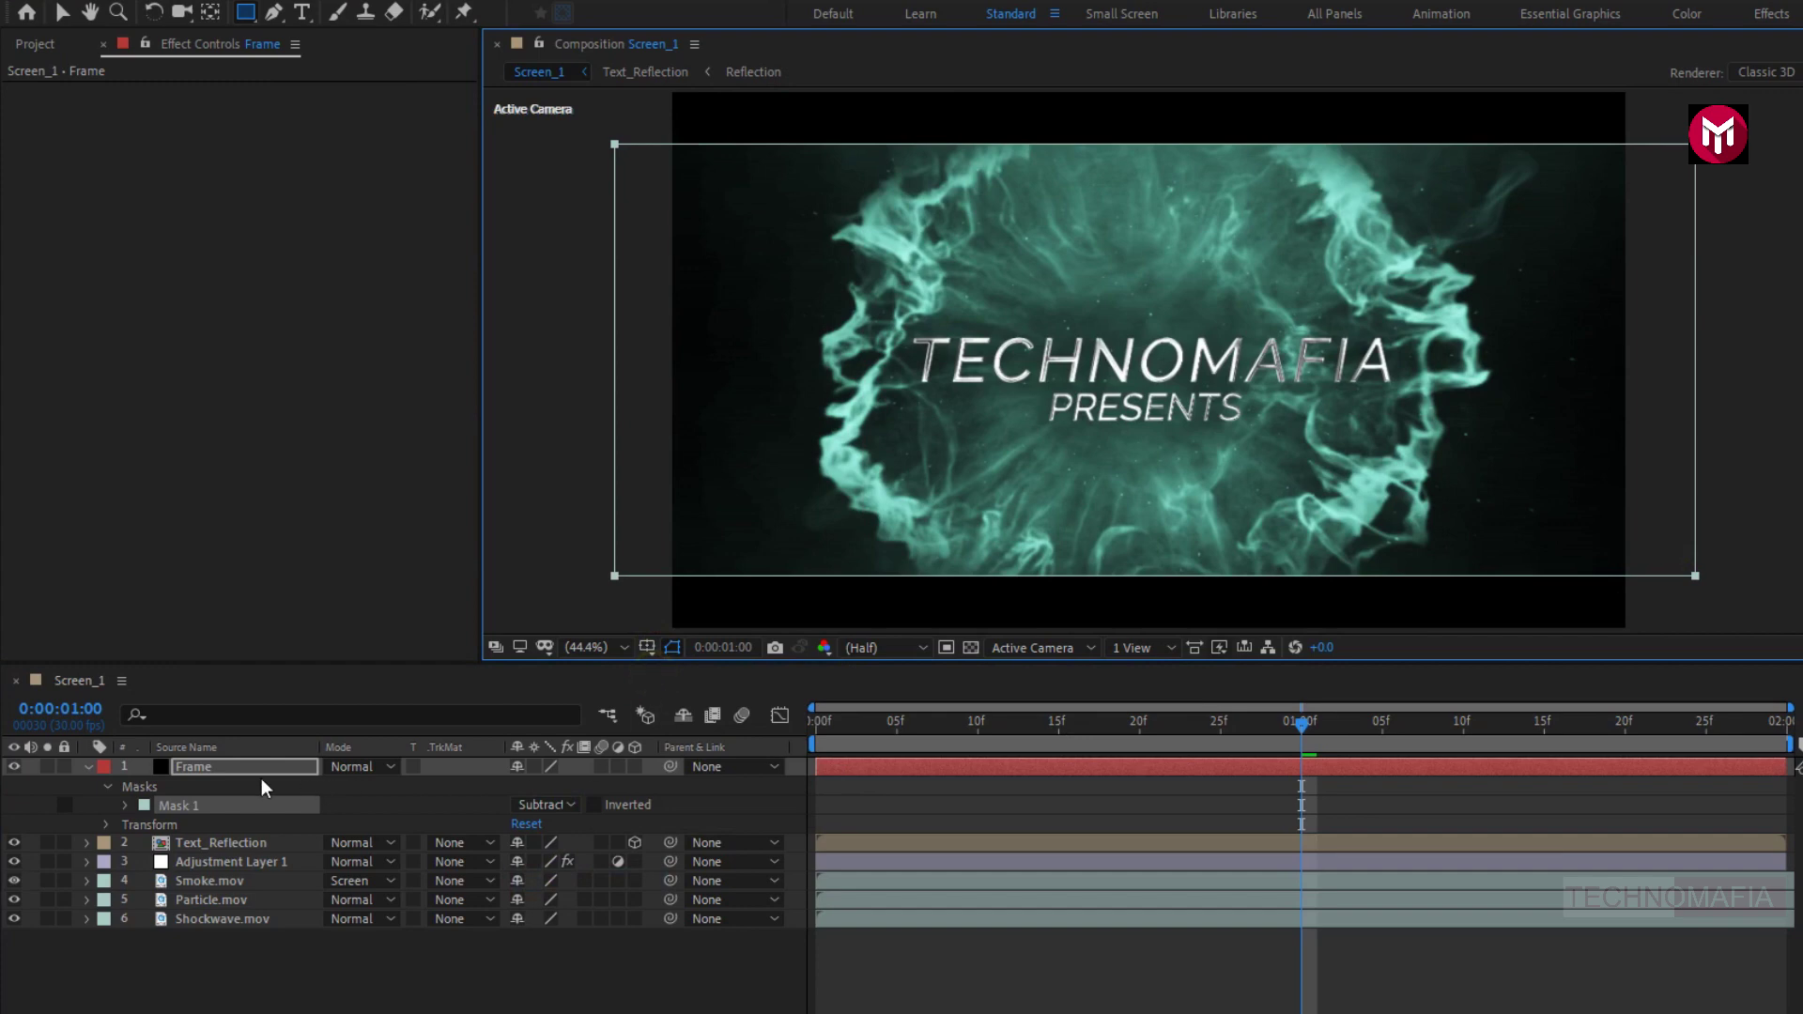
pyautogui.click(87, 767)
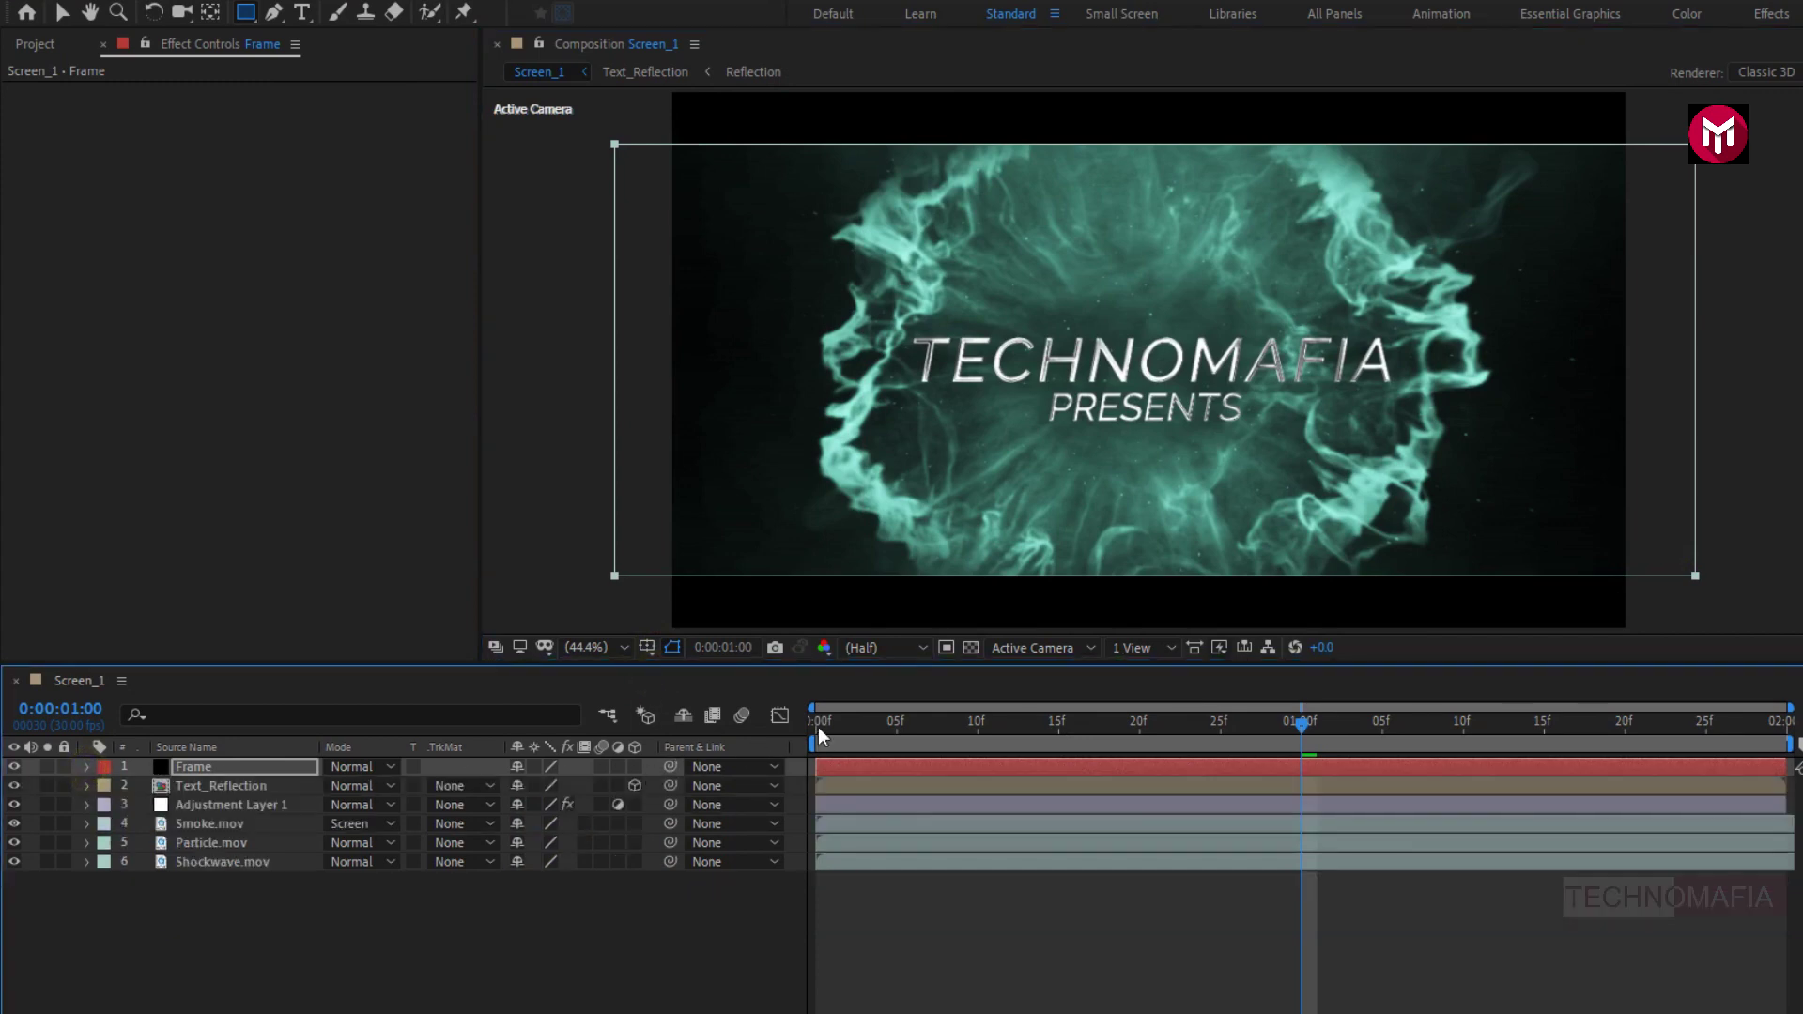
pyautogui.click(816, 723)
pyautogui.press('space')
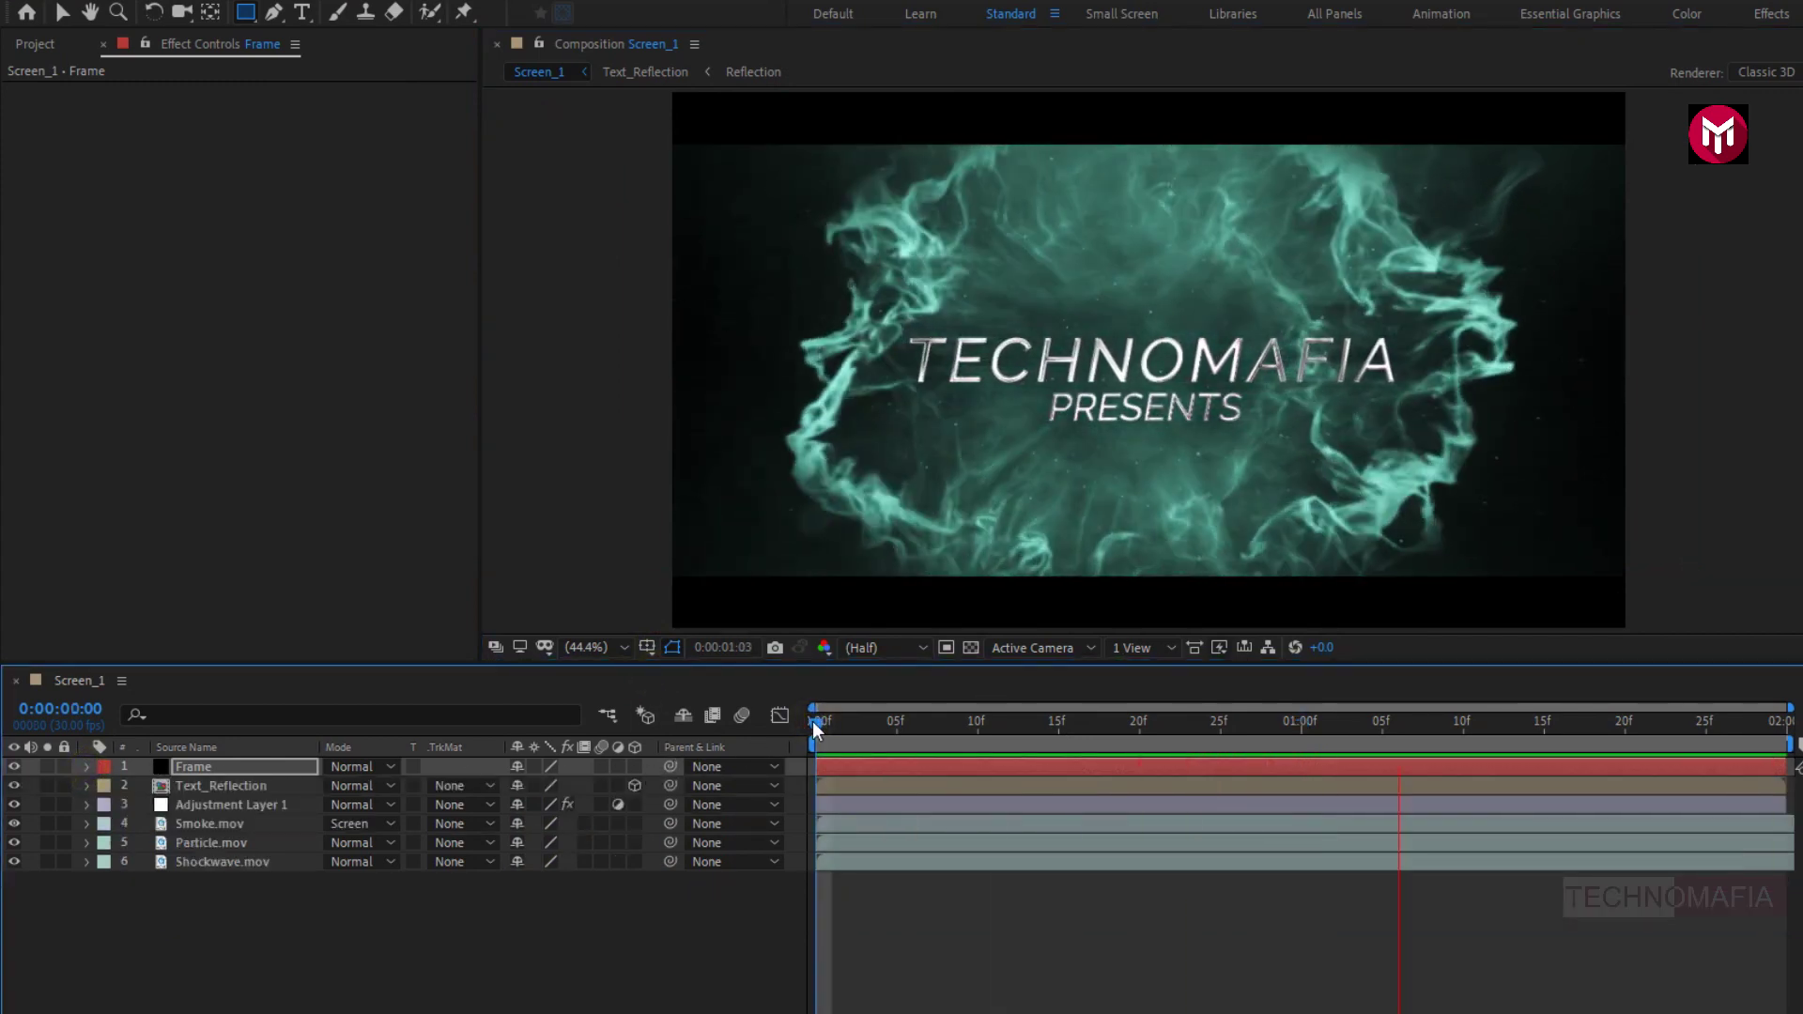